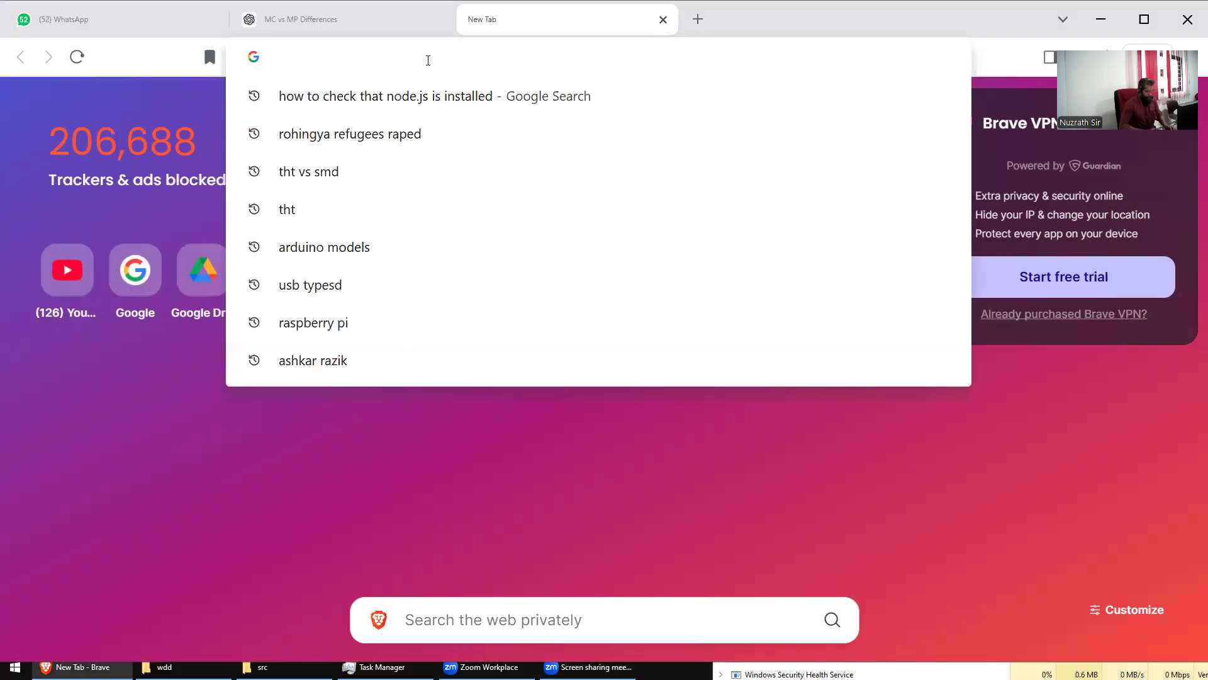
Step: Load tinkercad.com in the new Brave tab, fixing the 'tinkercard' typo first
{"action": "type", "text": "tinkercard"}
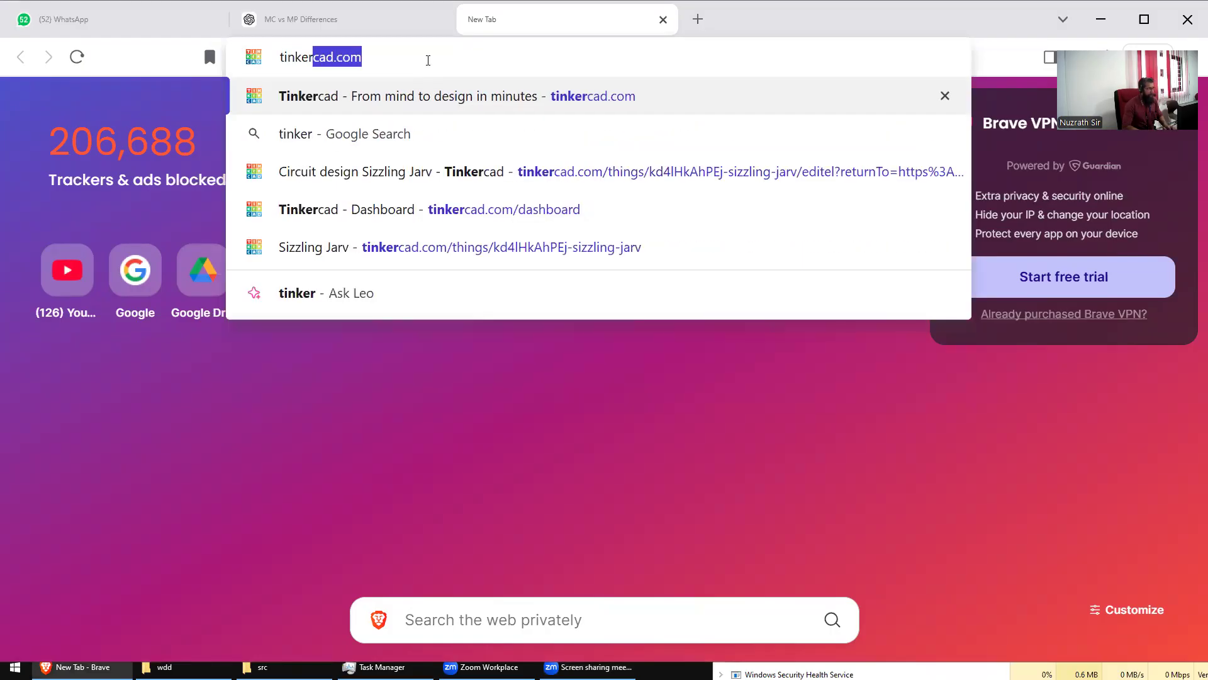
{"action": "key", "text": "BackSpace"}
{"action": "key", "text": "BackSpace"}
{"action": "type", "text": "d"}
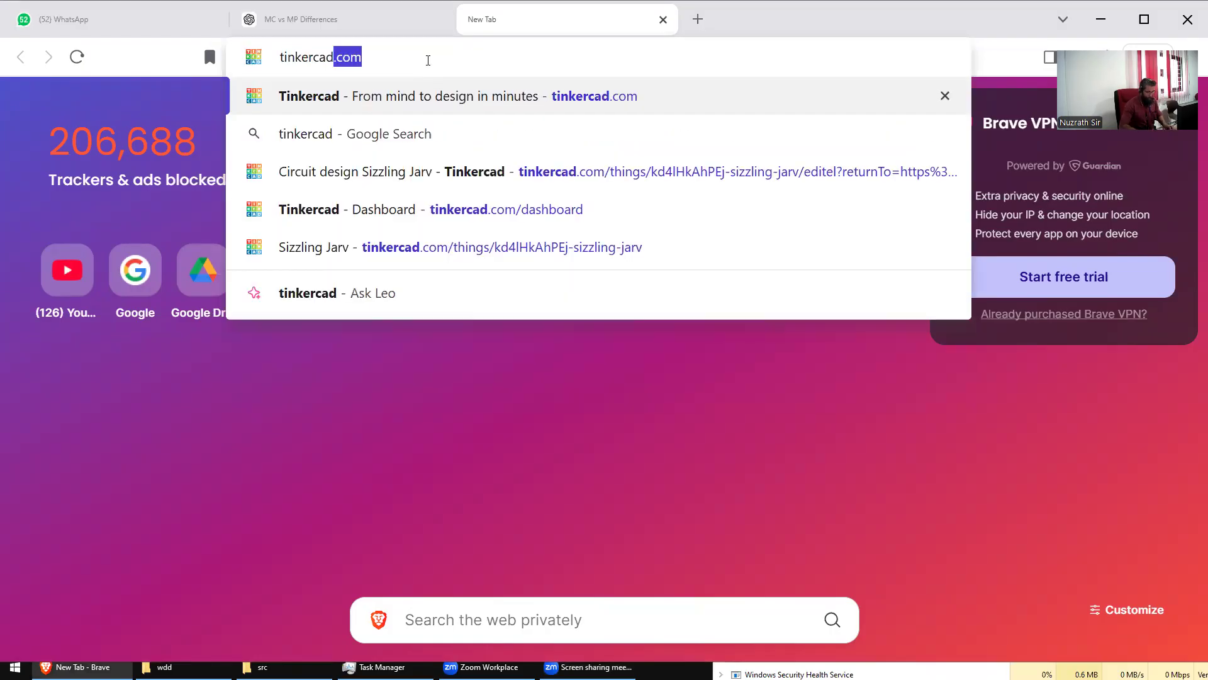
{"action": "key", "text": "Right"}
{"action": "key", "text": "Return"}
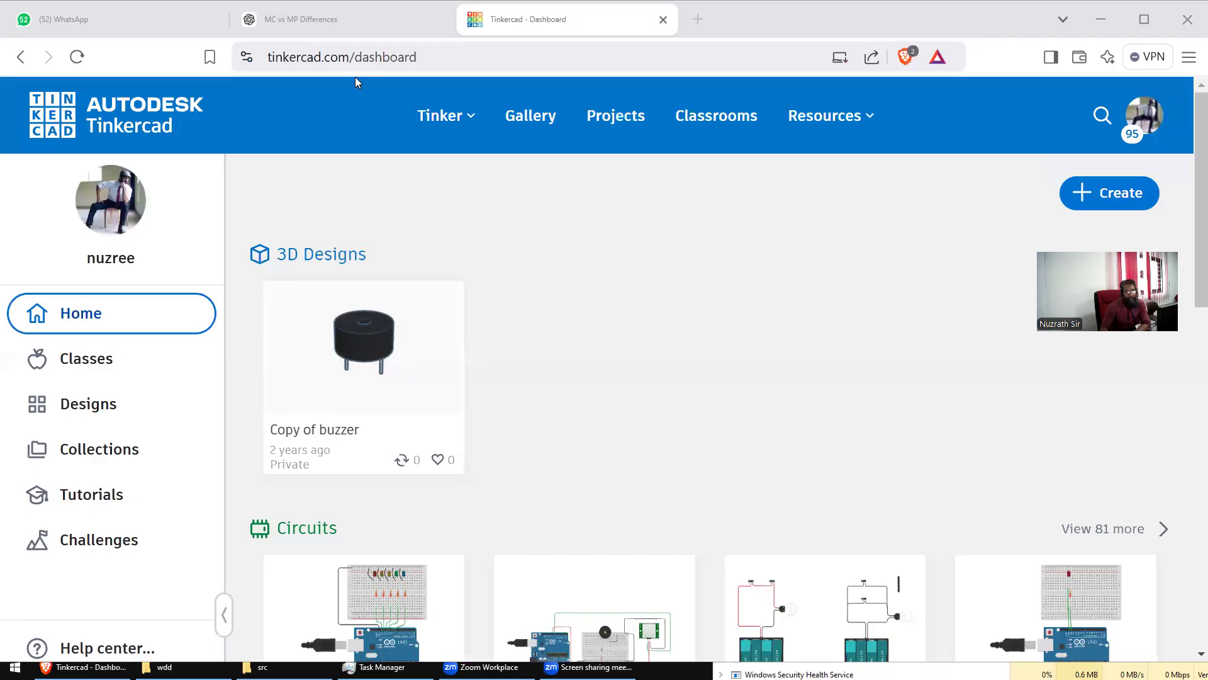
Step: Log out of Tinkercad from the profile menu and reload the public tinkercad.com home page
{"action": "left_click", "coordinate": [1146, 115]}
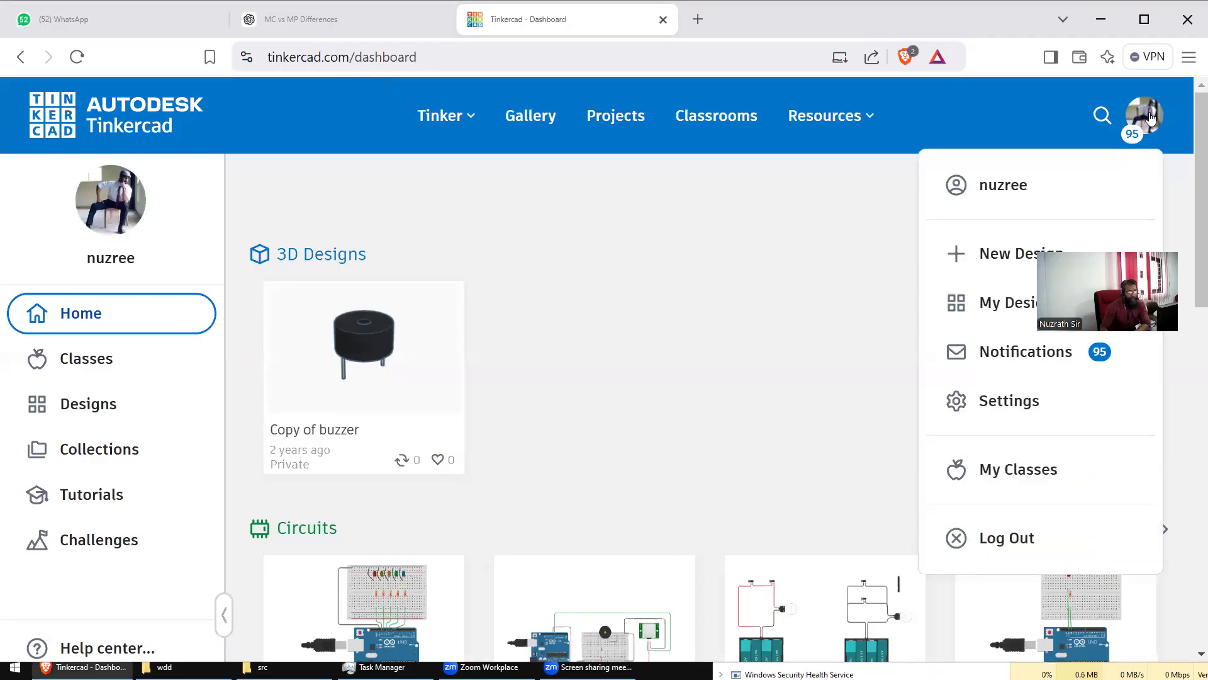
{"action": "left_click", "coordinate": [1014, 537]}
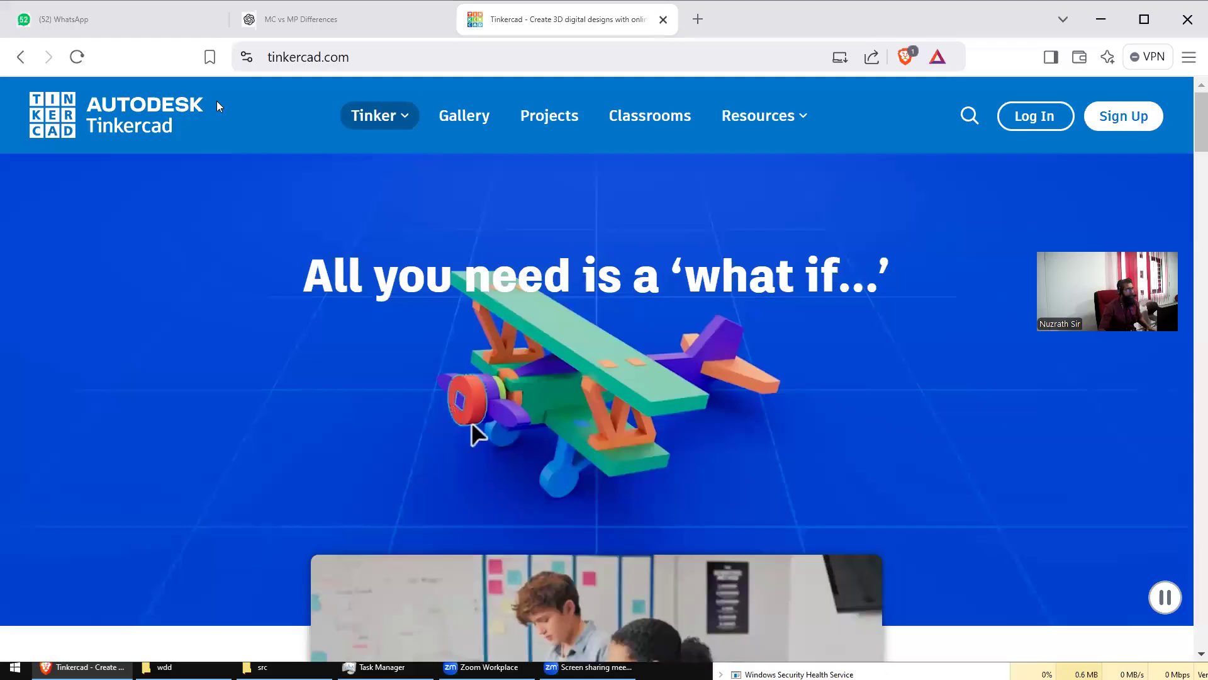
{"action": "left_click", "coordinate": [376, 64]}
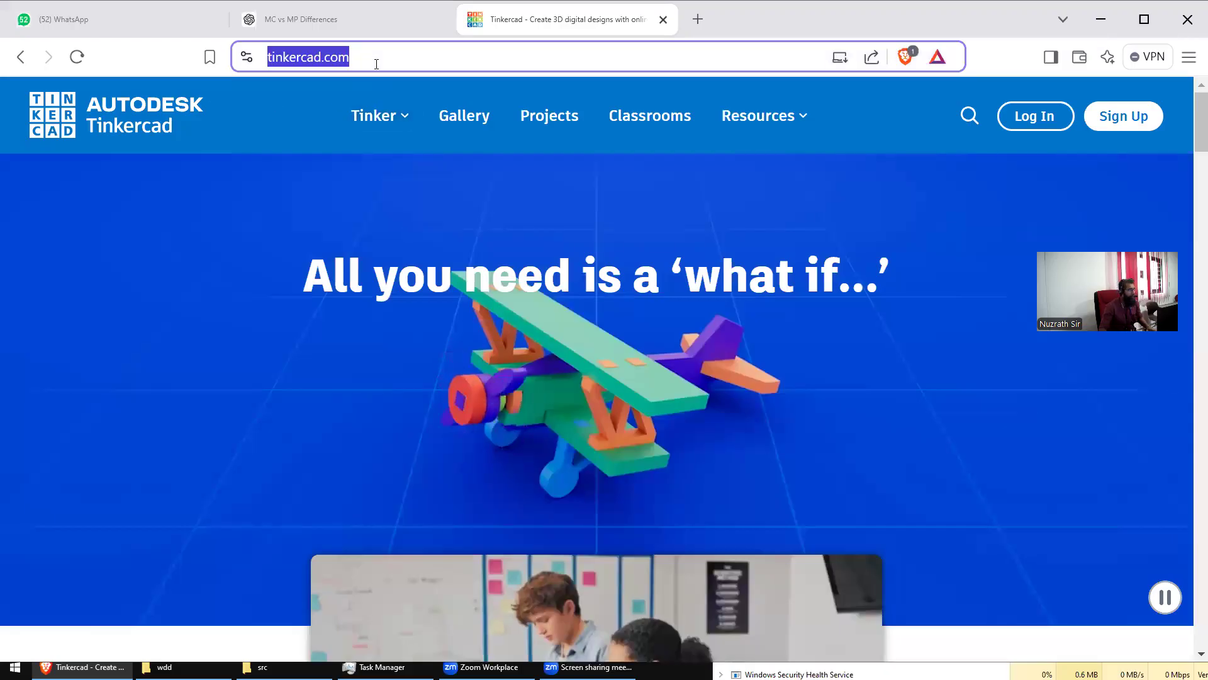
{"action": "key", "text": "End"}
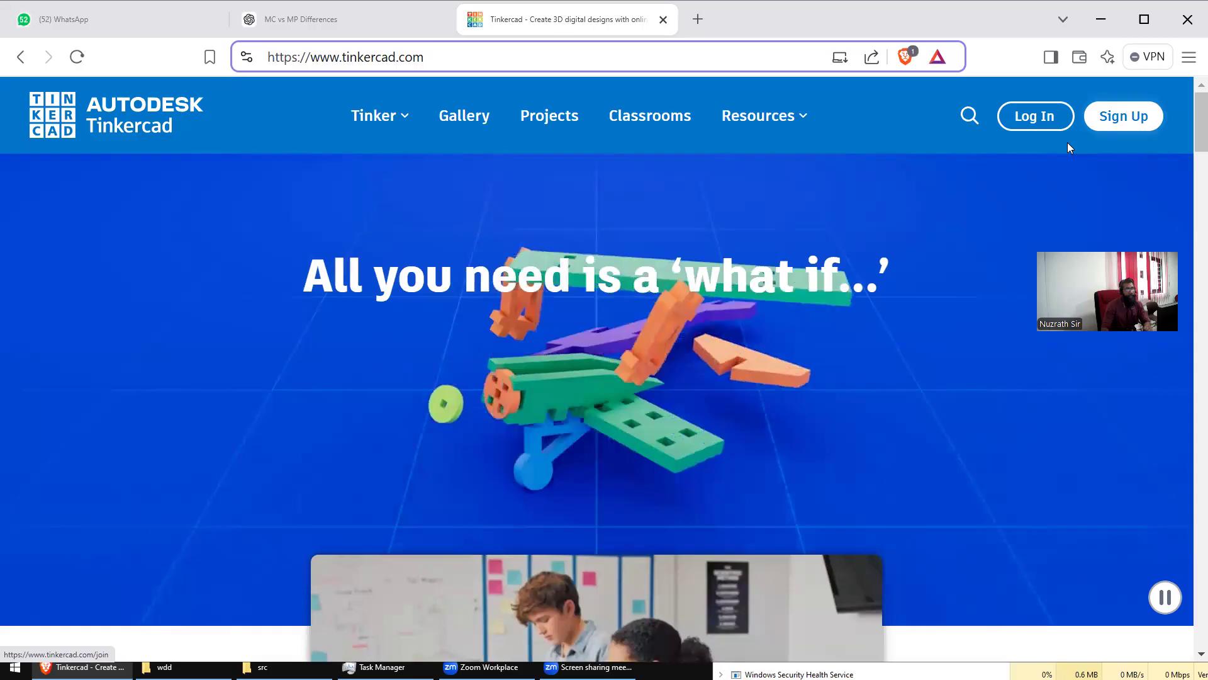
Step: After a detour to Sign Up, reach Log In > Educators > Email or Username
{"action": "left_click", "coordinate": [1120, 119]}
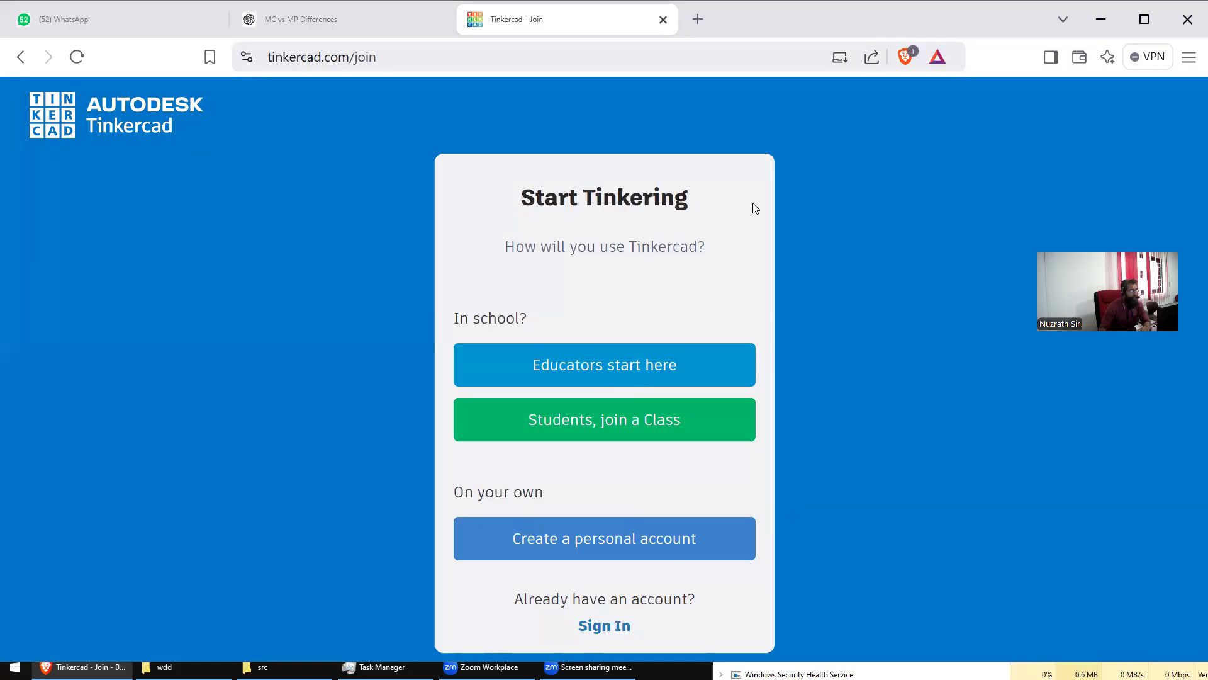
{"action": "left_click", "coordinate": [20, 56]}
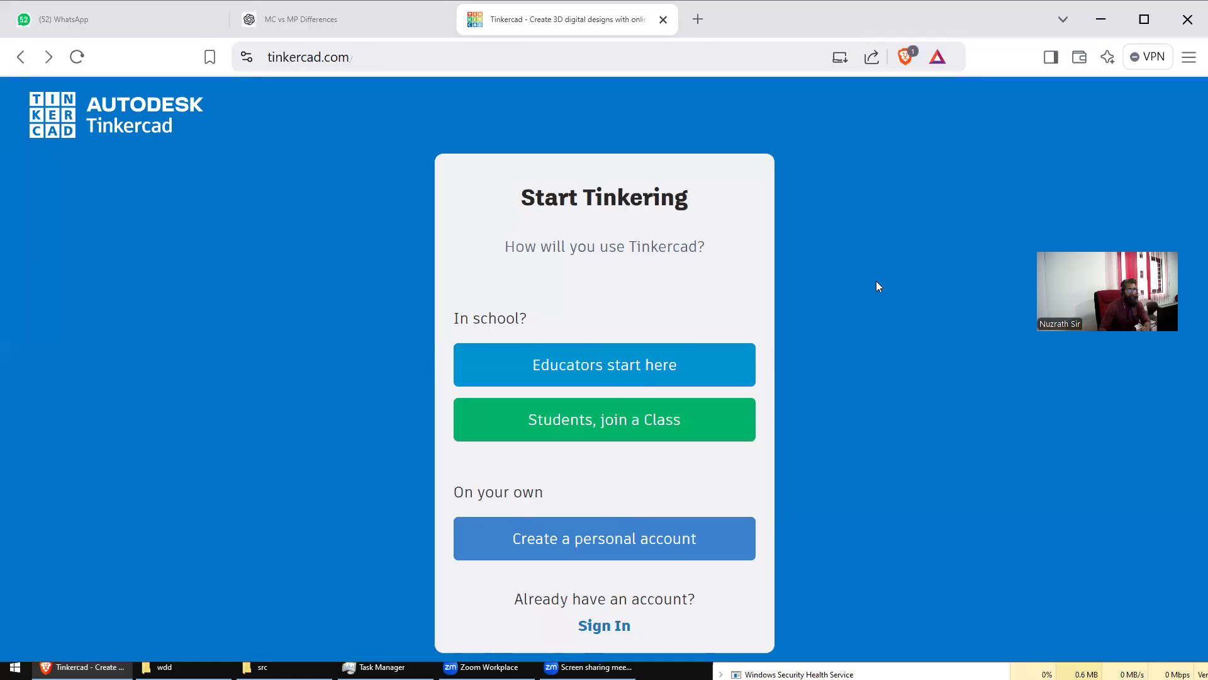
{"action": "left_click", "coordinate": [1054, 131]}
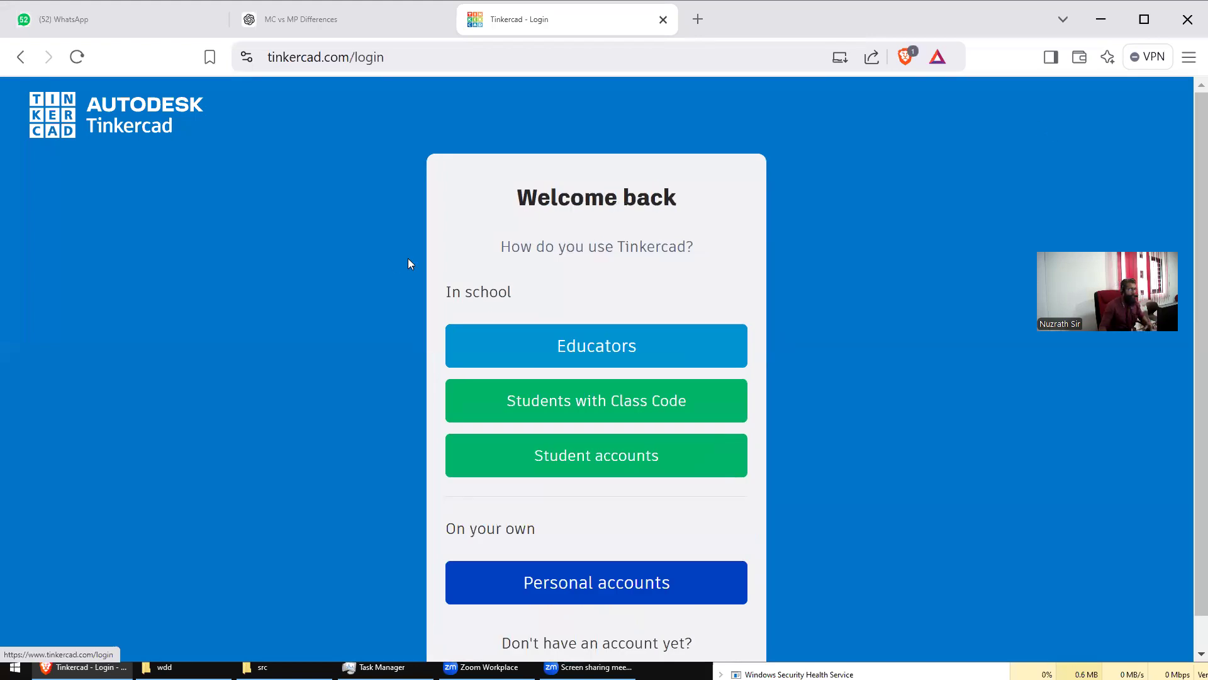
{"action": "left_click", "coordinate": [559, 348]}
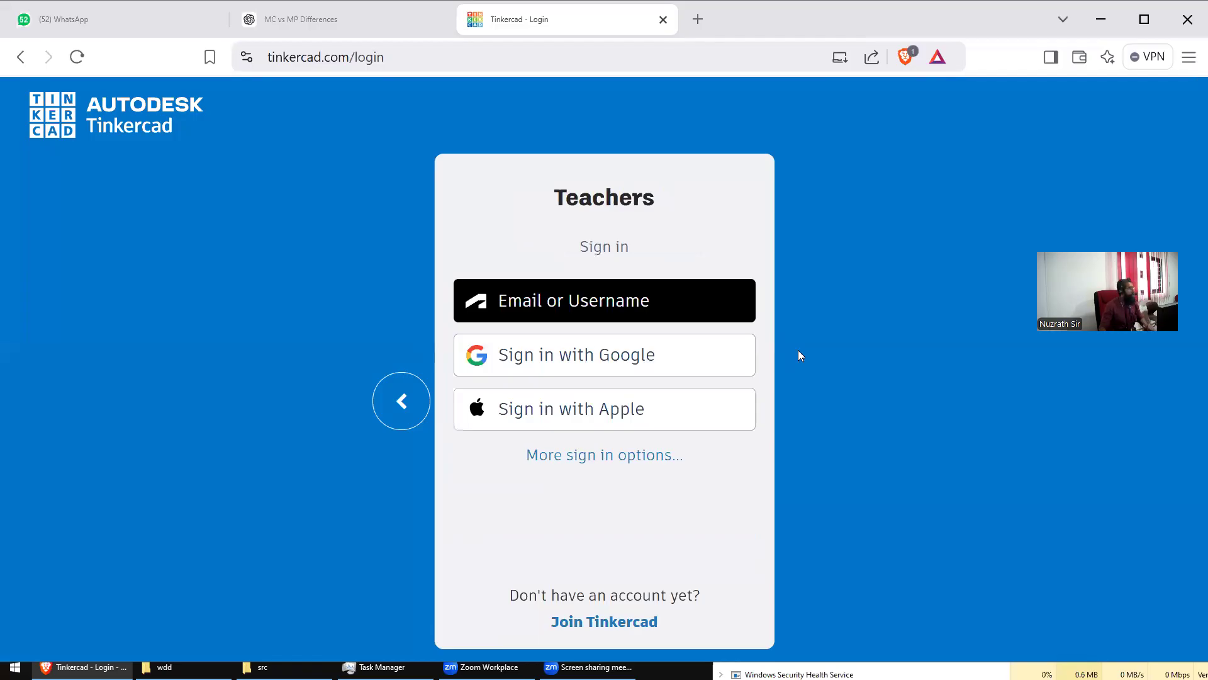
{"action": "left_click", "coordinate": [584, 302]}
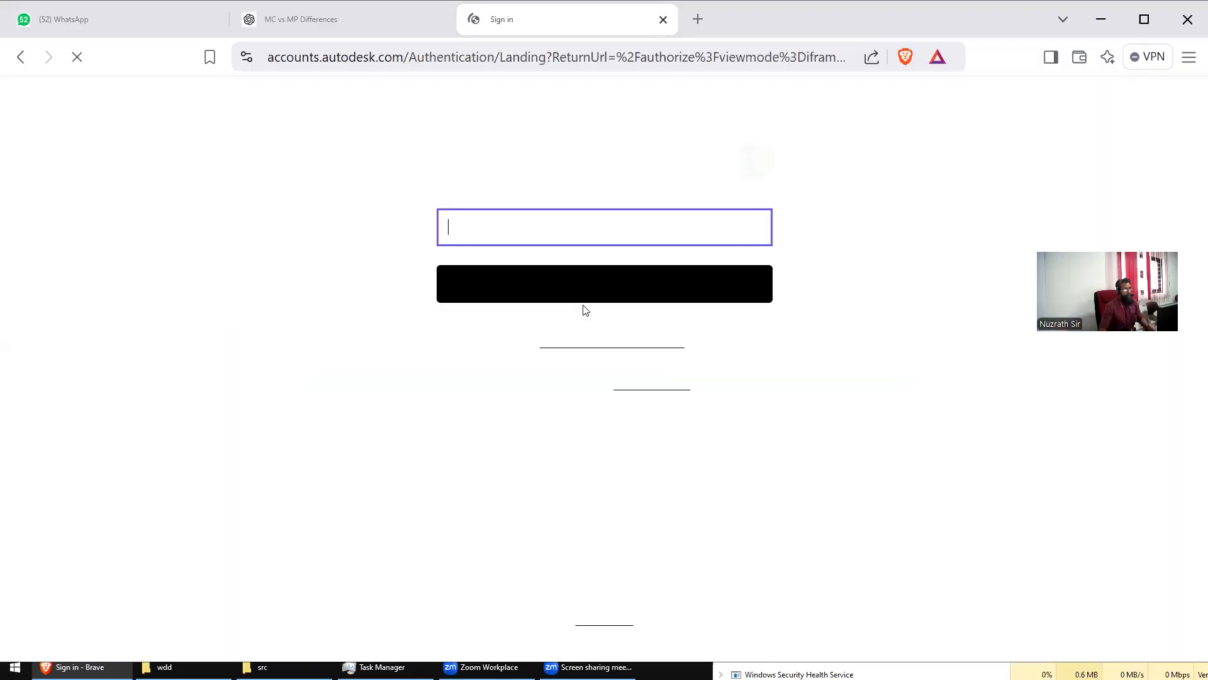
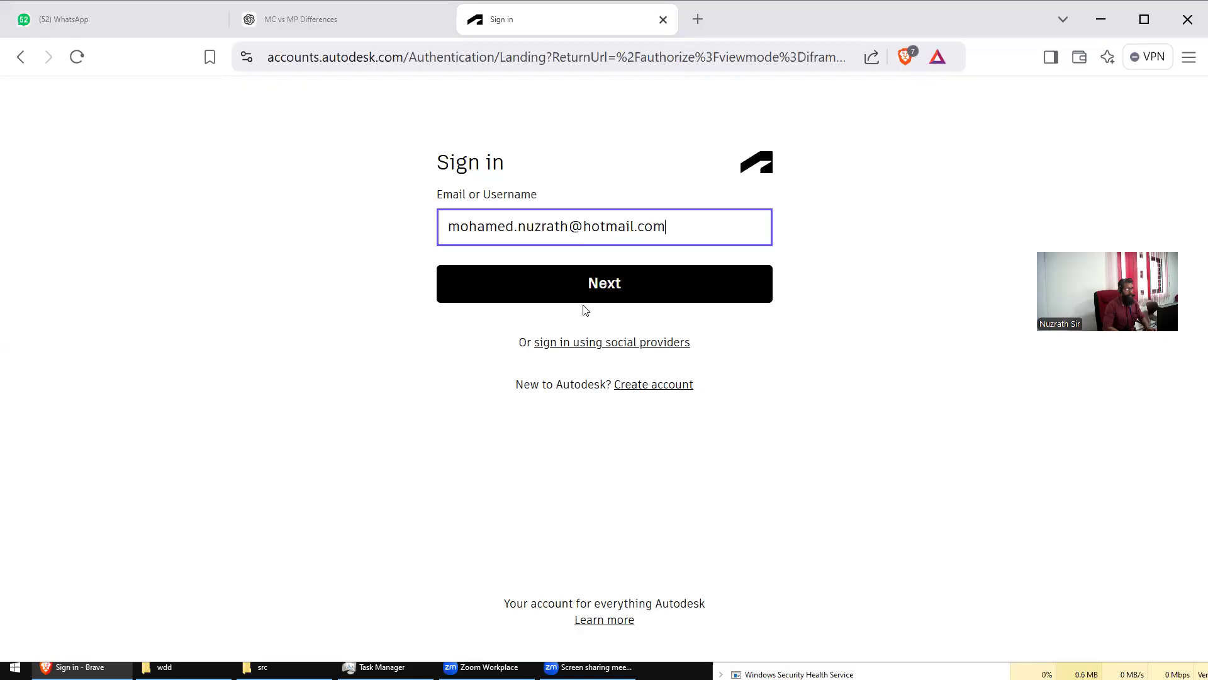
Step: Enter the account username, then retype the account password correctly and submit to sign in
{"action": "left_click", "coordinate": [584, 302]}
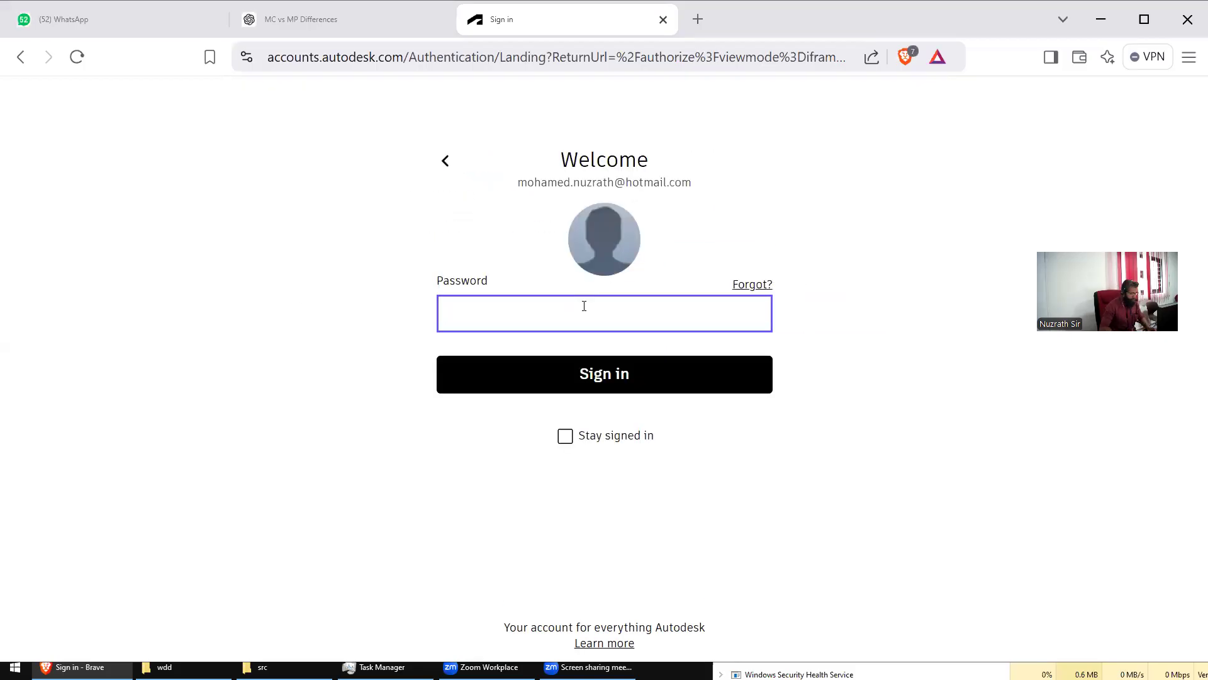
{"action": "type", "text": "••"}
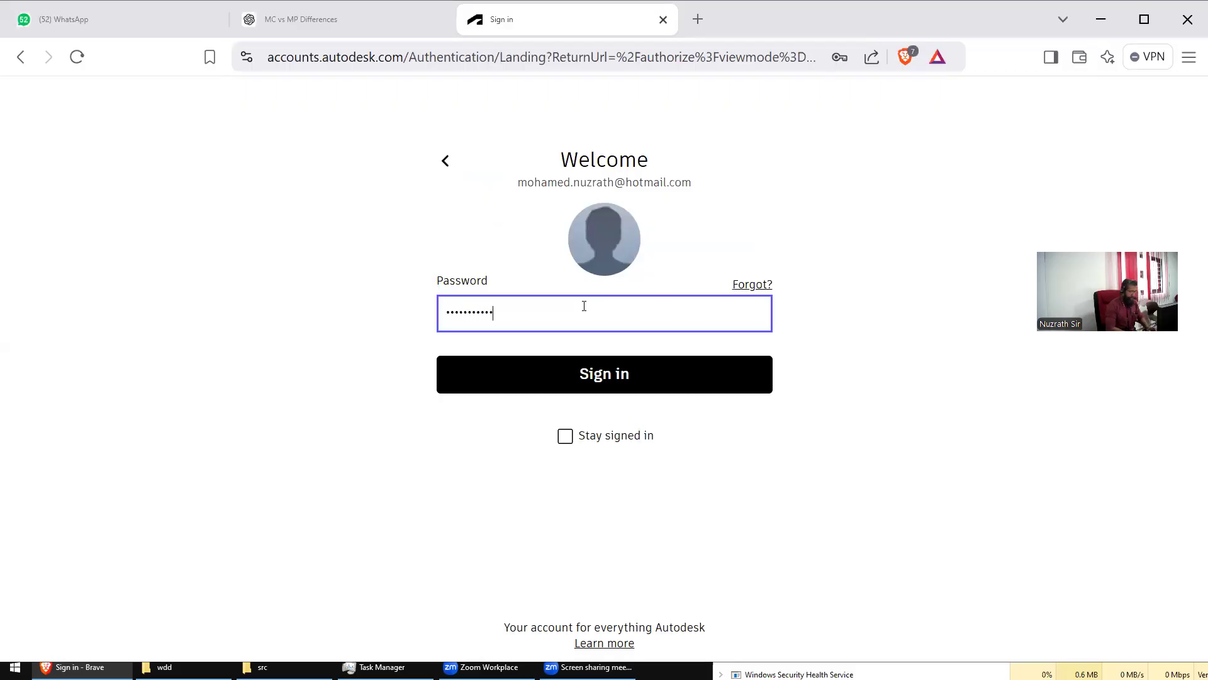
{"action": "key", "text": "ctrl+a"}
{"action": "type", "text": "•"}
{"action": "key", "text": "ctrl+a"}
{"action": "type", "text": "•"}
{"action": "key", "text": "Return"}
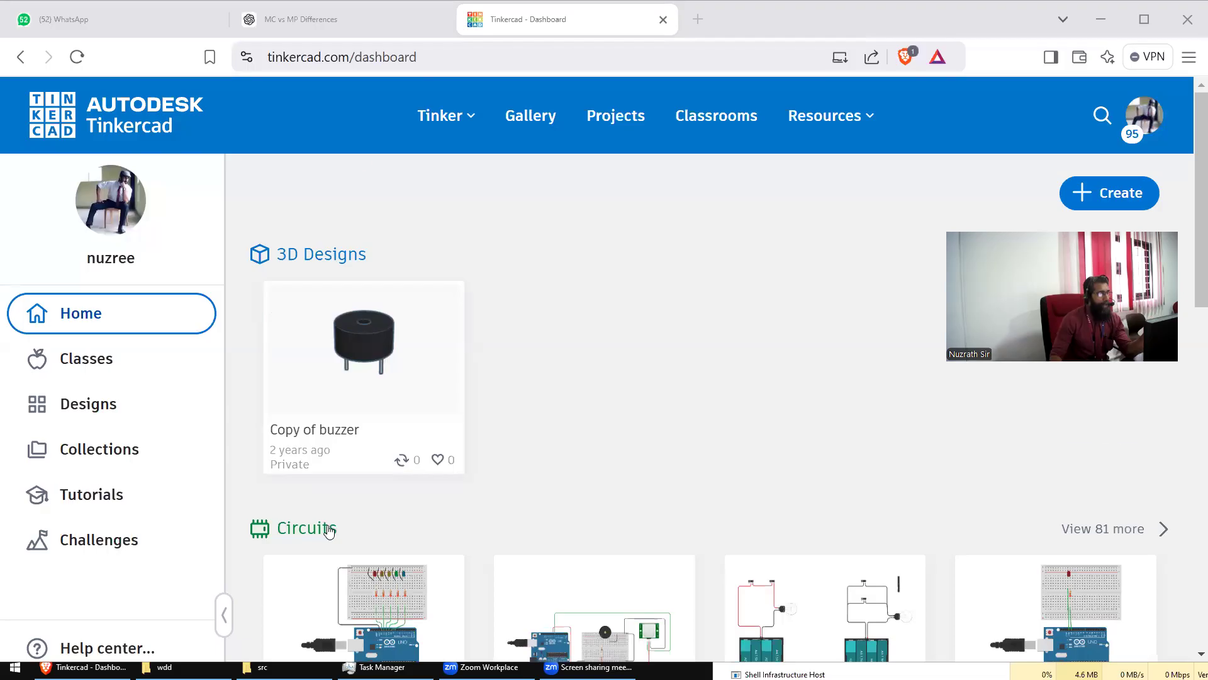
Step: Scroll through the saved Circuits and Codeblocks, then bring up the Create menu's project choices
{"action": "scroll", "coordinate": [327, 528], "scroll_direction": "down", "scroll_amount": 3}
{"action": "scroll", "coordinate": [364, 465], "scroll_direction": "down", "scroll_amount": 3}
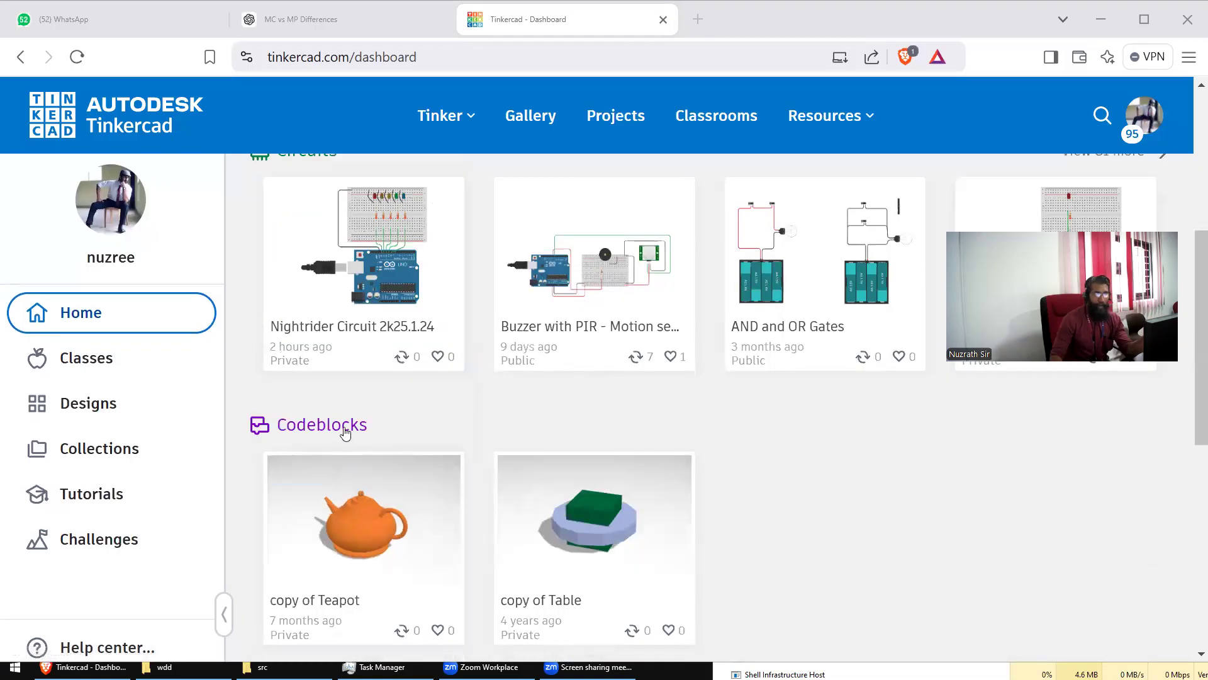
{"action": "scroll", "coordinate": [675, 441], "scroll_direction": "up", "scroll_amount": 6}
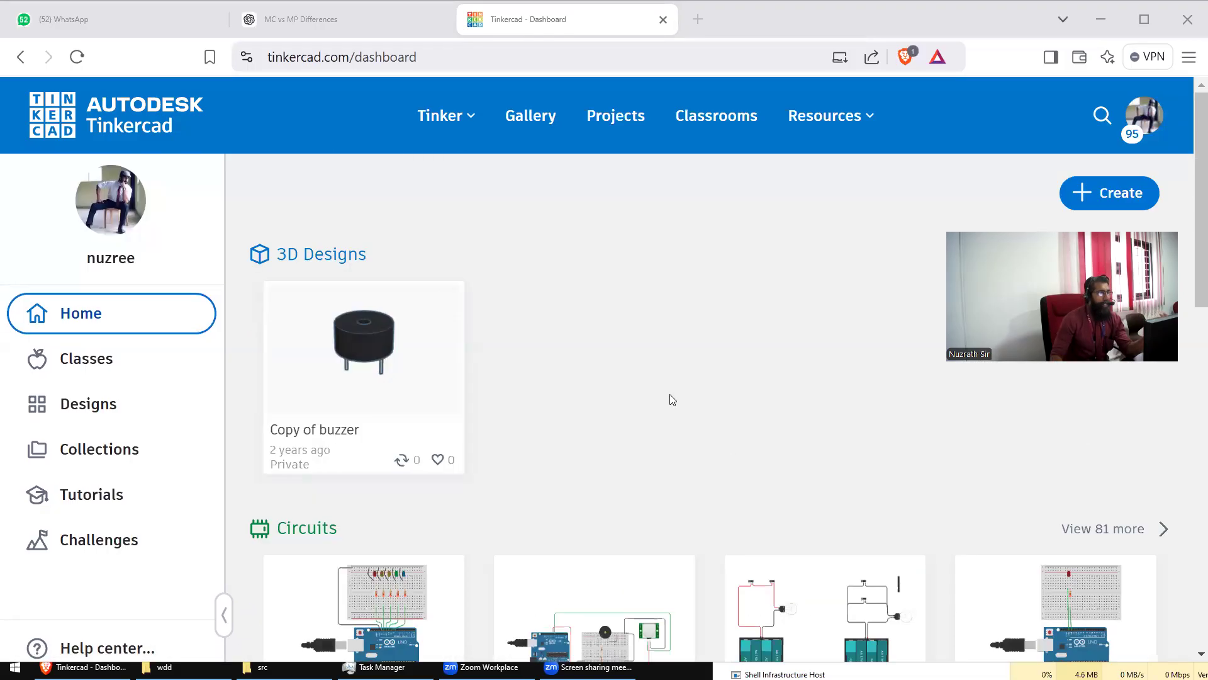
{"action": "scroll", "coordinate": [644, 385], "scroll_direction": "down", "scroll_amount": 6}
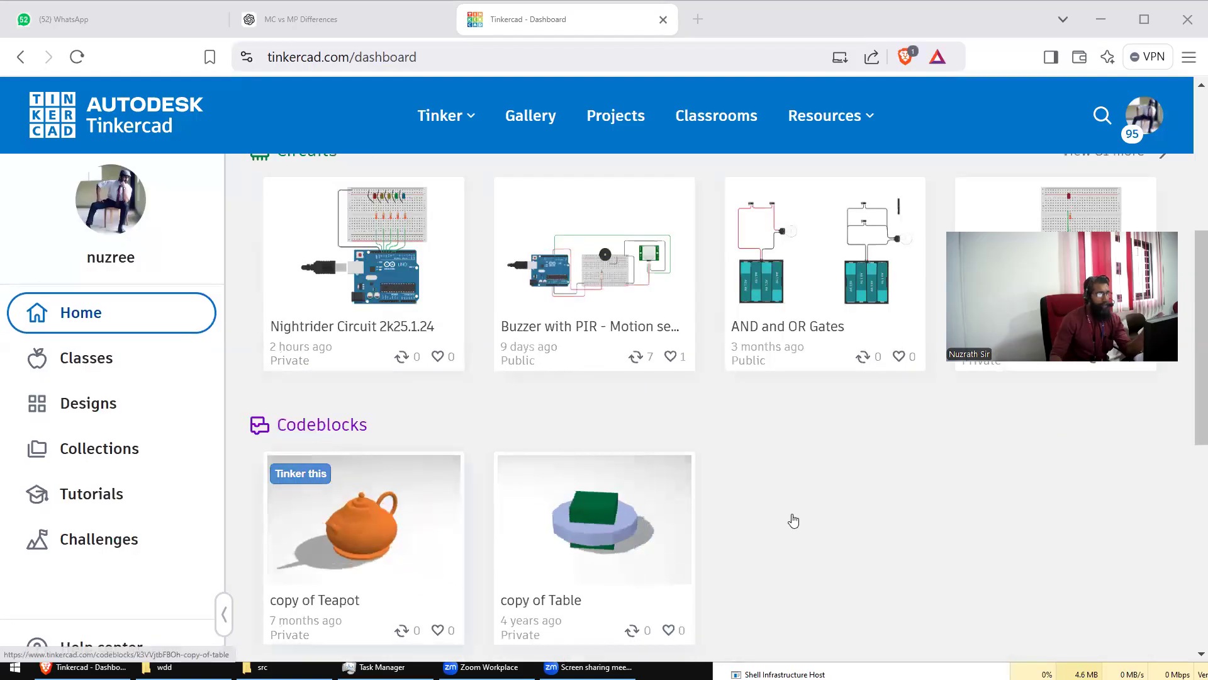
{"action": "scroll", "coordinate": [790, 518], "scroll_direction": "up", "scroll_amount": 2}
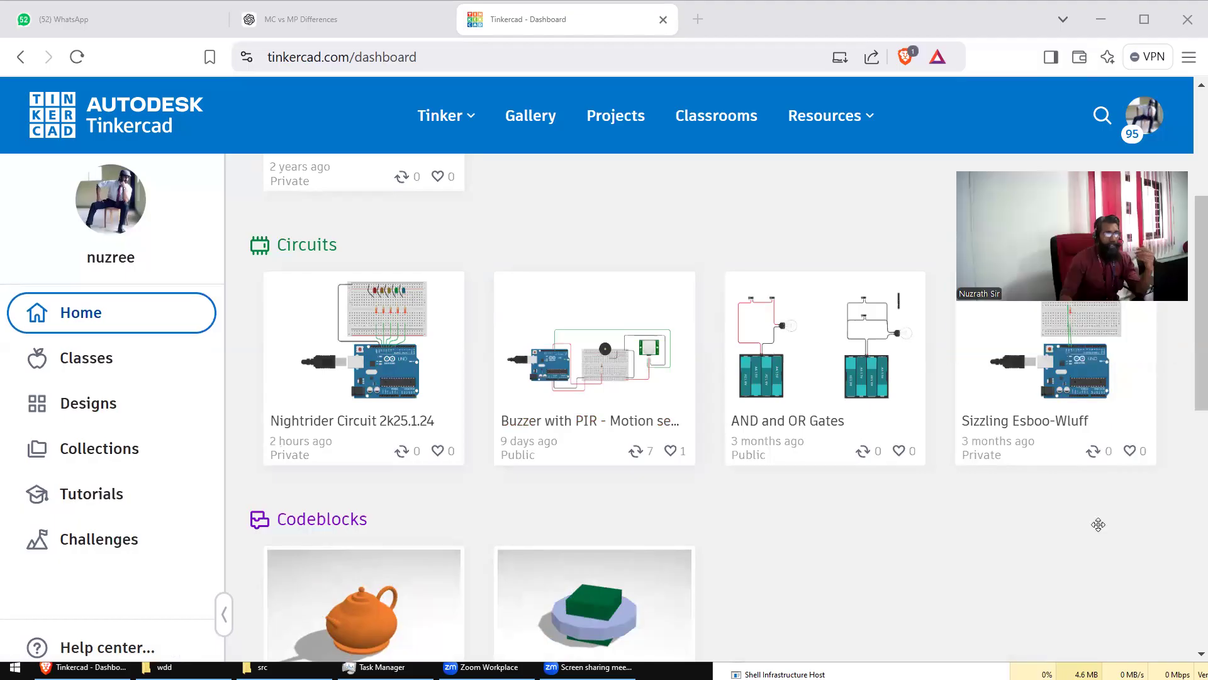
{"action": "mouse_move", "coordinate": [737, 363]}
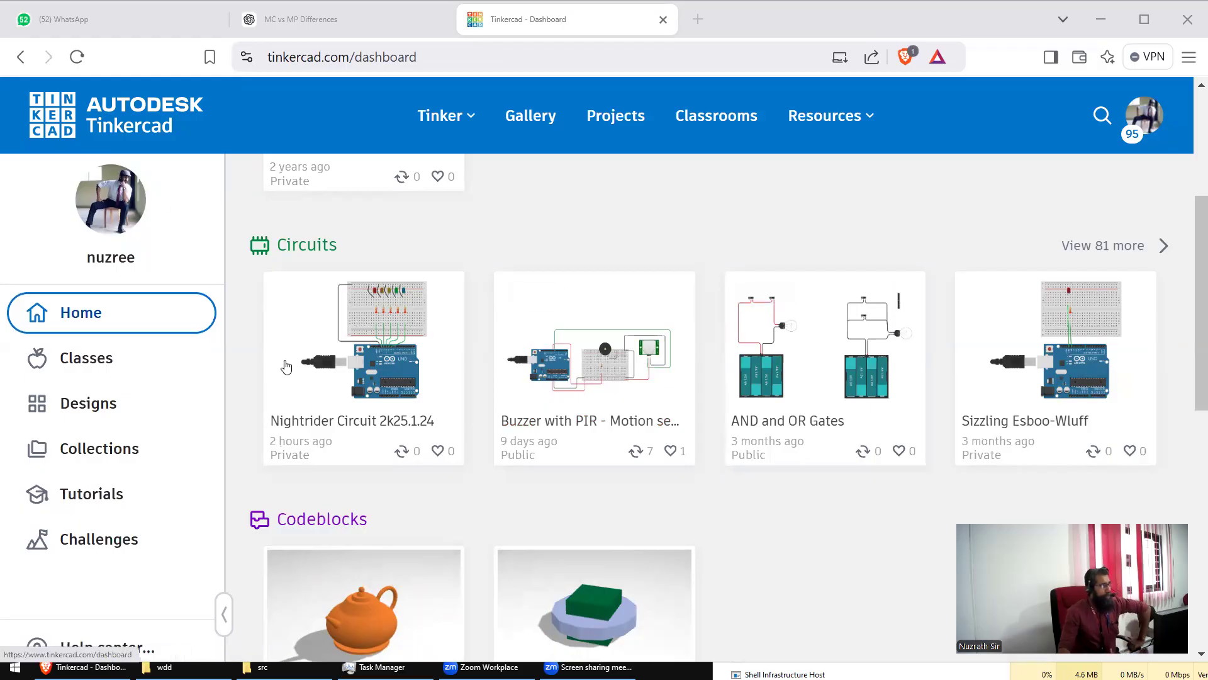
{"action": "scroll", "coordinate": [1154, 281], "scroll_direction": "up", "scroll_amount": 4}
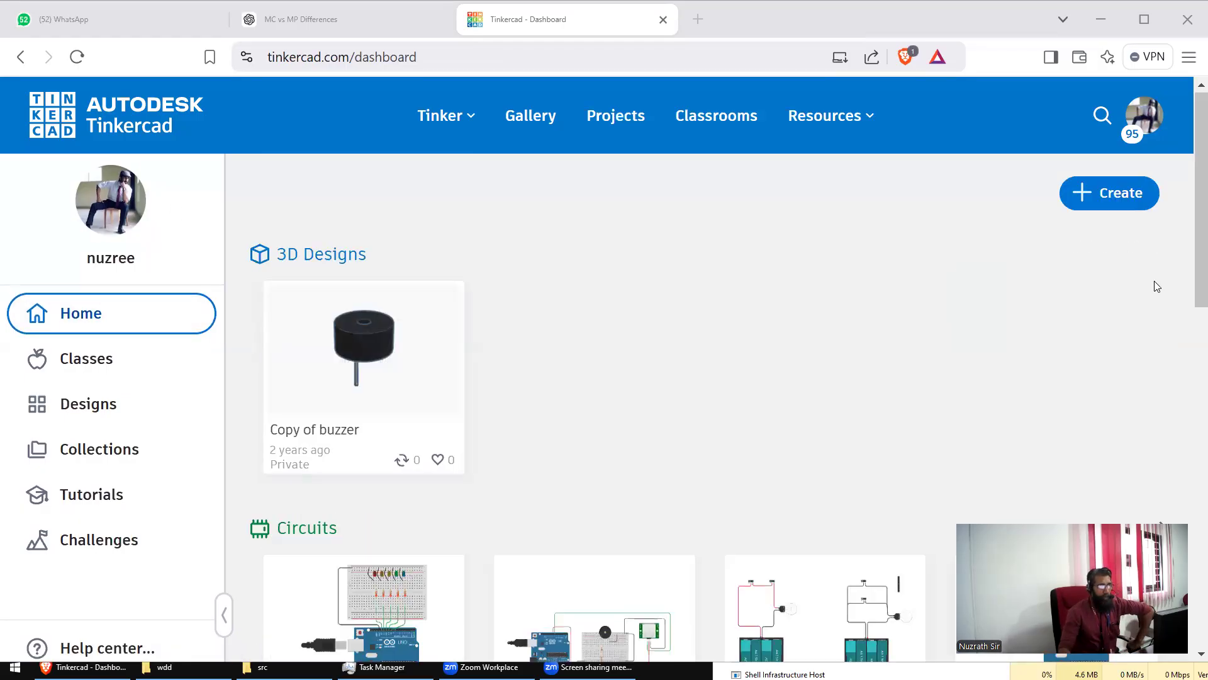
{"action": "left_click", "coordinate": [1110, 198]}
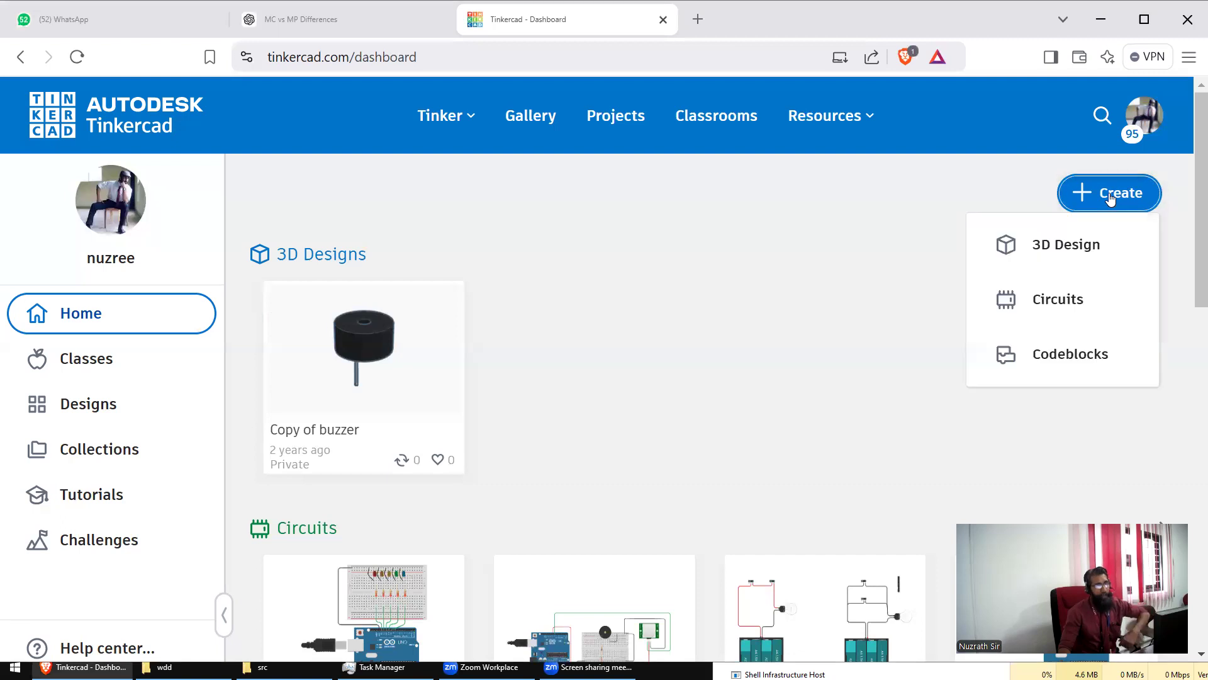
Step: Create a new Circuits design, Grand Migelo, and dismiss the NEW micro:bit popup
{"action": "left_click", "coordinate": [1066, 303]}
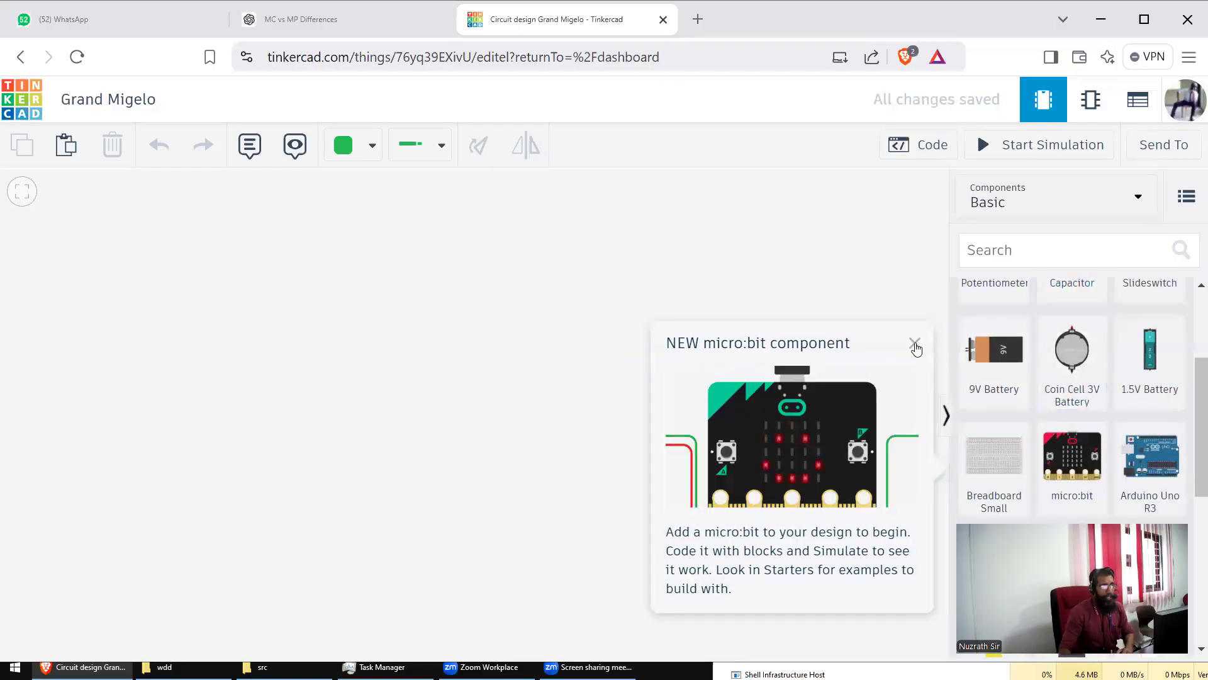
{"action": "left_click", "coordinate": [914, 344]}
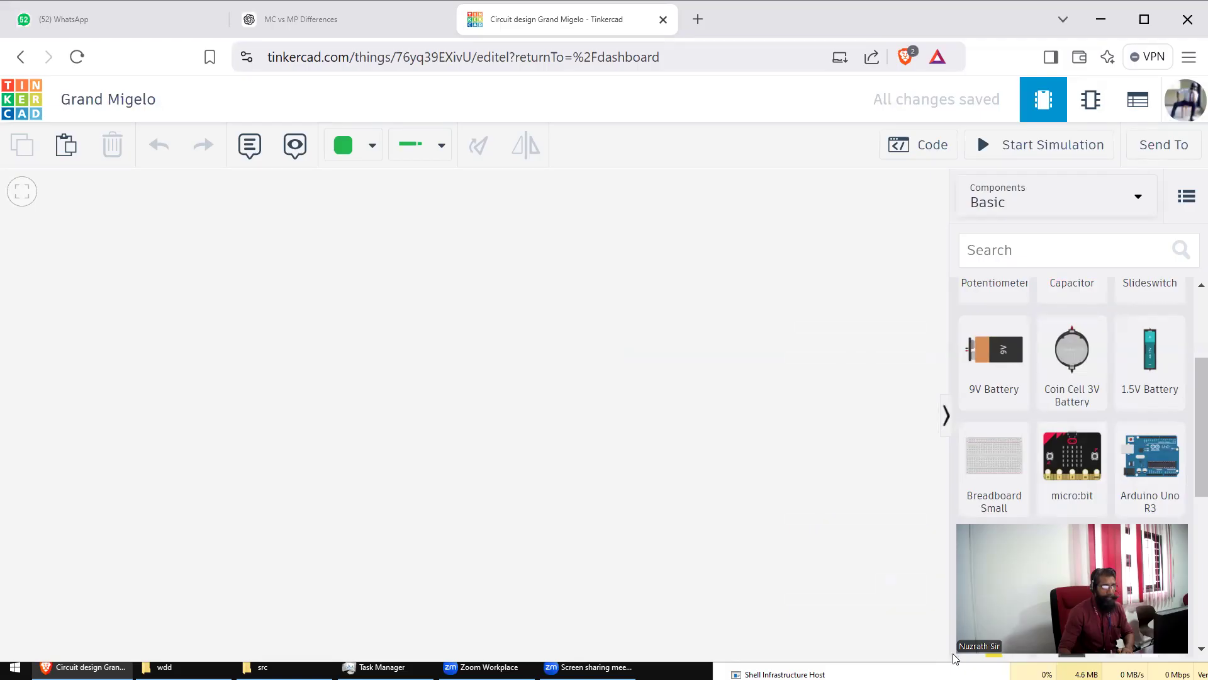
{"action": "left_click_drag", "start_coordinate": [953, 655], "coordinate": [1045, 604]}
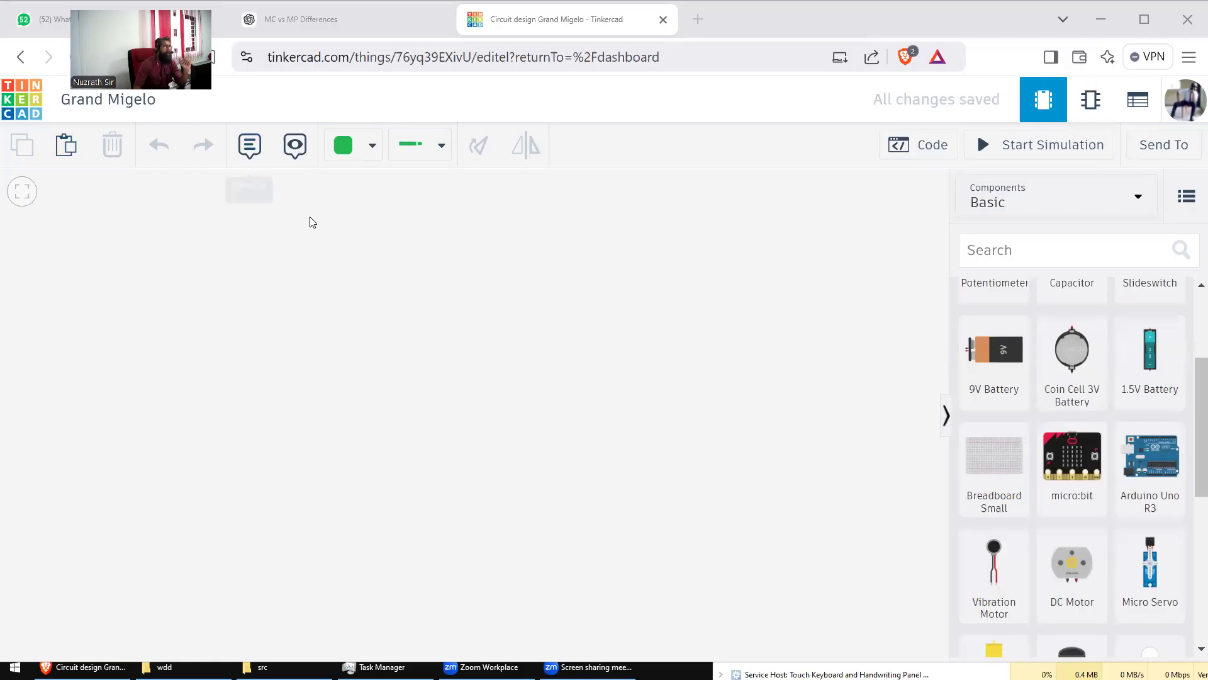
{"action": "left_click", "coordinate": [441, 146]}
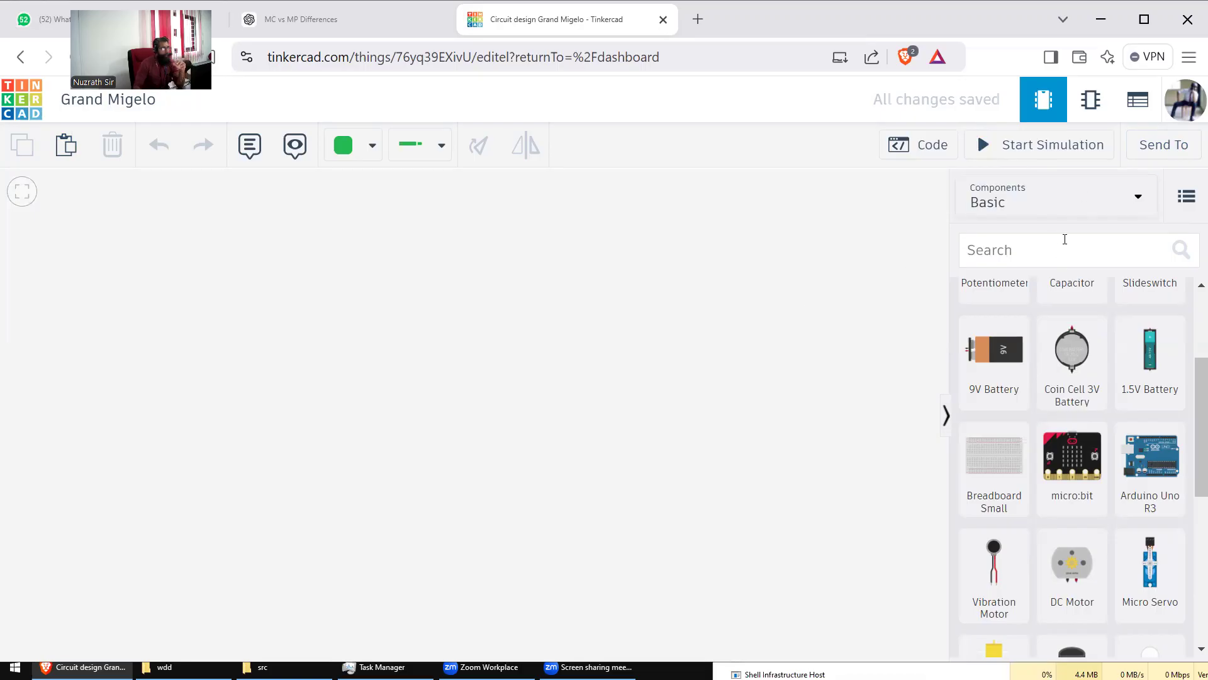
Step: Scroll through the Basic components list, then show the Components category dropdown
{"action": "left_click", "coordinate": [1141, 207]}
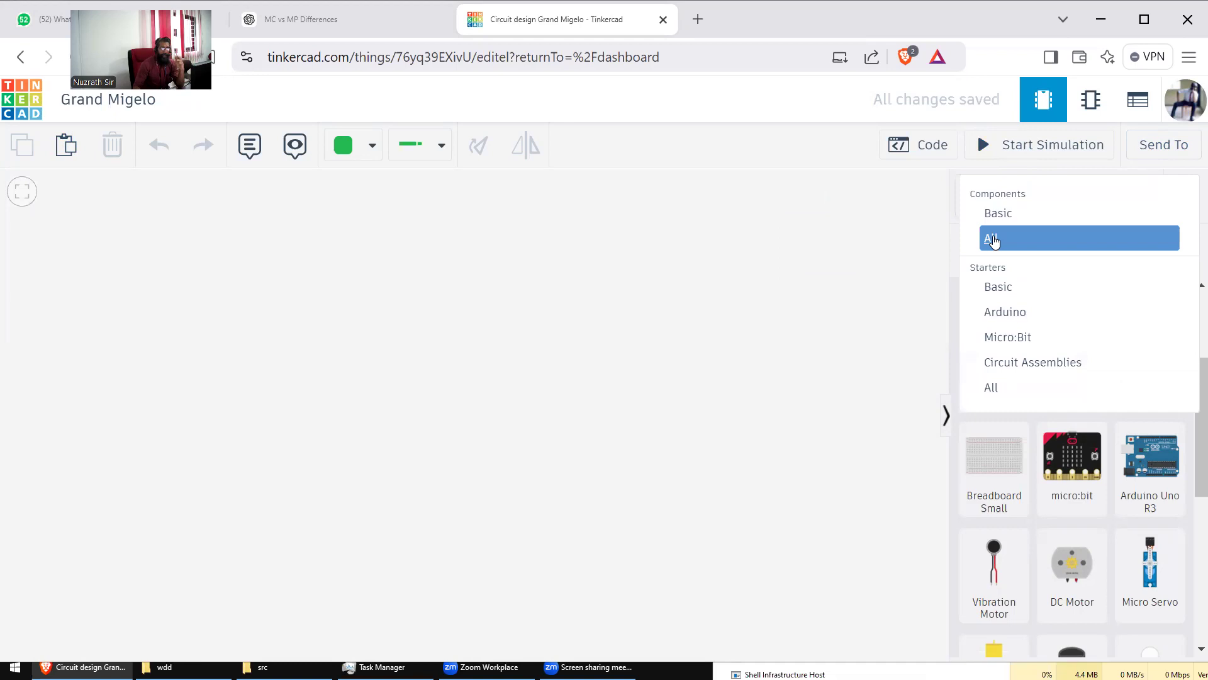
{"action": "left_click", "coordinate": [907, 249]}
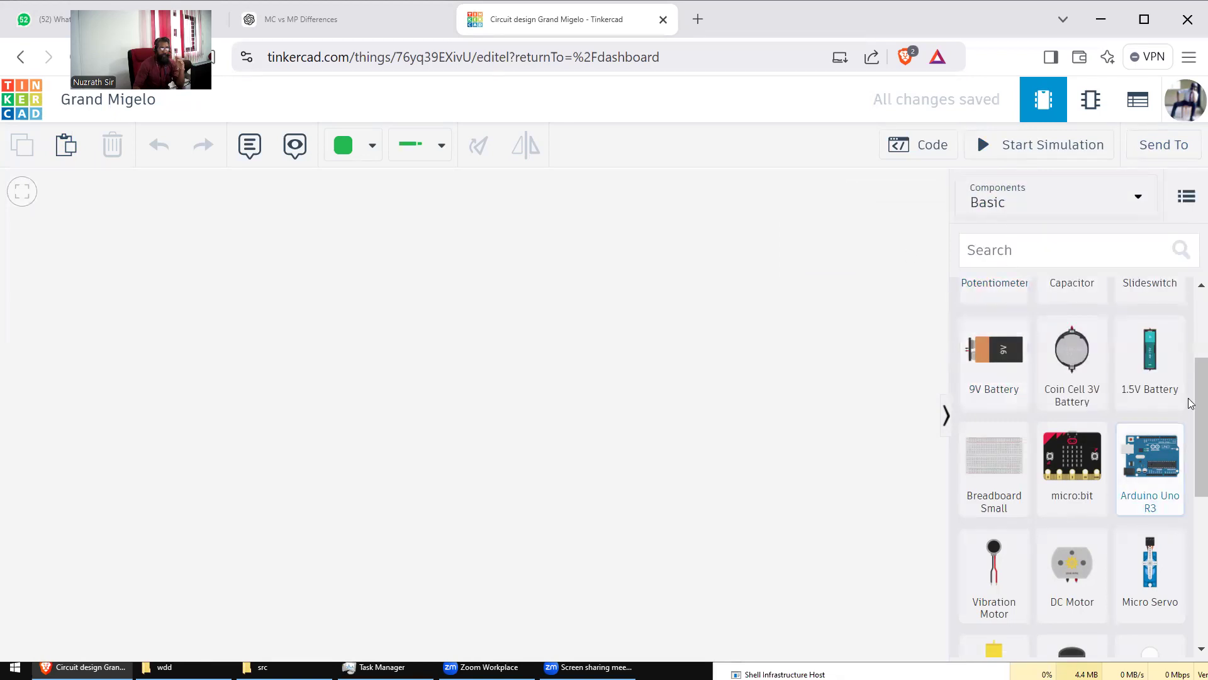
{"action": "scroll", "coordinate": [1191, 402], "scroll_direction": "up", "scroll_amount": 3}
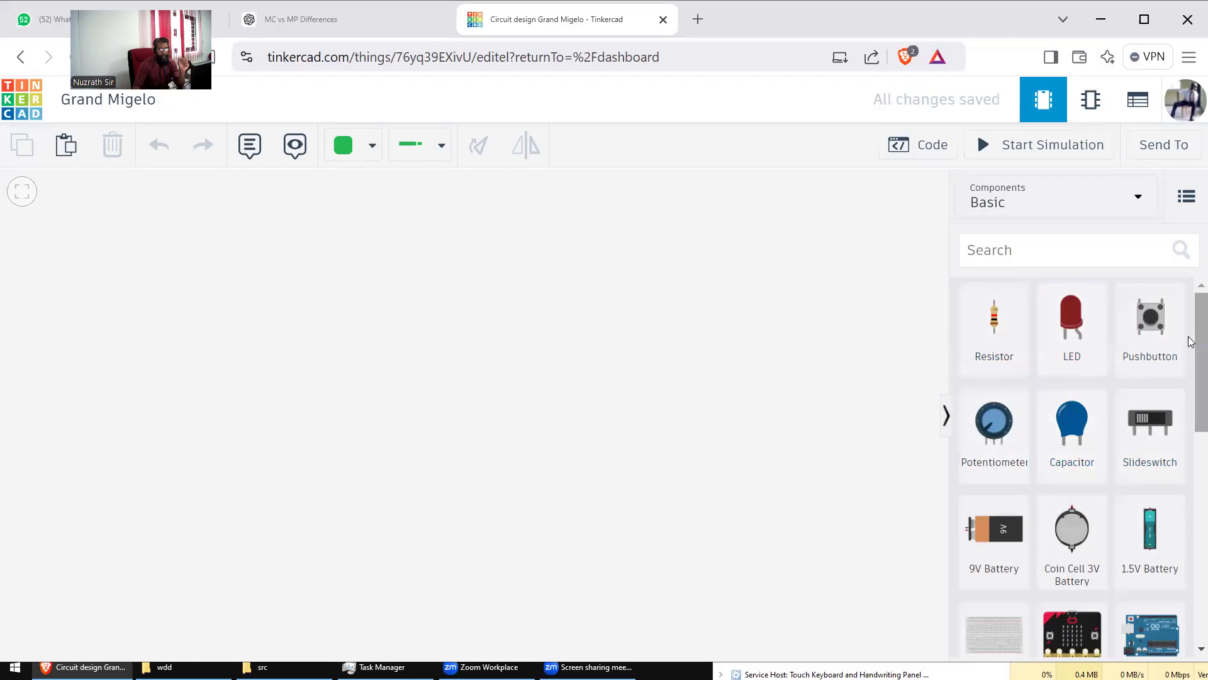
{"action": "scroll", "coordinate": [1191, 342], "scroll_direction": "down", "scroll_amount": 3}
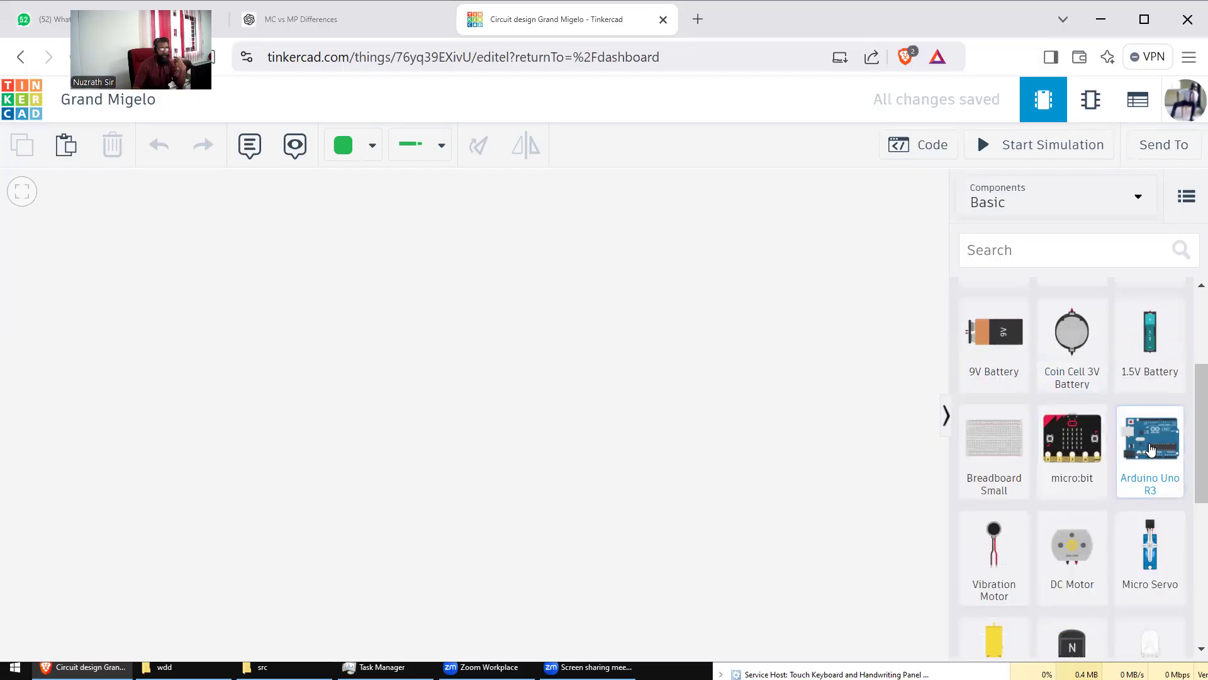
{"action": "scroll", "coordinate": [1148, 440], "scroll_direction": "down", "scroll_amount": 2}
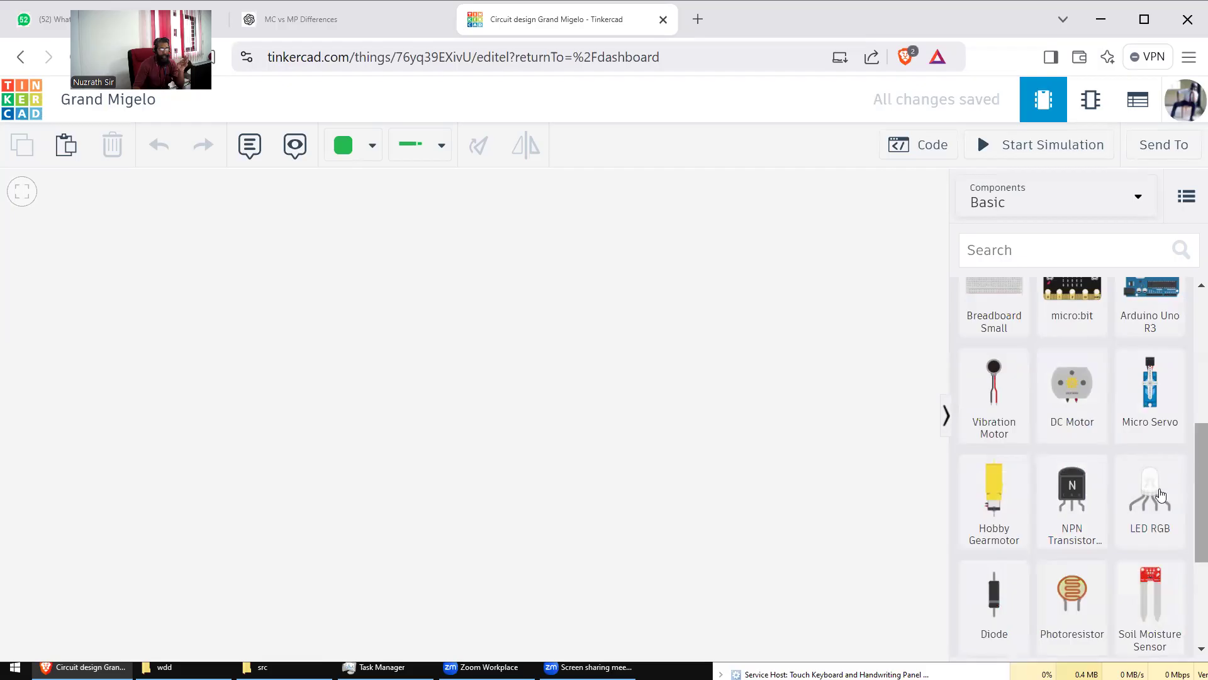
{"action": "scroll", "coordinate": [1189, 484], "scroll_direction": "down", "scroll_amount": 2}
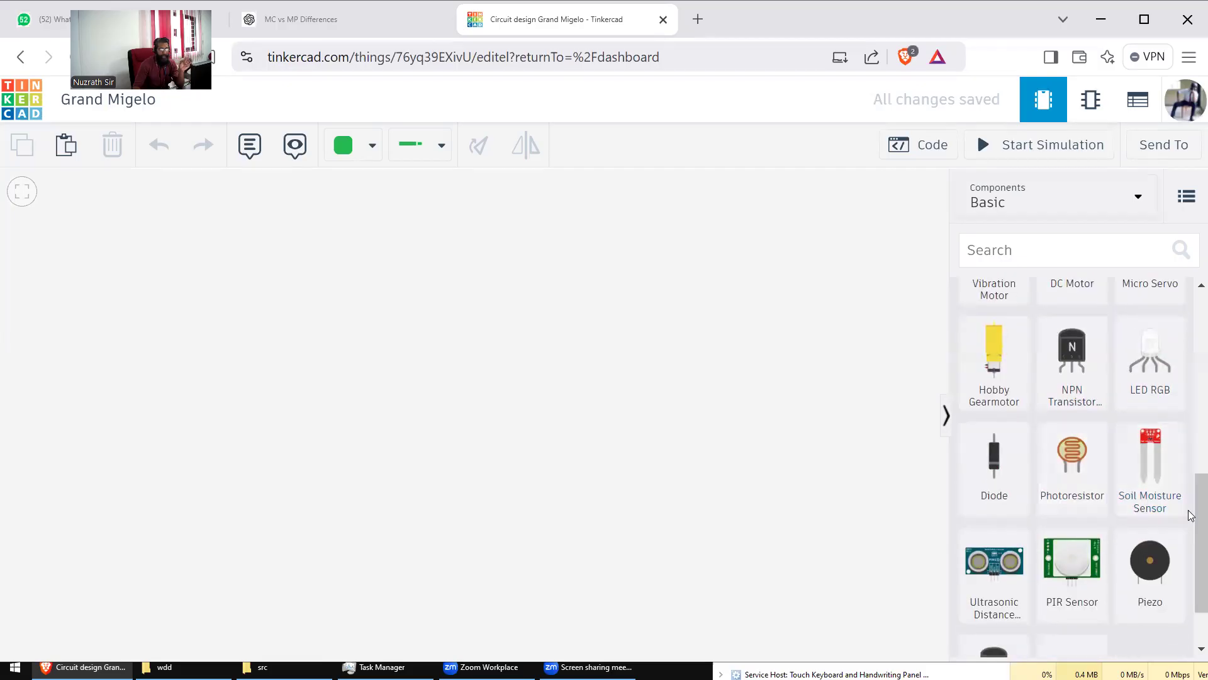
{"action": "scroll", "coordinate": [1189, 541], "scroll_direction": "down", "scroll_amount": 1}
{"action": "scroll", "coordinate": [1190, 541], "scroll_direction": "down", "scroll_amount": 1}
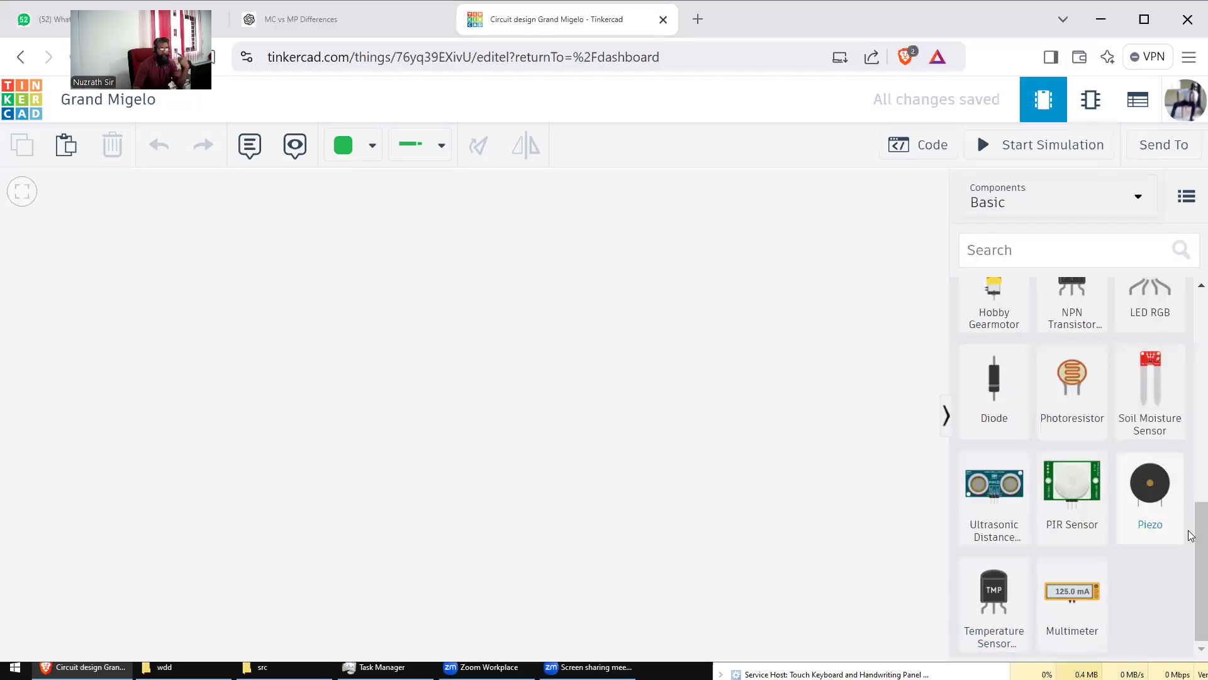
{"action": "left_click_drag", "start_coordinate": [1189, 542], "coordinate": [1189, 324]}
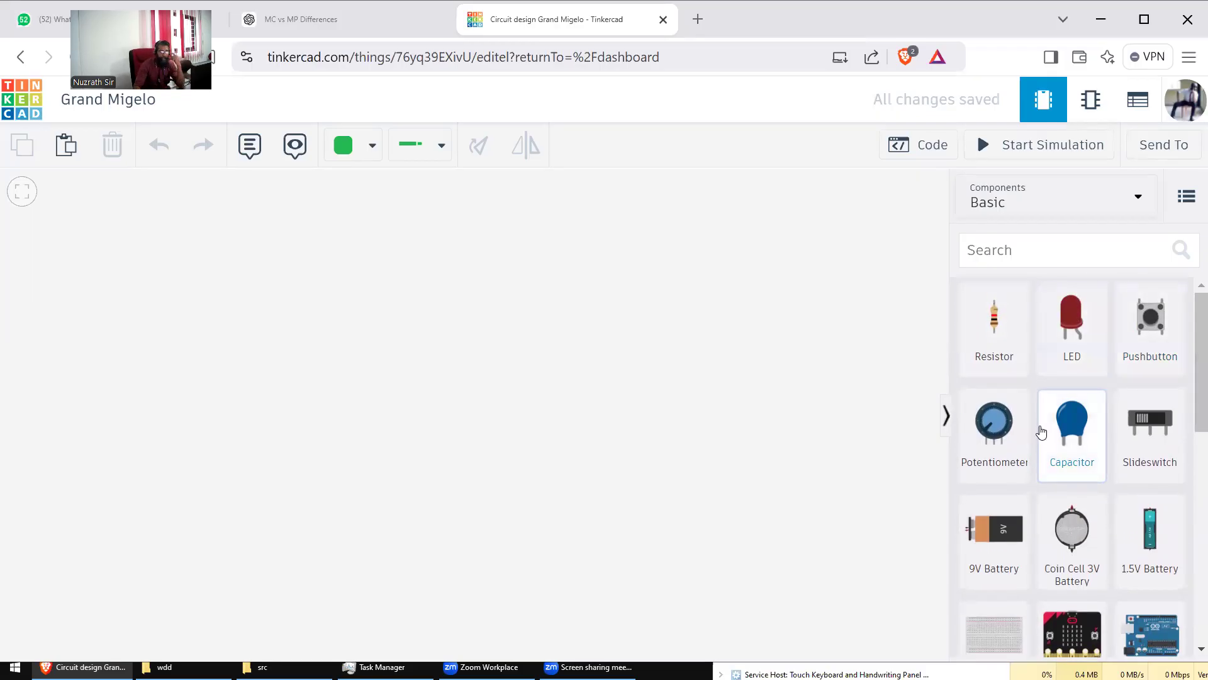
{"action": "left_click", "coordinate": [1131, 210]}
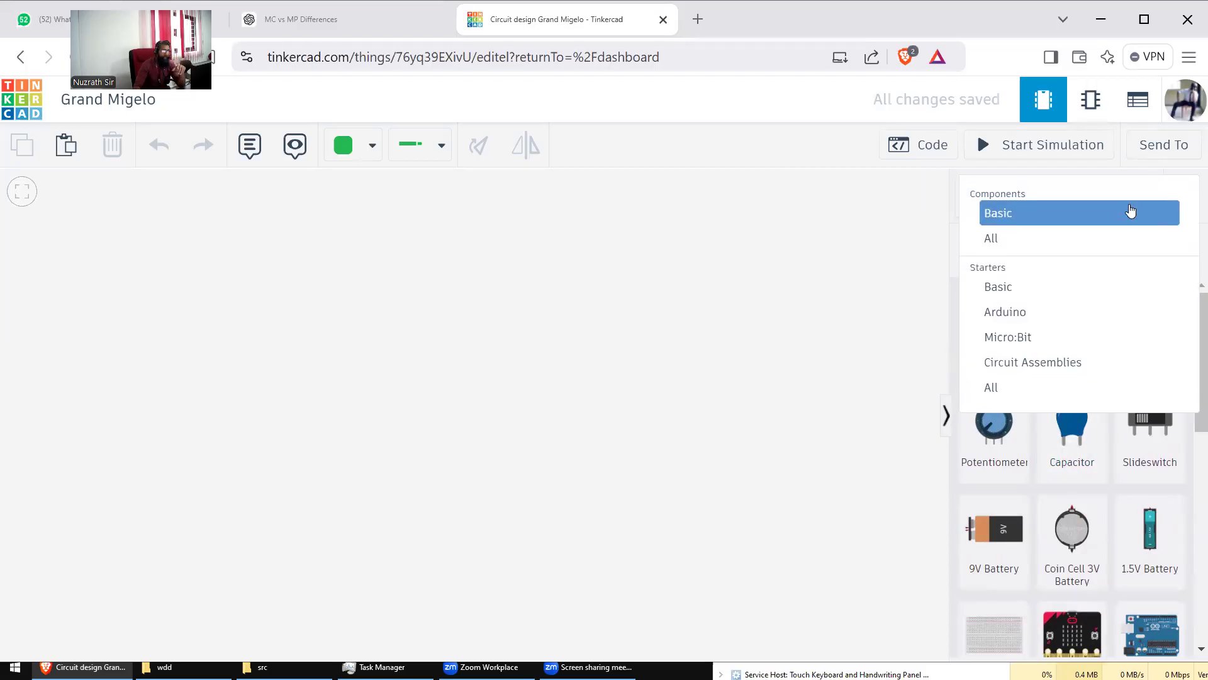
Step: Switch the component list to All and scroll through the full catalogue
{"action": "left_click", "coordinate": [989, 237]}
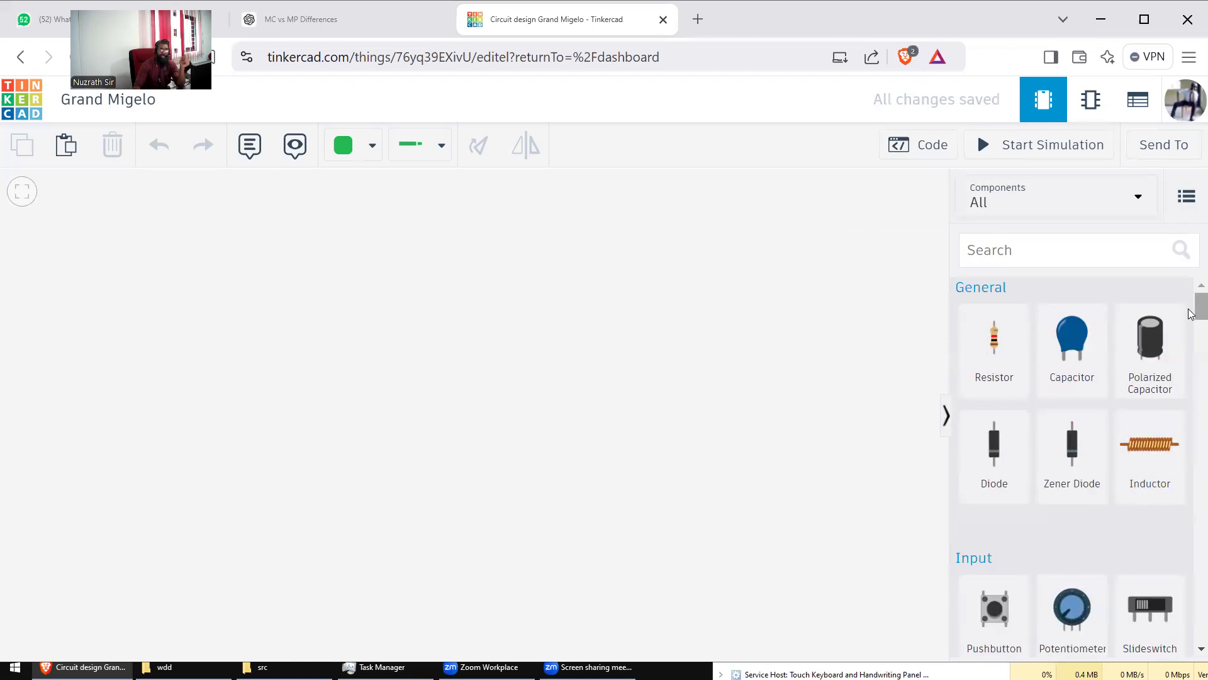
{"action": "scroll", "coordinate": [1191, 314], "scroll_direction": "down", "scroll_amount": 20}
{"action": "scroll", "coordinate": [1191, 482], "scroll_direction": "down", "scroll_amount": 18}
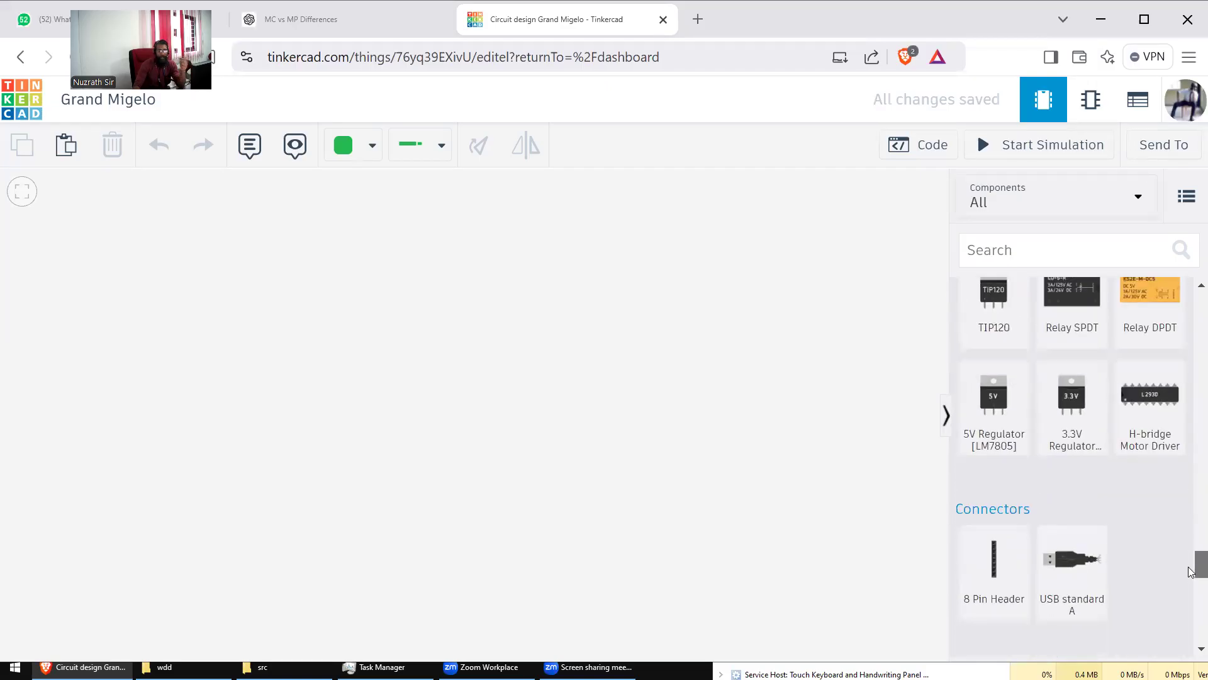
{"action": "left_click_drag", "start_coordinate": [1191, 571], "coordinate": [1191, 311]}
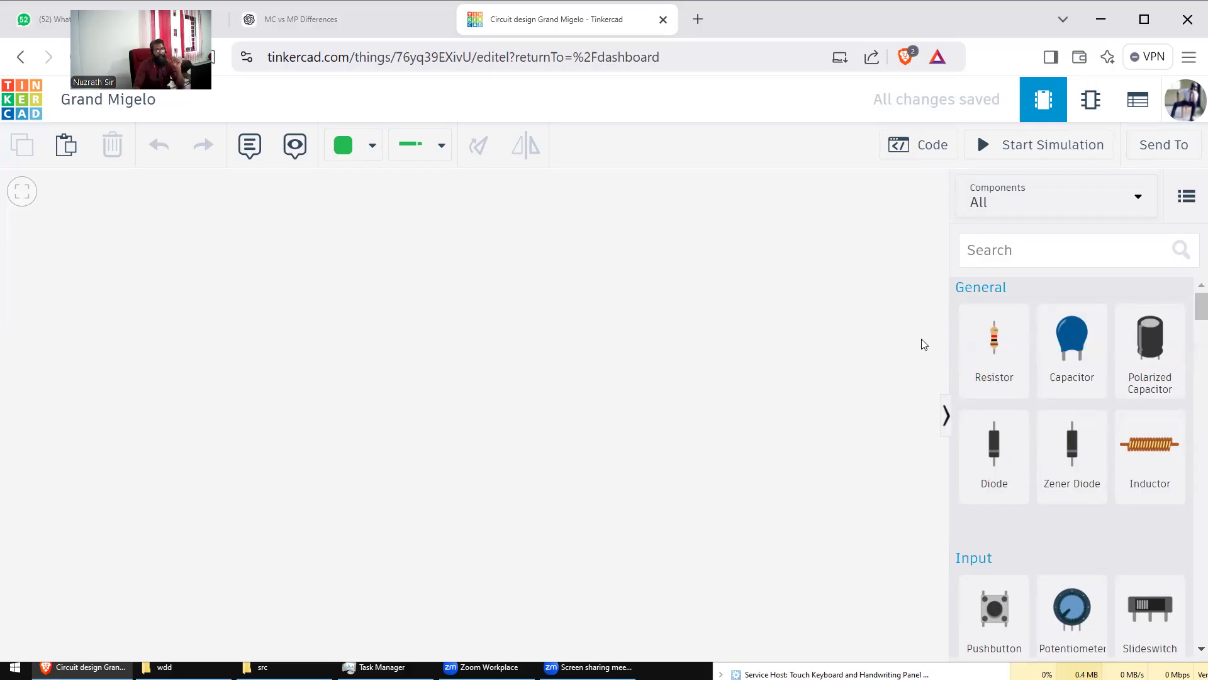
Step: Set the Components category back to Basic
{"action": "left_click", "coordinate": [1095, 202]}
{"action": "left_click", "coordinate": [998, 213]}
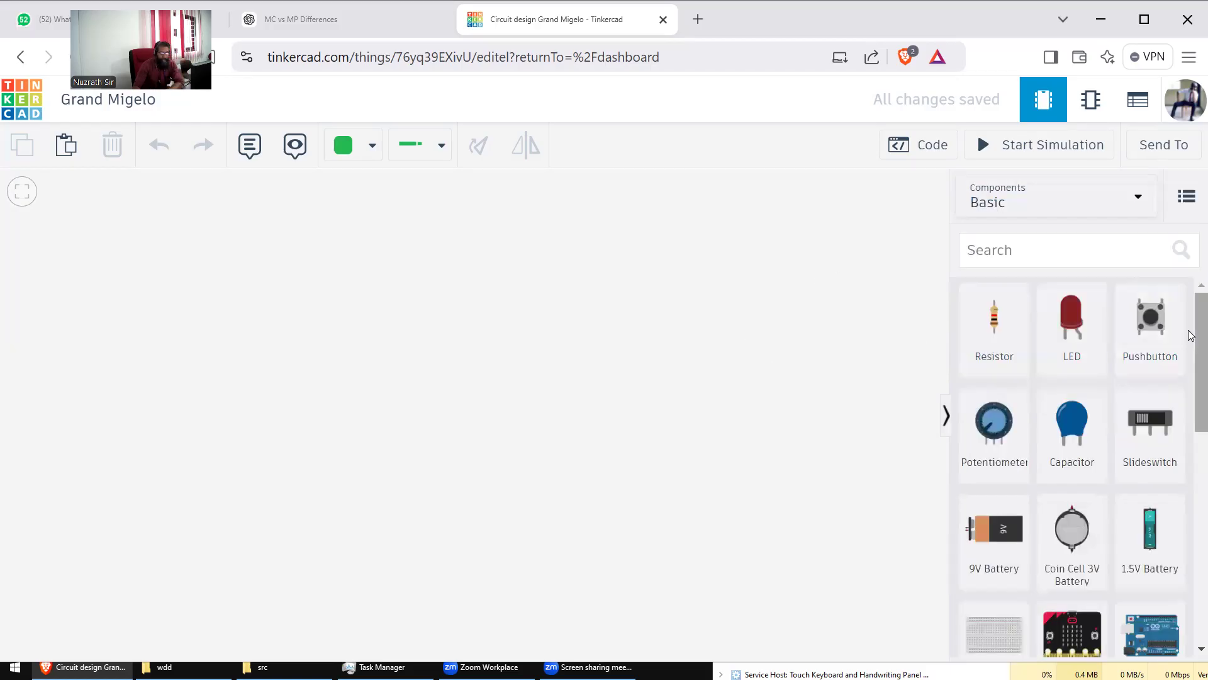
{"action": "left_click_drag", "start_coordinate": [1191, 335], "coordinate": [1192, 399]}
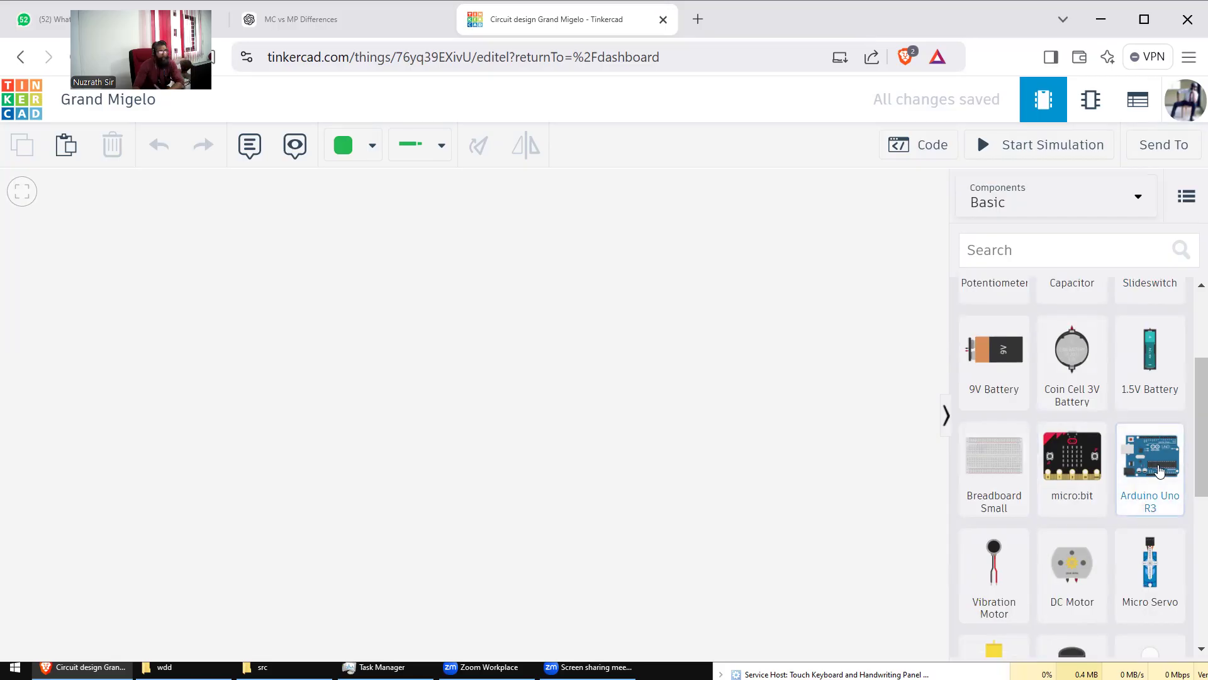
Step: Place an Arduino Uno R3 board near the centre of the circuit canvas
{"action": "left_click_drag", "start_coordinate": [1151, 456], "coordinate": [517, 467]}
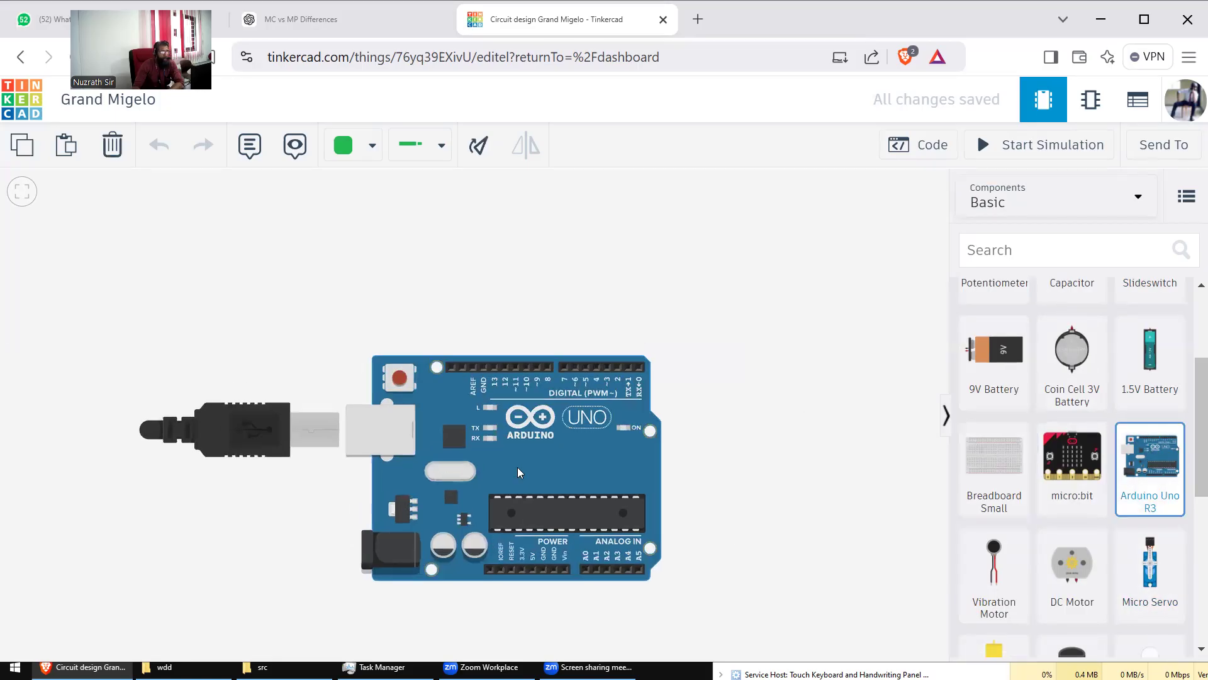
{"action": "left_click_drag", "start_coordinate": [980, 408], "coordinate": [417, 420]}
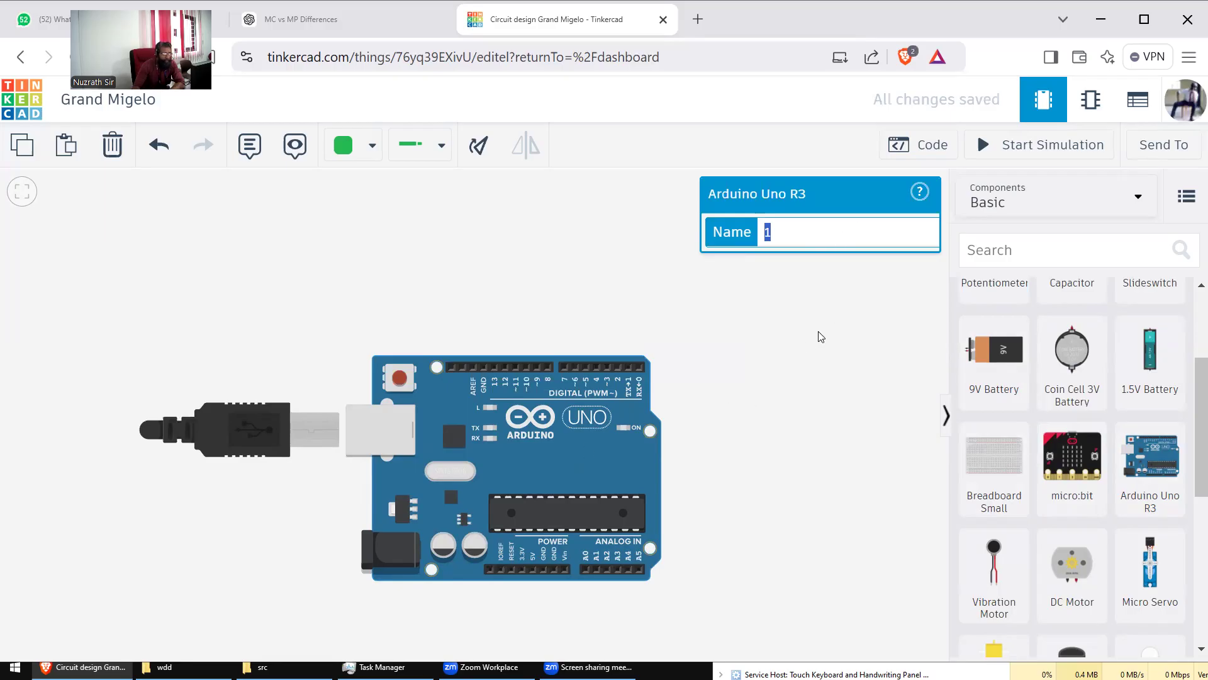
{"action": "left_click_drag", "start_coordinate": [811, 336], "coordinate": [807, 337]}
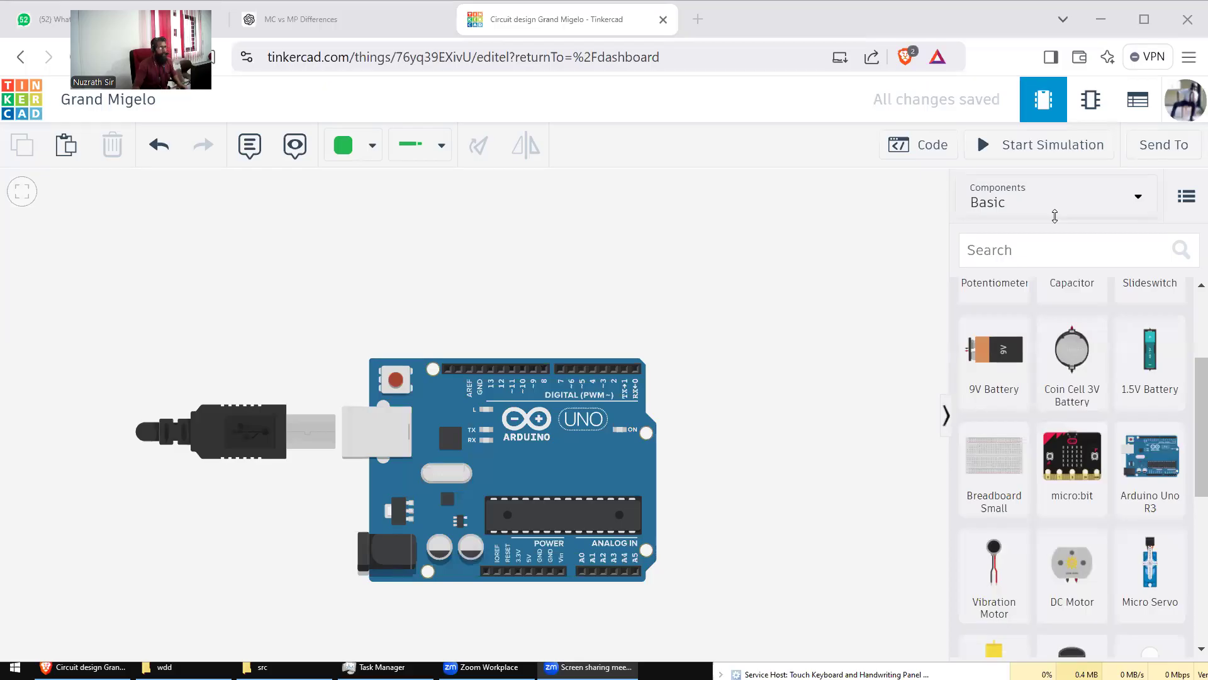
Step: Paste and send the copied image to the staff contact's WhatsApp chat, then return to Tinkercad
{"action": "left_click", "coordinate": [48, 19]}
{"action": "type", "text": "ins"}
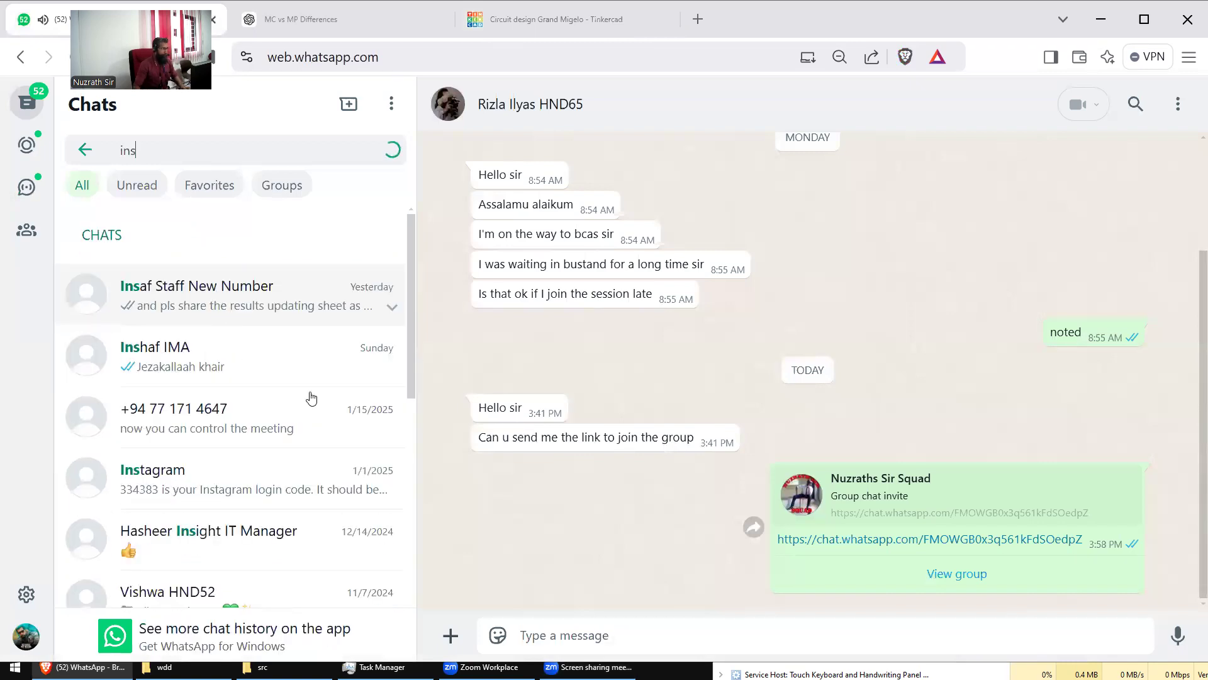
{"action": "key", "text": "Return"}
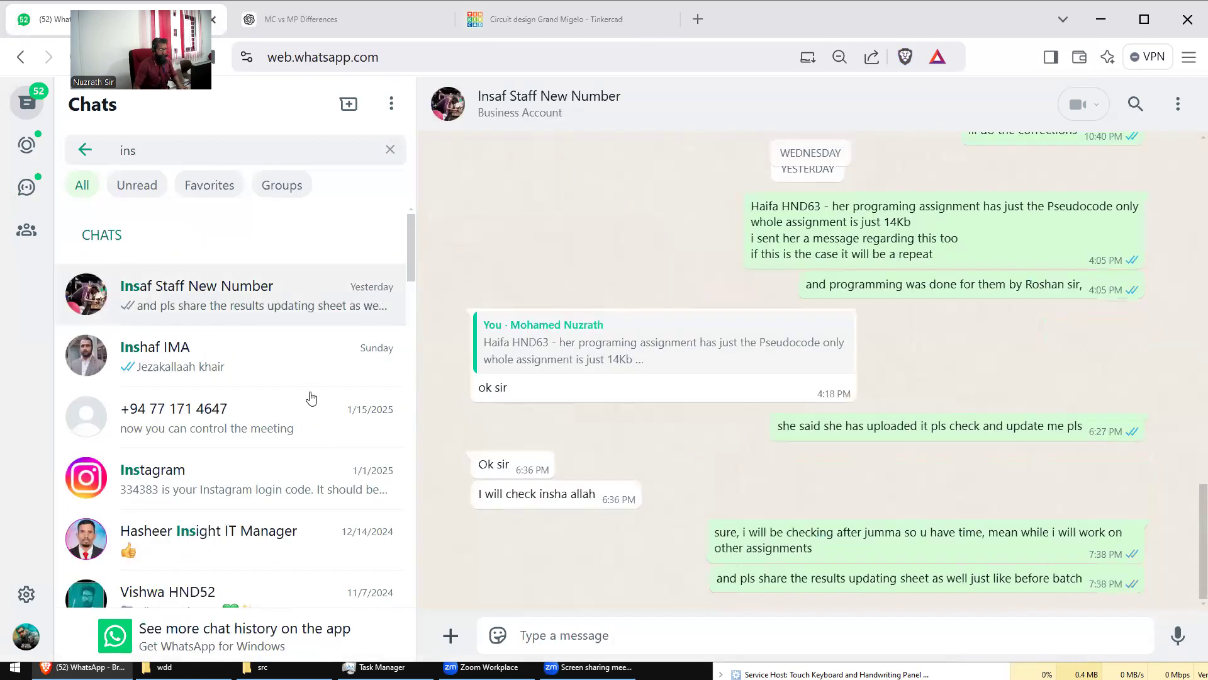
{"action": "key", "text": "ctrl+v"}
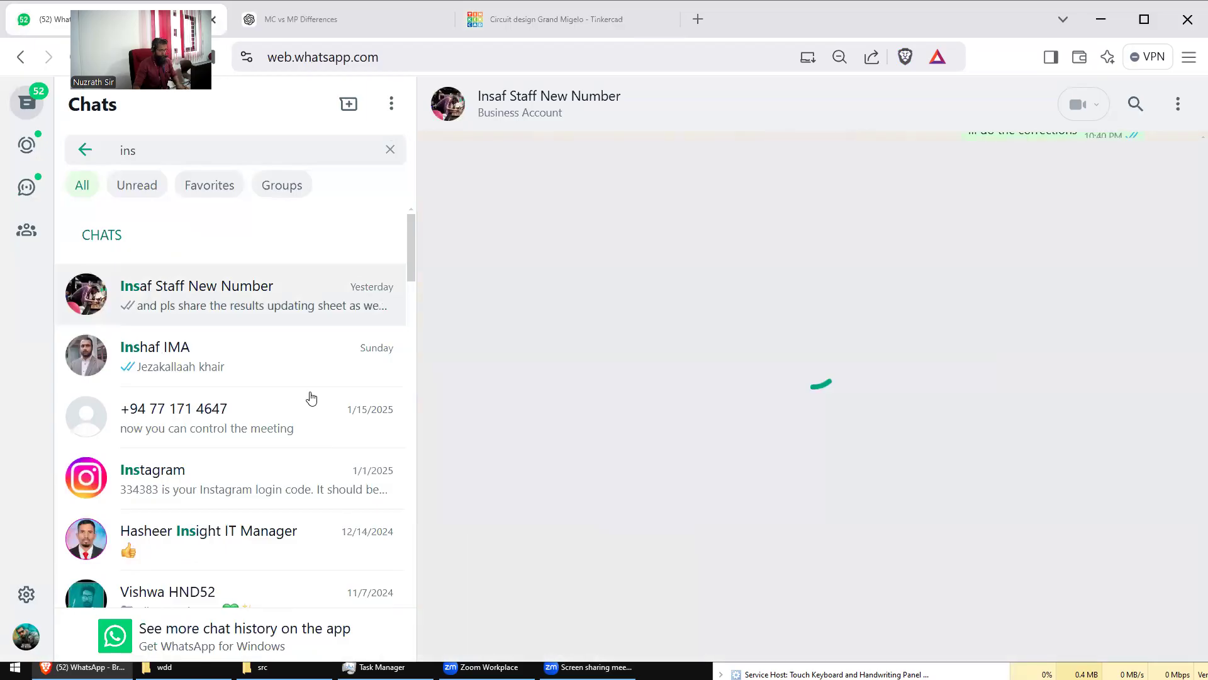
{"action": "left_click", "coordinate": [1170, 620]}
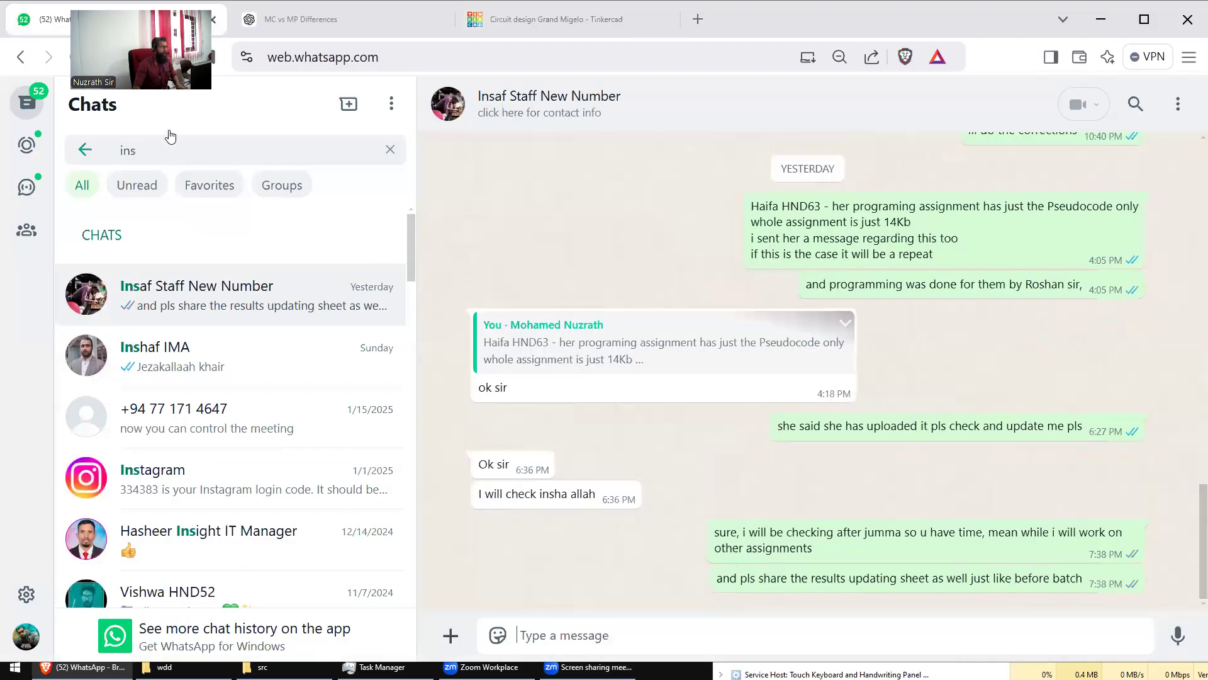
{"action": "left_click", "coordinate": [535, 20]}
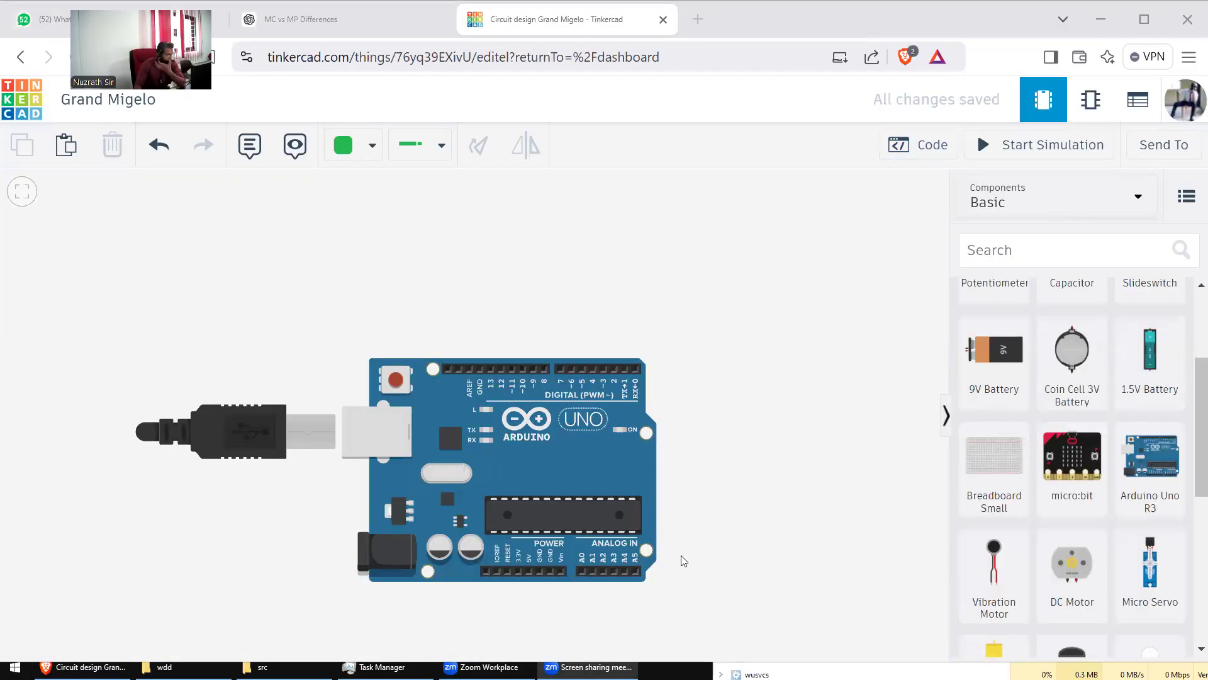
Step: Move the Arduino board down and to the left on the canvas
{"action": "left_click_drag", "start_coordinate": [609, 474], "coordinate": [648, 477]}
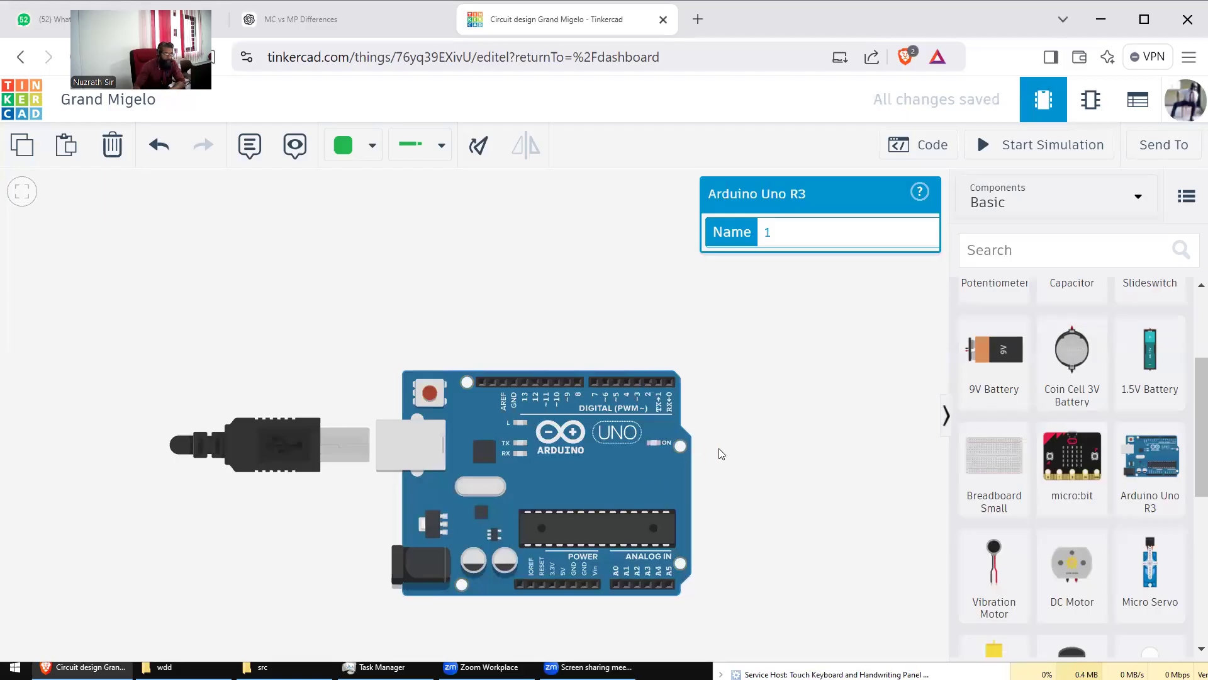
{"action": "scroll", "coordinate": [725, 452], "scroll_direction": "up", "scroll_amount": 4}
{"action": "scroll", "coordinate": [727, 453], "scroll_direction": "down", "scroll_amount": 3}
{"action": "scroll", "coordinate": [727, 453], "scroll_direction": "up", "scroll_amount": 3}
{"action": "scroll", "coordinate": [727, 453], "scroll_direction": "down", "scroll_amount": 3}
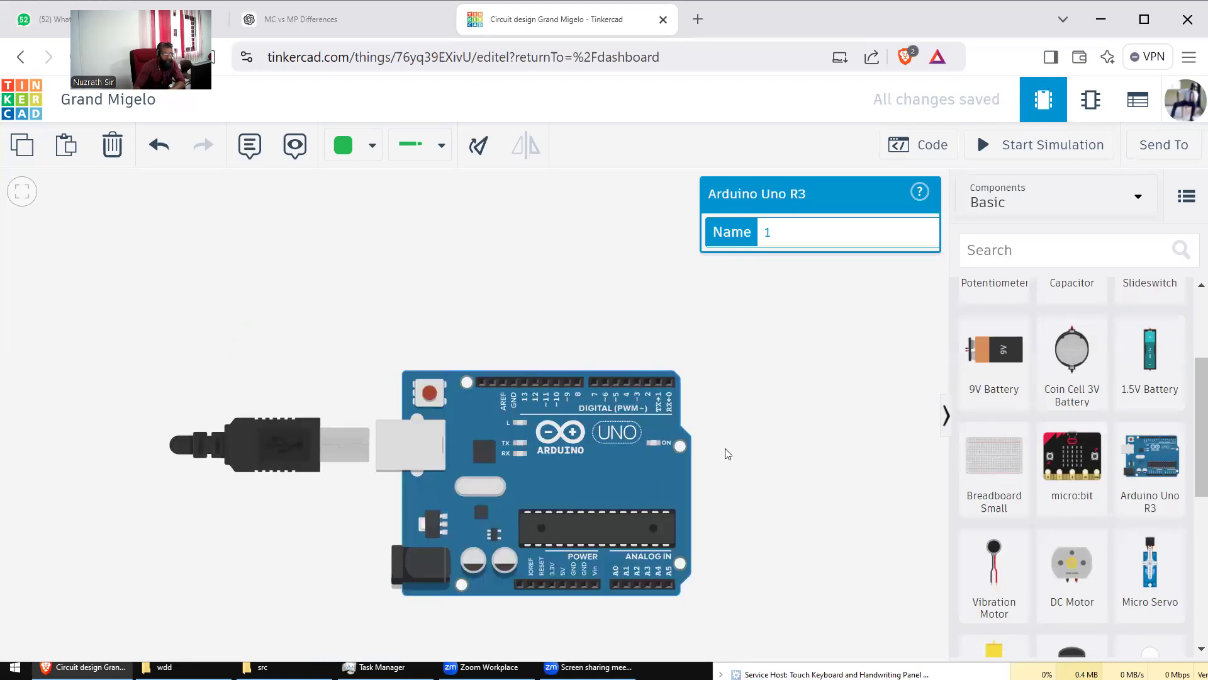
{"action": "left_click_drag", "start_coordinate": [765, 384], "coordinate": [722, 441]}
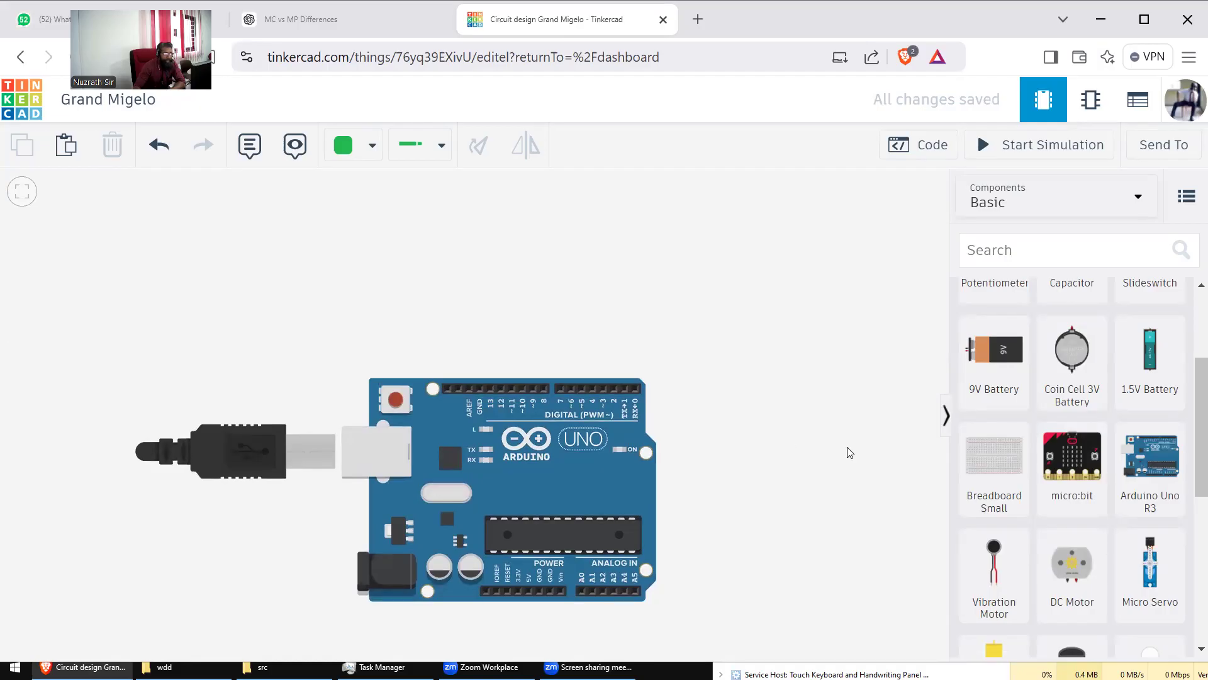
{"action": "scroll", "coordinate": [1189, 340], "scroll_direction": "up", "scroll_amount": 3}
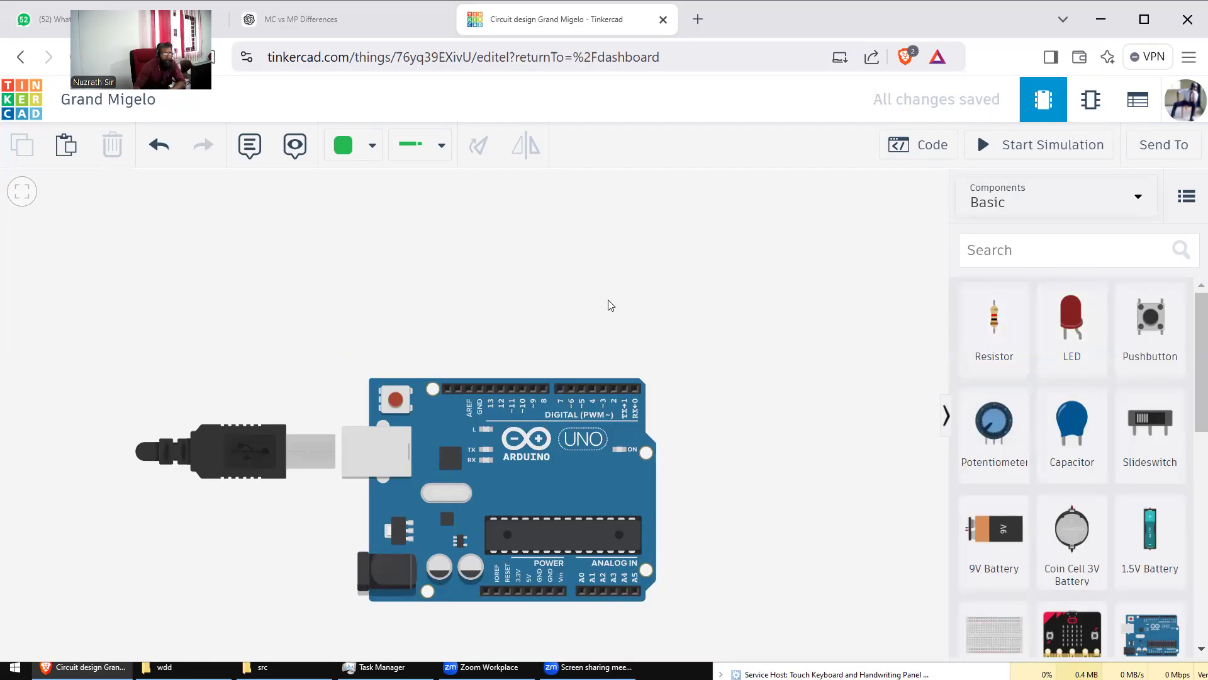
Step: Pan the view so the Arduino sits lower and drop a Breadboard Small above it
{"action": "mouse_move", "coordinate": [713, 282]}
{"action": "left_mouse_down"}
{"action": "mouse_move", "coordinate": [716, 309]}
{"action": "mouse_move", "coordinate": [708, 283]}
{"action": "left_mouse_up"}
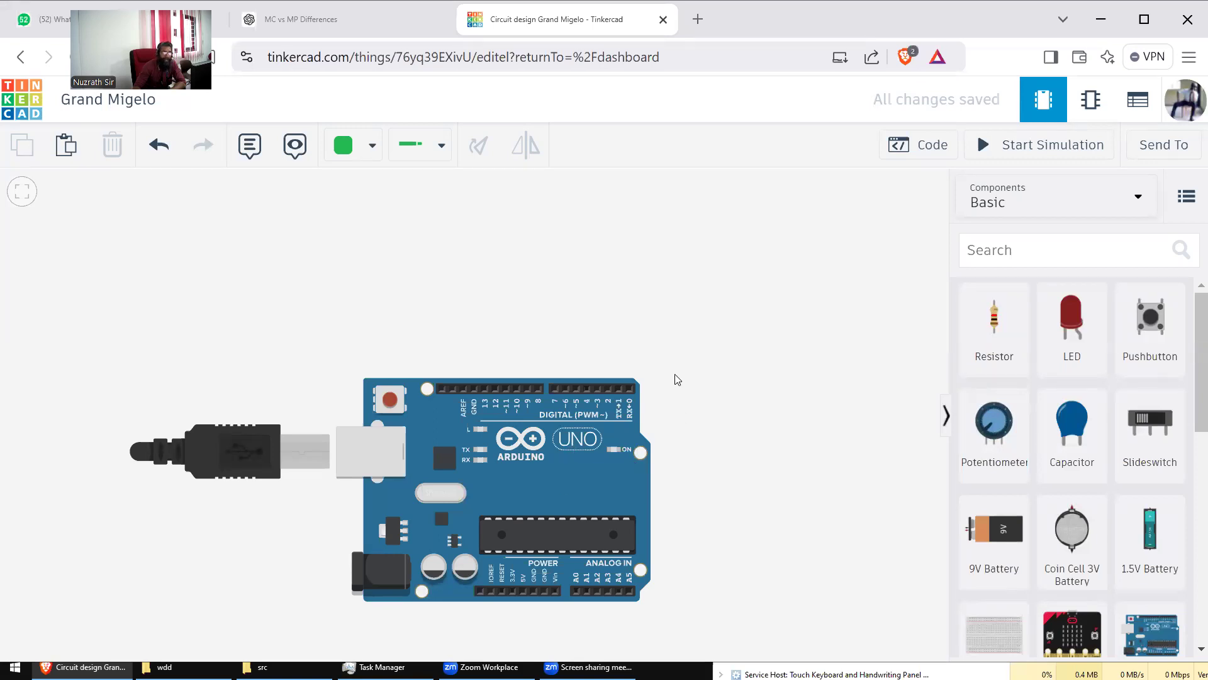
{"action": "left_click_drag", "start_coordinate": [665, 346], "coordinate": [601, 501]}
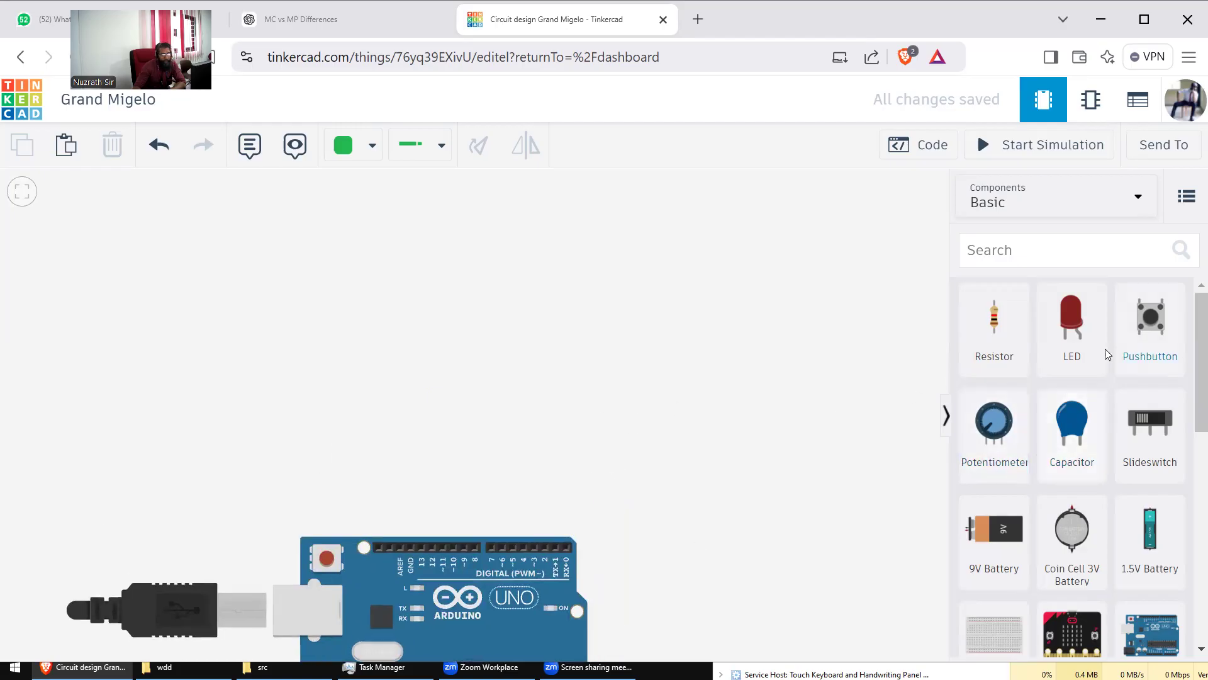
{"action": "left_click_drag", "start_coordinate": [1000, 621], "coordinate": [433, 320]}
Step: Nudge the breadboard lower and drop a red LED onto it
{"action": "left_click", "coordinate": [667, 346]}
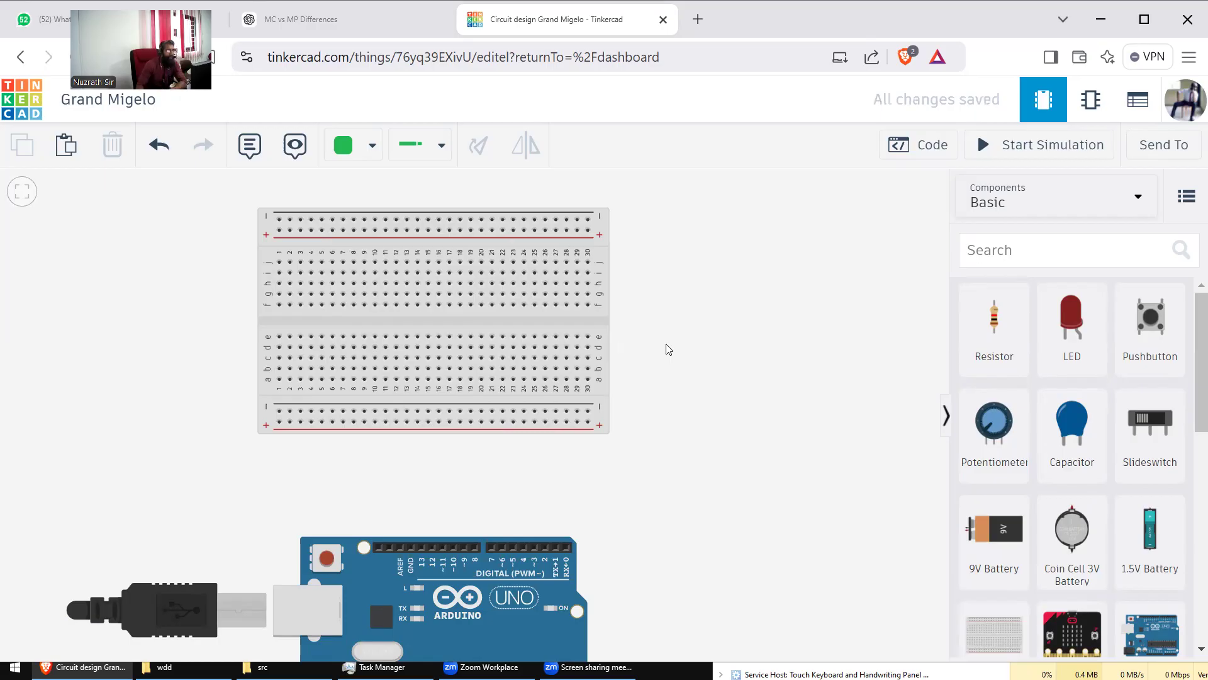
{"action": "left_click_drag", "start_coordinate": [488, 331], "coordinate": [488, 347]}
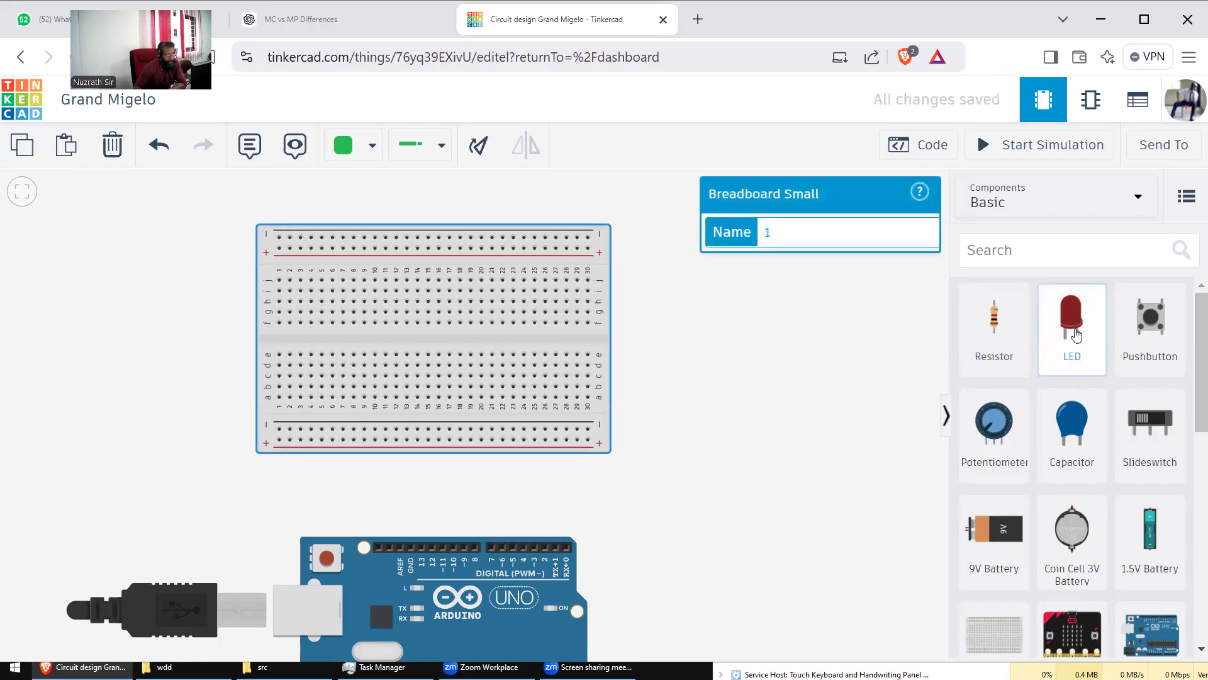
{"action": "left_click_drag", "start_coordinate": [1075, 335], "coordinate": [417, 281]}
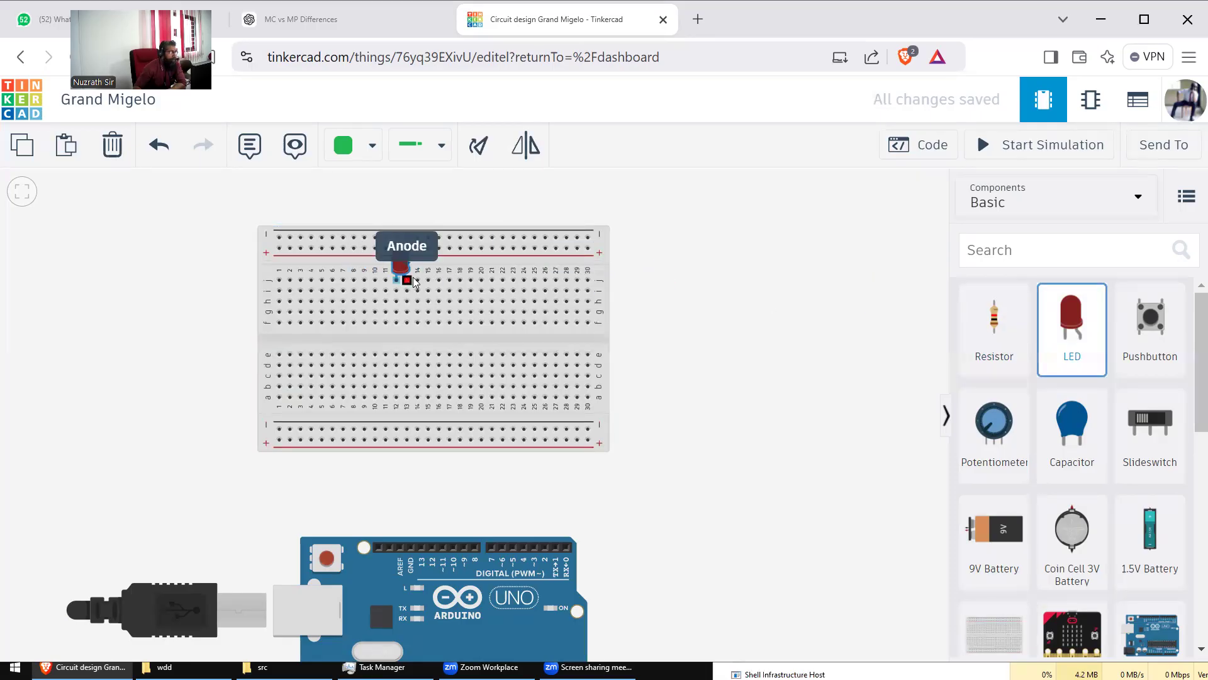
{"action": "left_click", "coordinate": [736, 381]}
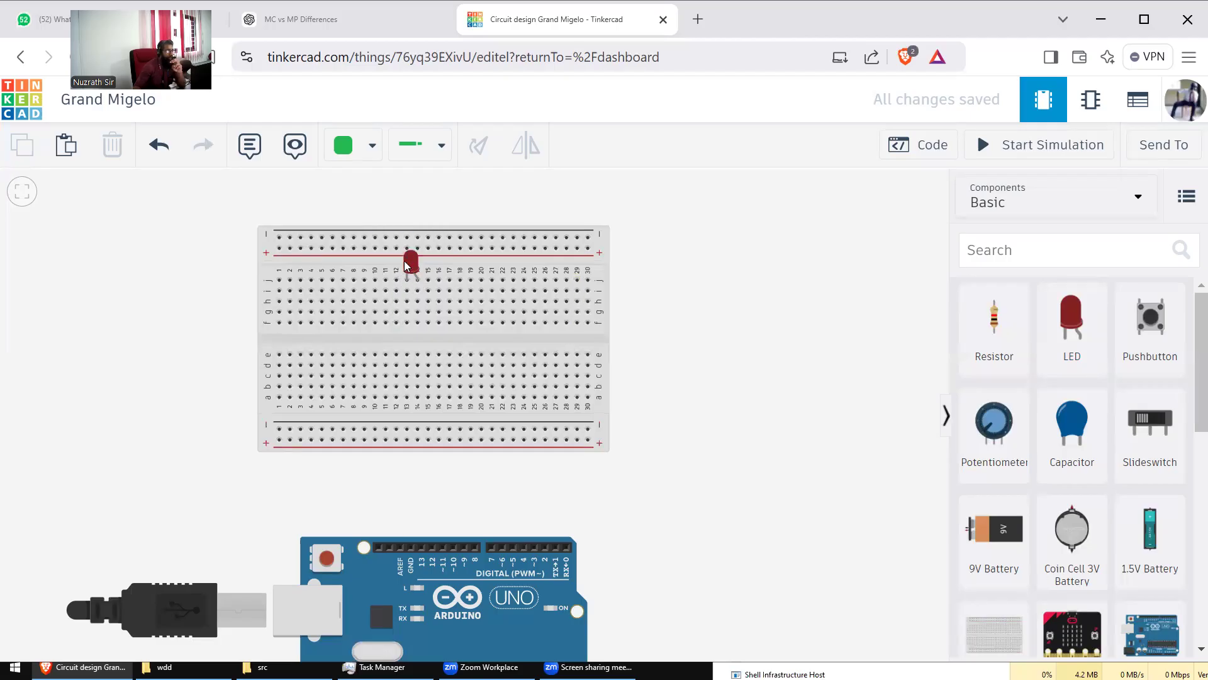
Step: Move the LED off the board, rotate it three times with R, and mirror it
{"action": "left_click_drag", "start_coordinate": [415, 268], "coordinate": [639, 286]}
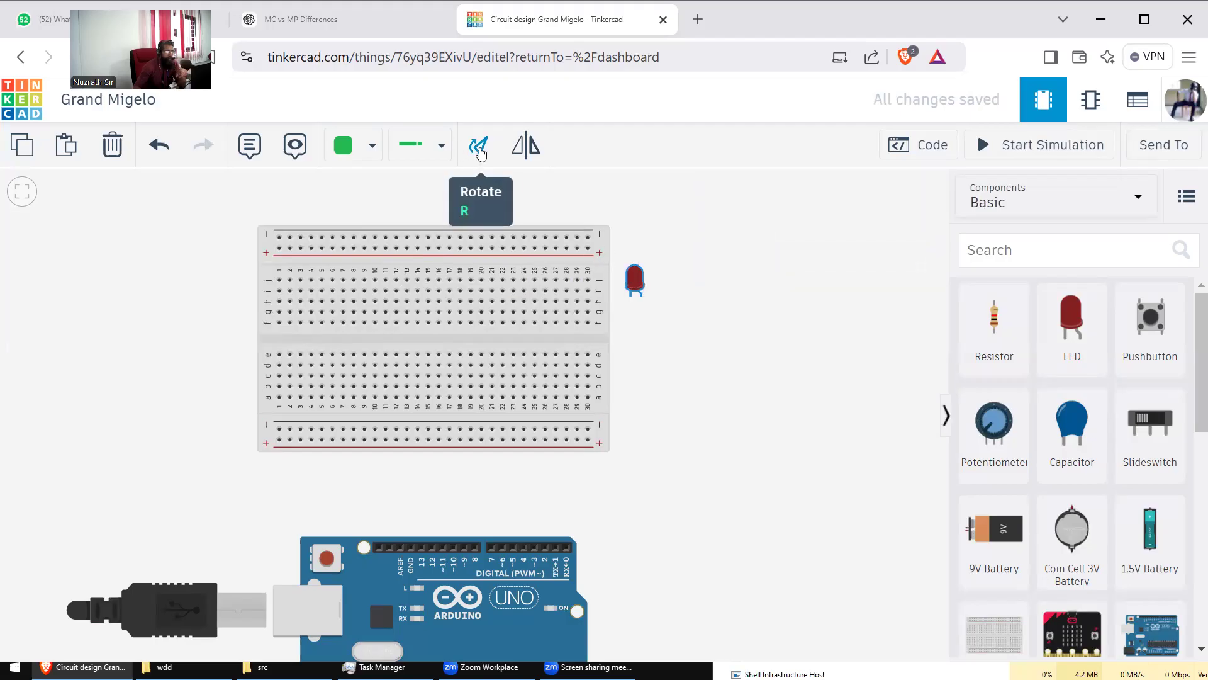
{"action": "key", "text": "r"}
{"action": "key", "text": "r"}
{"action": "key", "text": "r"}
{"action": "key", "text": "r"}
{"action": "key", "text": "r"}
{"action": "key", "text": "r"}
{"action": "key", "text": "r"}
{"action": "key", "text": "r"}
{"action": "key", "text": "r"}
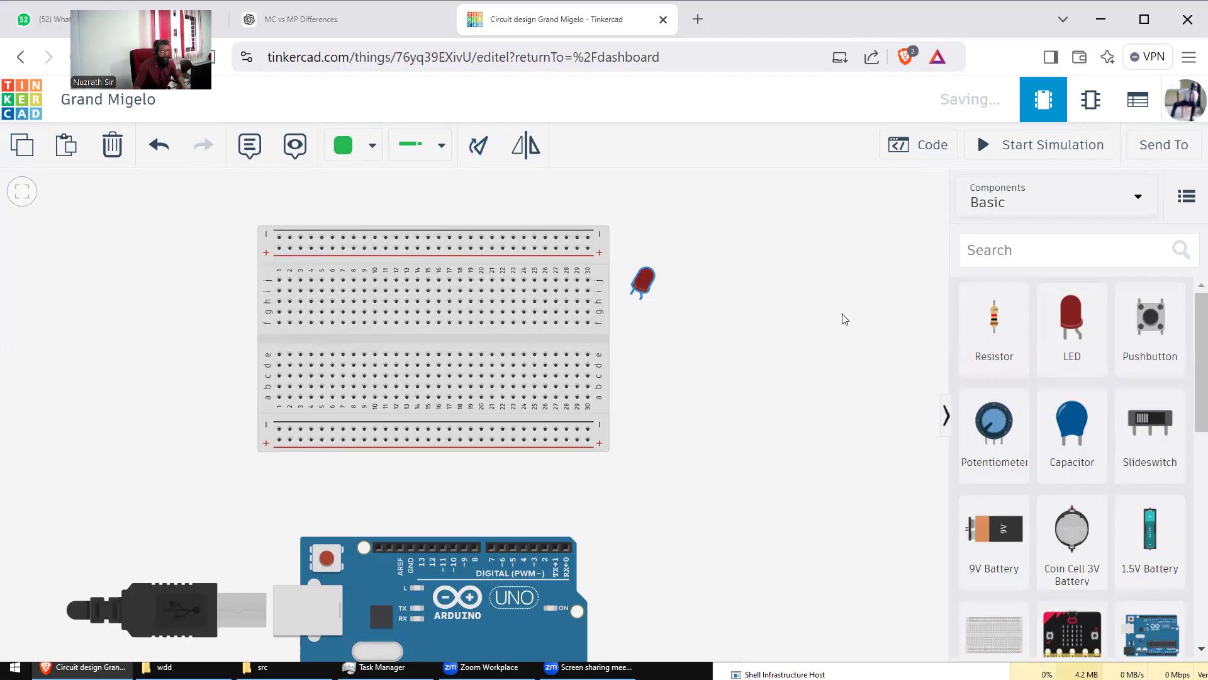
{"action": "key", "text": "r"}
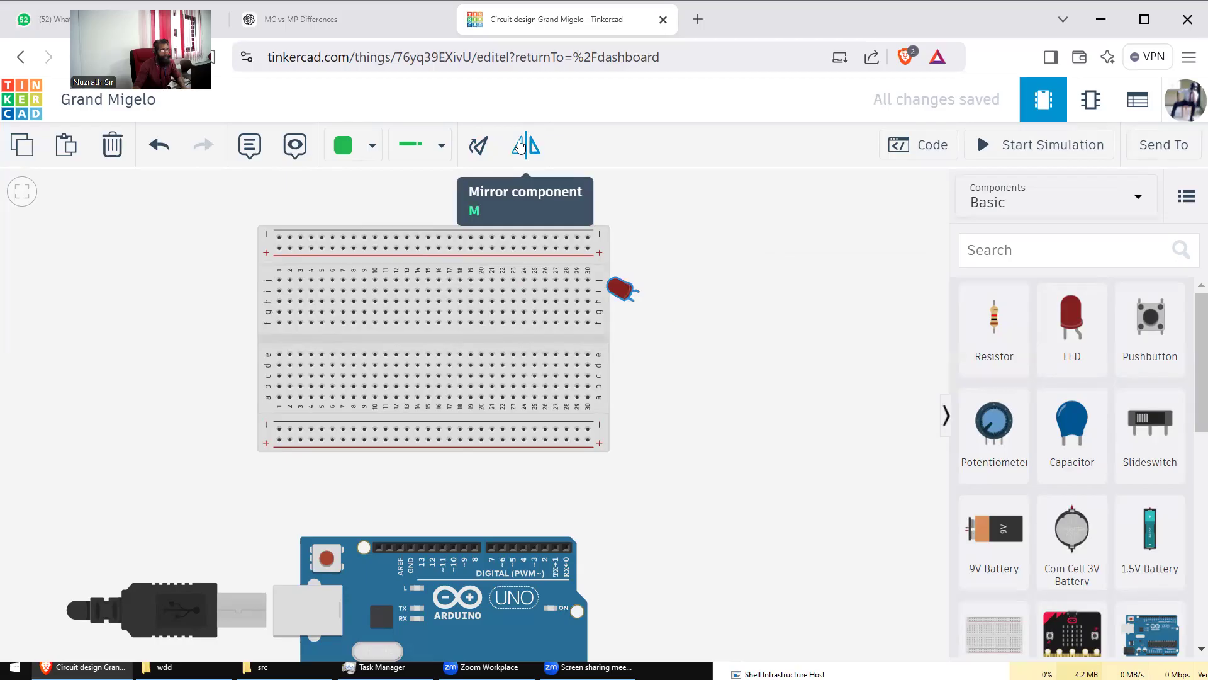
{"action": "key", "text": "r"}
{"action": "key", "text": "r"}
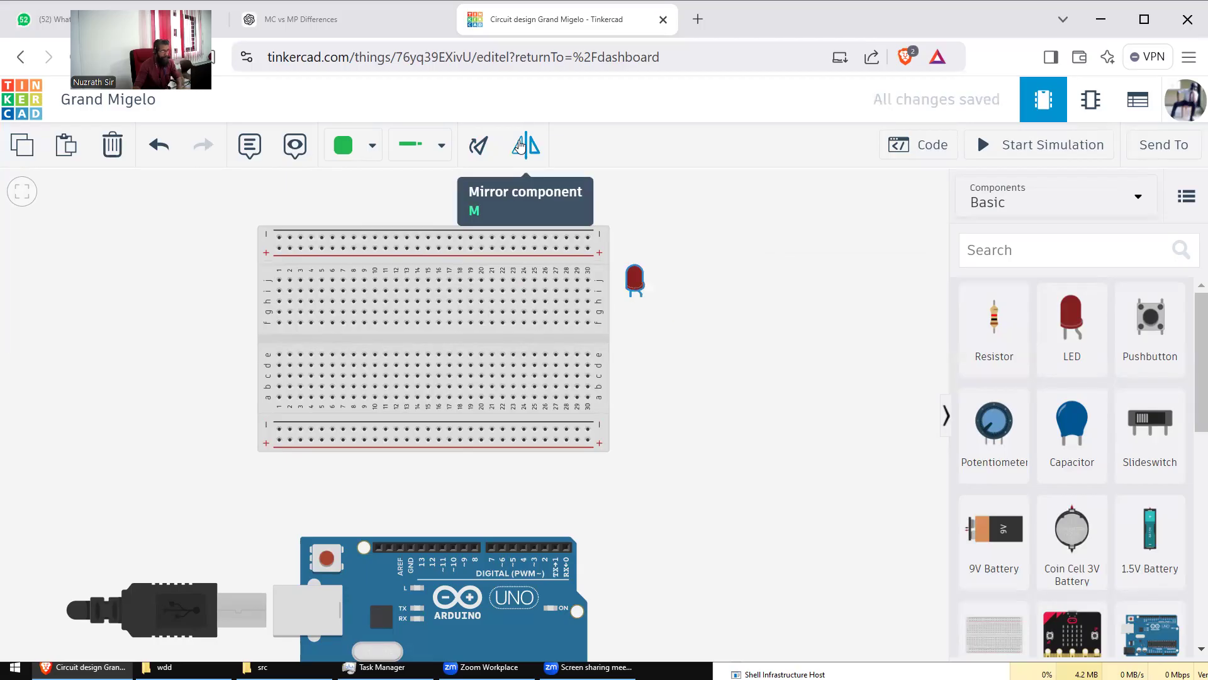
{"action": "left_click", "coordinate": [519, 146]}
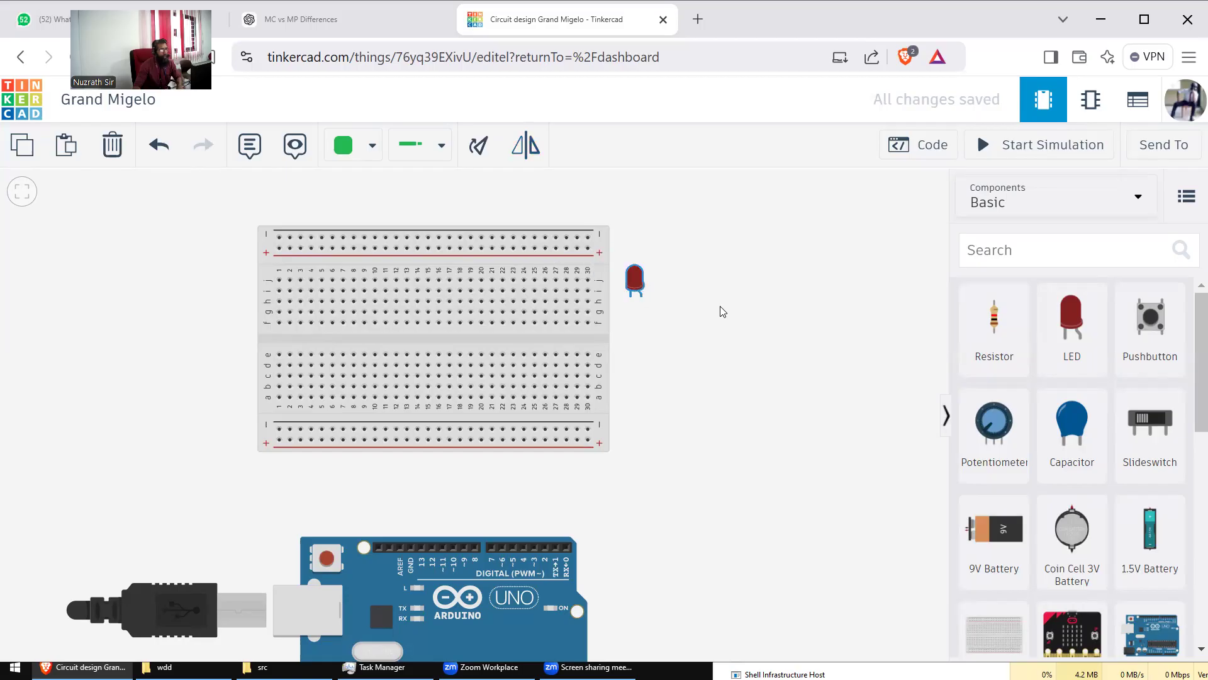
Step: Plug the LED into the upper rows near column 15 and bring the board into view
{"action": "left_click_drag", "start_coordinate": [636, 276], "coordinate": [434, 260]}
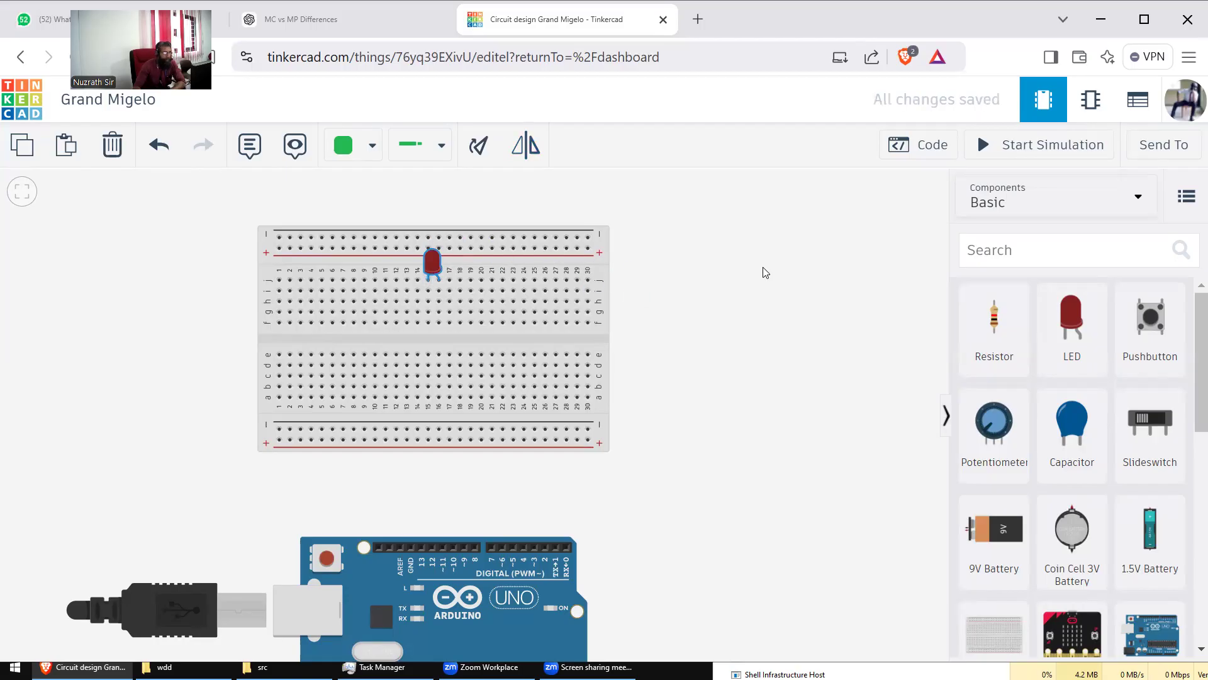
{"action": "left_click_drag", "start_coordinate": [542, 351], "coordinate": [543, 368]}
{"action": "left_click_drag", "start_coordinate": [657, 386], "coordinate": [634, 310]}
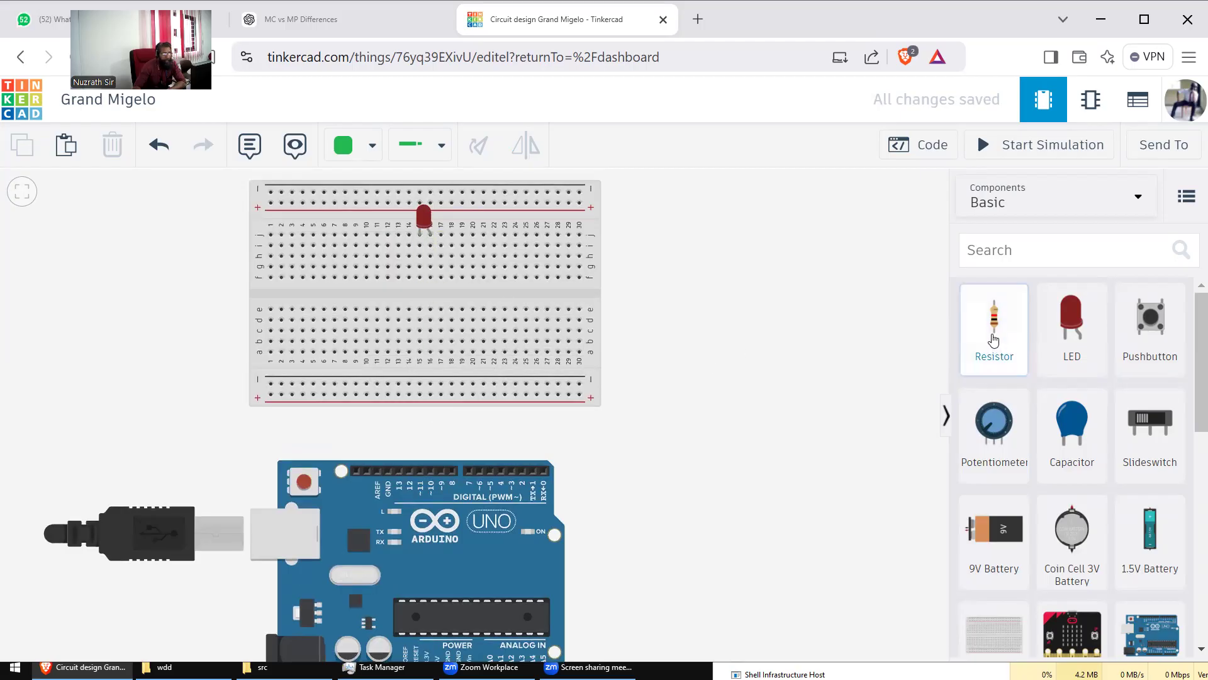
Step: Place a resistor across column 16 below the LED and set it to 220 Ω
{"action": "left_click_drag", "start_coordinate": [994, 340], "coordinate": [432, 308]}
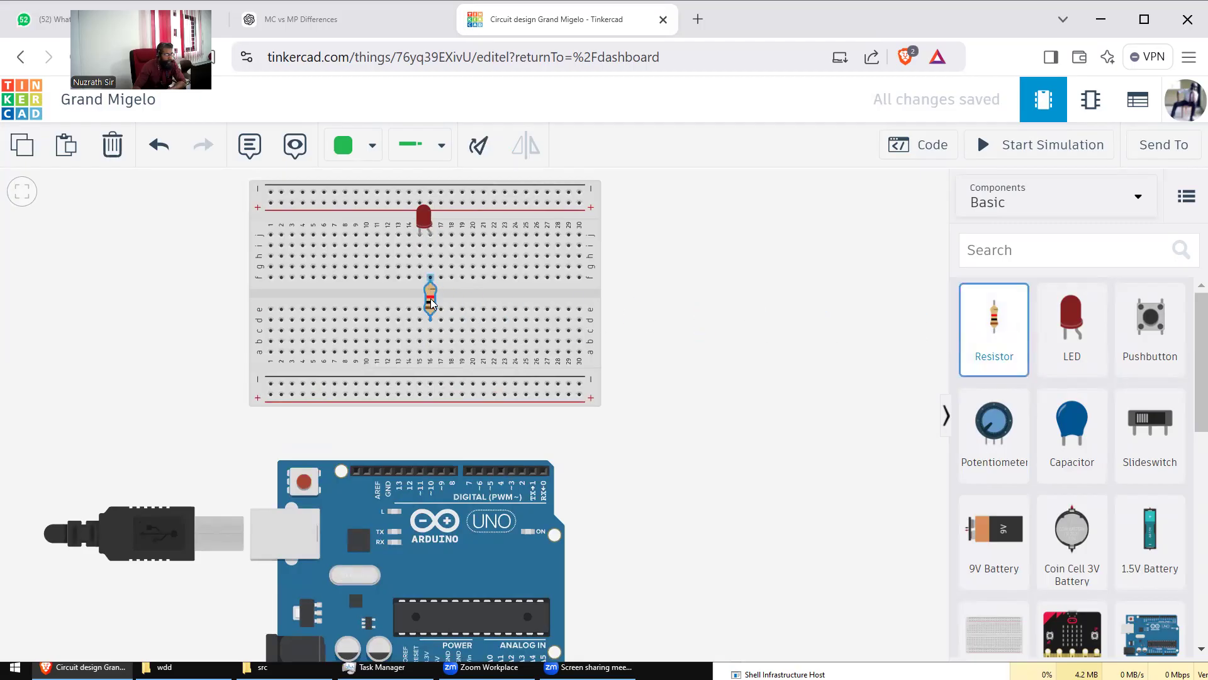
{"action": "left_click_drag", "start_coordinate": [430, 299], "coordinate": [430, 301]}
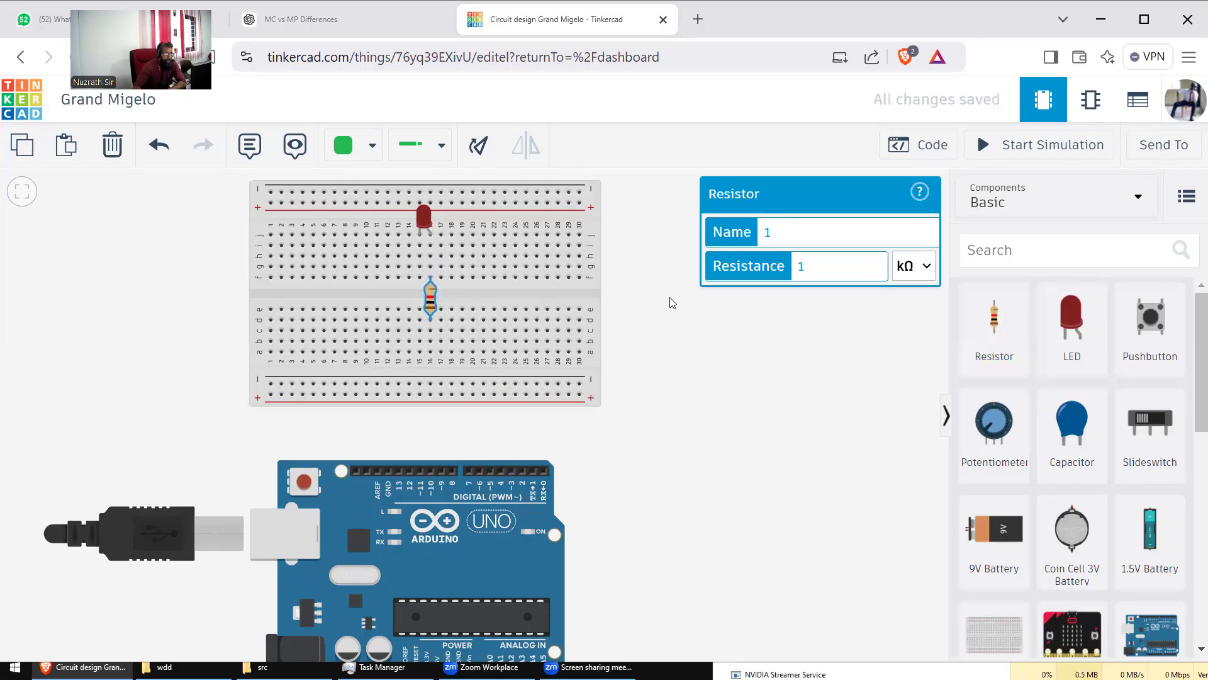
{"action": "left_click_drag", "start_coordinate": [809, 266], "coordinate": [761, 271]}
{"action": "type", "text": "220"}
{"action": "left_click", "coordinate": [927, 266]}
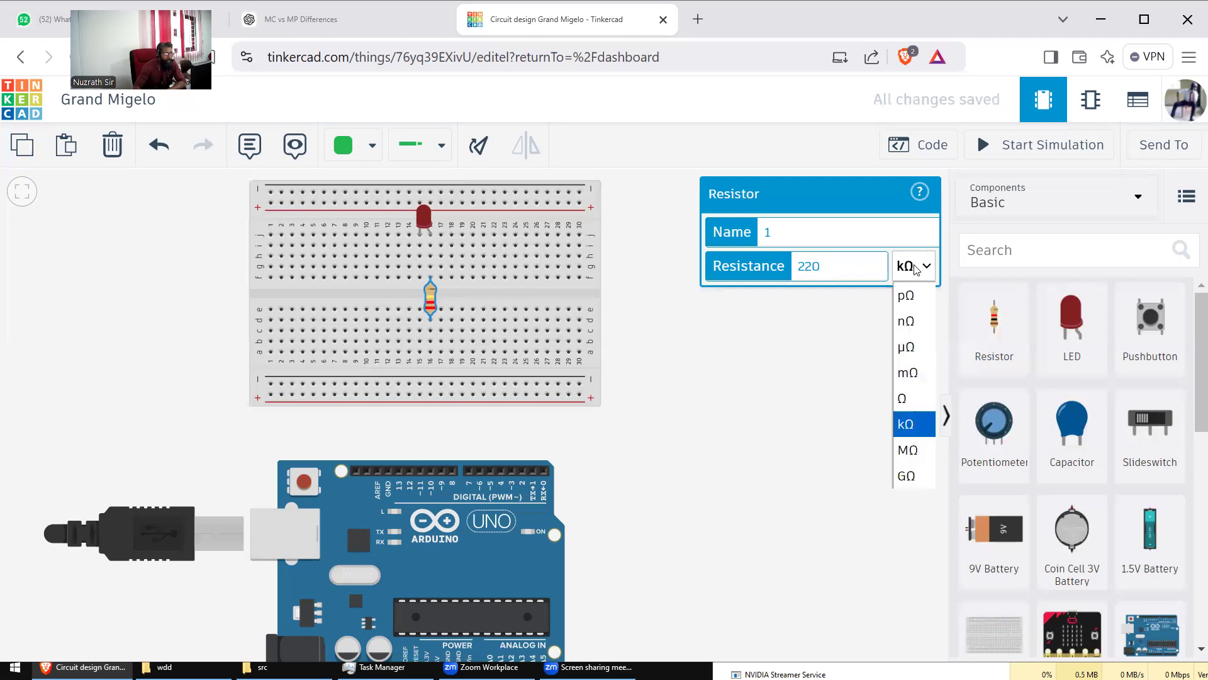
{"action": "left_click", "coordinate": [906, 397]}
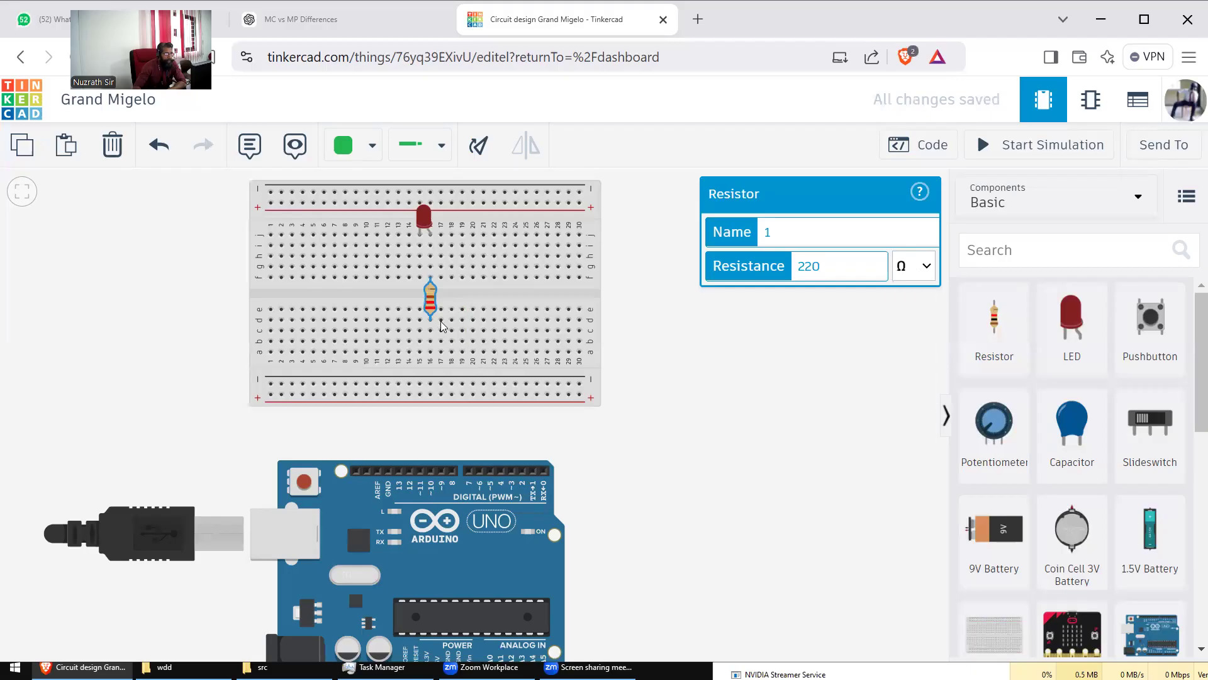
{"action": "left_click", "coordinate": [677, 346]}
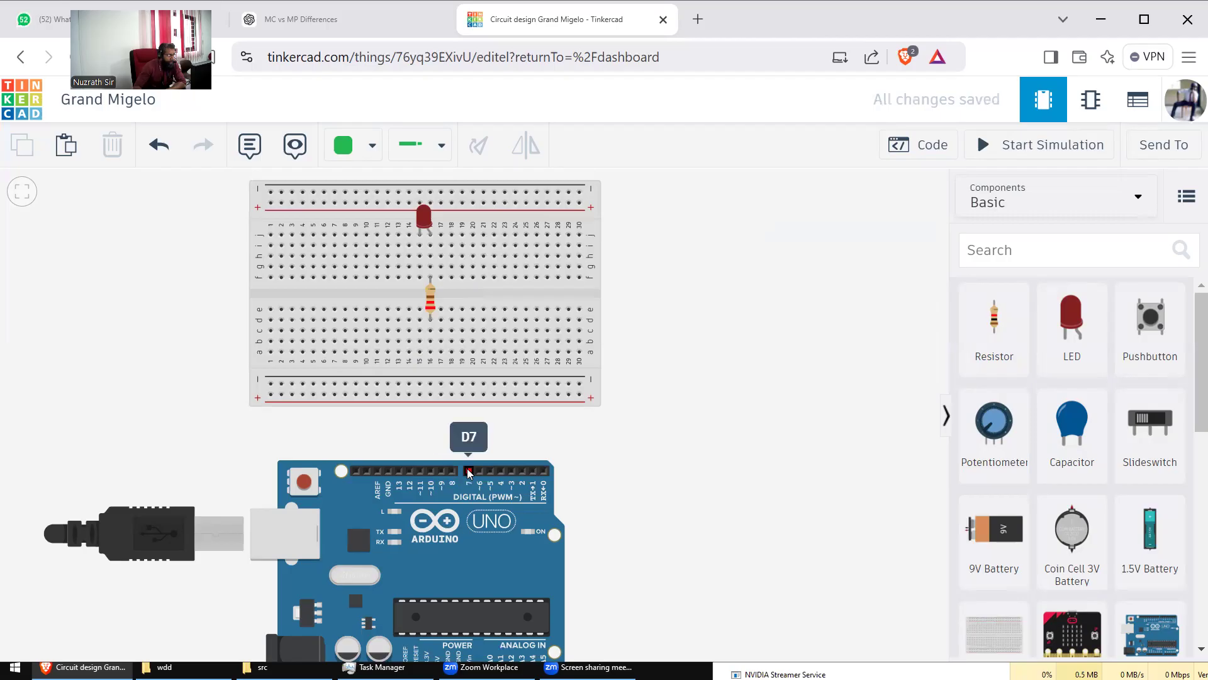
Step: Draw a red wire from Arduino pin D7 to the hole below the resistor
{"action": "left_click", "coordinate": [354, 151]}
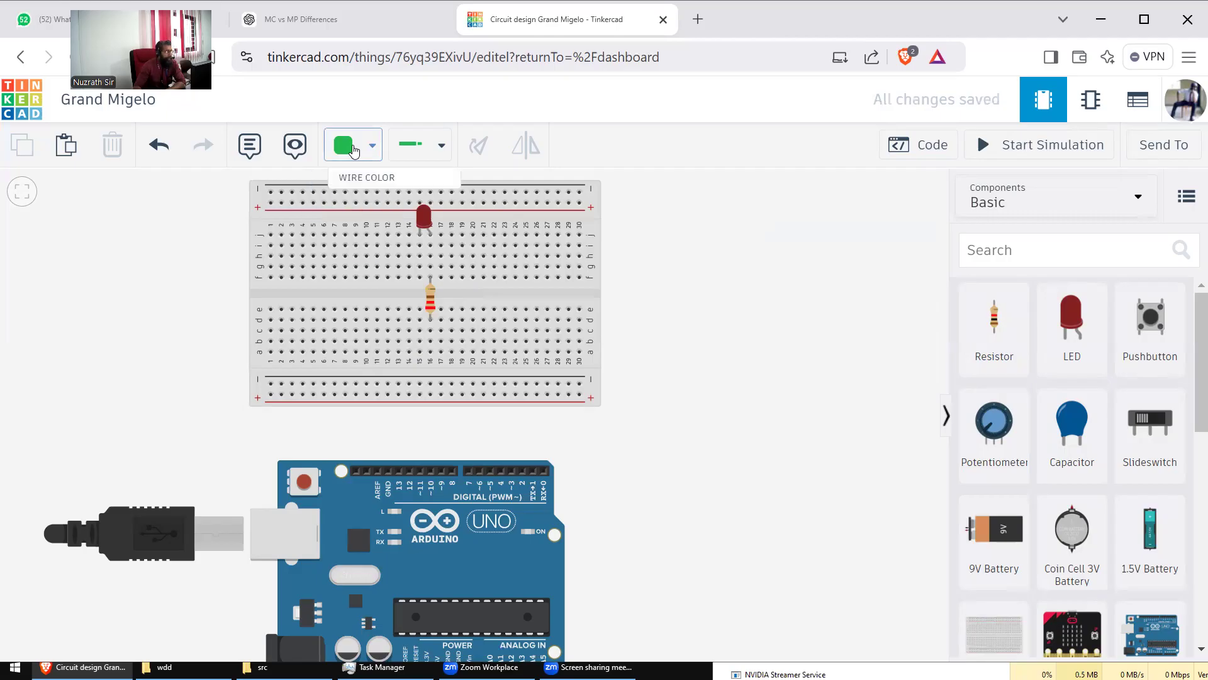
{"action": "left_click", "coordinate": [391, 241]}
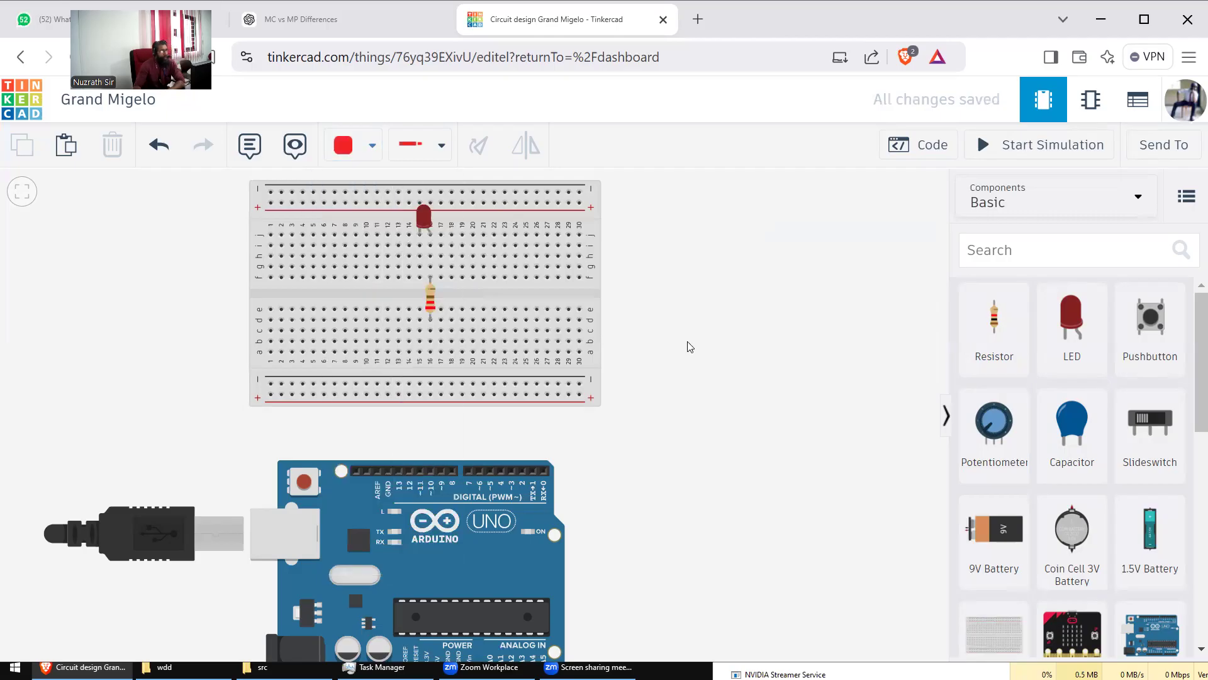
{"action": "left_click", "coordinate": [469, 473]}
{"action": "left_click", "coordinate": [468, 435]}
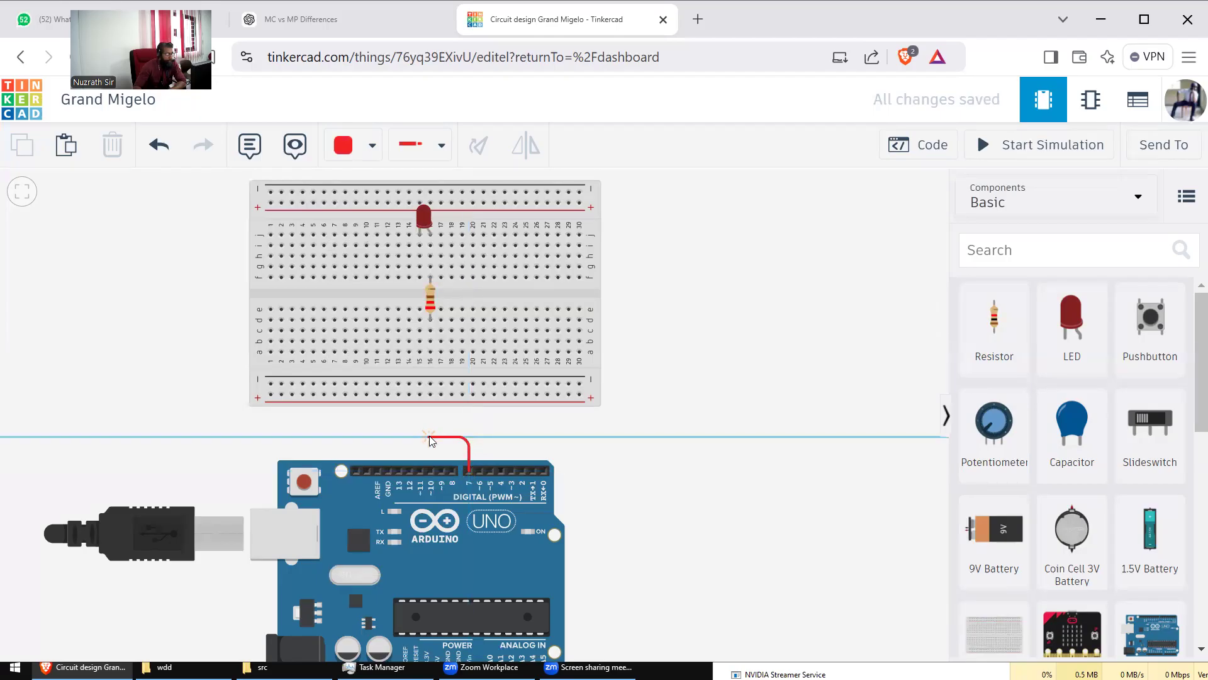
{"action": "left_click", "coordinate": [430, 438]}
{"action": "left_click", "coordinate": [430, 351]}
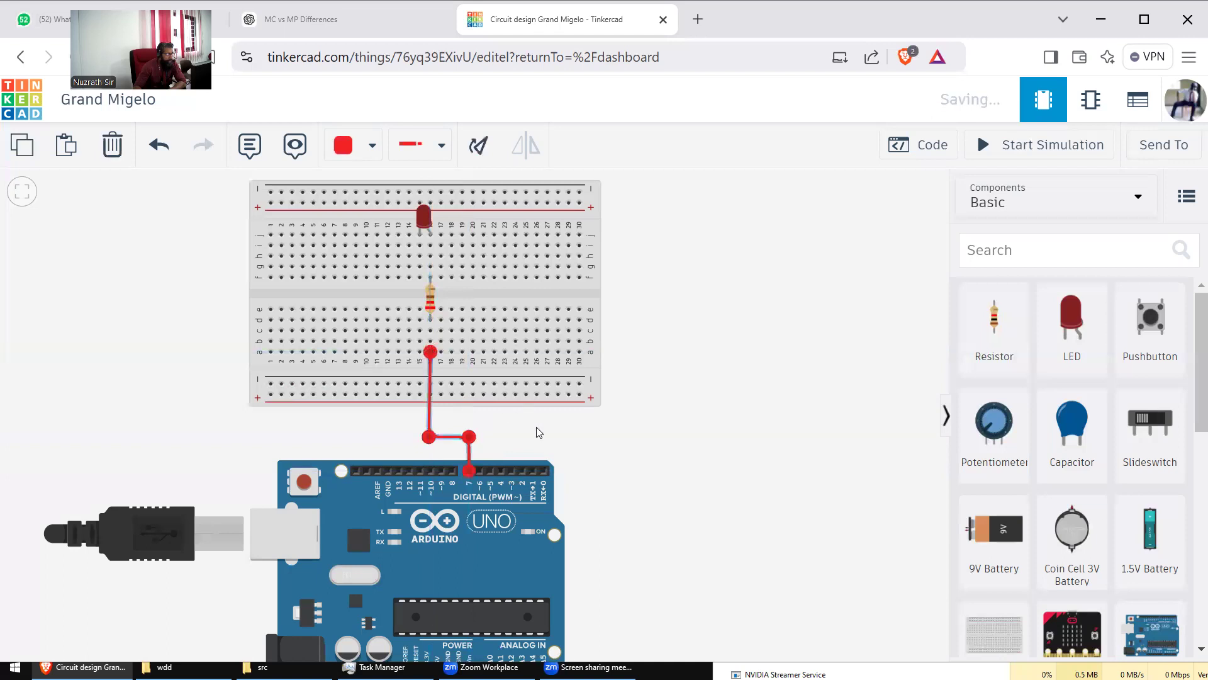
Step: Reshape the red wire's bend points so its upper segment runs vertically
{"action": "left_click", "coordinate": [440, 438]}
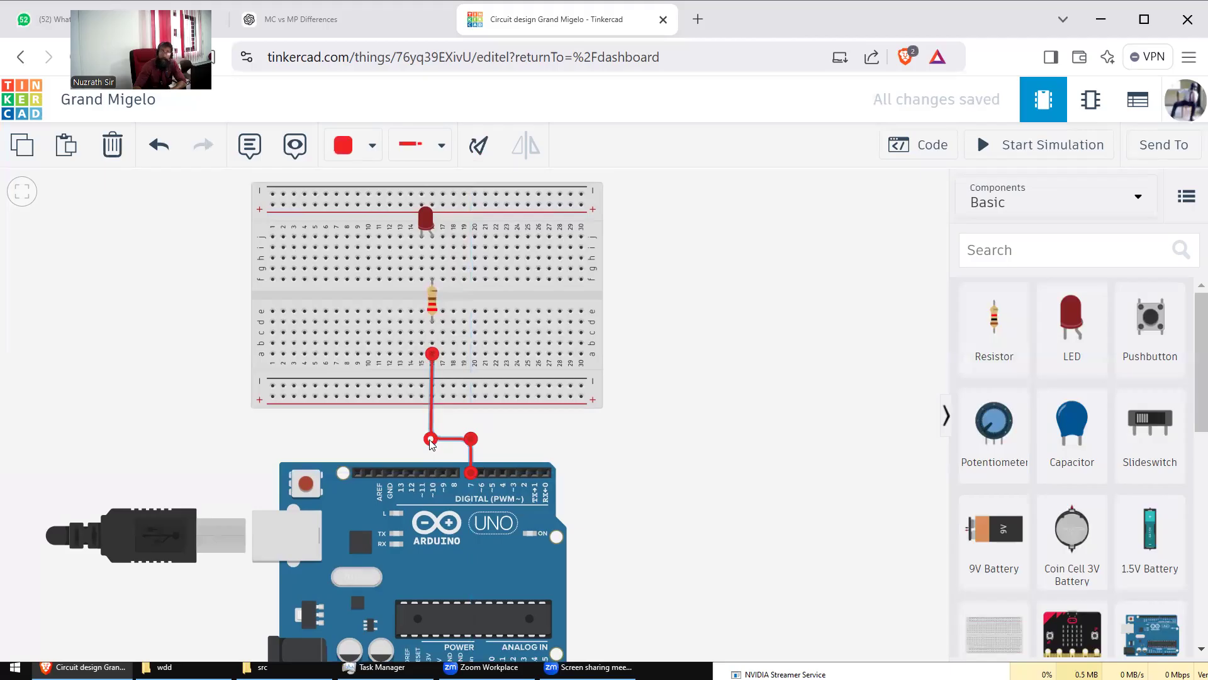
{"action": "double_click", "coordinate": [430, 439]}
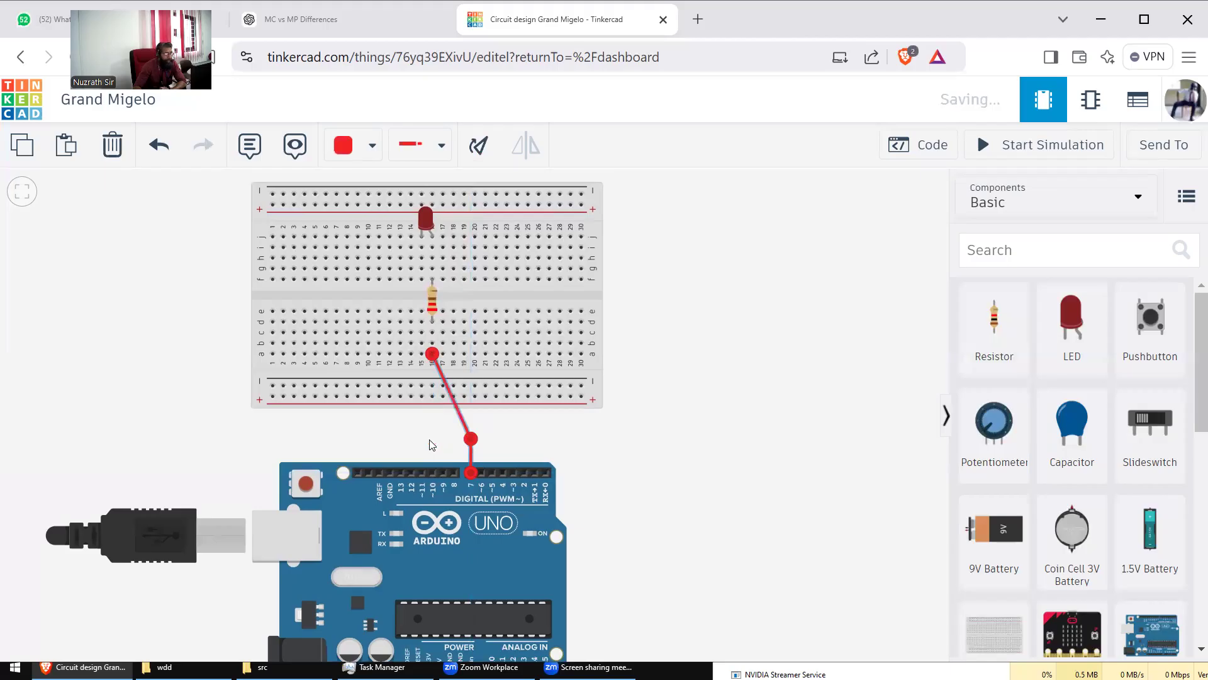
{"action": "double_click", "coordinate": [469, 439]}
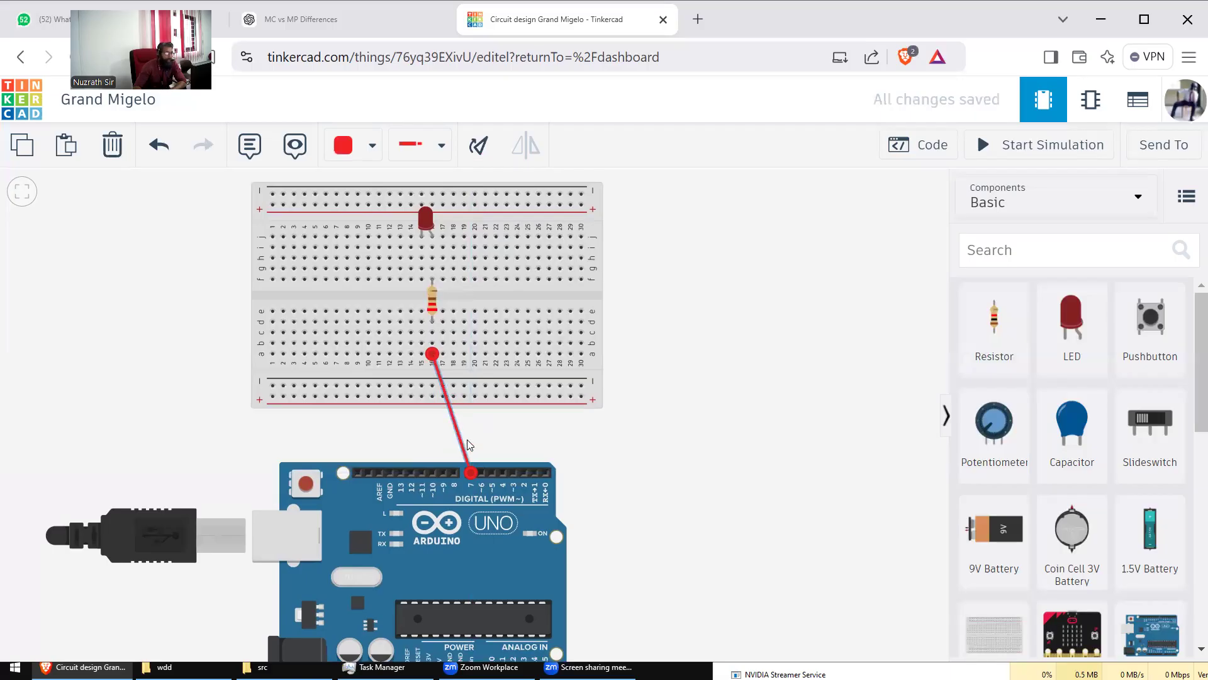
{"action": "left_click", "coordinate": [458, 436]}
{"action": "mouse_move", "coordinate": [457, 434]}
{"action": "left_mouse_down"}
{"action": "mouse_move", "coordinate": [432, 432]}
{"action": "mouse_move", "coordinate": [460, 444]}
{"action": "mouse_move", "coordinate": [472, 434]}
{"action": "left_mouse_up"}
{"action": "left_click", "coordinate": [522, 439]}
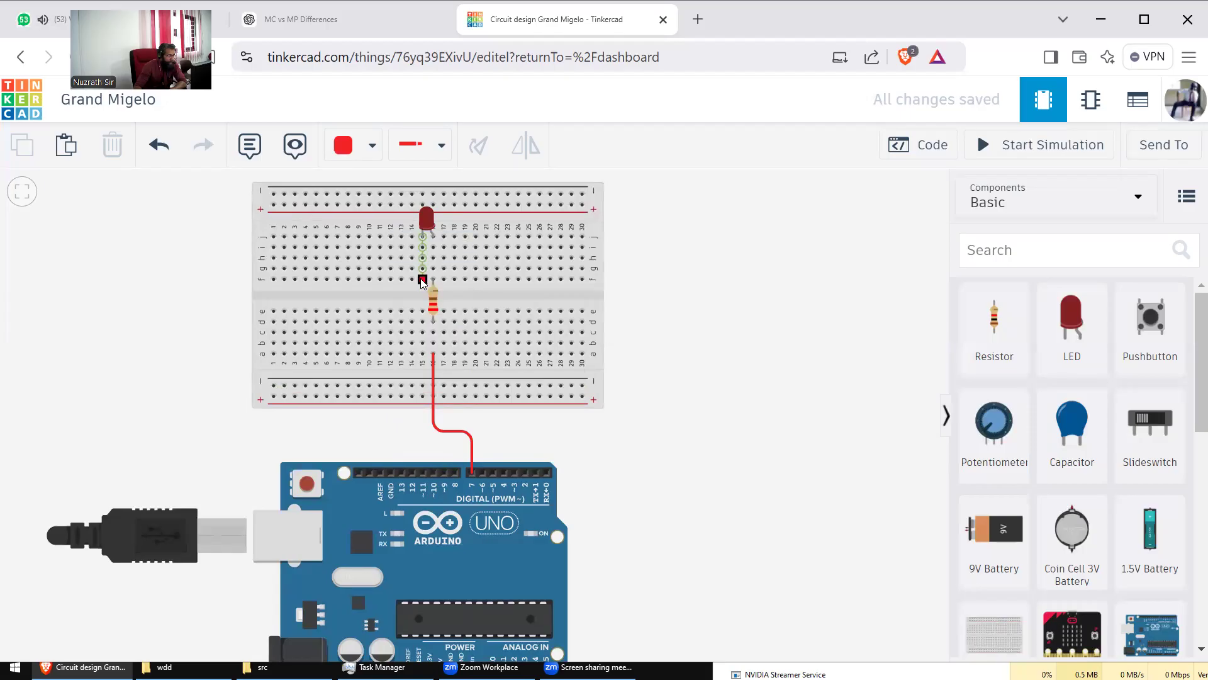
Step: Draw a black wire from hole f15, bending above the Arduino, to its GND pin
{"action": "left_click", "coordinate": [343, 146]}
{"action": "left_click", "coordinate": [365, 213]}
{"action": "left_click", "coordinate": [422, 279]}
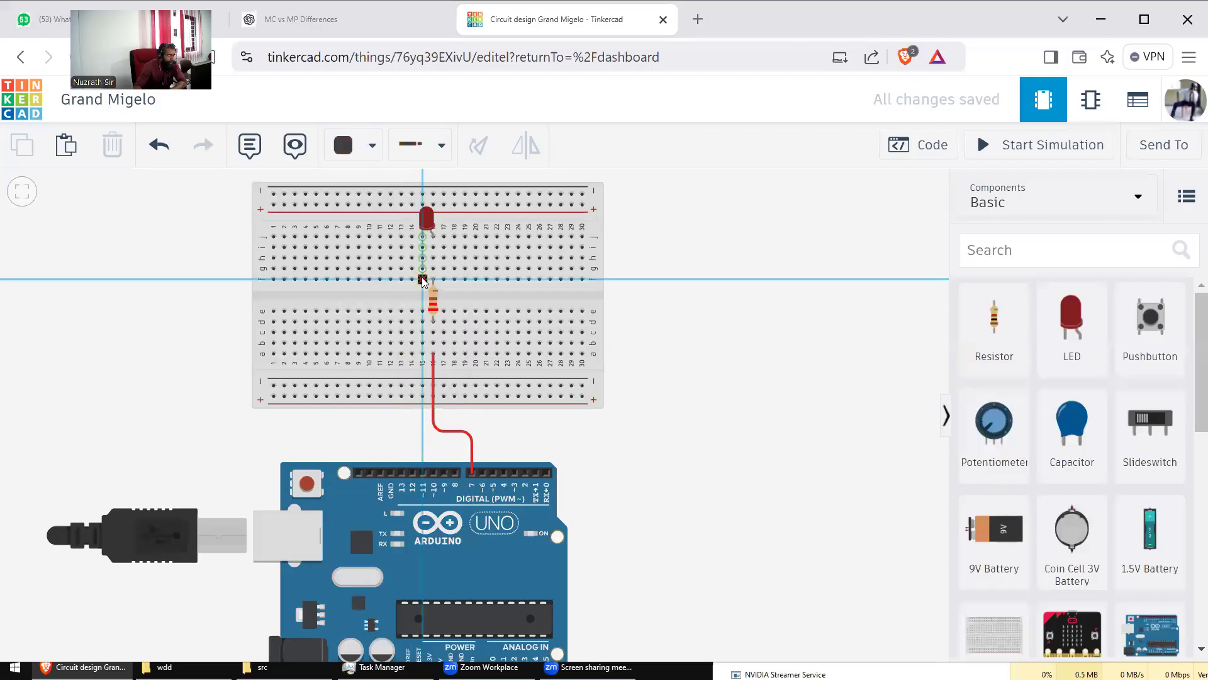
{"action": "left_click", "coordinate": [419, 427]}
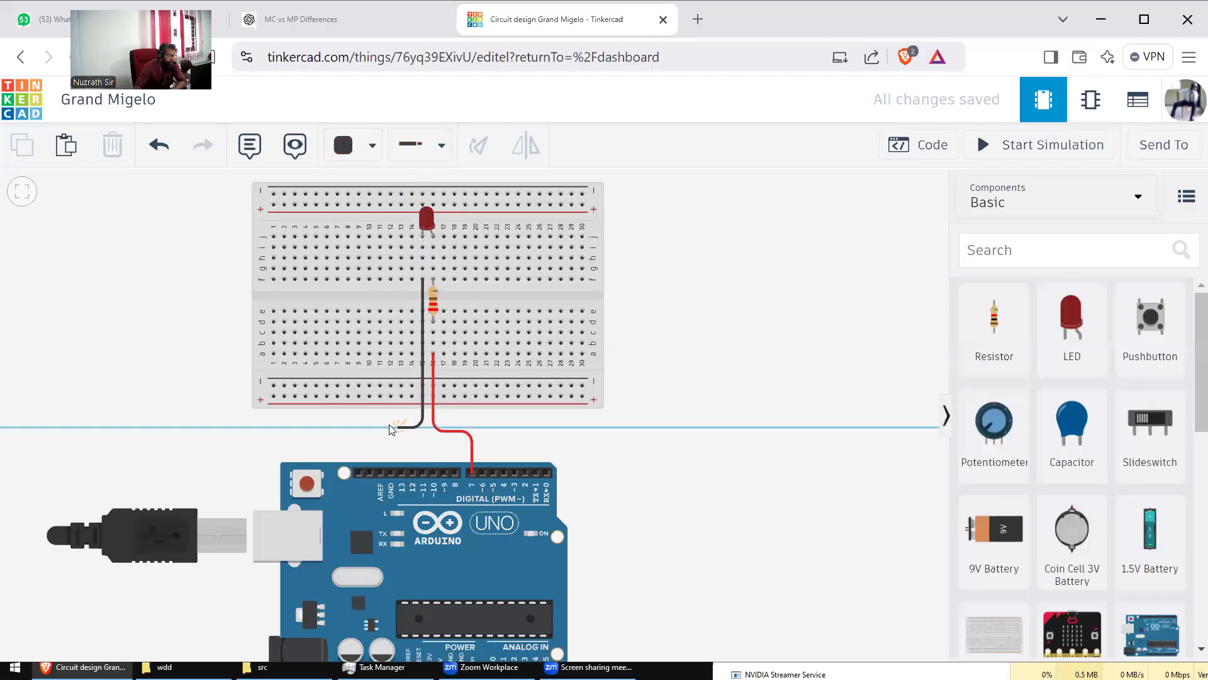
{"action": "left_click", "coordinate": [390, 428]}
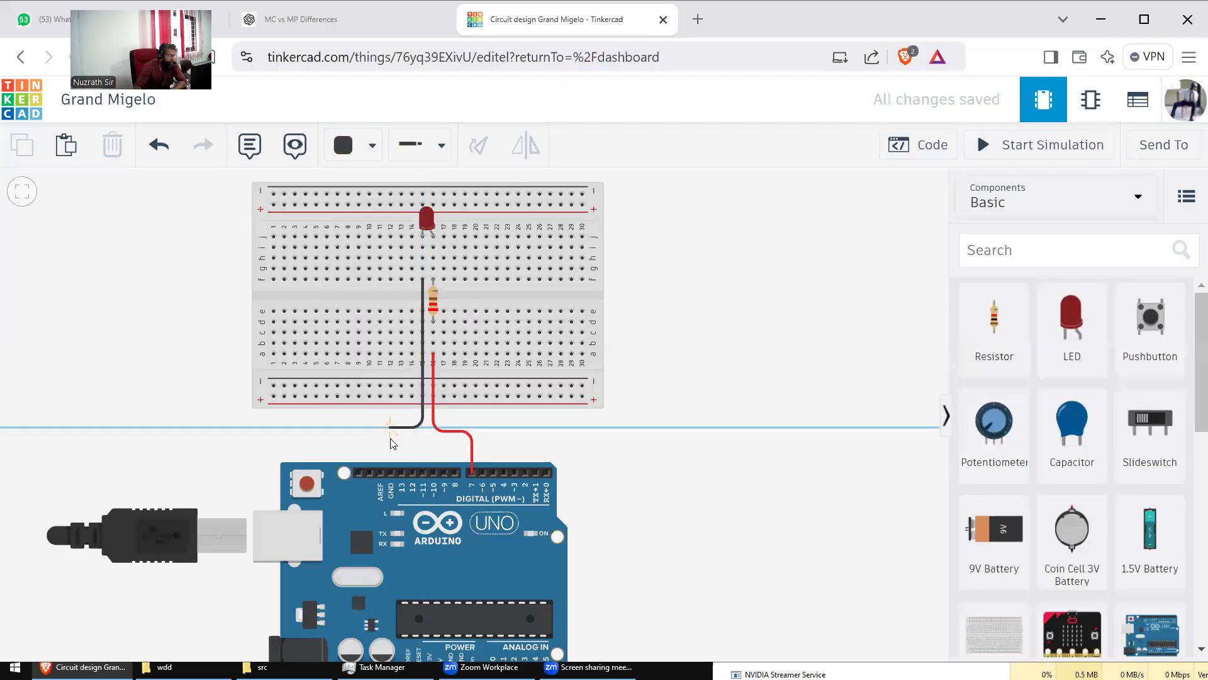
{"action": "left_click", "coordinate": [390, 472]}
{"action": "left_click", "coordinate": [532, 446]}
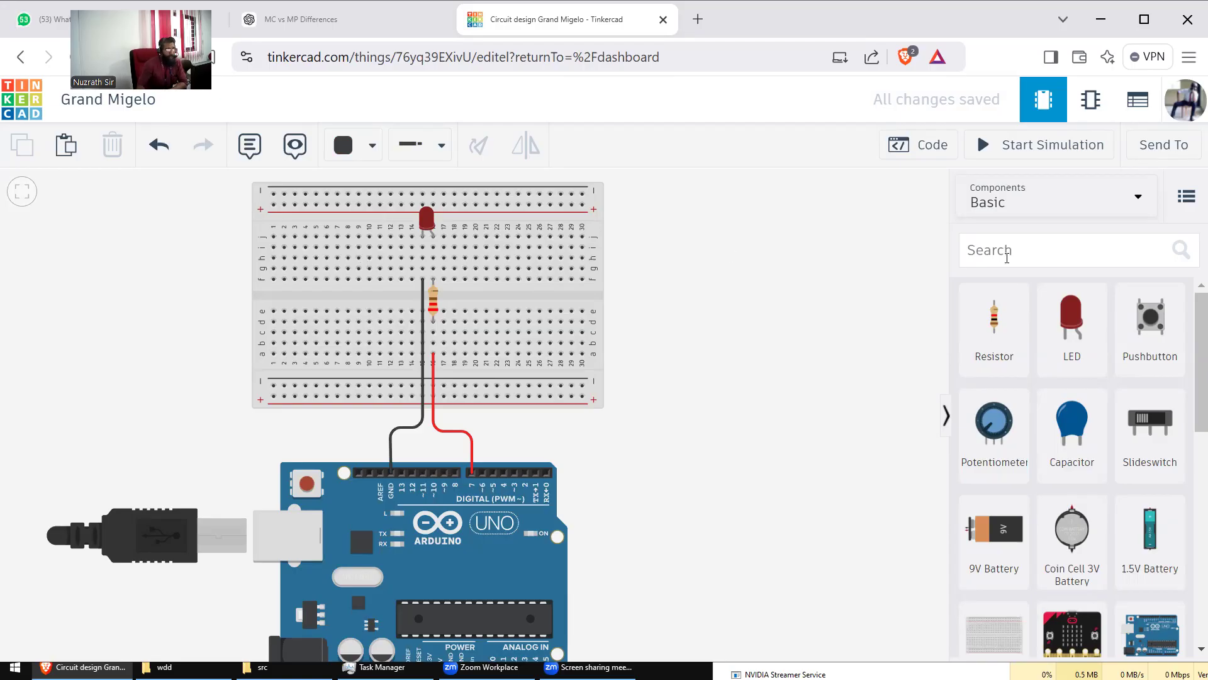
Step: Open the Code panel and expand the Blocks edit-mode dropdown
{"action": "left_click", "coordinate": [915, 156]}
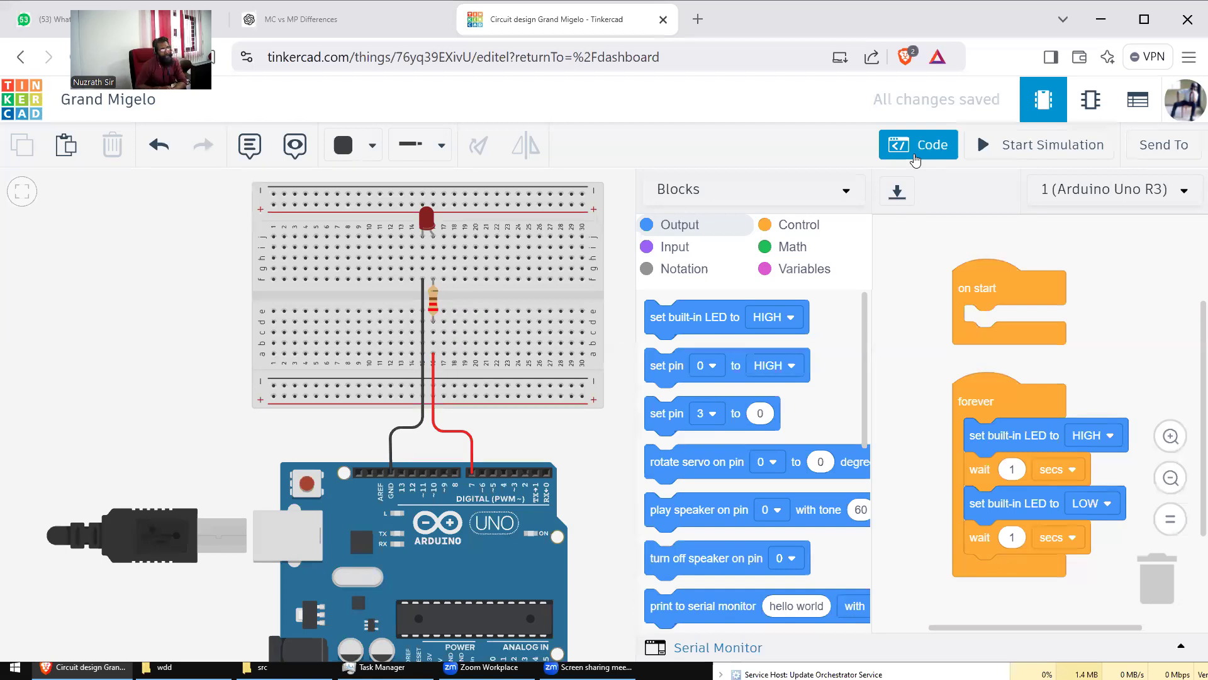
{"action": "left_click", "coordinate": [846, 196]}
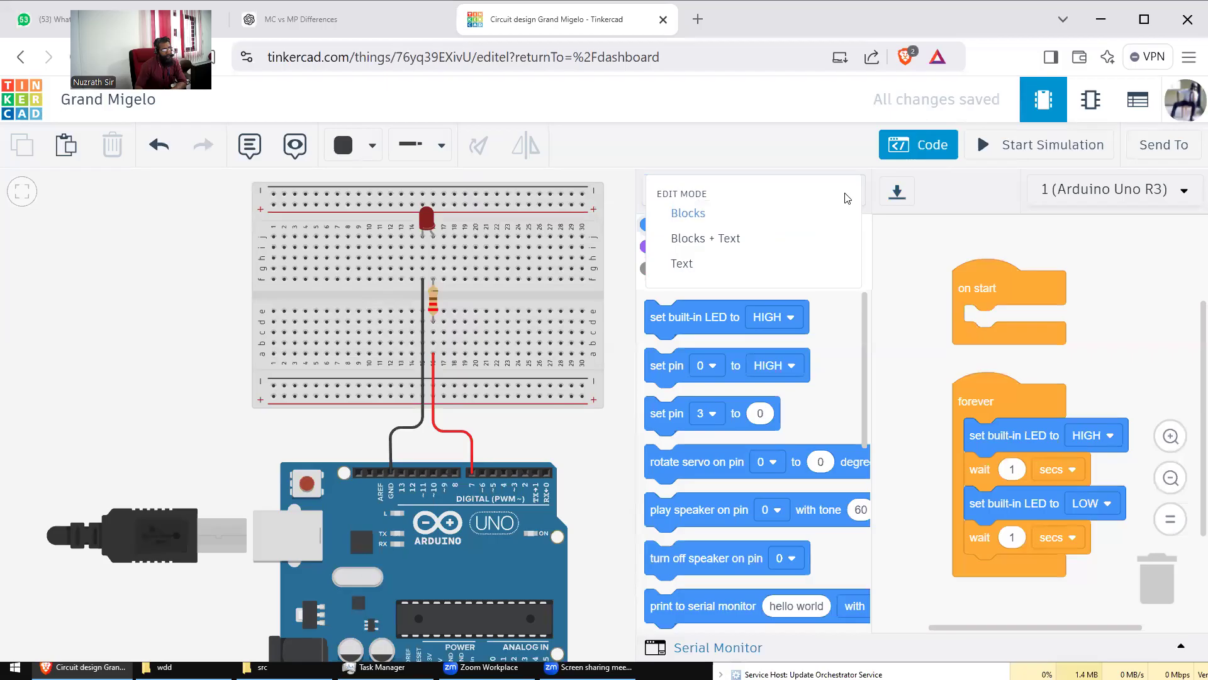
Step: Switch the editor to Blocks + Text and try moving the built-in LED block
{"action": "left_click", "coordinate": [723, 241]}
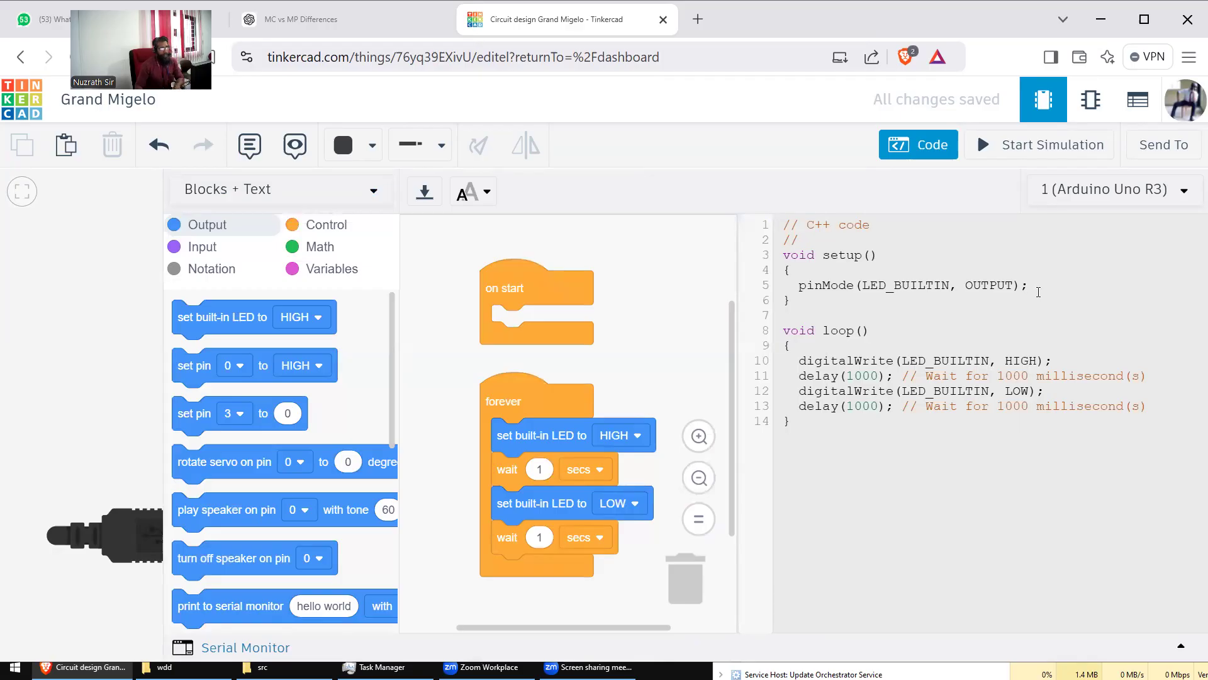
{"action": "mouse_move", "coordinate": [1030, 286]}
{"action": "left_mouse_down"}
{"action": "mouse_move", "coordinate": [951, 285]}
{"action": "mouse_move", "coordinate": [1043, 290]}
{"action": "left_mouse_up"}
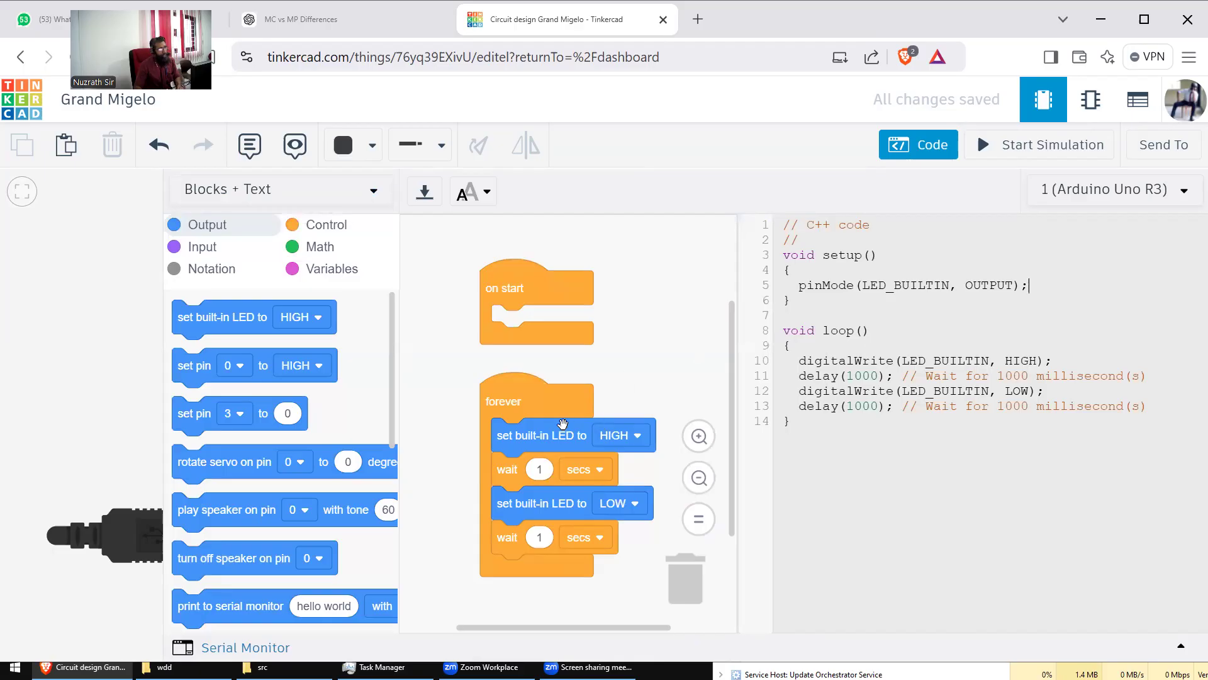
{"action": "left_click_drag", "start_coordinate": [552, 428], "coordinate": [540, 492]}
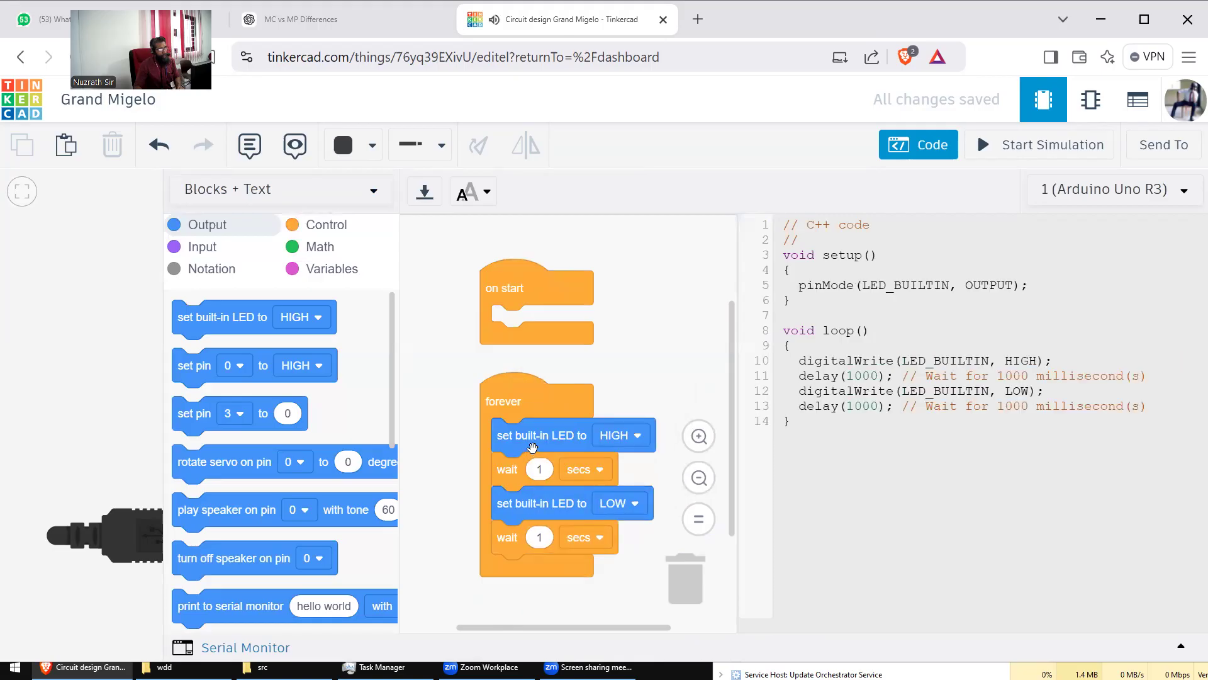
{"action": "left_click_drag", "start_coordinate": [542, 437], "coordinate": [554, 488]}
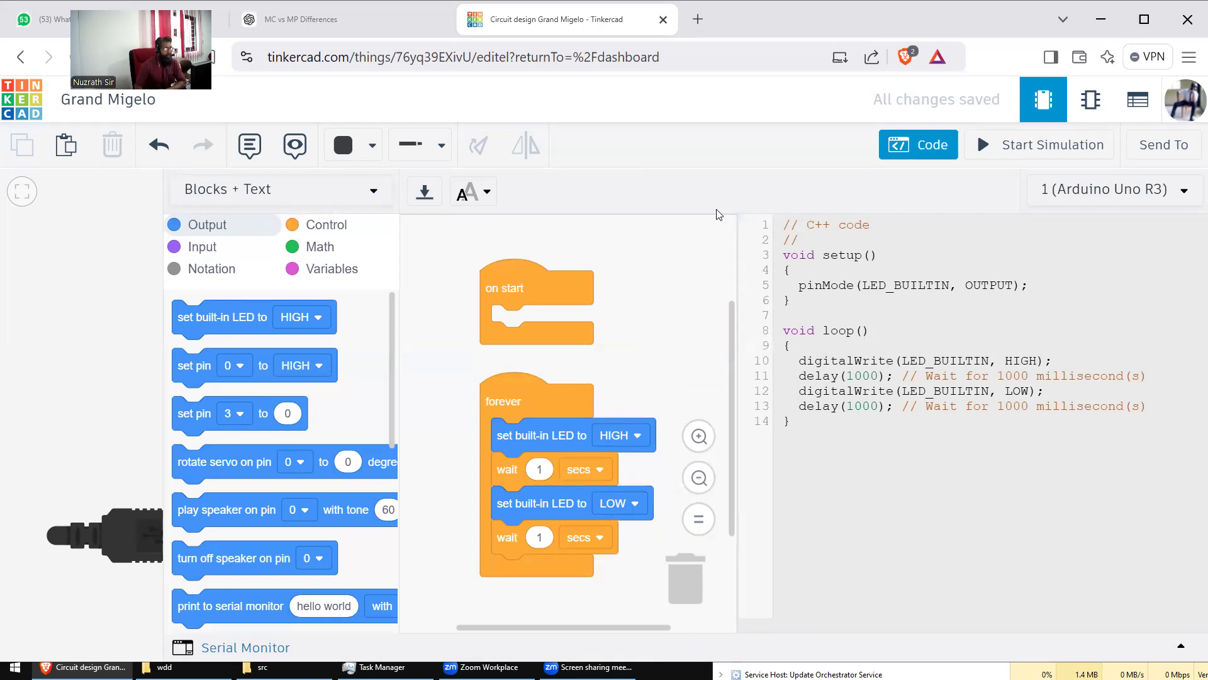
Step: Hide and reshow the code, then choose Text from the edit-mode menu
{"action": "left_click", "coordinate": [933, 146]}
{"action": "left_click", "coordinate": [933, 146]}
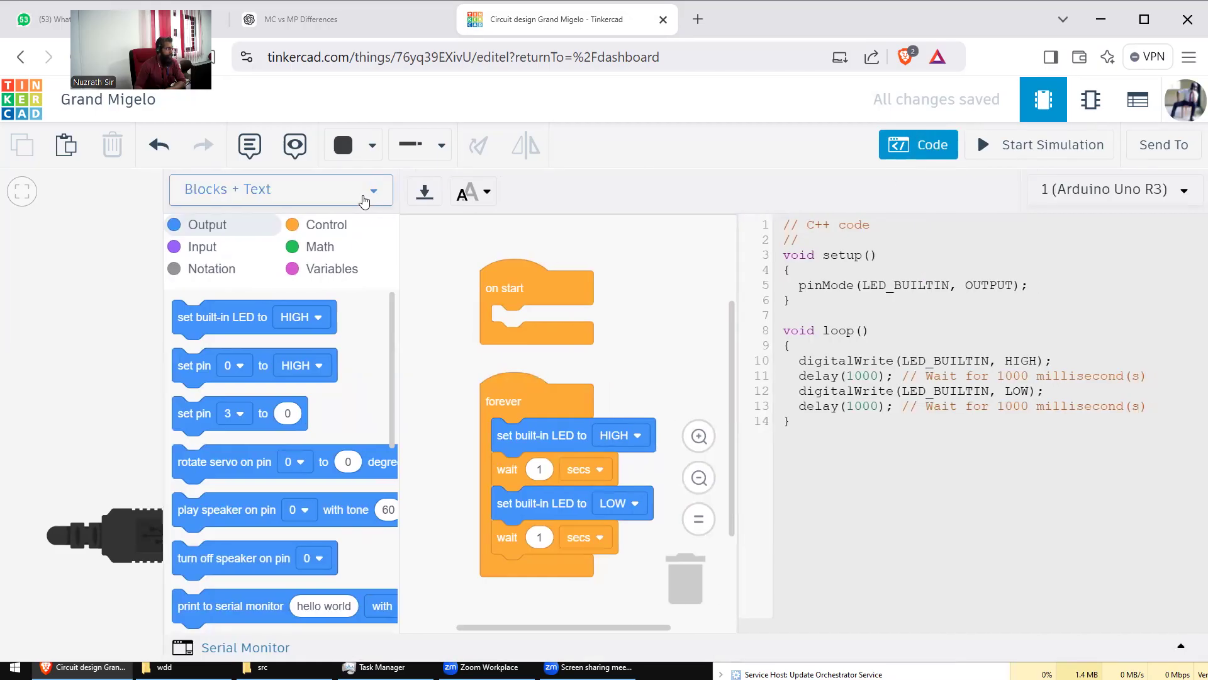
{"action": "left_click", "coordinate": [363, 200]}
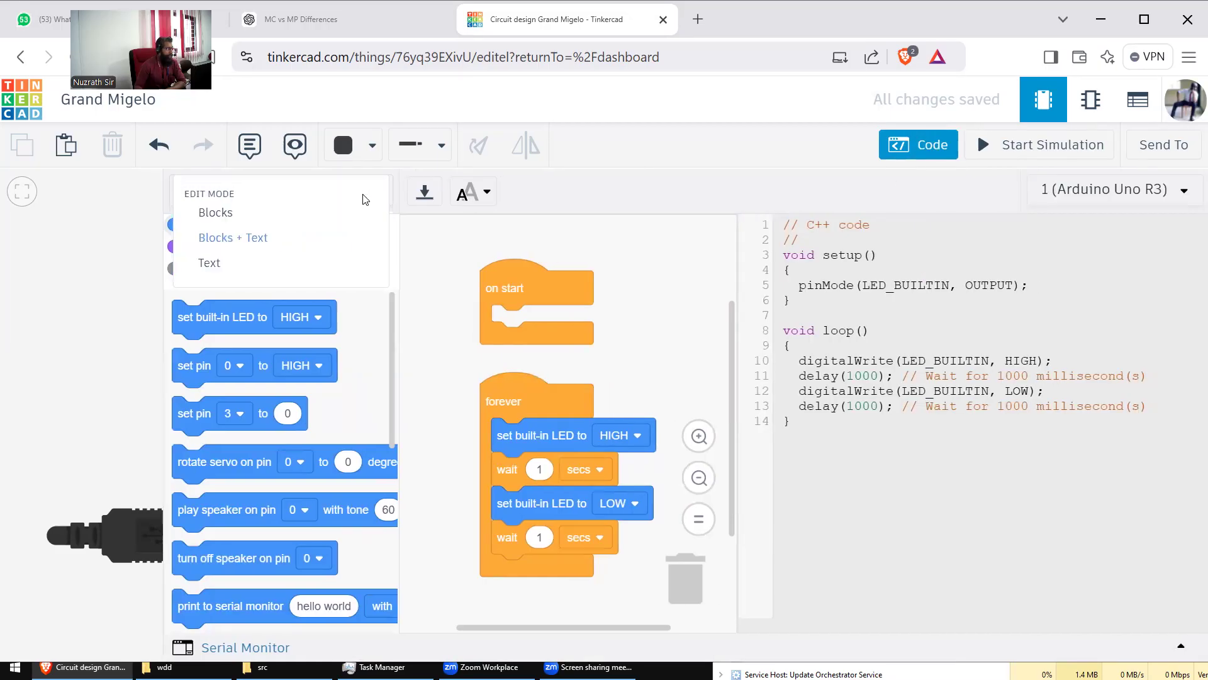
{"action": "left_click", "coordinate": [212, 269]}
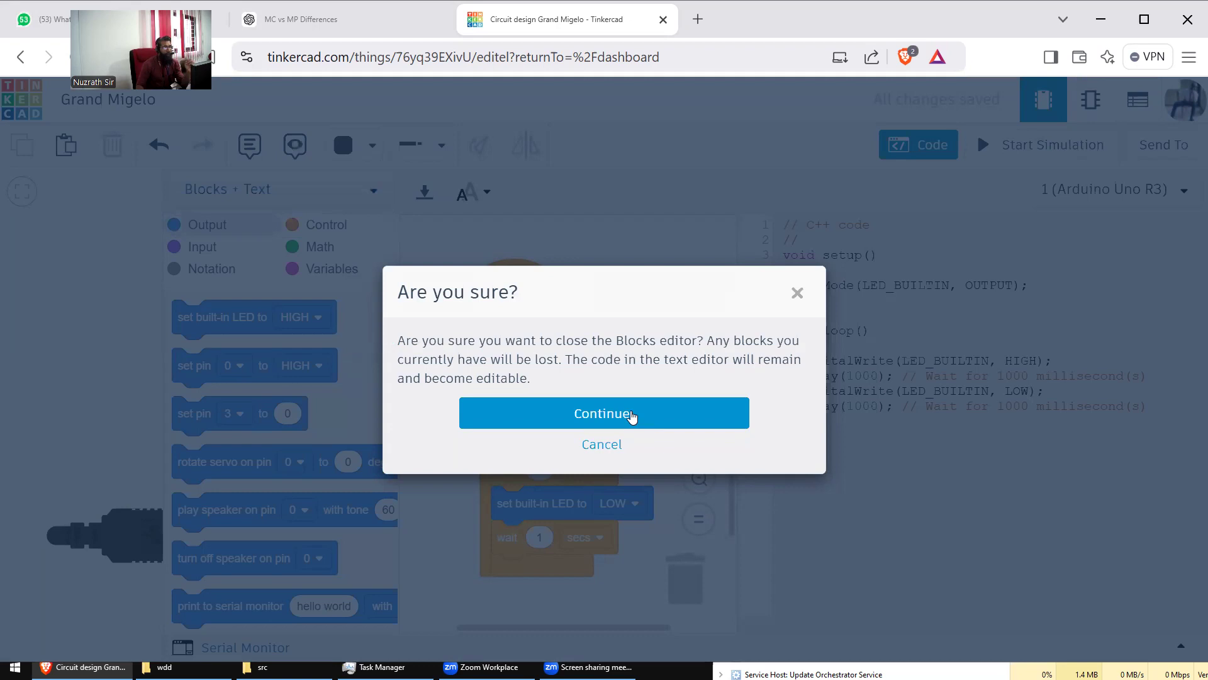
Step: Answer Continue in the 'Are you sure?' dialog to discard the blocks
{"action": "left_click", "coordinate": [631, 414]}
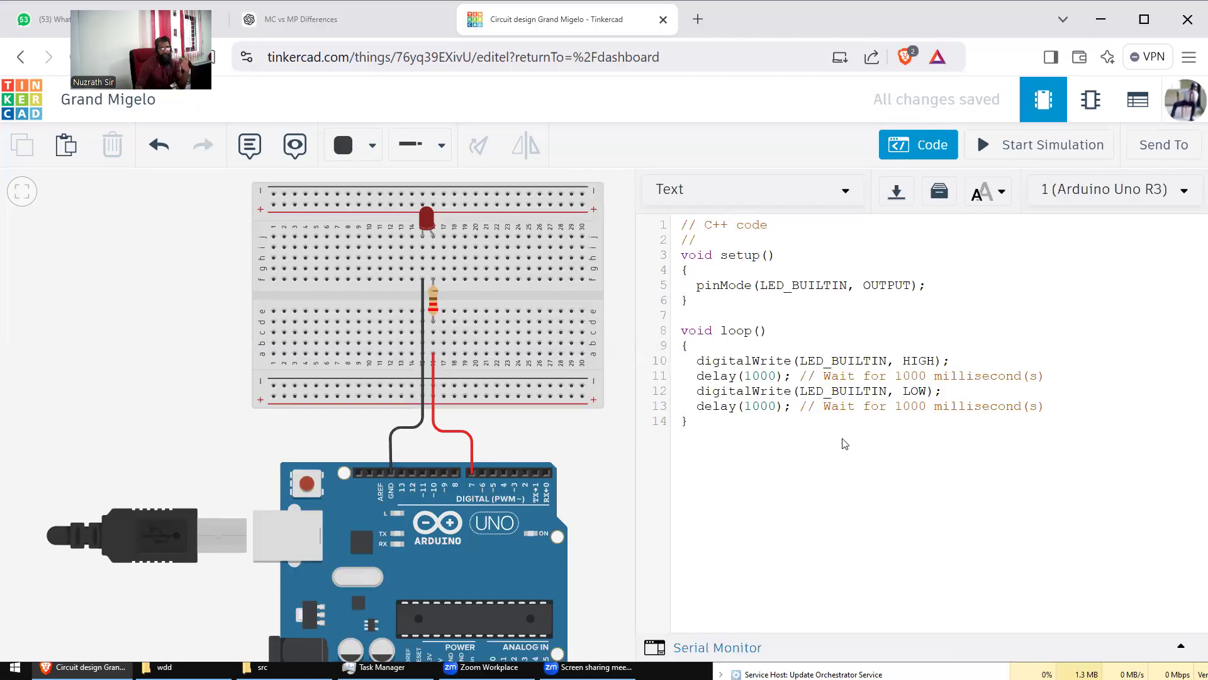
Step: Select and delete the statements inside setup() and loop()
{"action": "left_click", "coordinate": [696, 286]}
{"action": "left_click", "coordinate": [697, 359]}
{"action": "left_click", "coordinate": [1046, 406], "text": "shift"}
{"action": "key", "text": "BackSpace"}
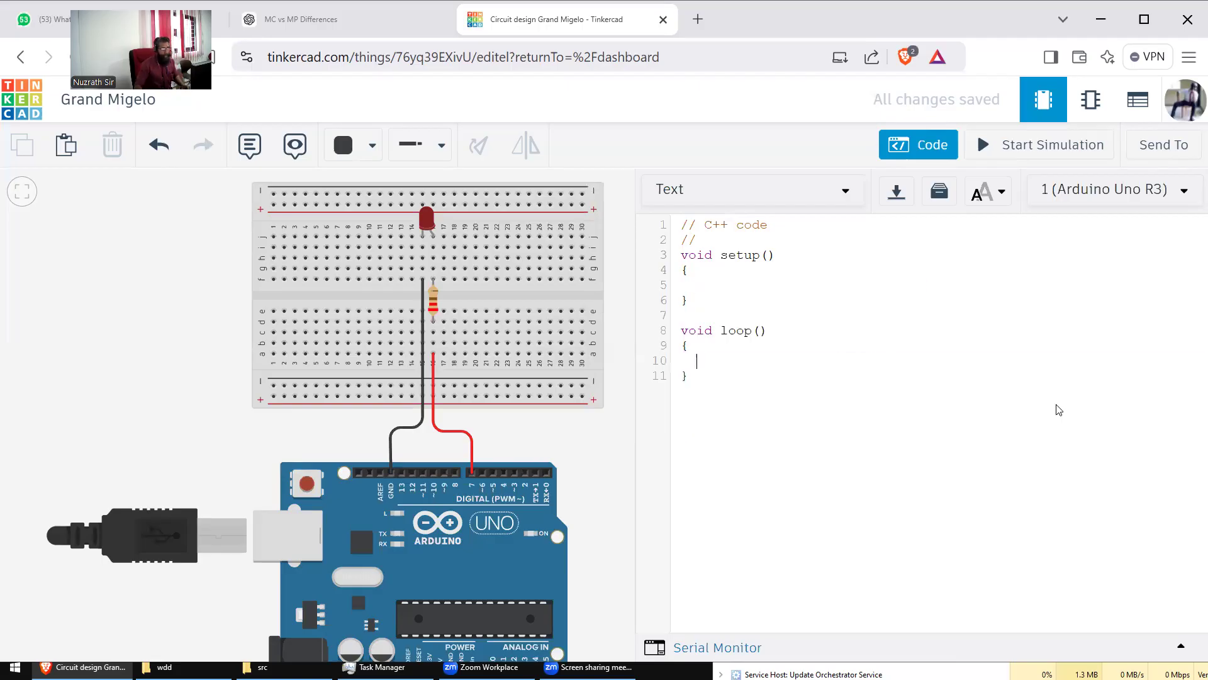
Step: Set the code font size to Large, widen the editor, and fit the circuit beside it
{"action": "left_click", "coordinate": [987, 190]}
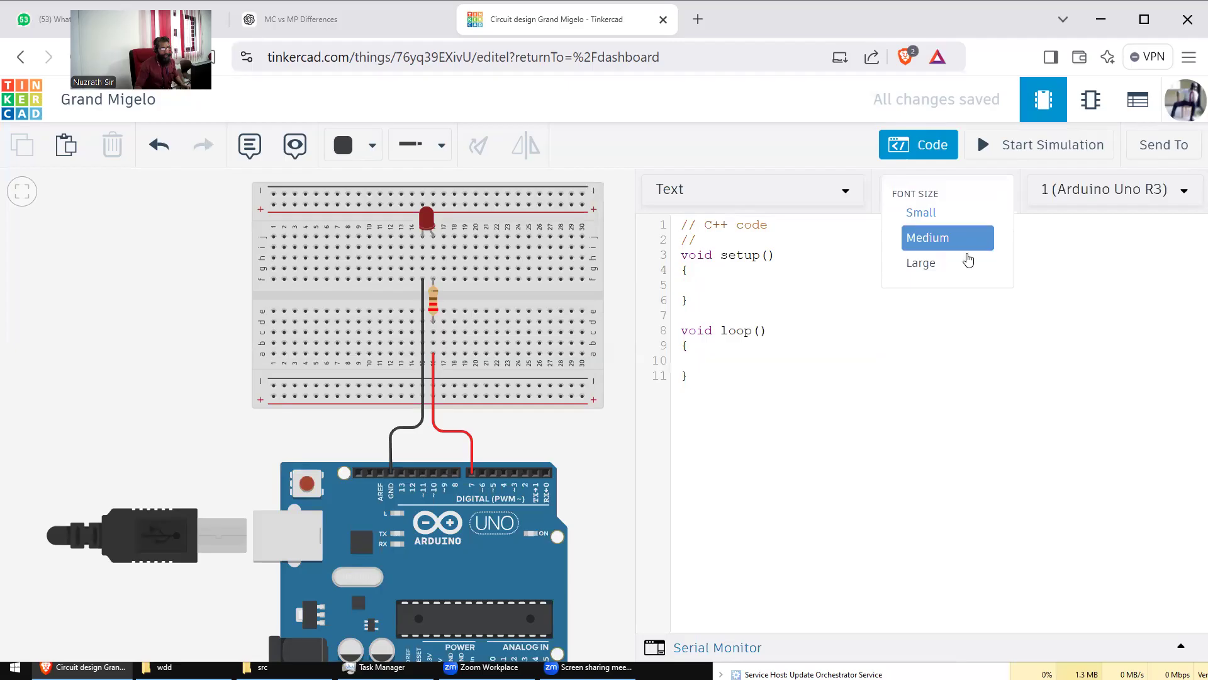
{"action": "left_click", "coordinate": [939, 268]}
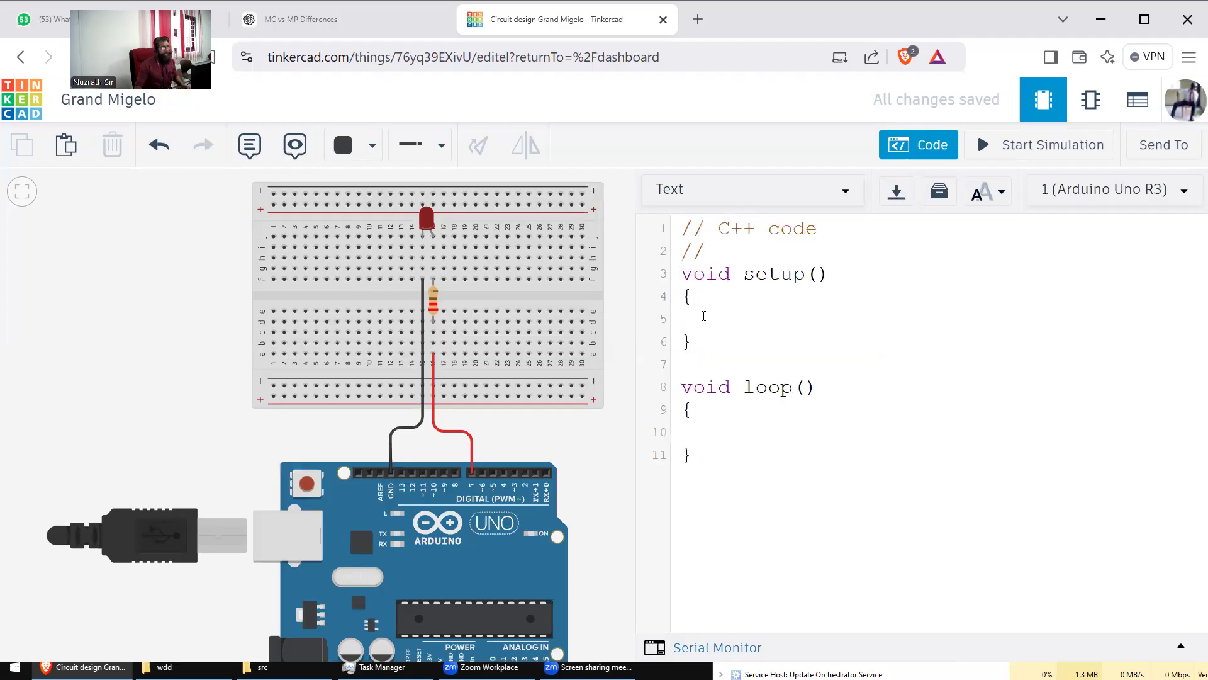
{"action": "left_click_drag", "start_coordinate": [636, 304], "coordinate": [377, 315]}
{"action": "left_click_drag", "start_coordinate": [212, 279], "coordinate": [23, 269]}
{"action": "scroll", "coordinate": [244, 298], "scroll_direction": "down", "scroll_amount": 4}
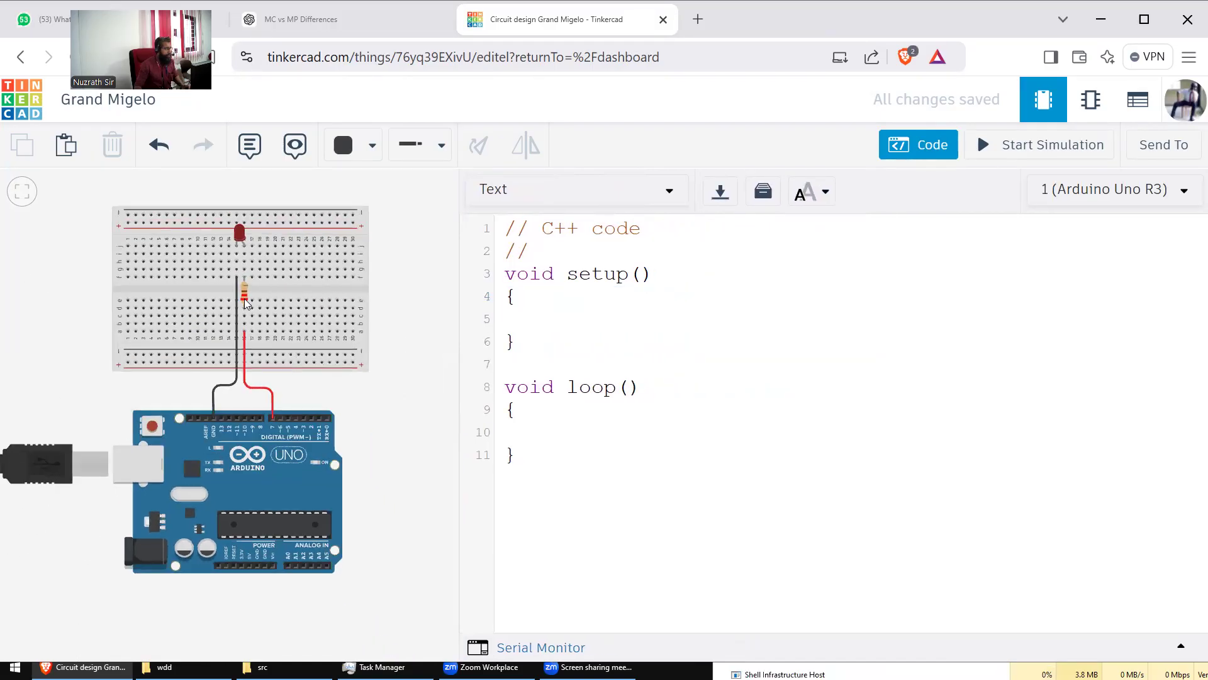
{"action": "left_click_drag", "start_coordinate": [418, 270], "coordinate": [298, 270]}
{"action": "scroll", "coordinate": [376, 277], "scroll_direction": "down", "scroll_amount": 2}
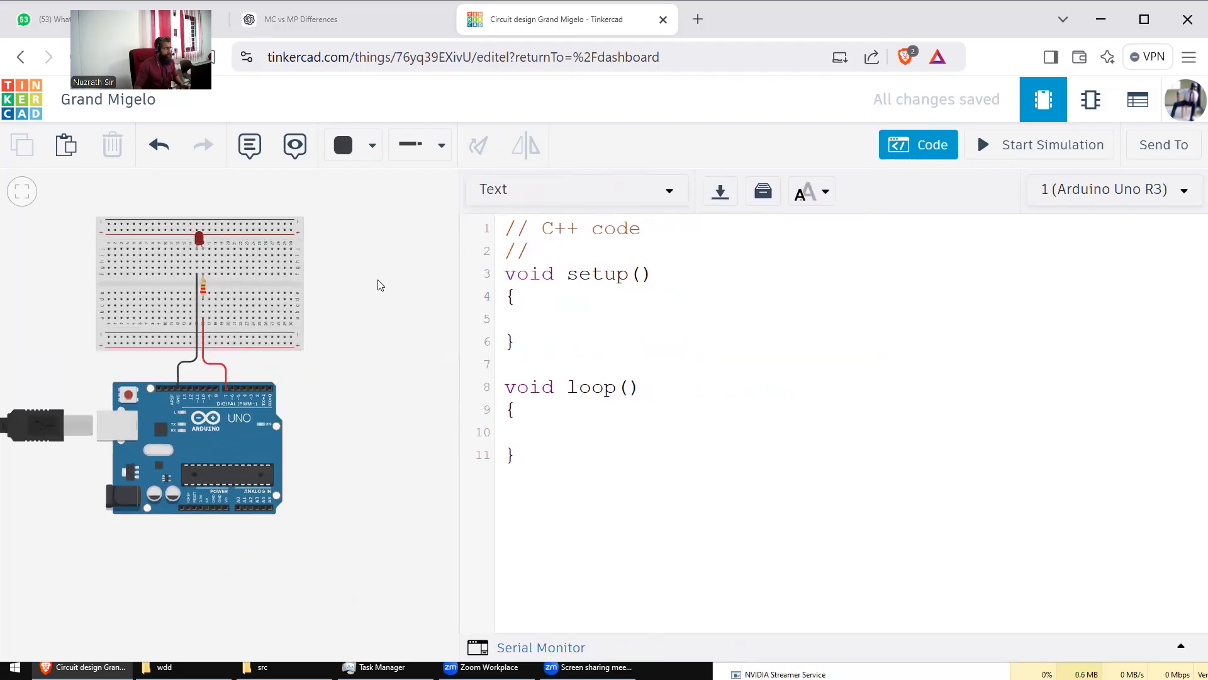
{"action": "left_click_drag", "start_coordinate": [380, 280], "coordinate": [366, 288]}
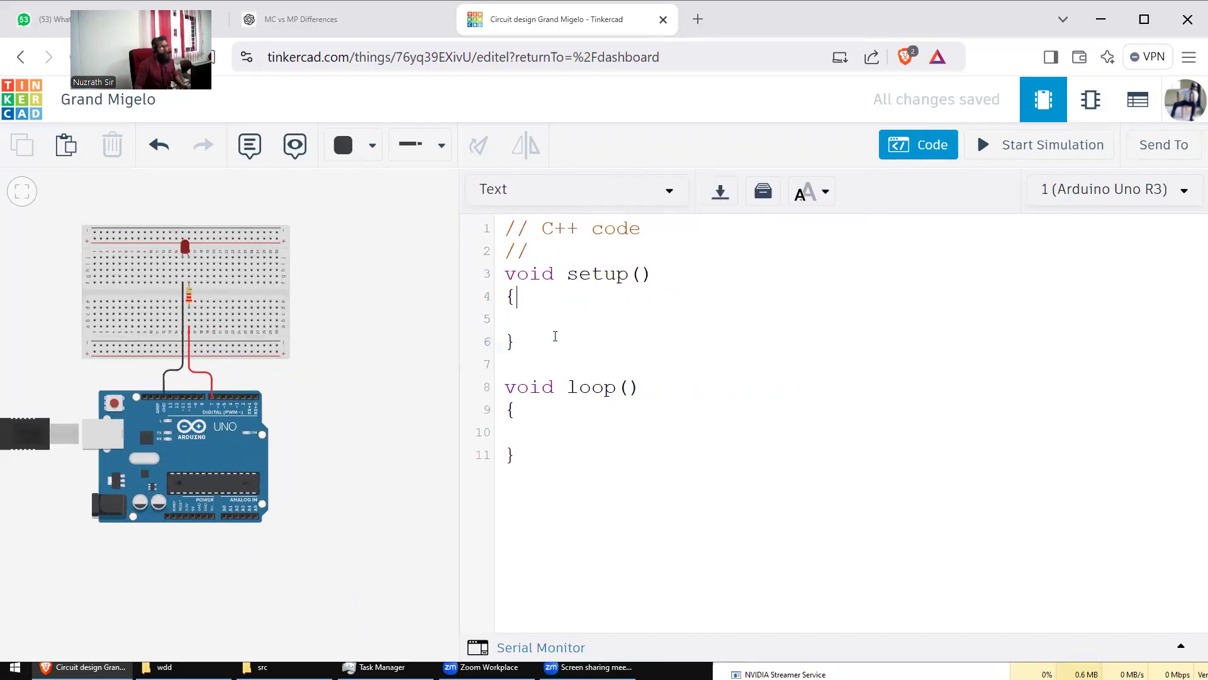
Step: Replace the // on line 2 with const int ledPin = 7;
{"action": "left_click", "coordinate": [475, 252]}
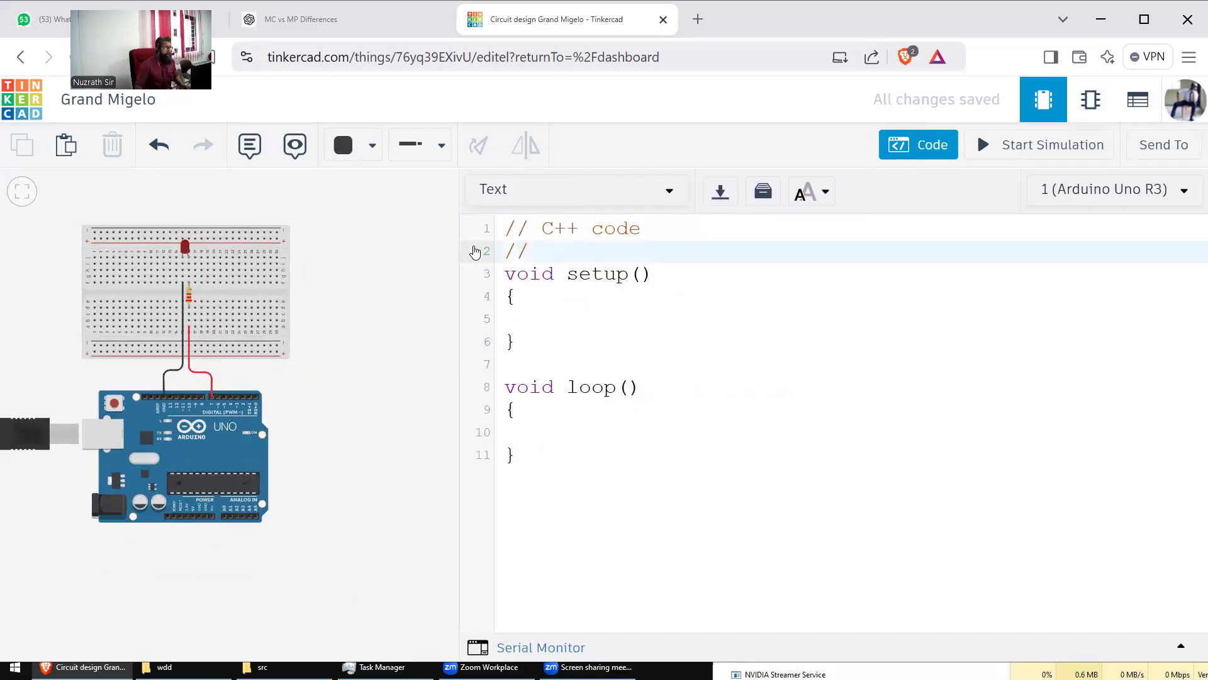
{"action": "left_click_drag", "start_coordinate": [475, 251], "coordinate": [534, 256]}
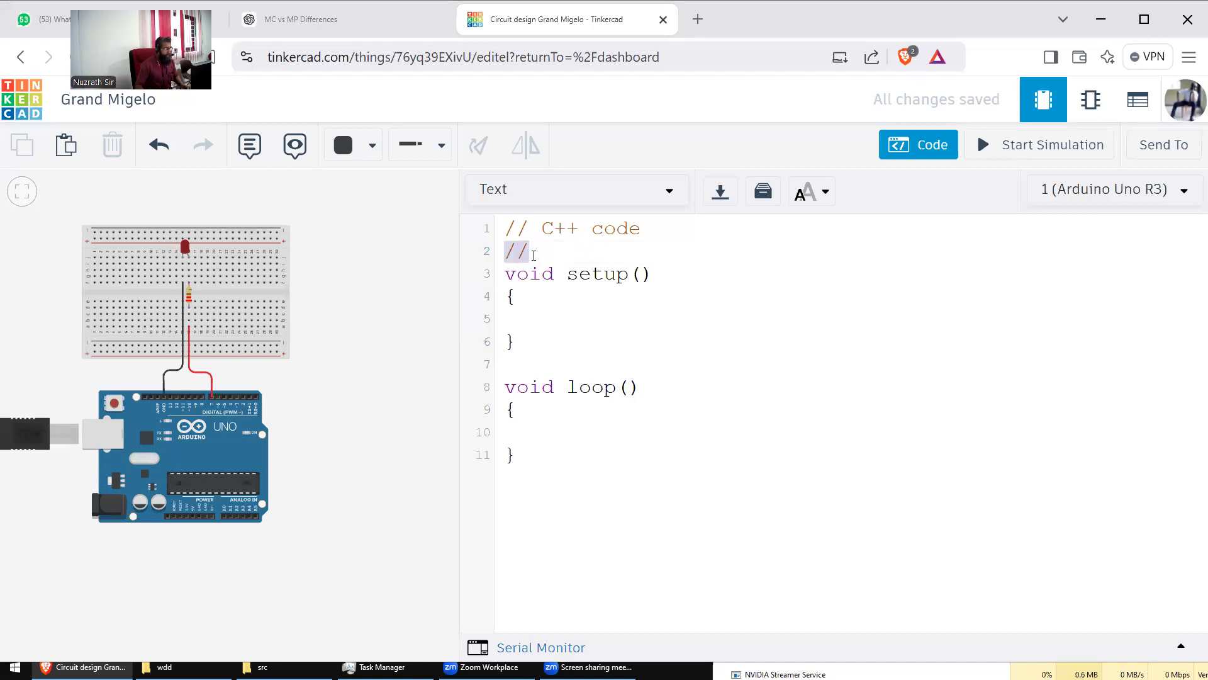
{"action": "key", "text": "BackSpace"}
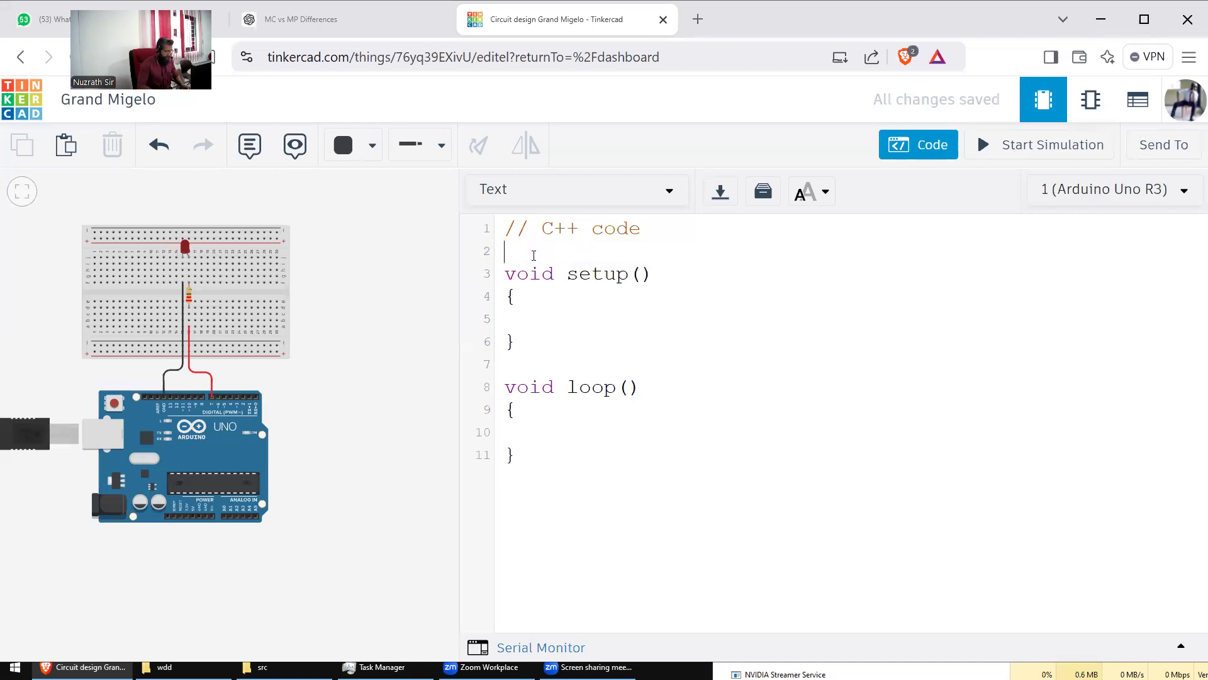
{"action": "type", "text": "#define let"}
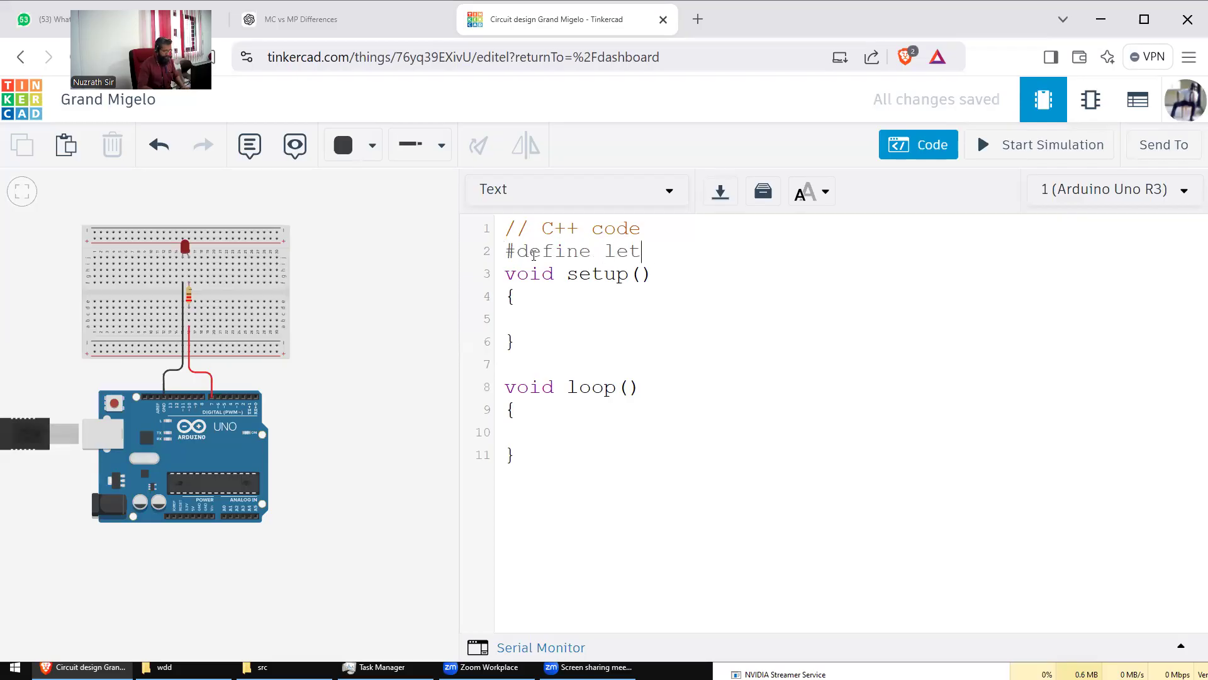
{"action": "type", "text": "Pid 7"}
{"action": "key", "text": "shift+Home"}
{"action": "type", "text": "conts"}
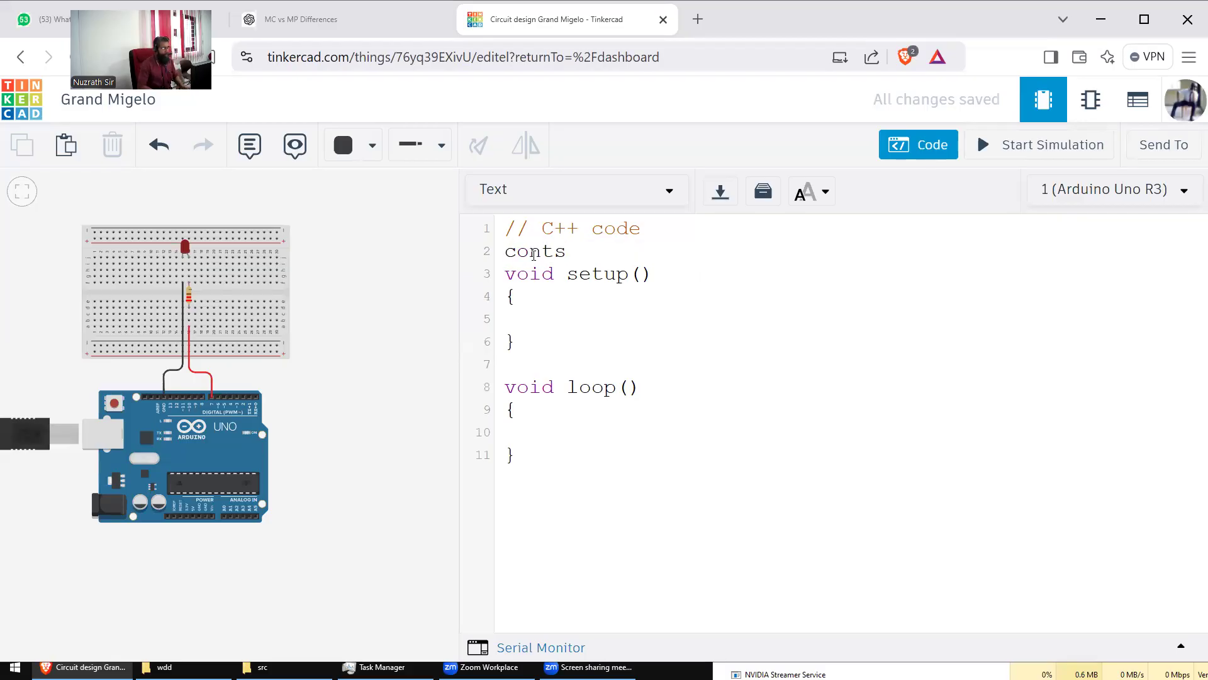
{"action": "key", "text": "Left"}
{"action": "key", "text": "Left"}
{"action": "type", "text": "s"}
{"action": "key", "text": "Right"}
{"action": "key", "text": "Right"}
{"action": "key", "text": "BackSpace"}
{"action": "type", "text": "int"}
{"action": "type", "text": " let"}
{"action": "key", "text": "BackSpace"}
{"action": "type", "text": "dPin ="}
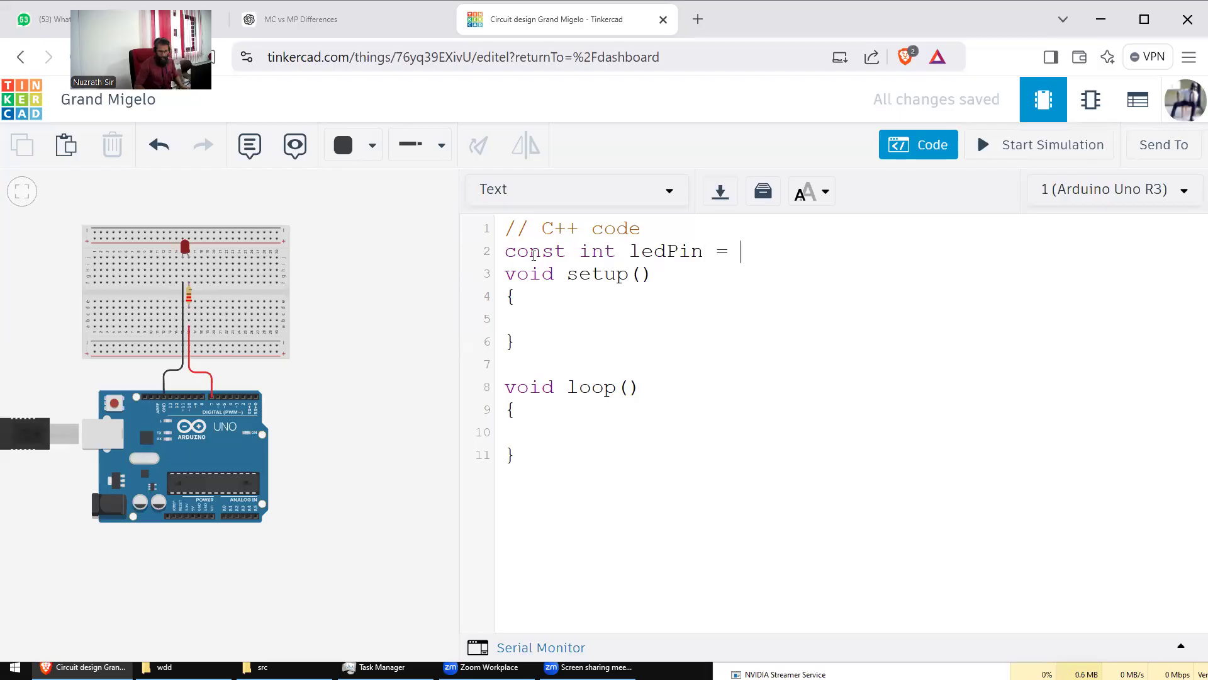
{"action": "type", "text": " 7;"}
Step: Write pinMode(ledPin,OUTPUT); inside setup()
{"action": "left_click", "coordinate": [553, 315]}
{"action": "type", "text": "ledPin"}
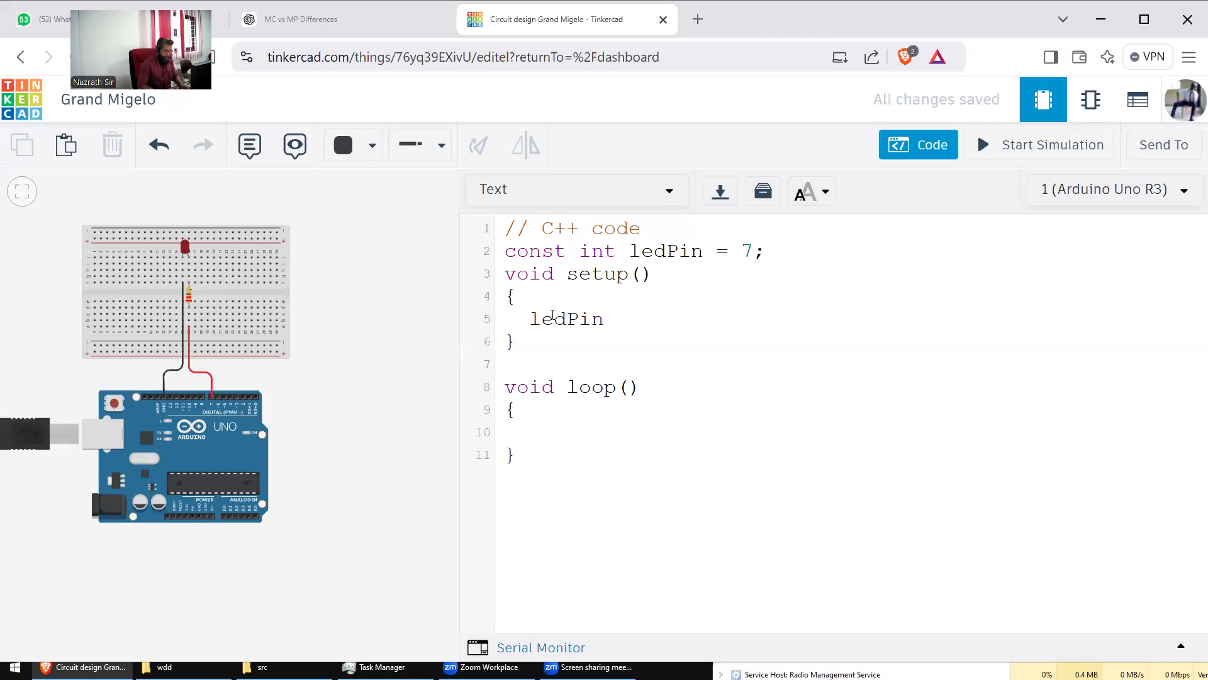
{"action": "double_click", "coordinate": [552, 314]}
{"action": "type", "text": "pinM"}
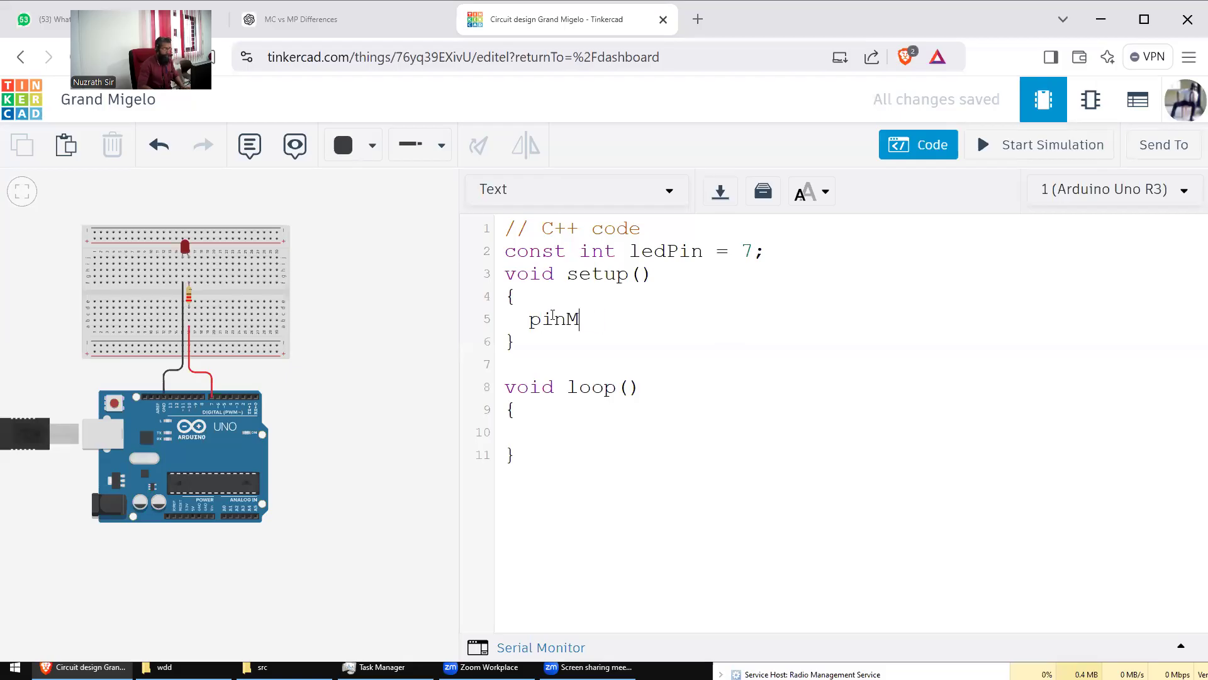
{"action": "type", "text": "ode(ledPin"}
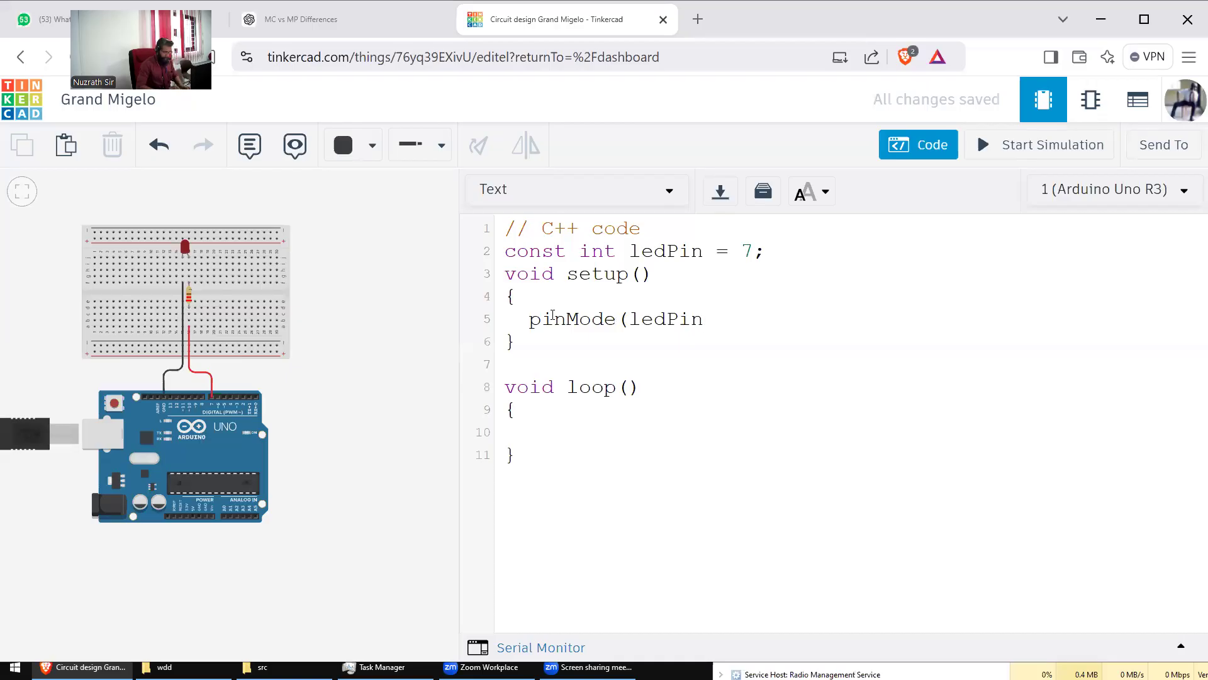
{"action": "type", "text": ",OUTPUT);"}
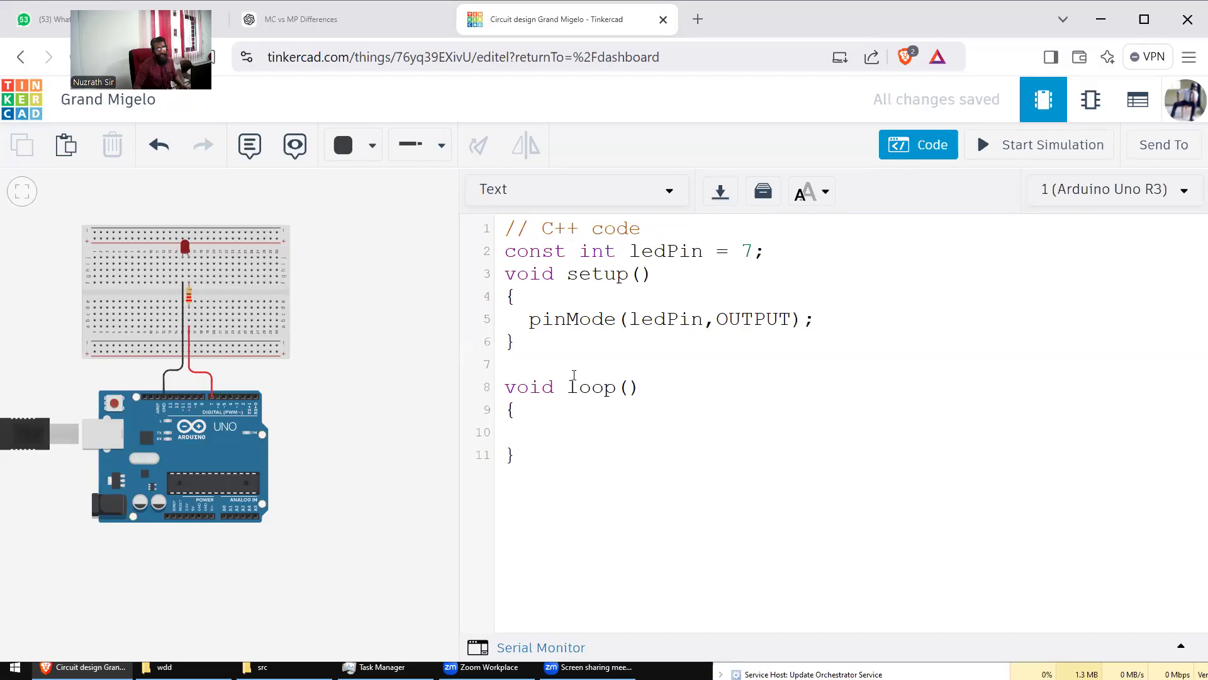
Step: Write digitalWrite(ledPin, HIGH); as the first statement in loop()
{"action": "left_click", "coordinate": [542, 434]}
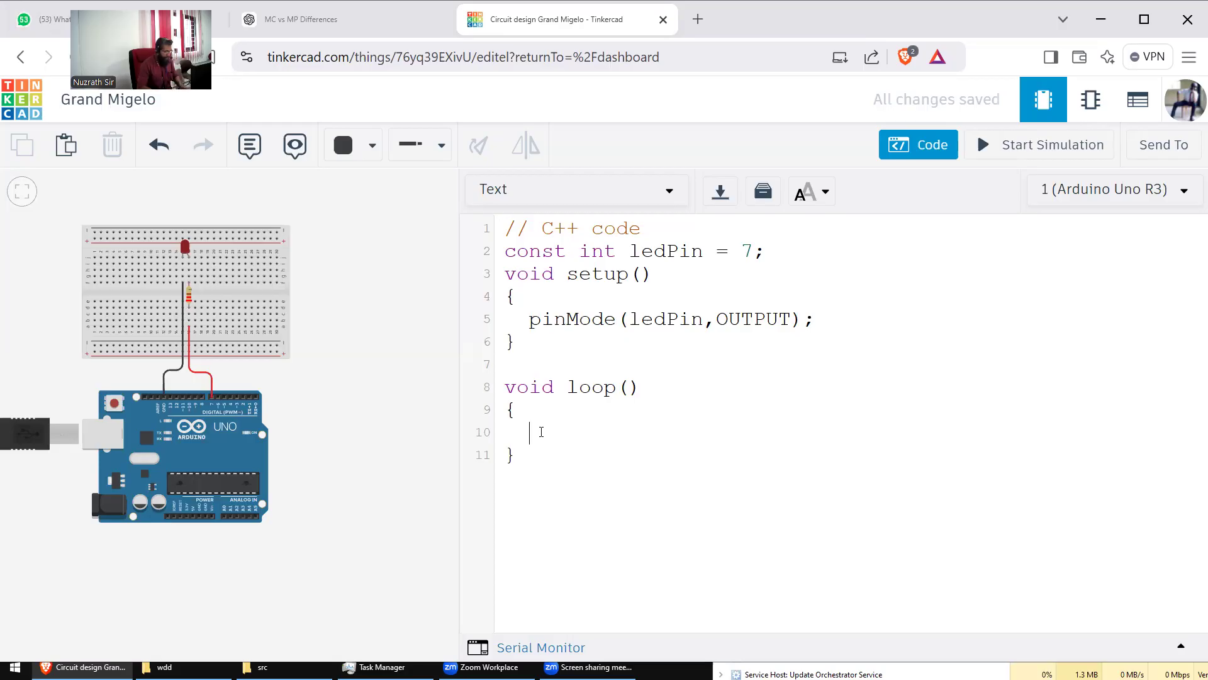
{"action": "type", "text": "digita"}
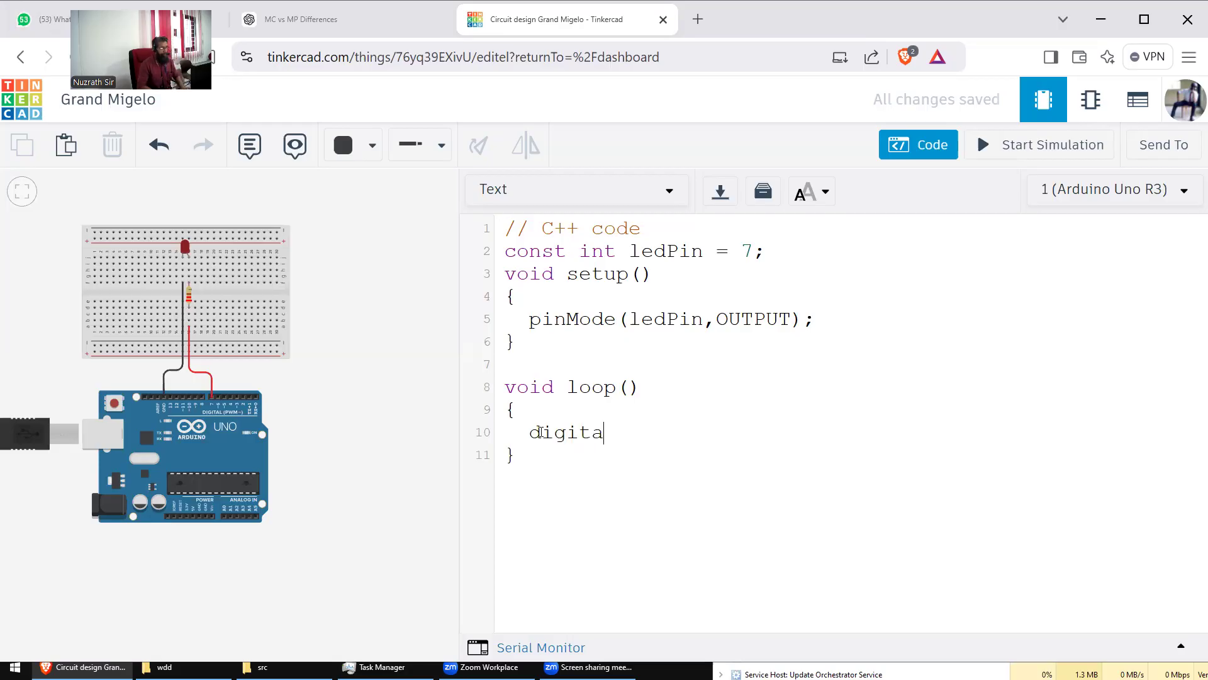
{"action": "type", "text": "lWrite("}
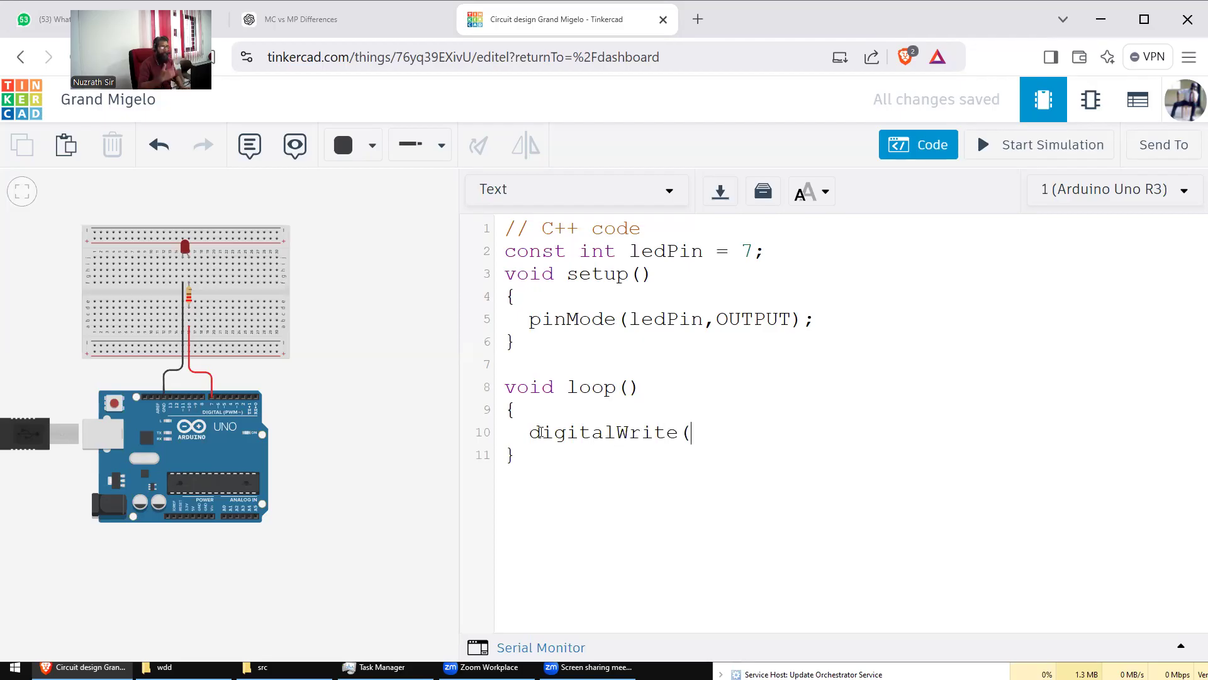
{"action": "type", "text": "ledPin"}
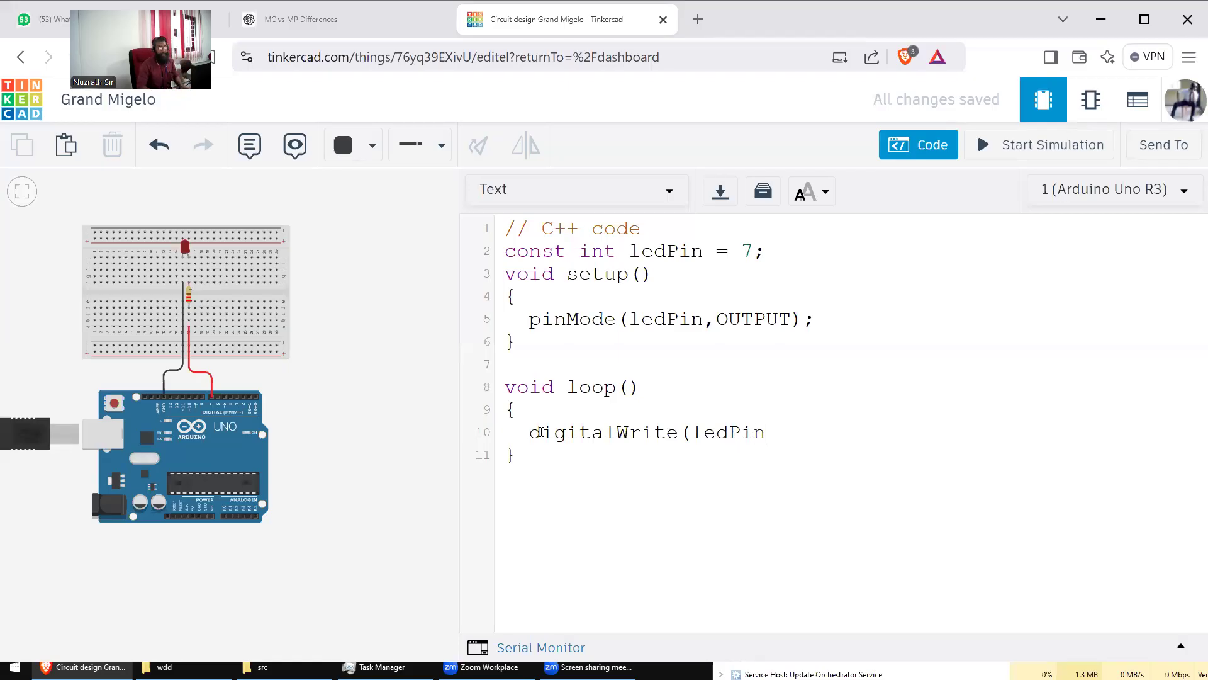
{"action": "type", "text": ","}
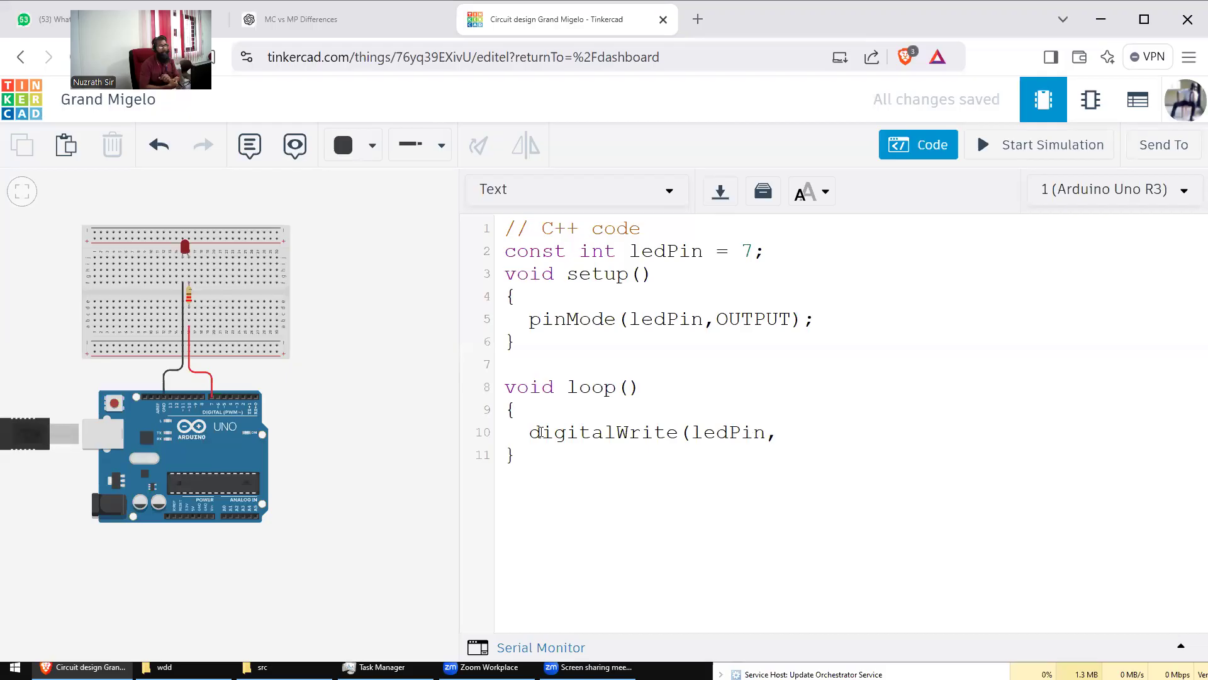
{"action": "type", "text": "HIGH);"}
{"action": "key", "text": "Return"}
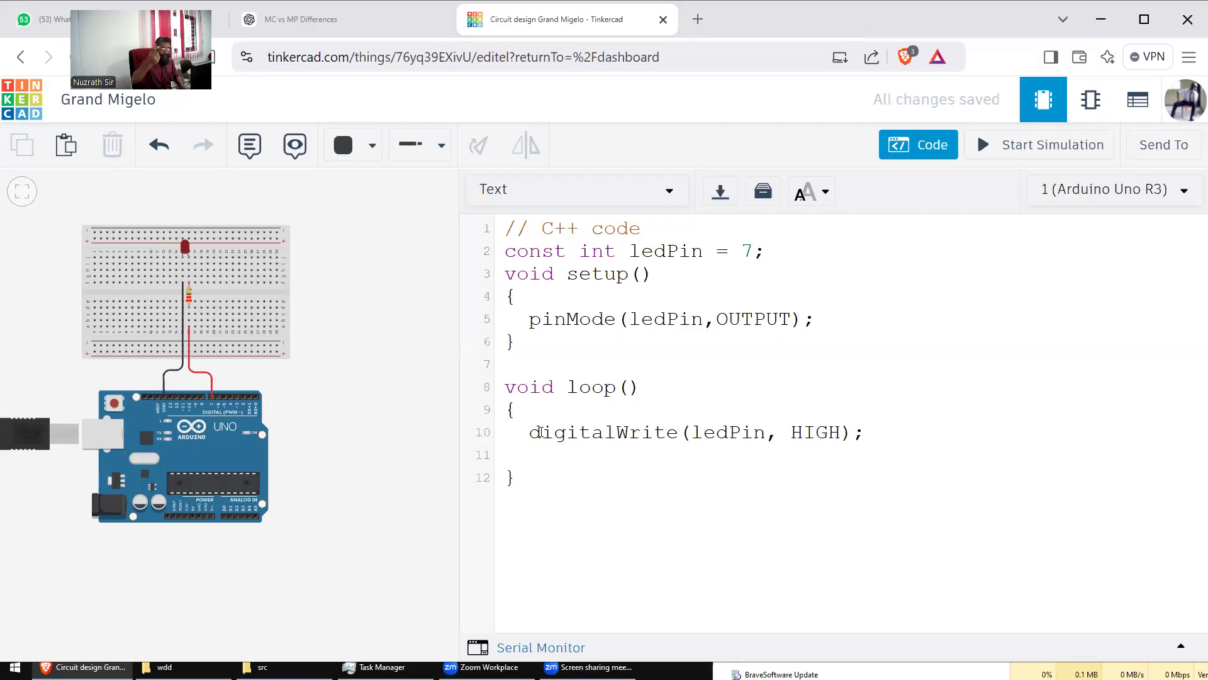
Step: Add delay(1000);, digitalWrite(ledPin, LOW); and a second delay(1000); on the following lines
{"action": "type", "text": "de"}
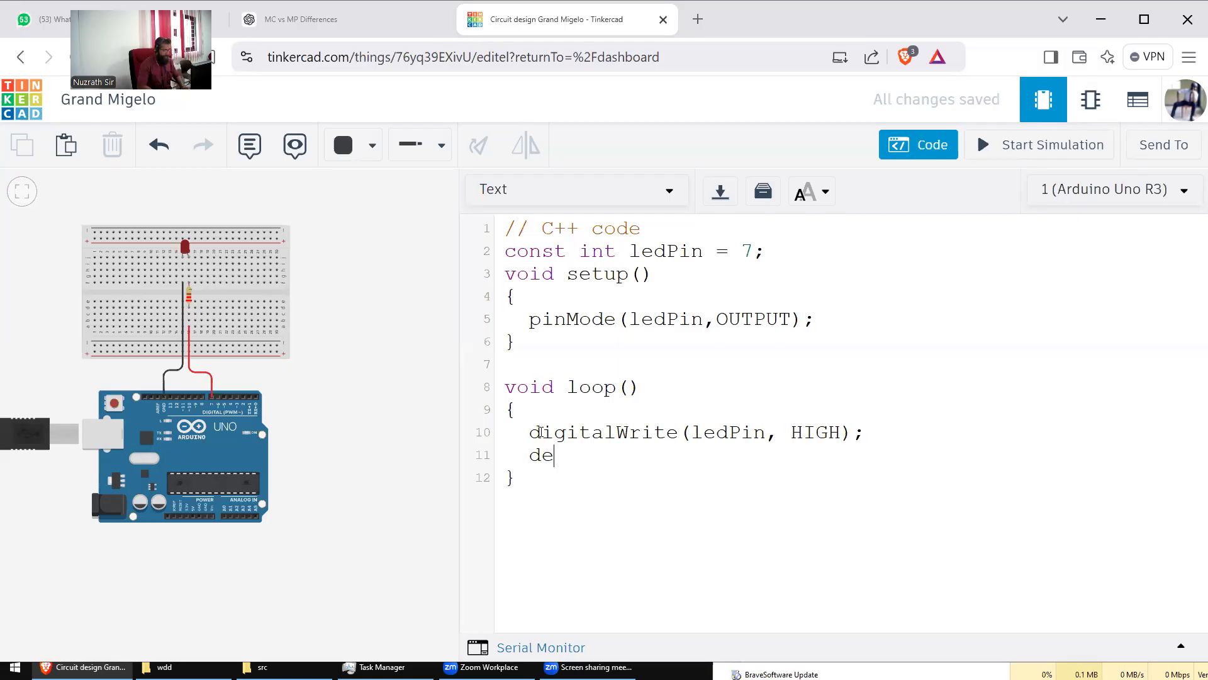
{"action": "type", "text": "lay("}
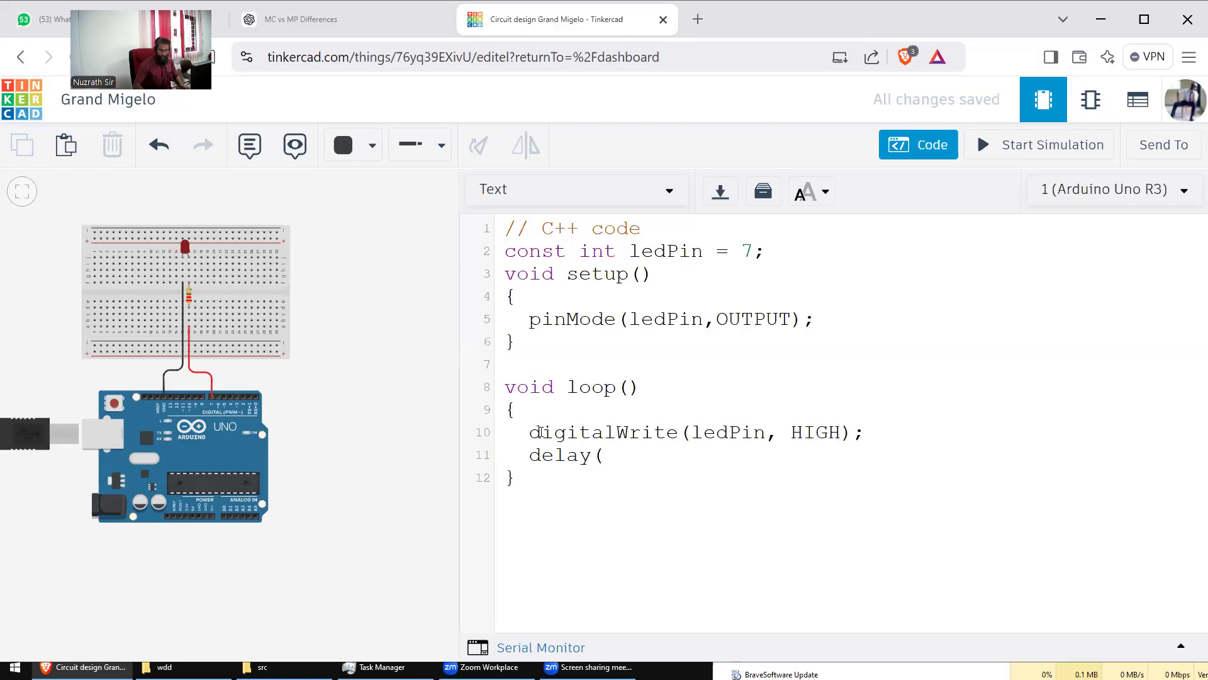
{"action": "type", "text": "1000);"}
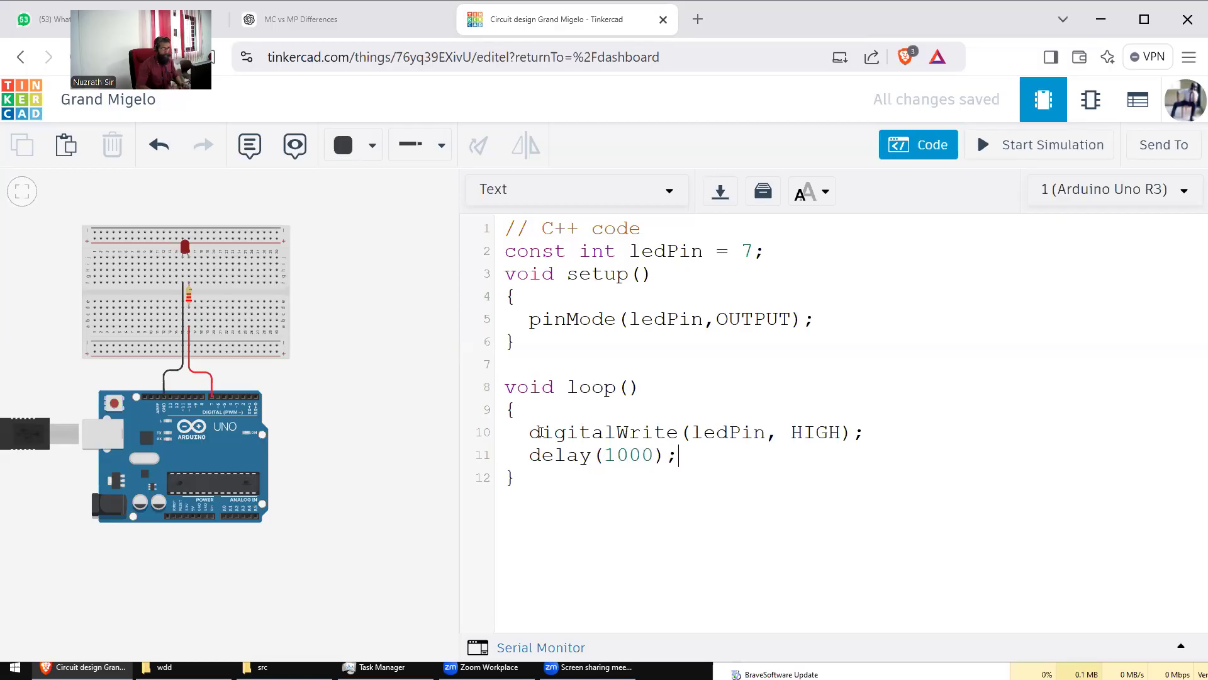
{"action": "key", "text": "Return"}
{"action": "type", "text": "digitalWrit"}
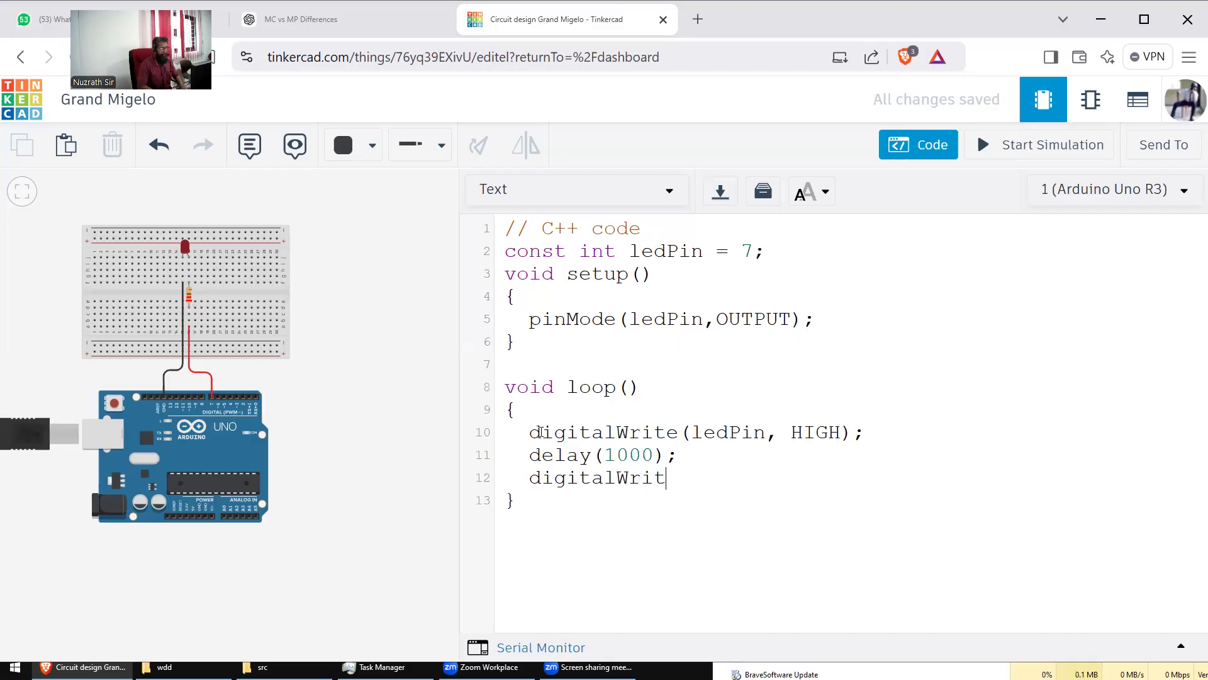
{"action": "type", "text": "e(ledPin, LOW)"}
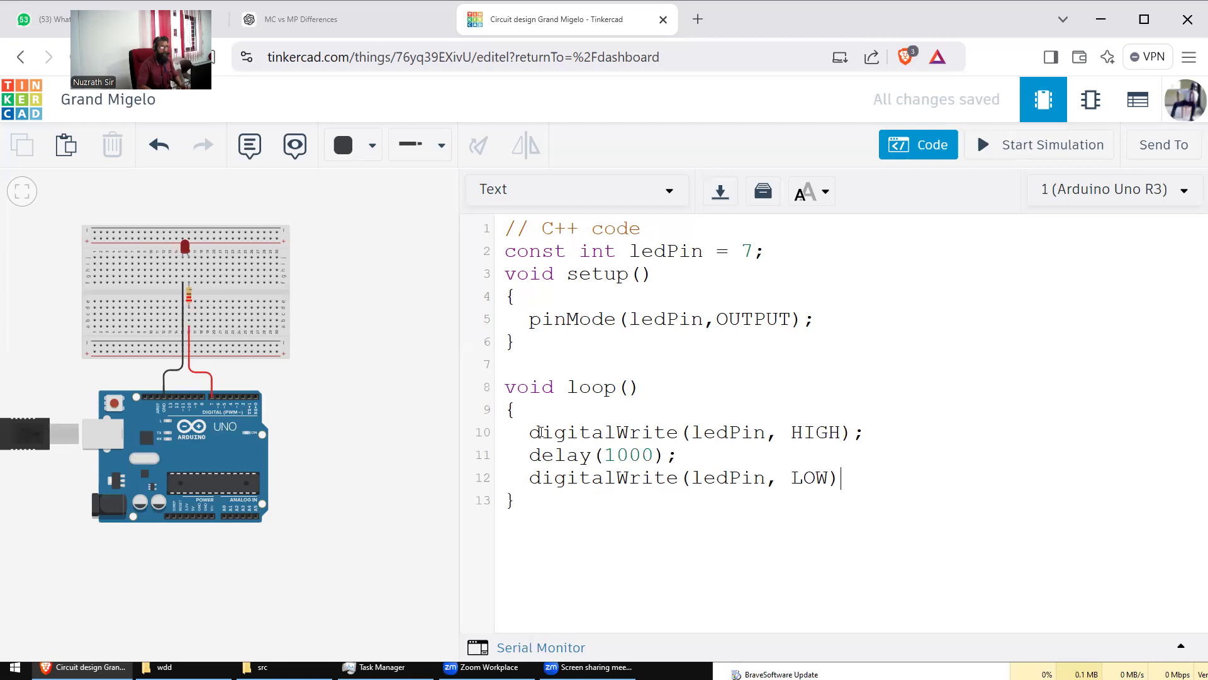
{"action": "type", "text": ";"}
{"action": "key", "text": "Return"}
{"action": "type", "text": "del"}
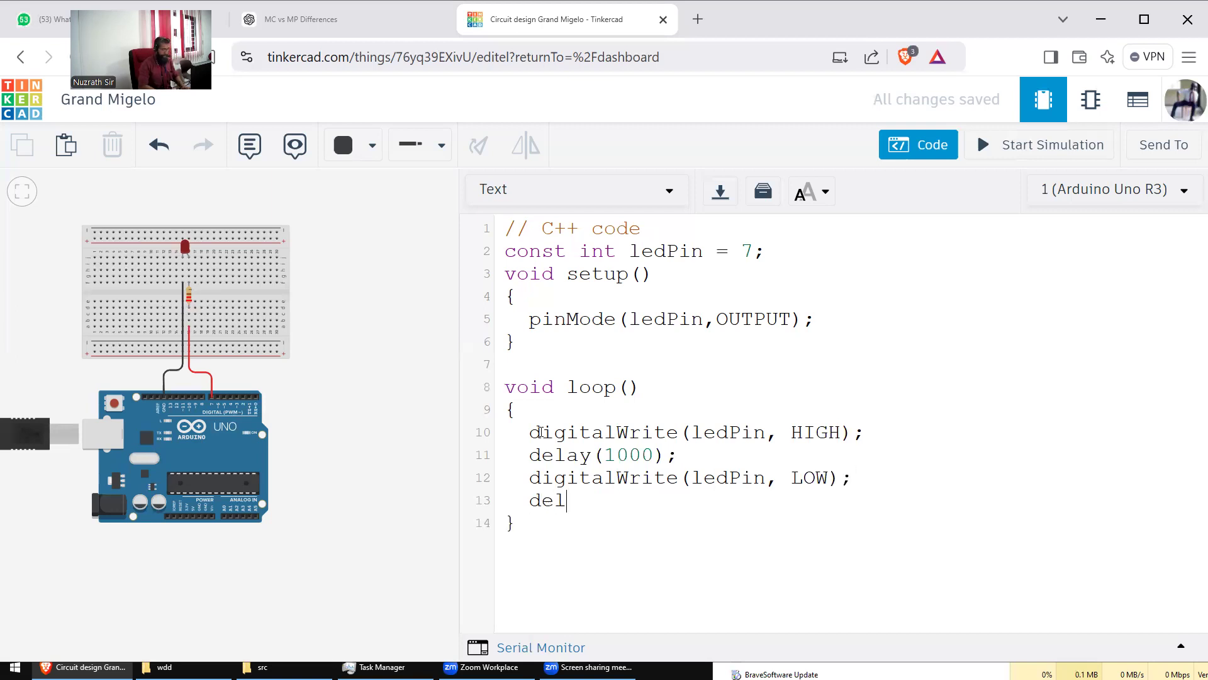
{"action": "type", "text": "ay(1000);"}
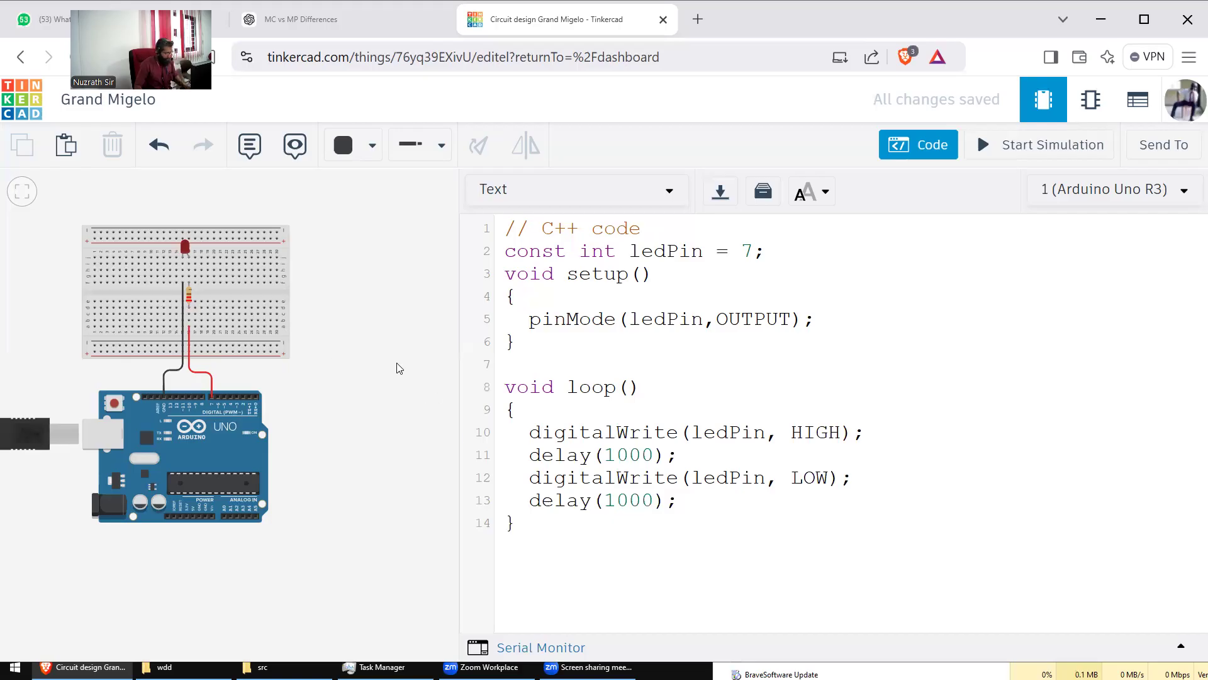
{"action": "scroll", "coordinate": [361, 346], "scroll_direction": "up", "scroll_amount": 2}
{"action": "scroll", "coordinate": [337, 324], "scroll_direction": "up", "scroll_amount": 2}
{"action": "scroll", "coordinate": [427, 385], "scroll_direction": "up", "scroll_amount": 3}
{"action": "left_click_drag", "start_coordinate": [339, 497], "coordinate": [367, 506]}
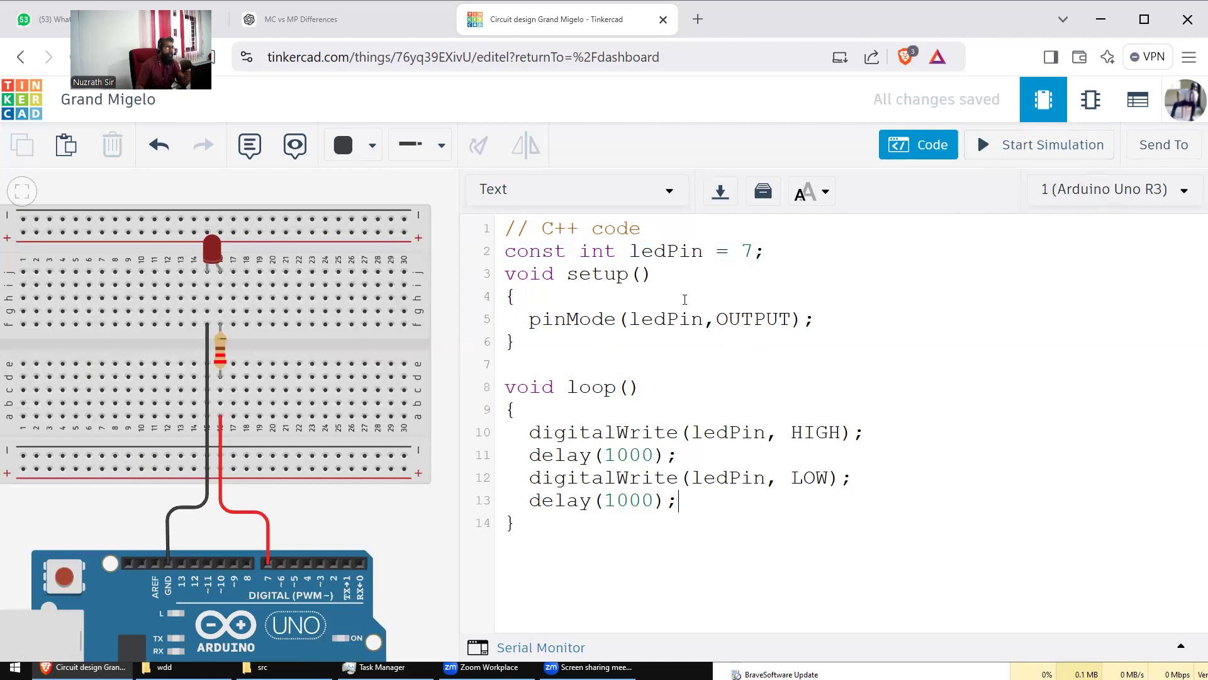
{"action": "left_click", "coordinate": [922, 151]}
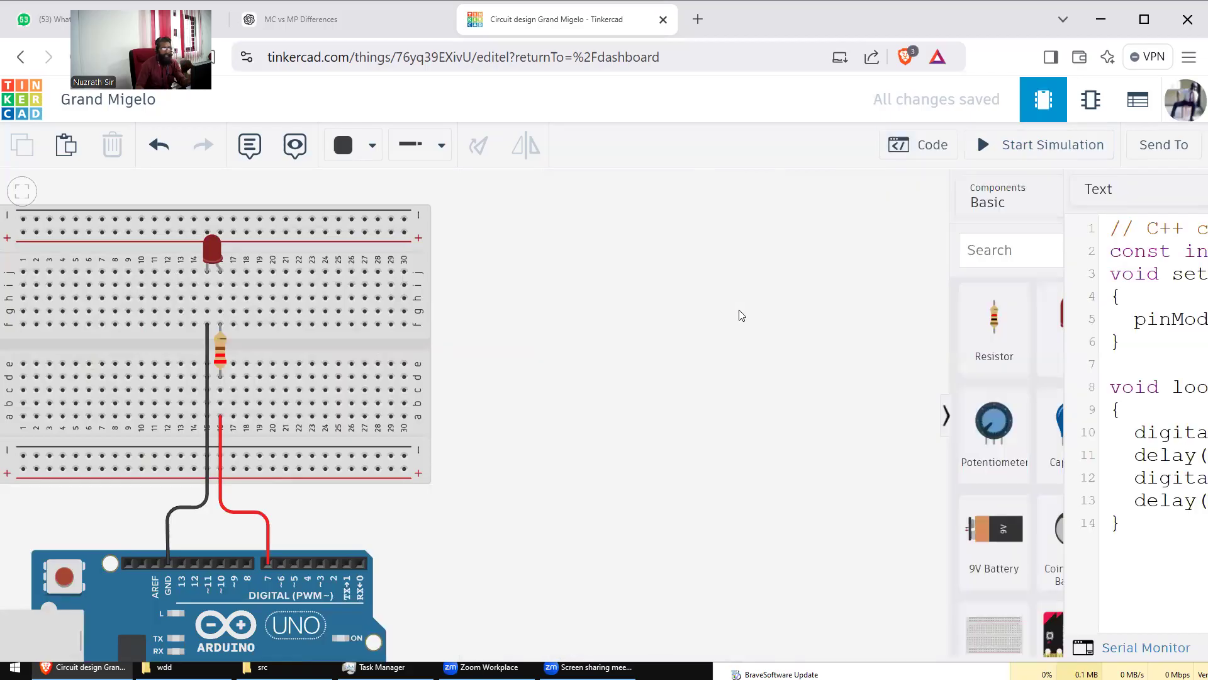
{"action": "left_click", "coordinate": [911, 156]}
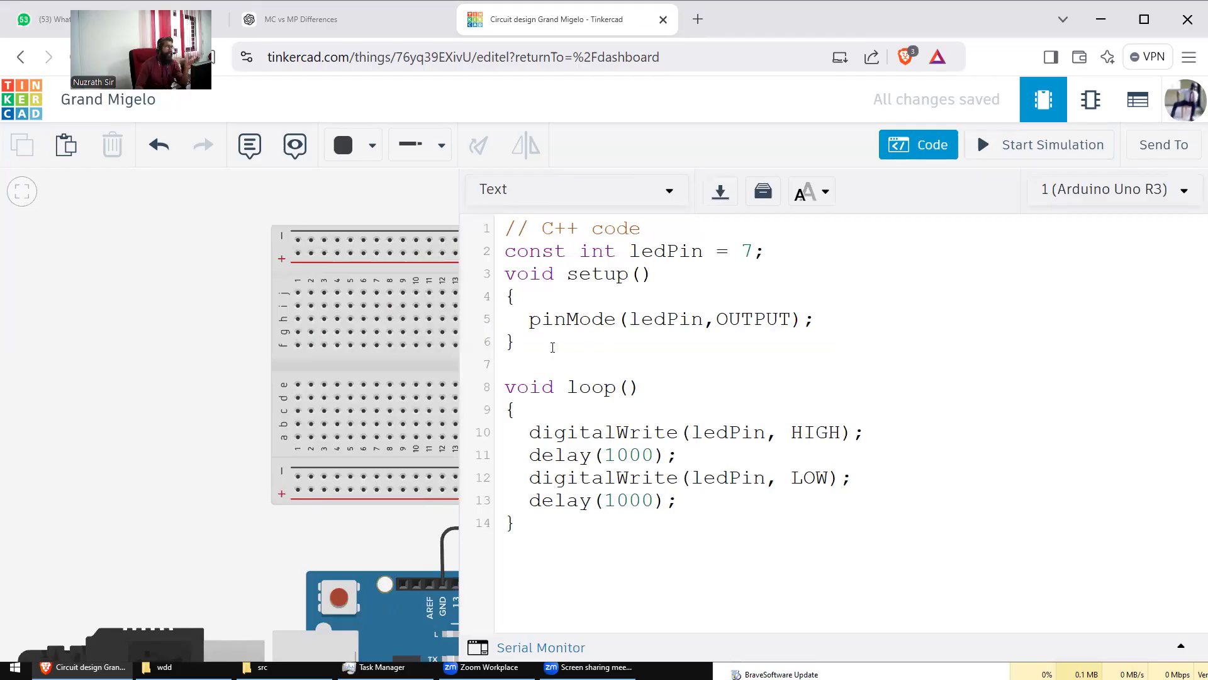
{"action": "left_click_drag", "start_coordinate": [412, 203], "coordinate": [165, 202]}
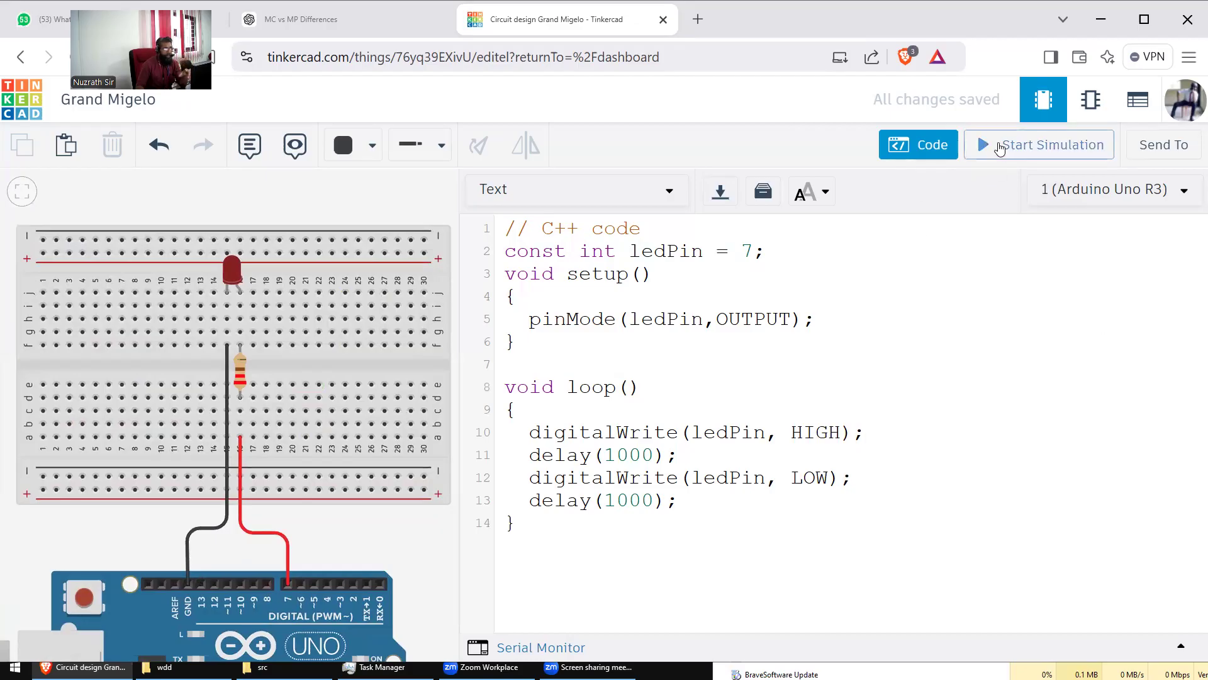
{"action": "left_click_drag", "start_coordinate": [418, 523], "coordinate": [423, 481]}
{"action": "scroll", "coordinate": [423, 485], "scroll_direction": "down", "scroll_amount": 3}
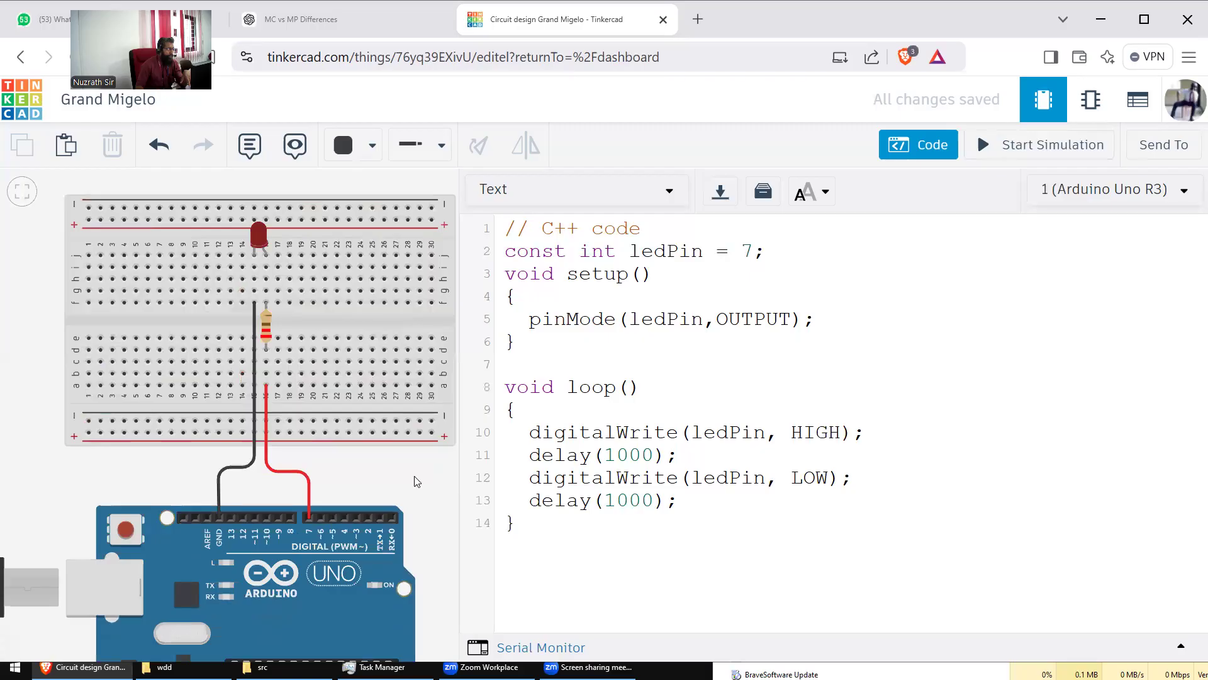
{"action": "left_click_drag", "start_coordinate": [392, 458], "coordinate": [383, 392]}
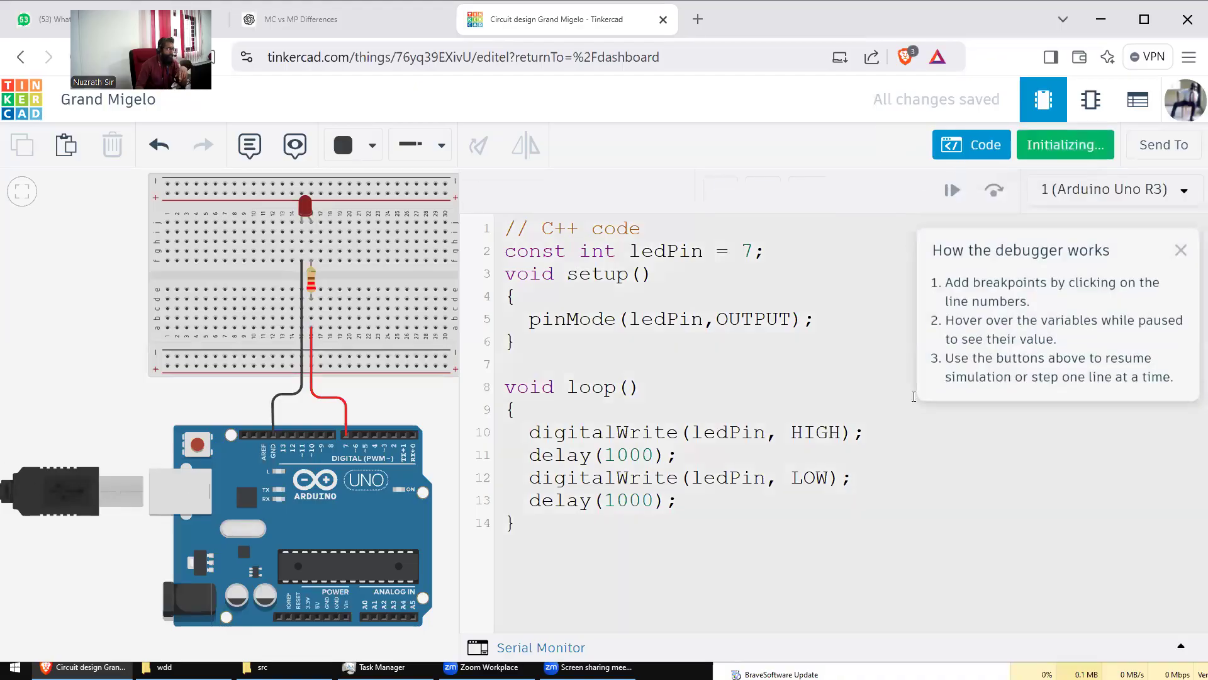
Step: Run the simulation, pan the circuit into view, and dismiss the debugger tips
{"action": "left_click", "coordinate": [1008, 153]}
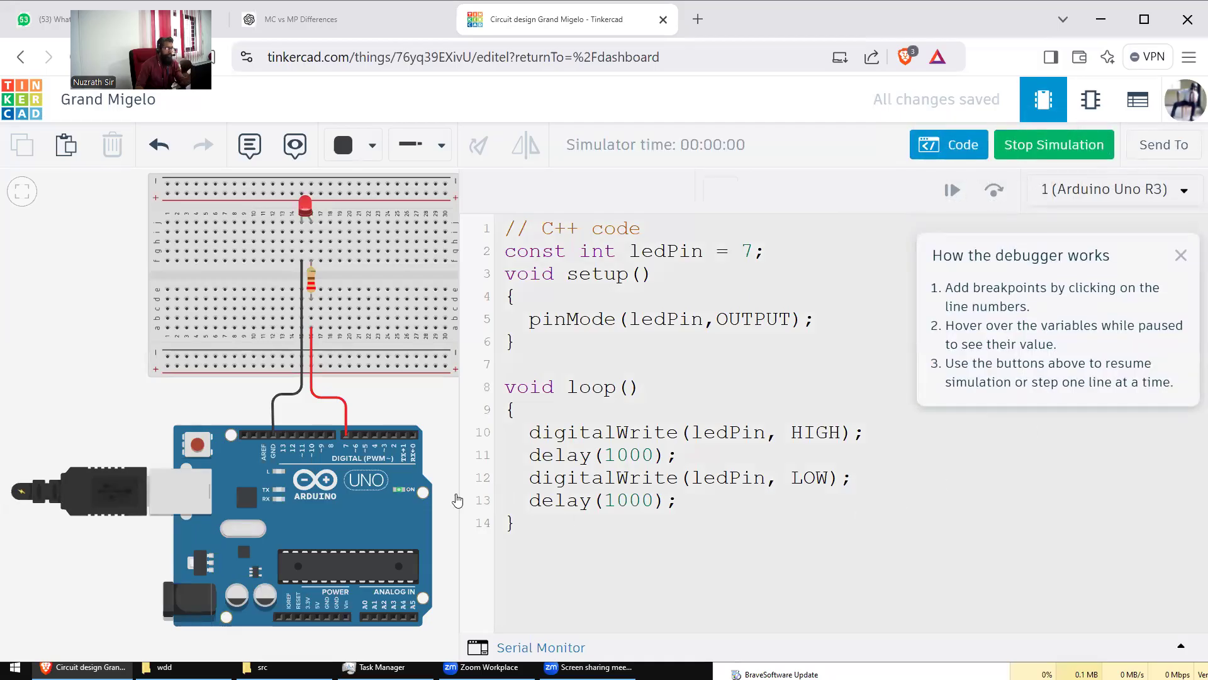
{"action": "left_click_drag", "start_coordinate": [440, 410], "coordinate": [363, 419]}
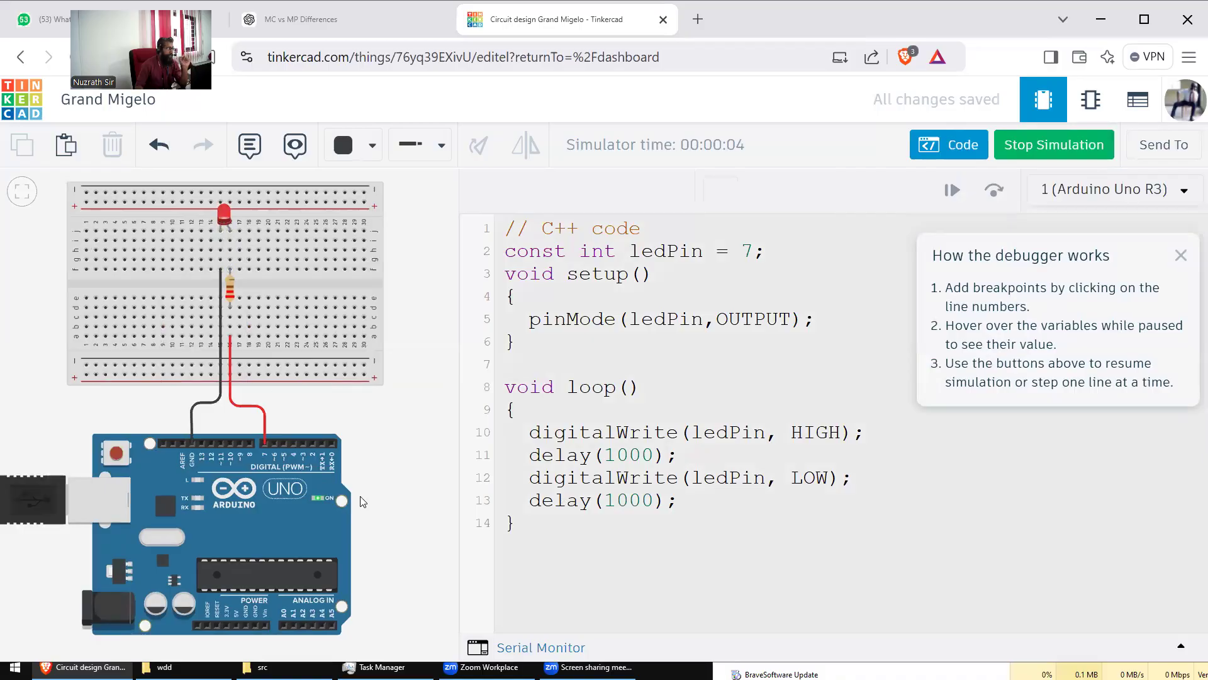
{"action": "left_click", "coordinate": [705, 507]}
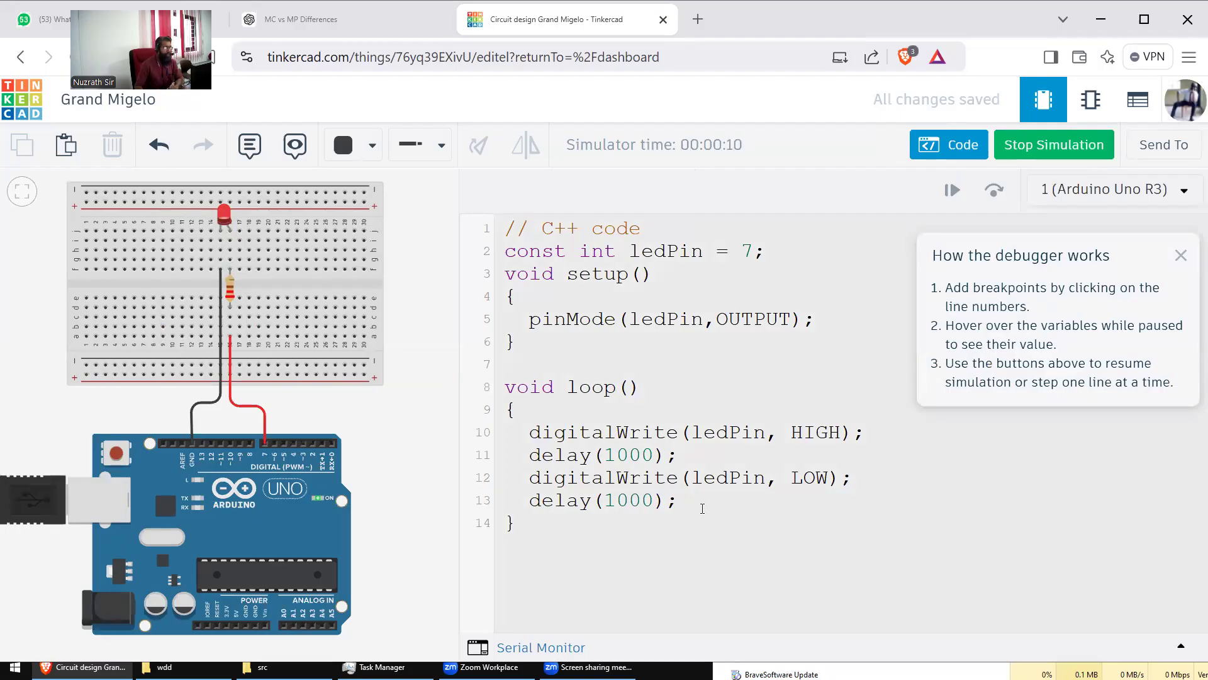
{"action": "left_click", "coordinate": [1181, 255]}
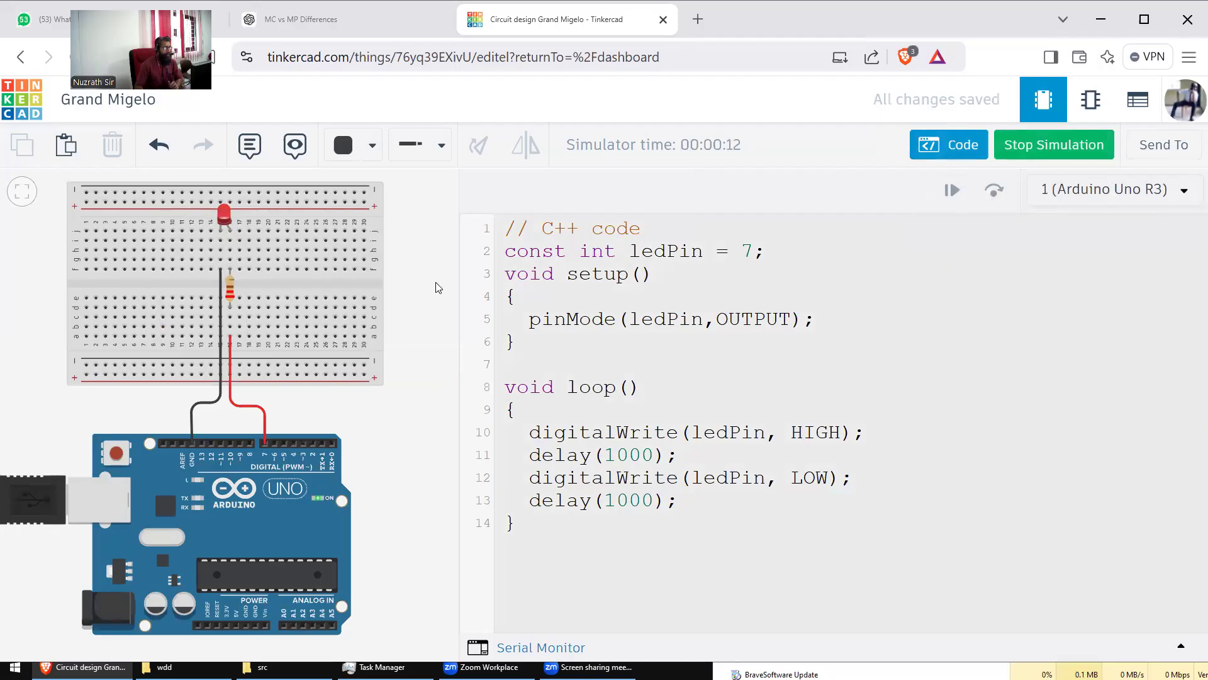
Step: Stop the simulation, recolour the LED Blue, then run and stop the simulation again
{"action": "left_click", "coordinate": [1024, 151]}
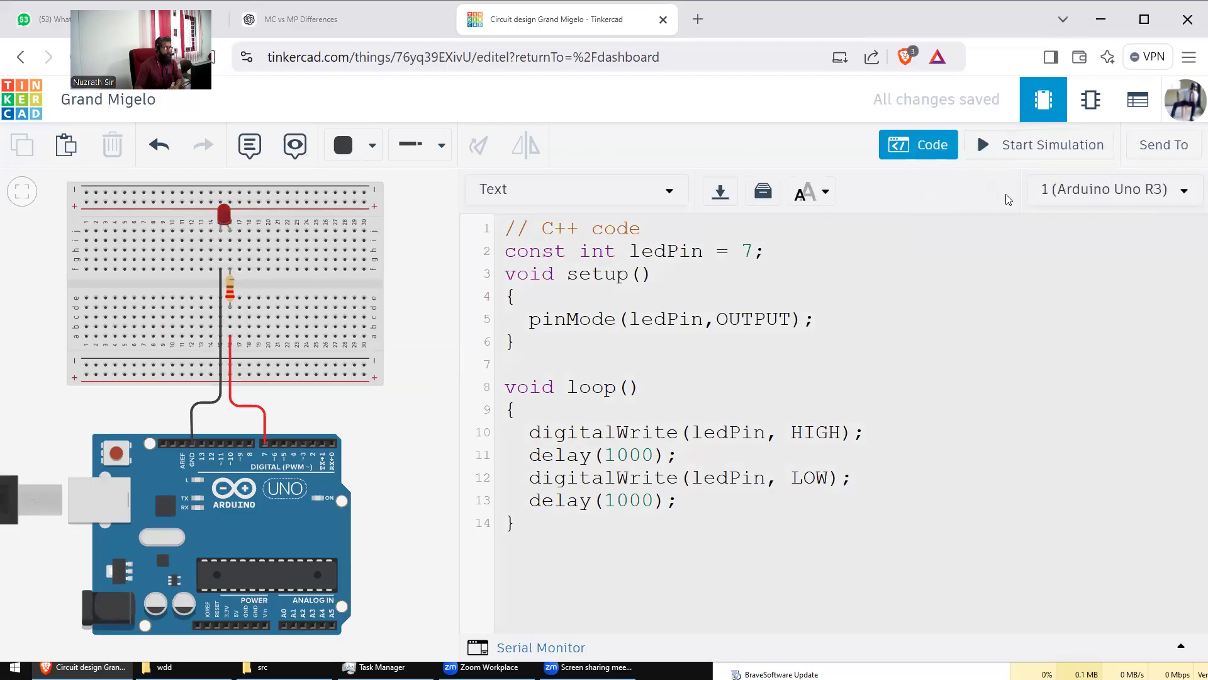
{"action": "left_click", "coordinate": [224, 217]}
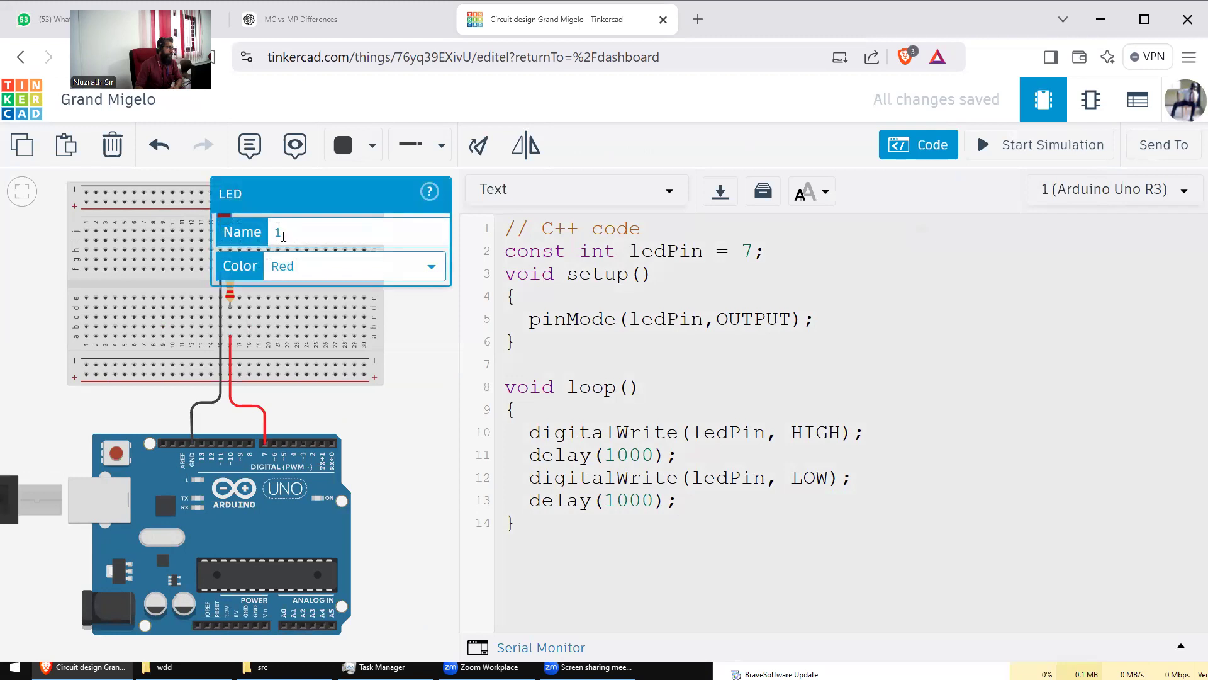
{"action": "left_click", "coordinate": [293, 275]}
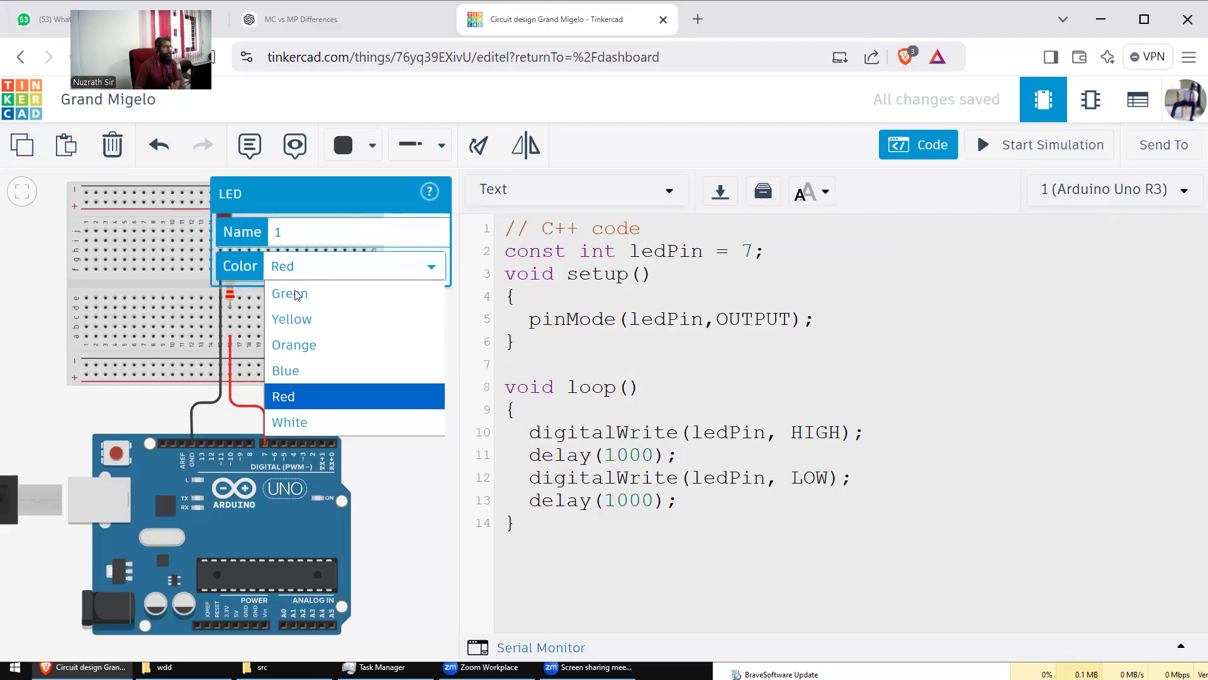
{"action": "left_click", "coordinate": [286, 370]}
{"action": "left_click", "coordinate": [396, 334]}
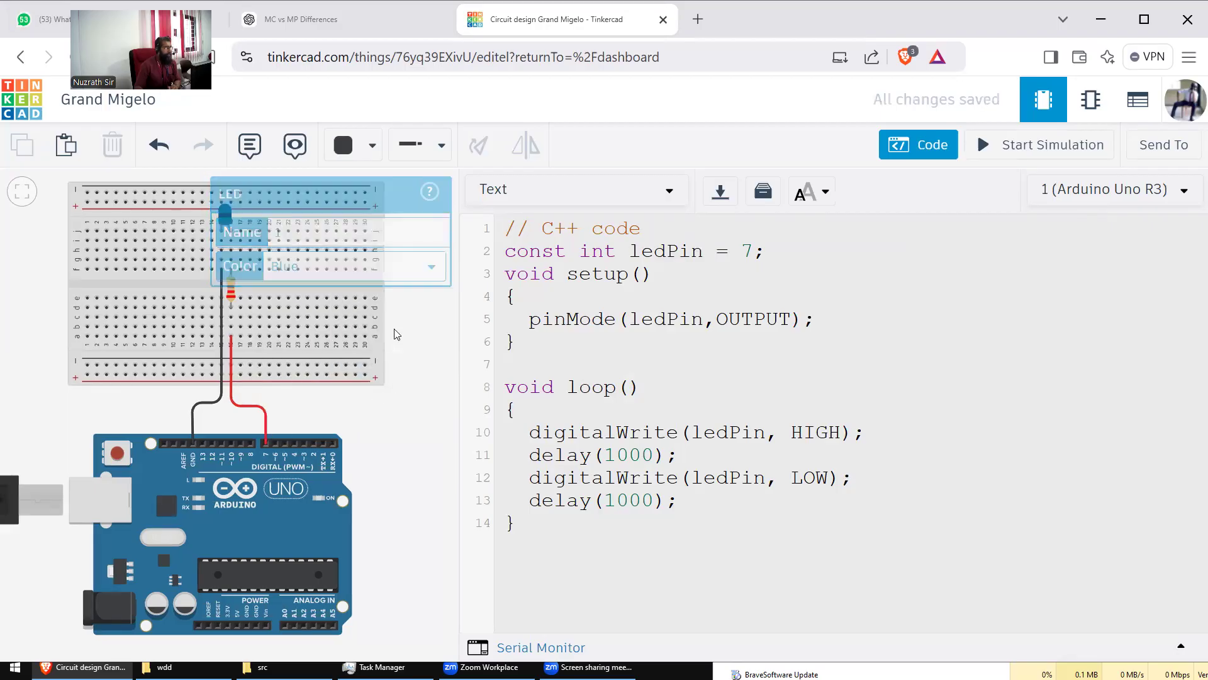
{"action": "left_click", "coordinate": [1003, 145]}
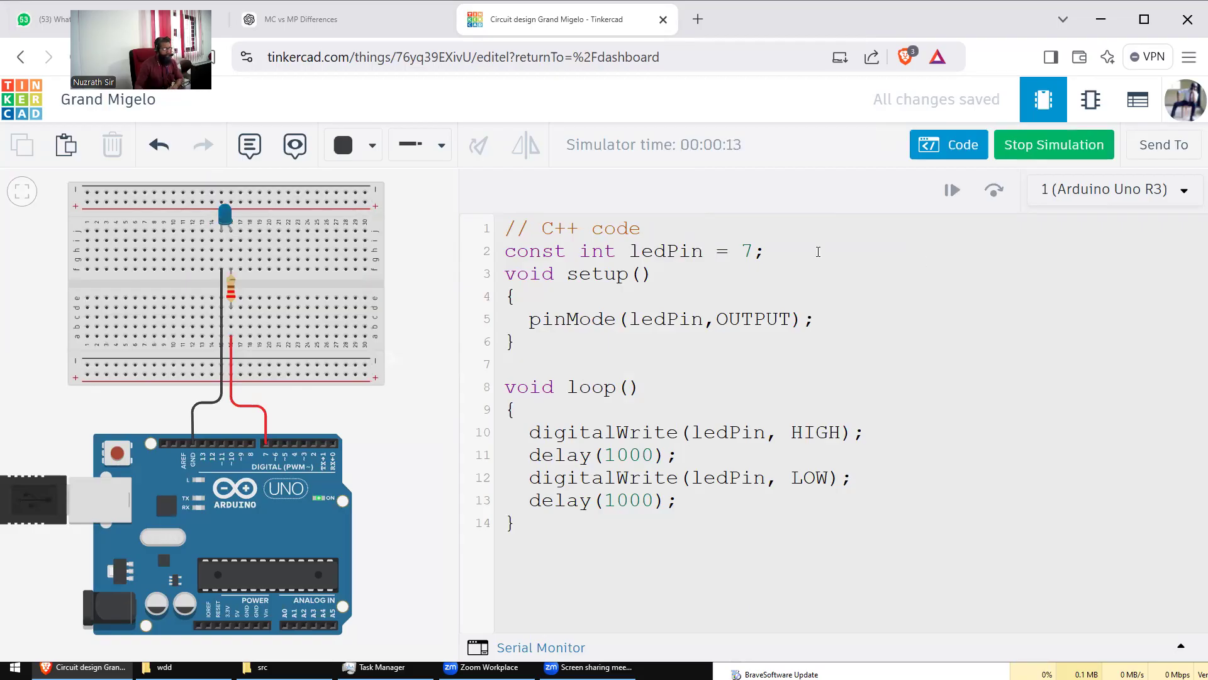
{"action": "left_click", "coordinate": [1065, 144]}
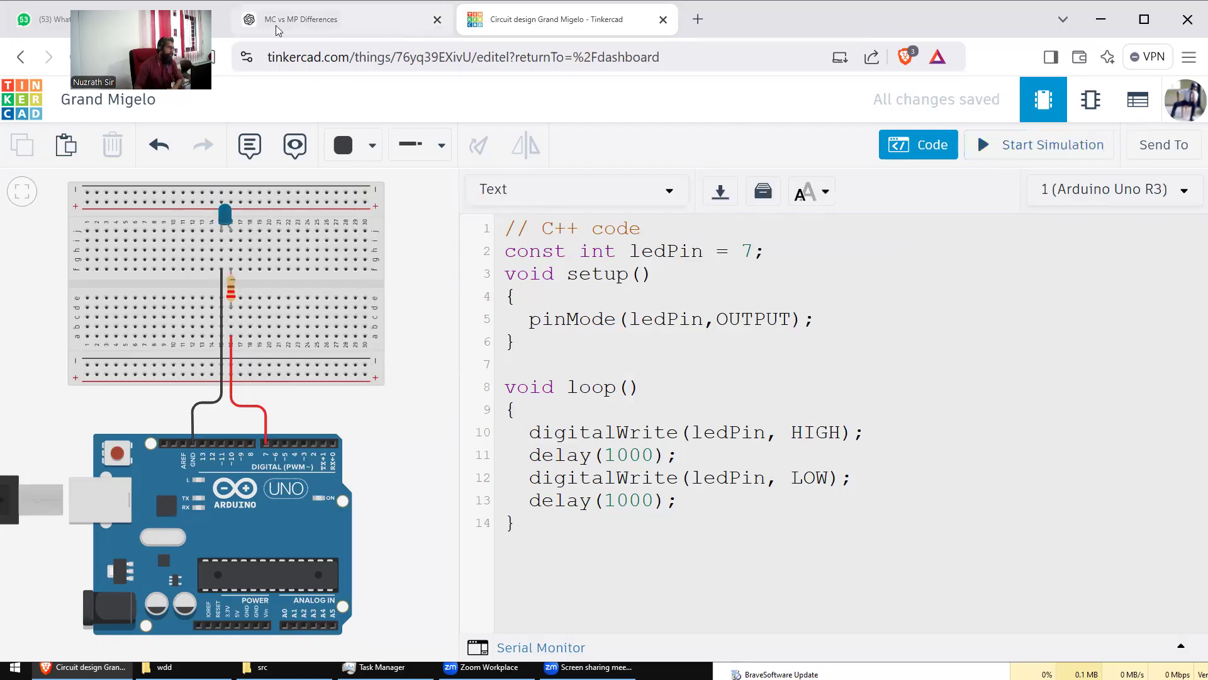
Step: Edit the project title and type '1ft Tinker Demo IoT H' over Grand Migelo
{"action": "left_click_drag", "start_coordinate": [168, 65], "coordinate": [390, 95]}
{"action": "left_click", "coordinate": [113, 114]}
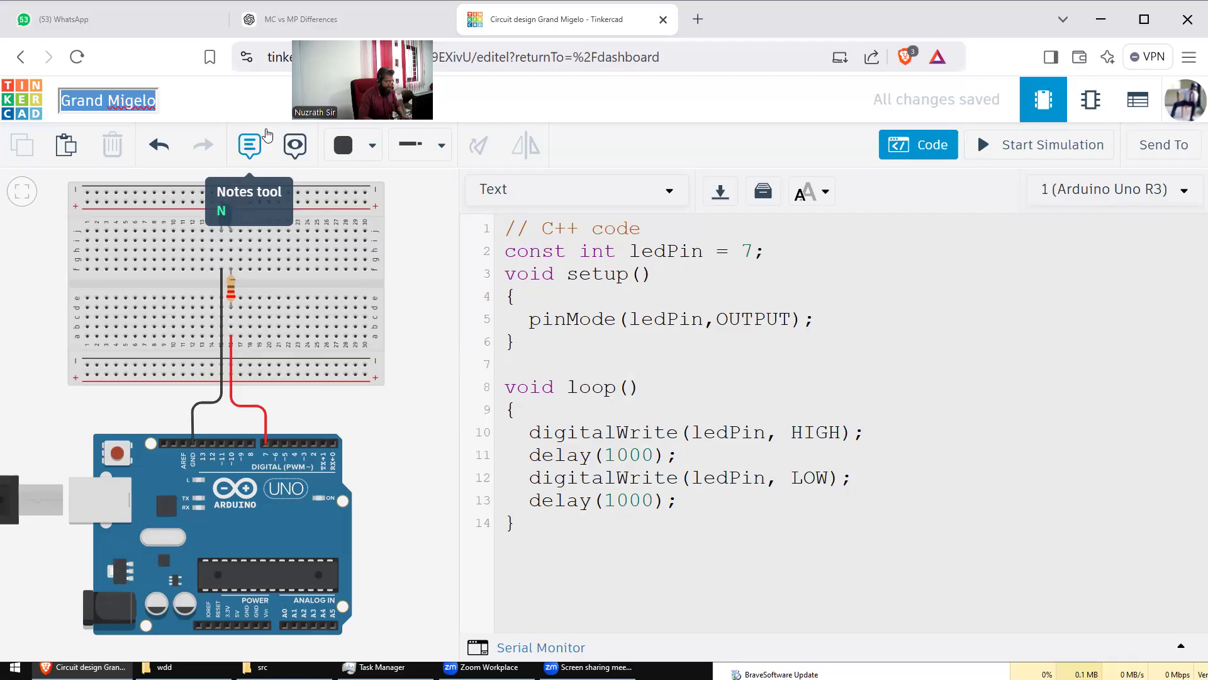
{"action": "type", "text": "1ft"}
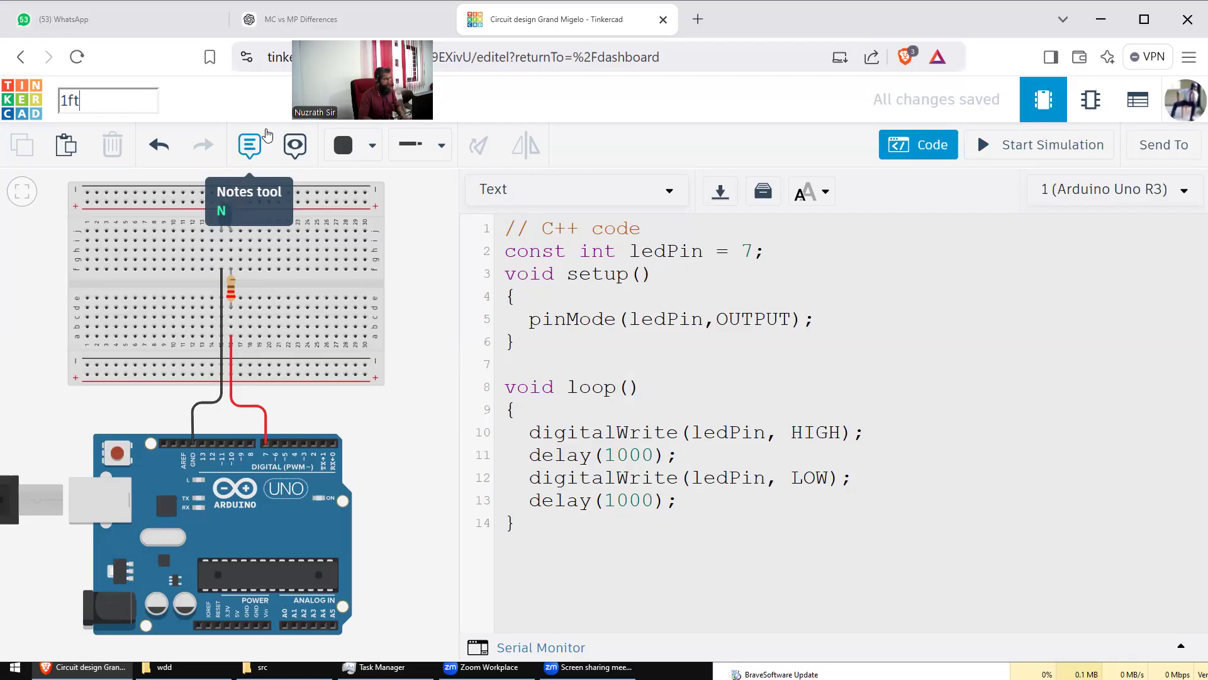
{"action": "type", "text": " Tinker"}
{"action": "type", "text": " Demo"}
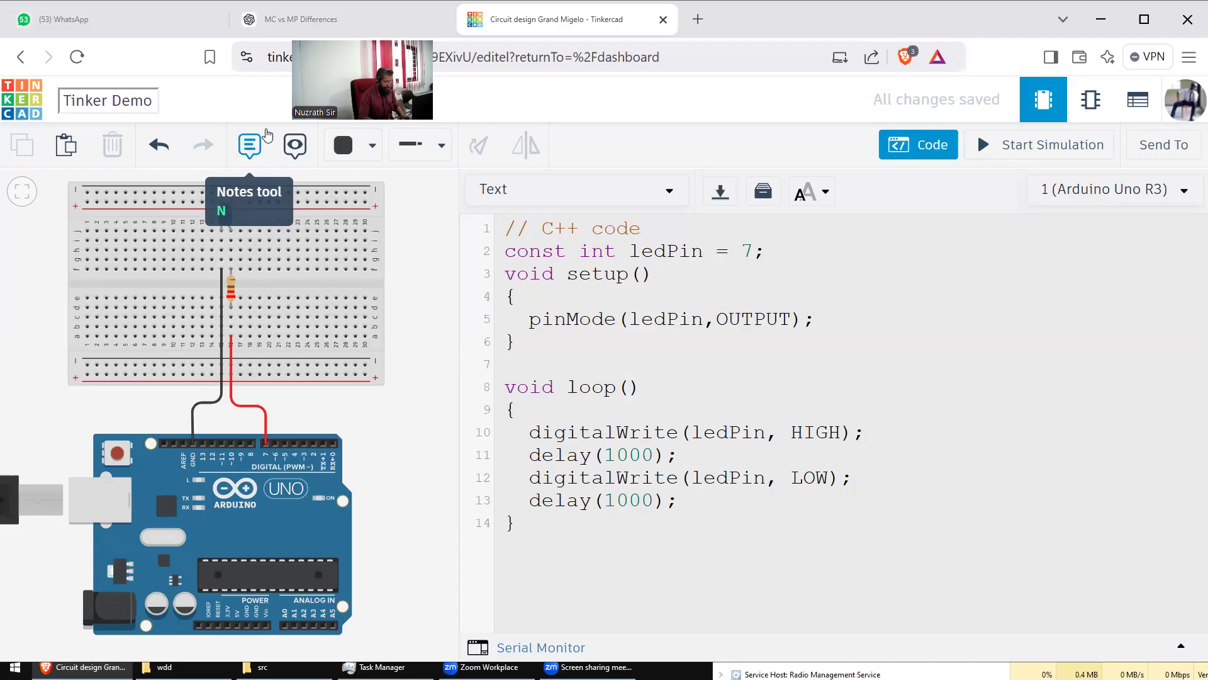
{"action": "type", "text": " IoT 65 67"}
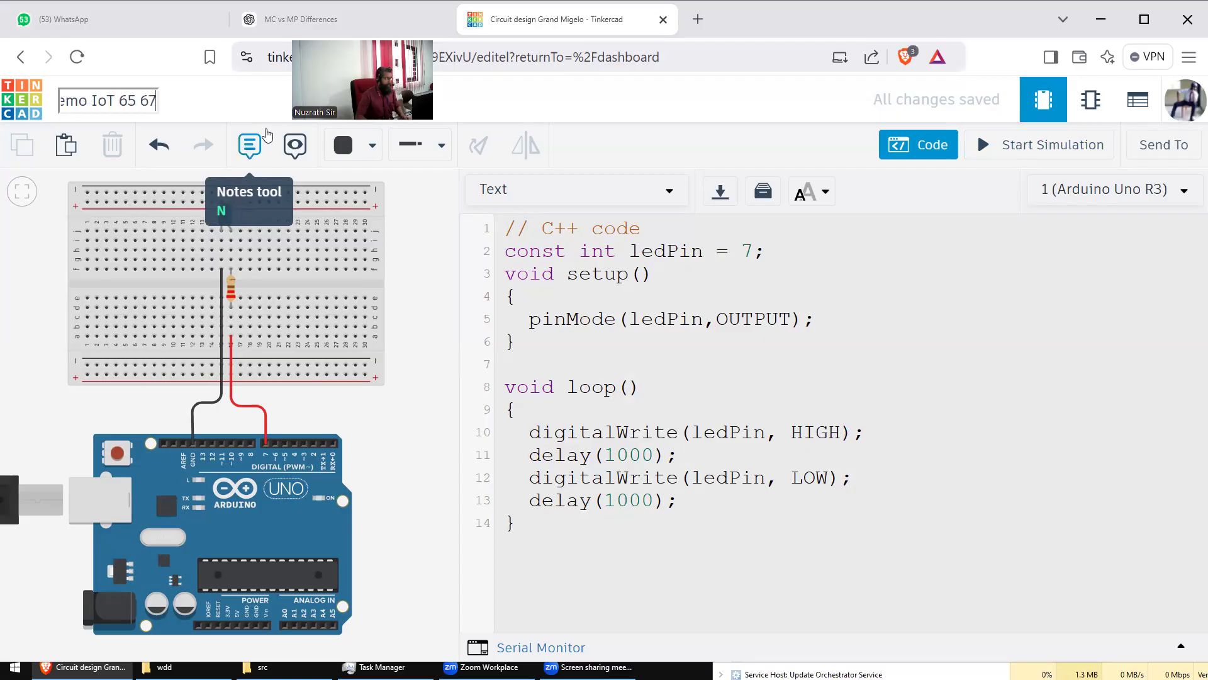
Step: Replace the trailing 'H' with '65-67' to complete the project name
{"action": "key", "text": "BackSpace"}
{"action": "type", "text": "-"}
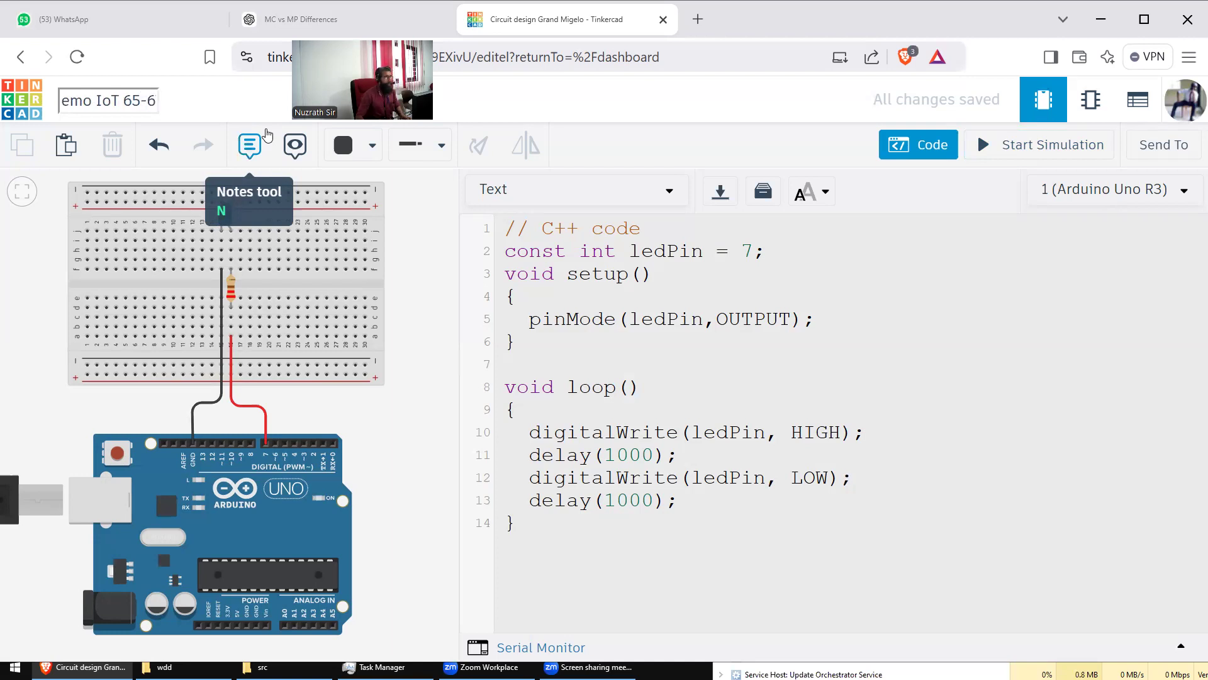
{"action": "left_click", "coordinate": [120, 160]}
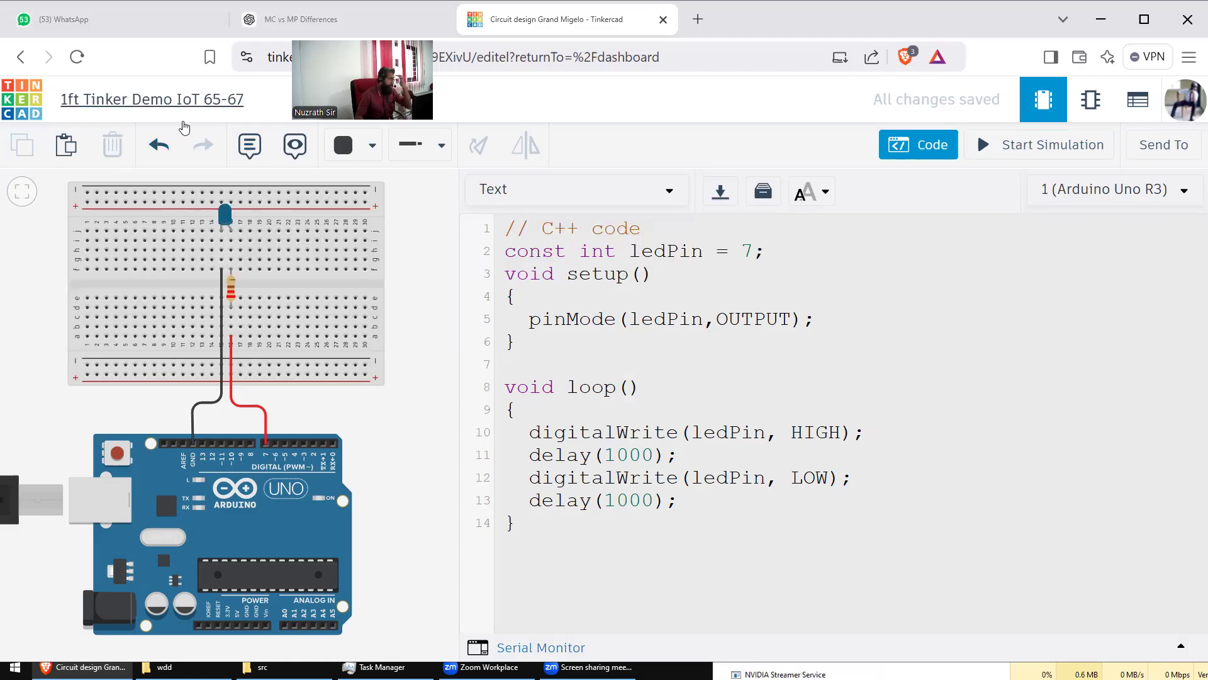
Step: Correct '1ft' to '1st' so the title reads '1st Tinker Demo IoT 65-67'
{"action": "left_click", "coordinate": [82, 106]}
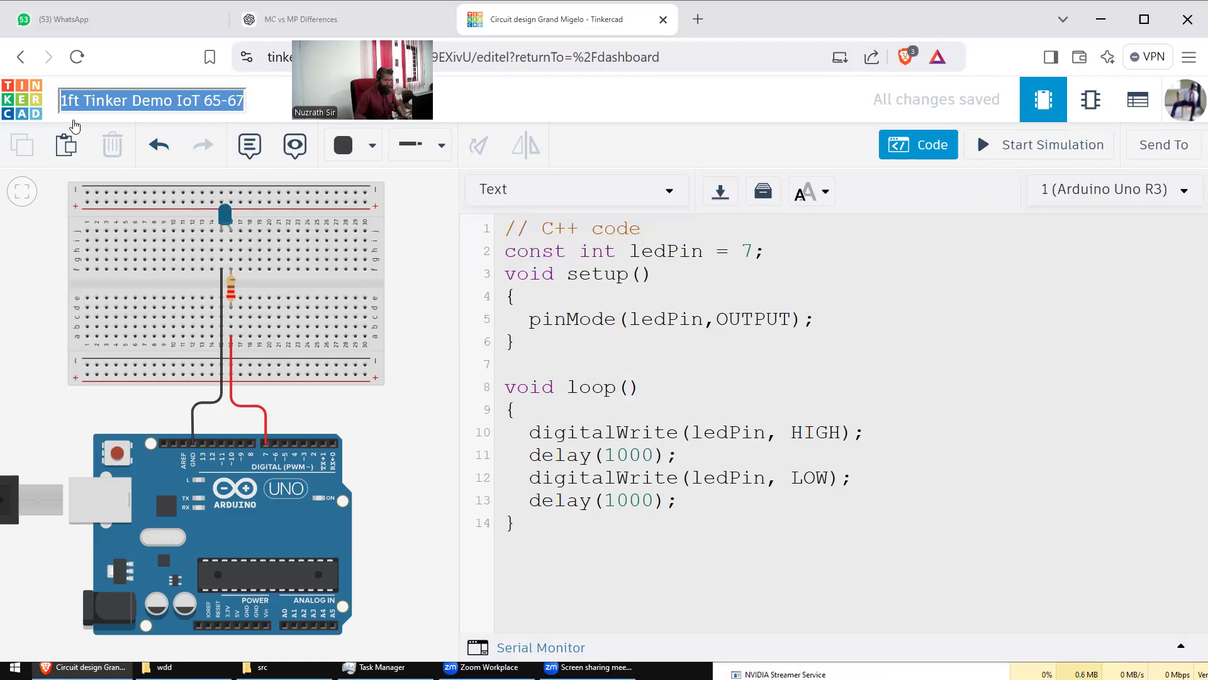
{"action": "key", "text": "Left"}
{"action": "key", "text": "Delete"}
{"action": "key", "text": "Delete"}
{"action": "type", "text": "st"}
{"action": "key", "text": "Return"}
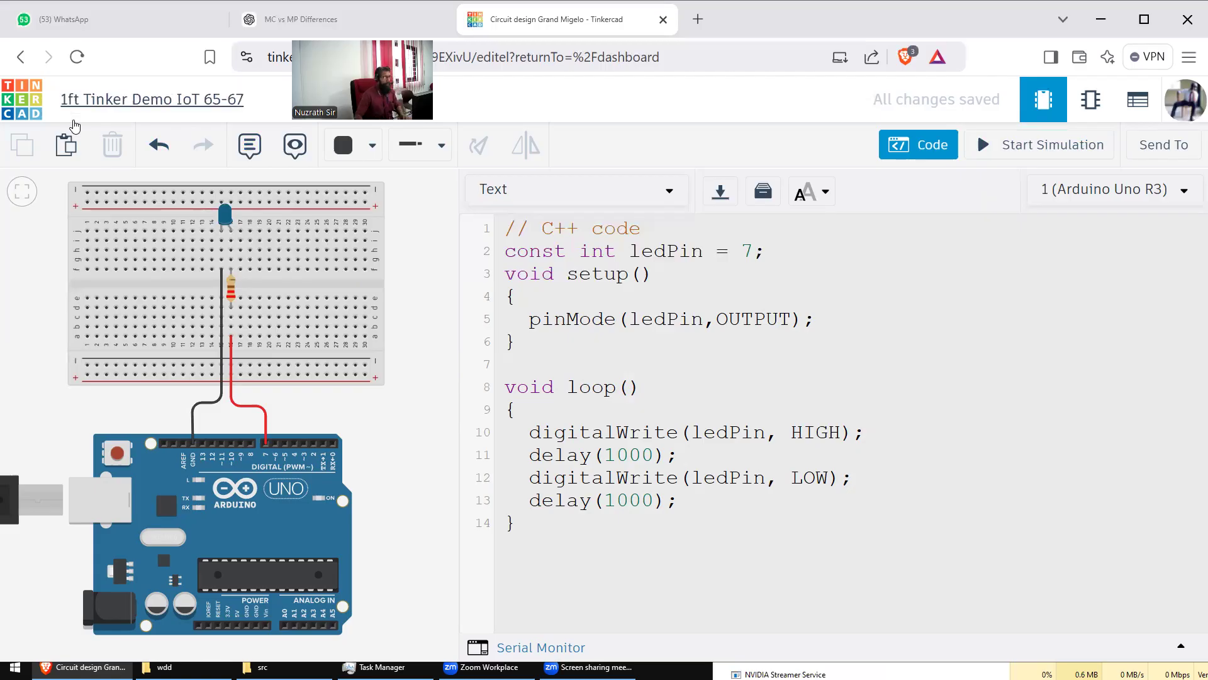
Step: Close the code panel to show the Components list and shift the circuit view right
{"action": "left_click", "coordinate": [423, 276]}
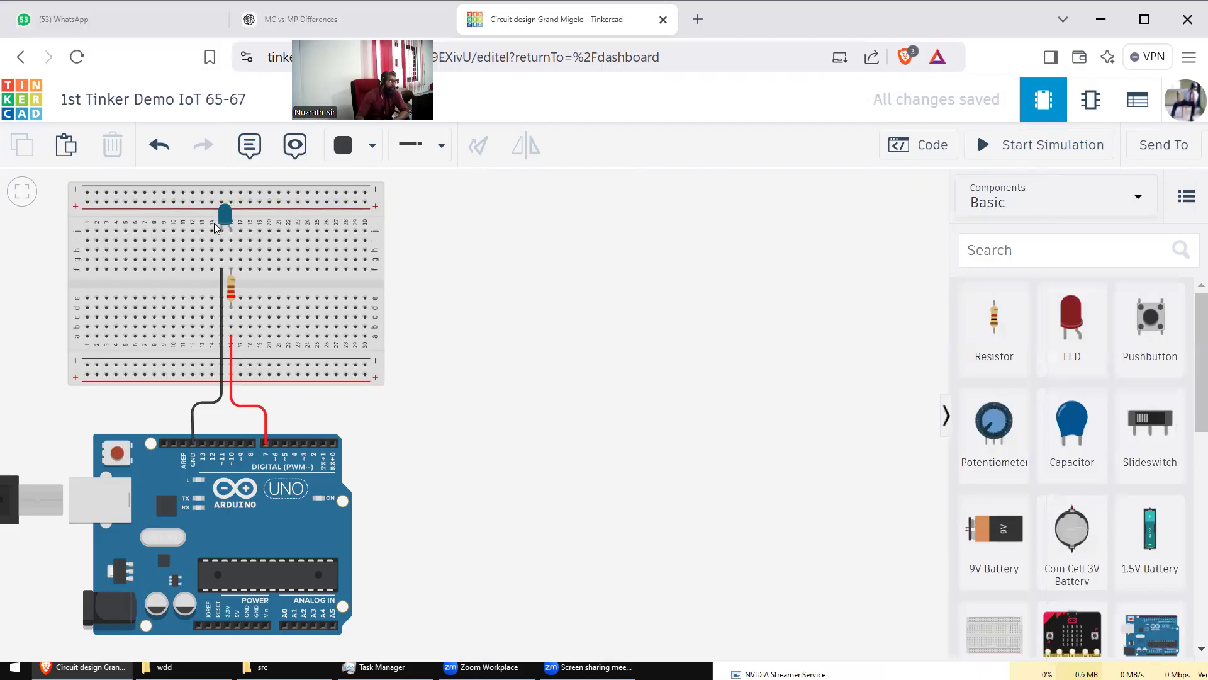
{"action": "left_click_drag", "start_coordinate": [467, 284], "coordinate": [529, 295]}
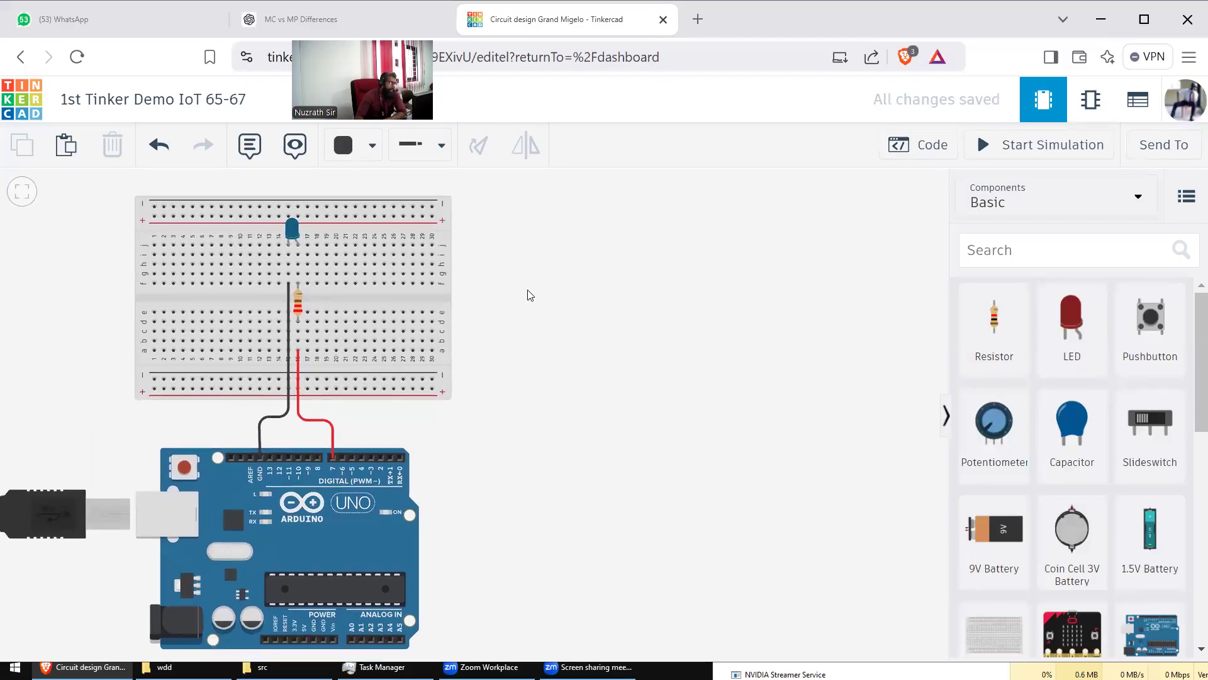
{"action": "left_click_drag", "start_coordinate": [533, 289], "coordinate": [546, 290]}
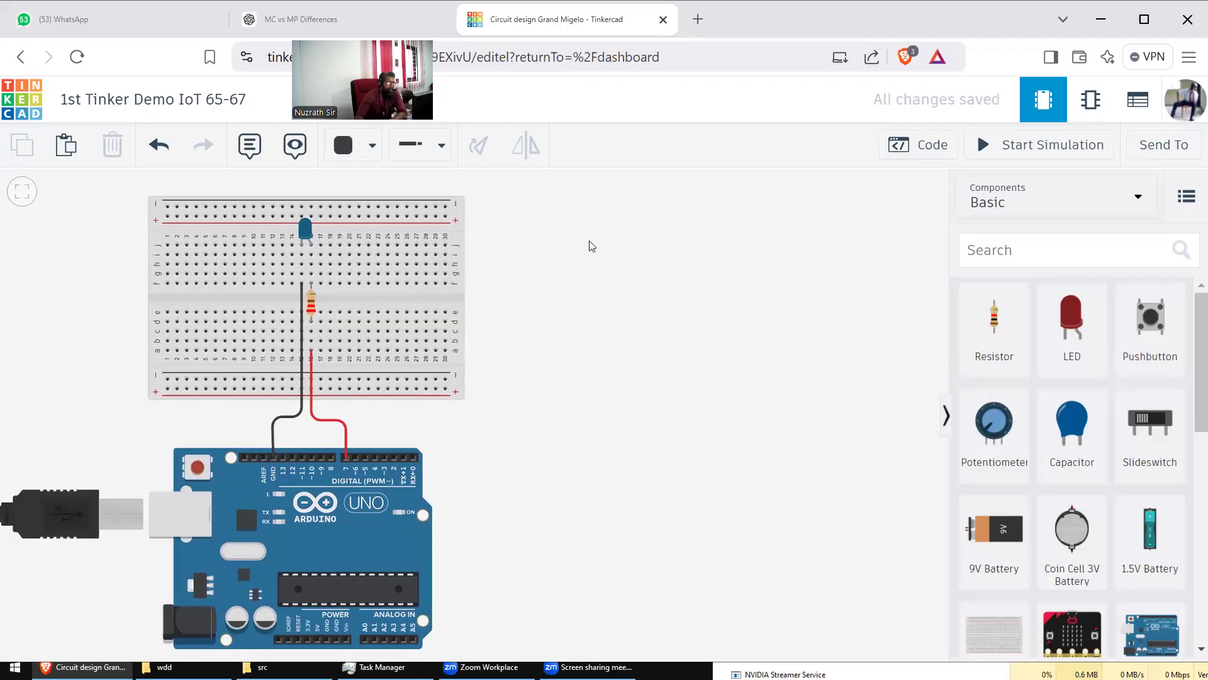
{"action": "left_click_drag", "start_coordinate": [624, 287], "coordinate": [651, 280]}
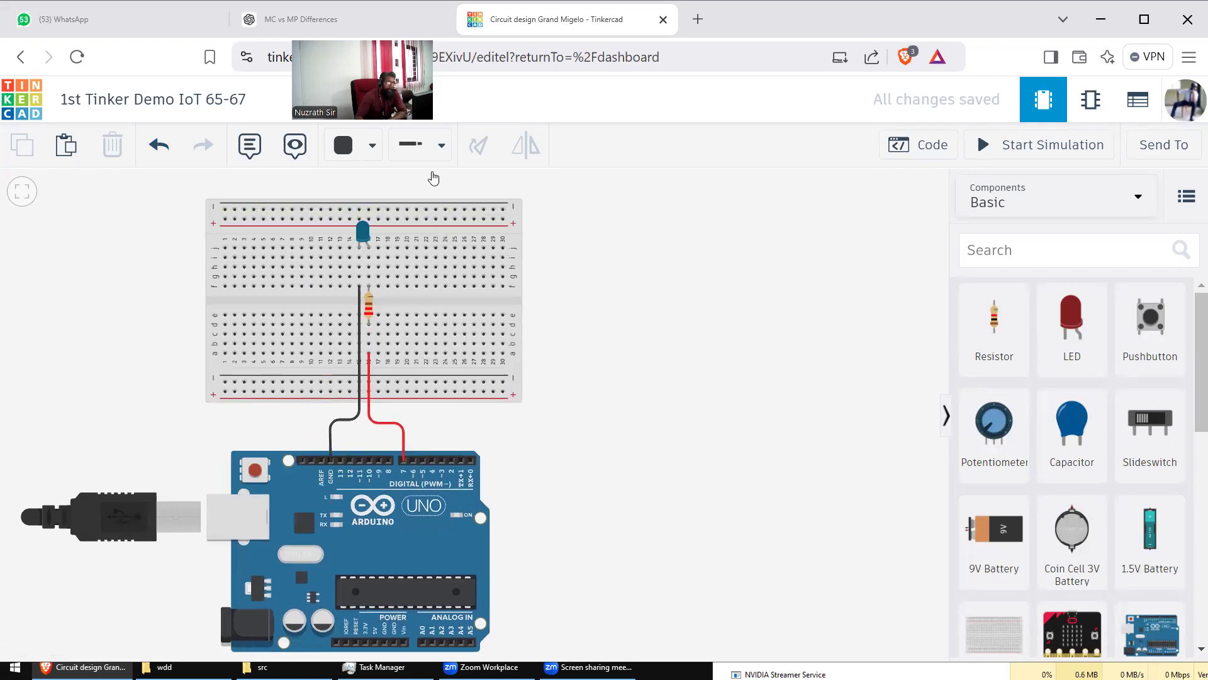
Step: Return to the dashboard and create a new Circuits design
{"action": "left_click", "coordinate": [22, 98]}
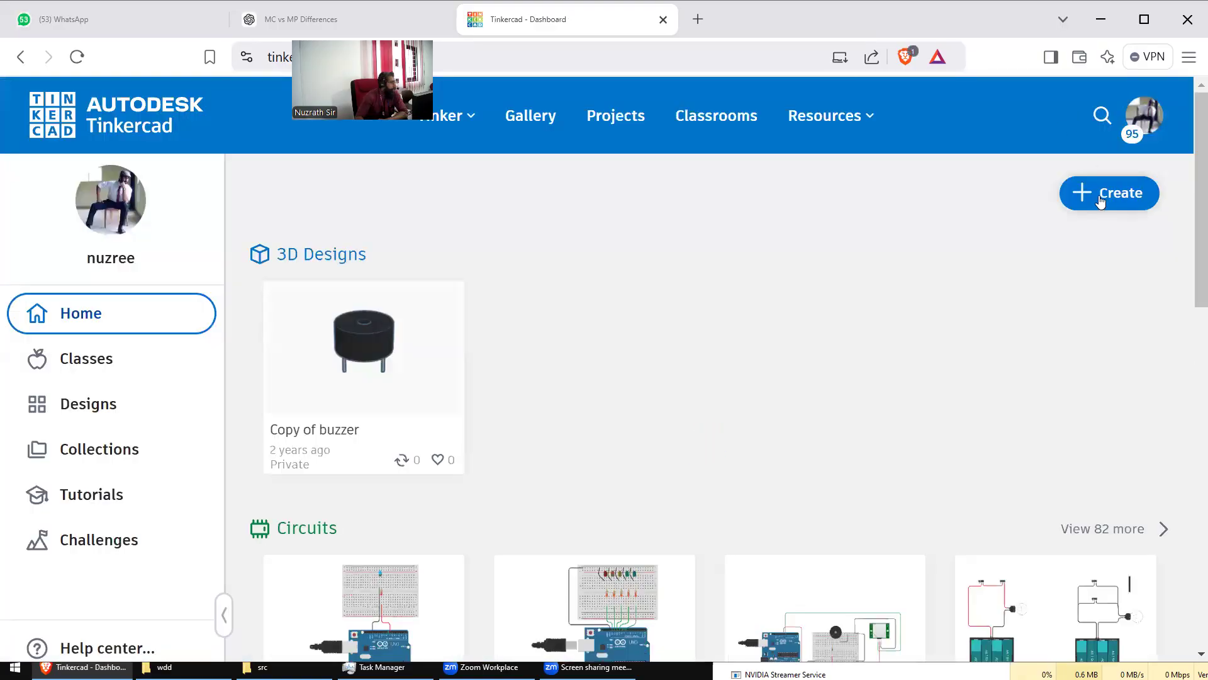
{"action": "left_click", "coordinate": [1100, 200]}
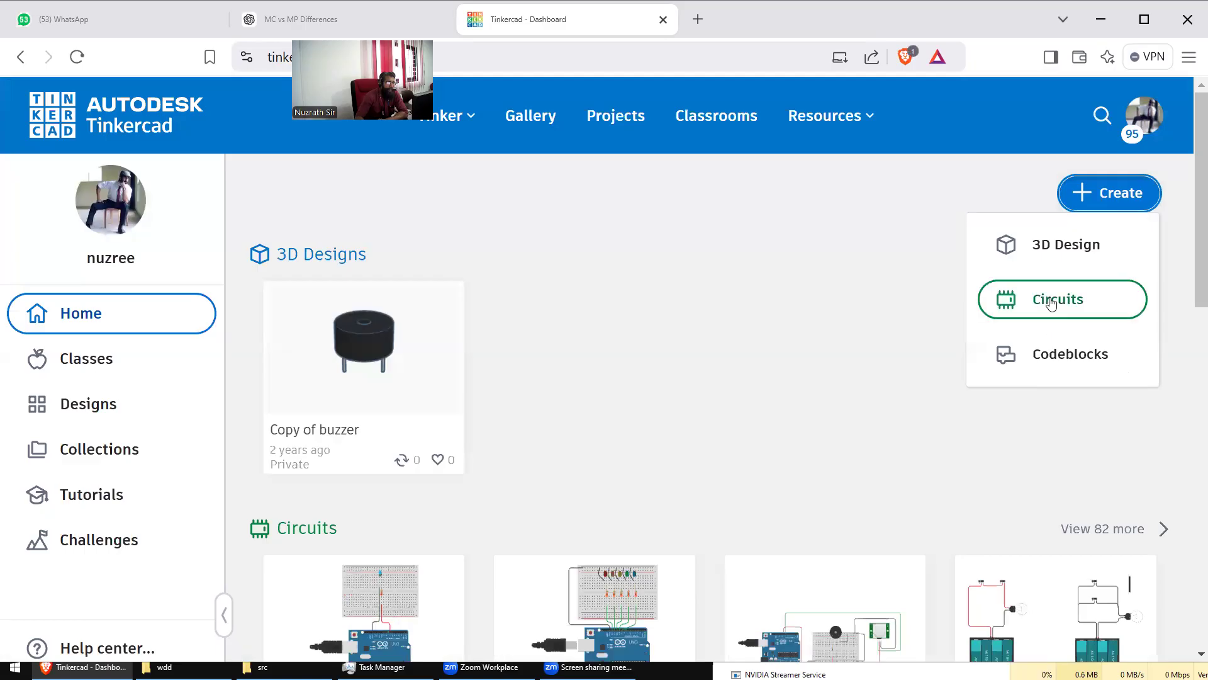
{"action": "left_click", "coordinate": [1050, 304]}
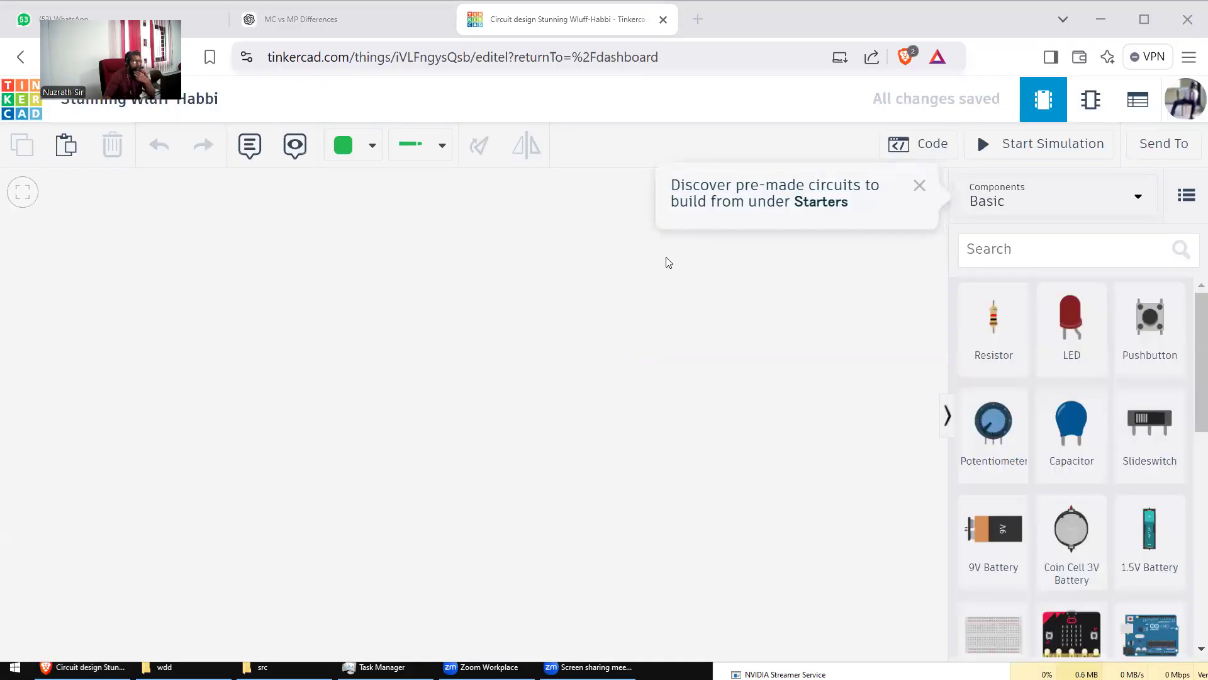
Step: Dismiss the Starters tip and place a breadboard on the canvas
{"action": "left_click", "coordinate": [921, 187]}
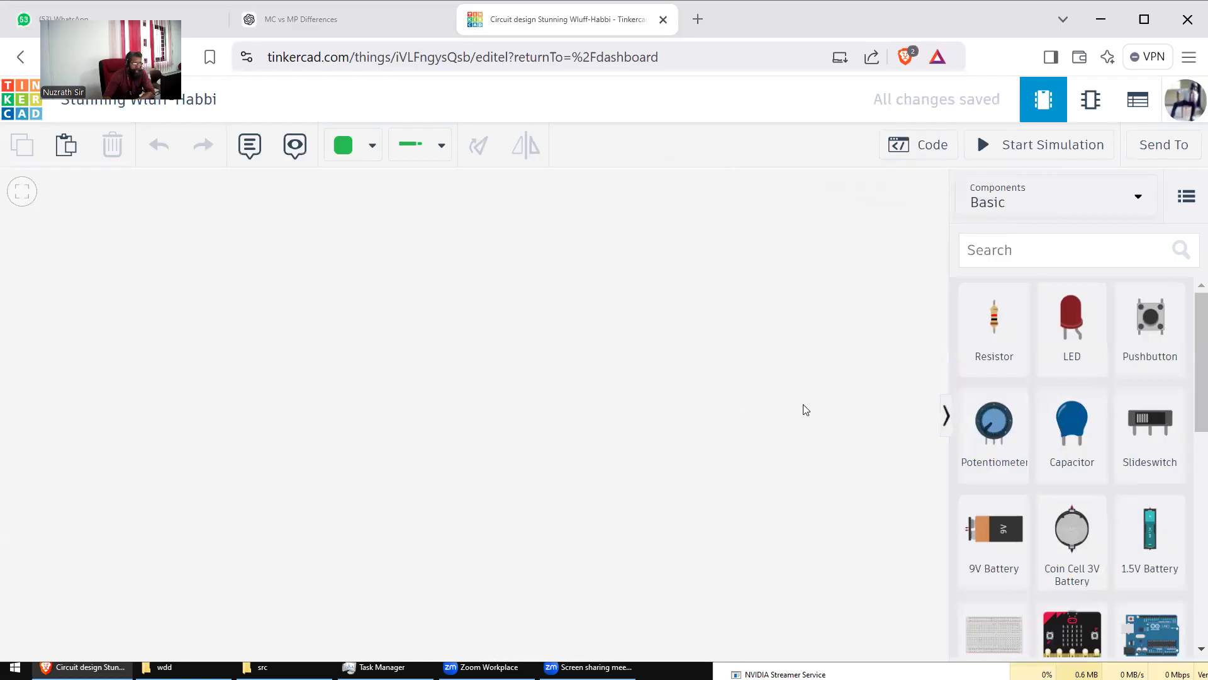
{"action": "left_click", "coordinate": [995, 632]}
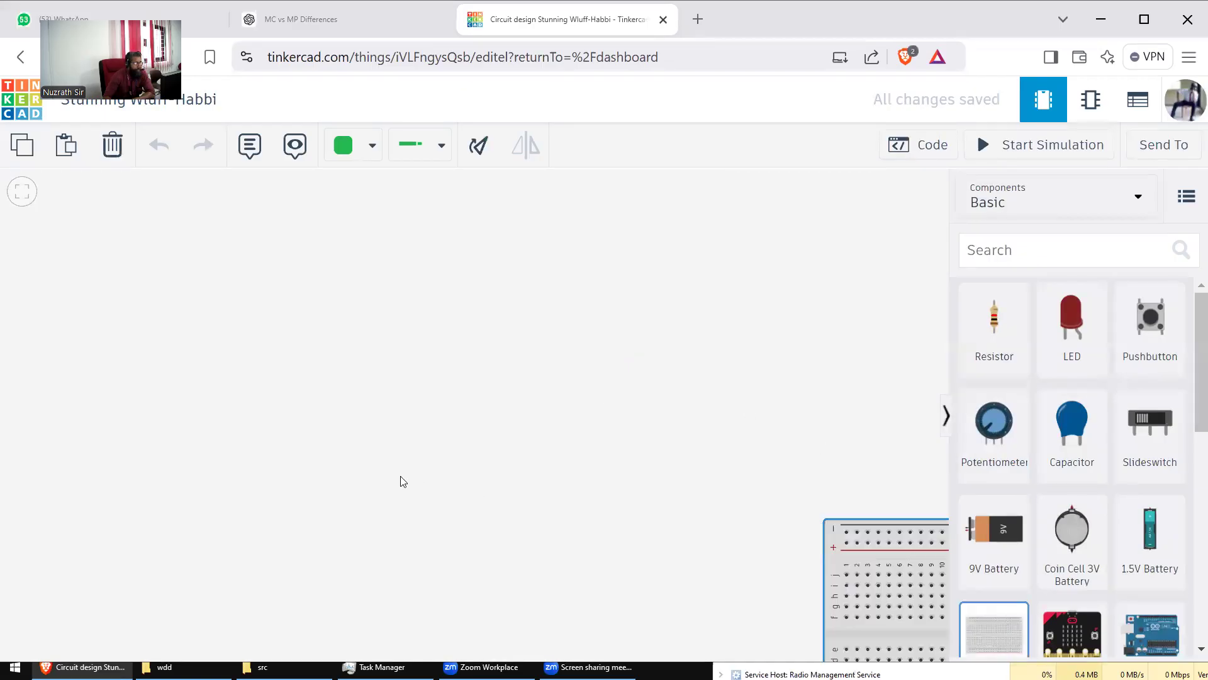
{"action": "left_click", "coordinate": [369, 489]}
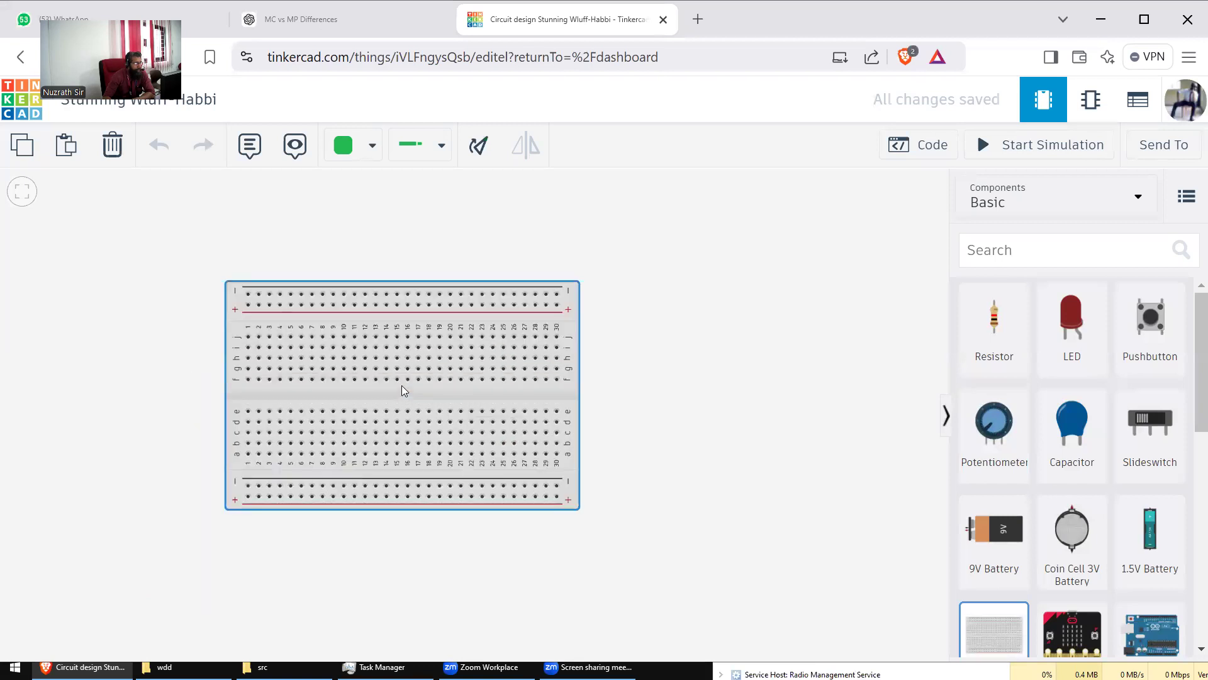
{"action": "left_click", "coordinate": [671, 445]}
Step: Add an Arduino Uno R3 just below the breadboard
{"action": "left_click", "coordinate": [1164, 626]}
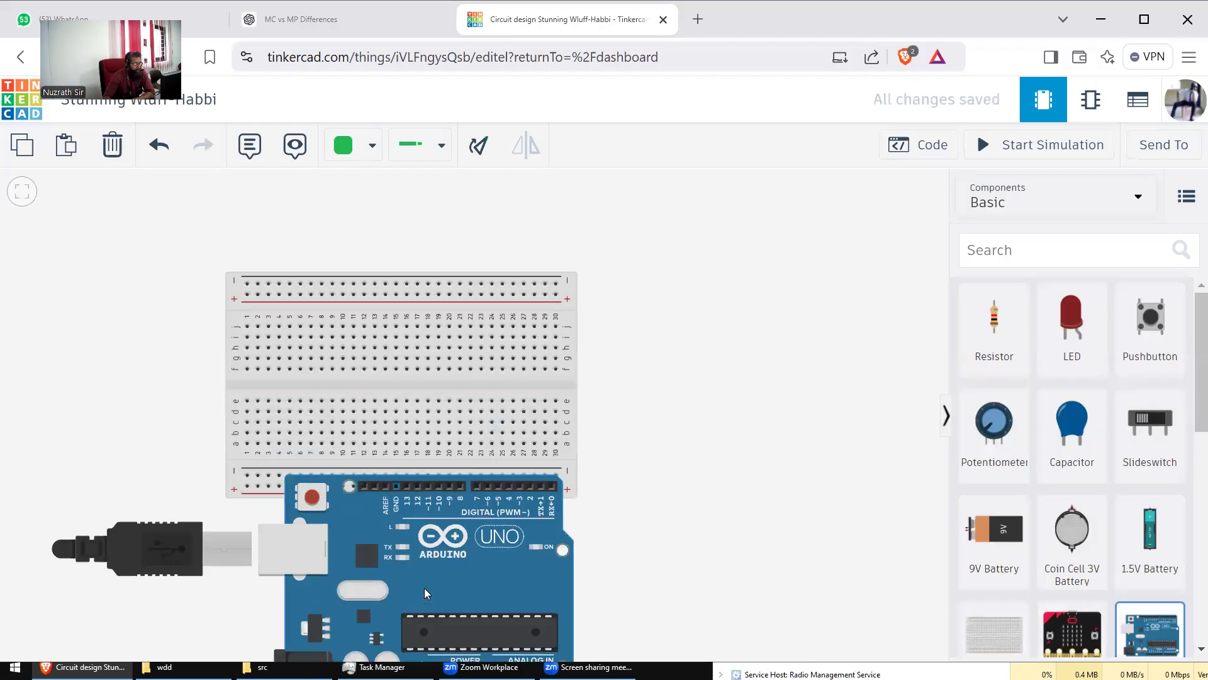
{"action": "left_click", "coordinate": [424, 588]}
{"action": "left_click_drag", "start_coordinate": [444, 556], "coordinate": [439, 586]}
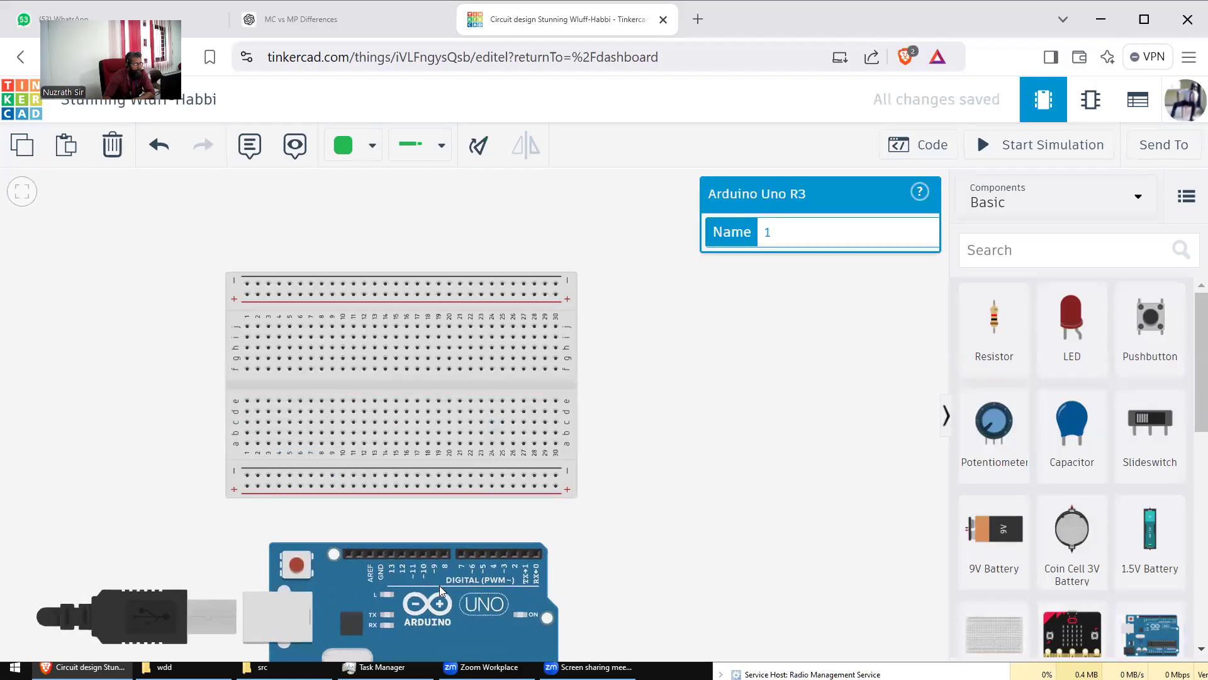
{"action": "left_click", "coordinate": [649, 499]}
Step: Place four LEDs along the breadboard's upper rows and even out their spacing
{"action": "left_click_drag", "start_coordinate": [1078, 328], "coordinate": [338, 322]}
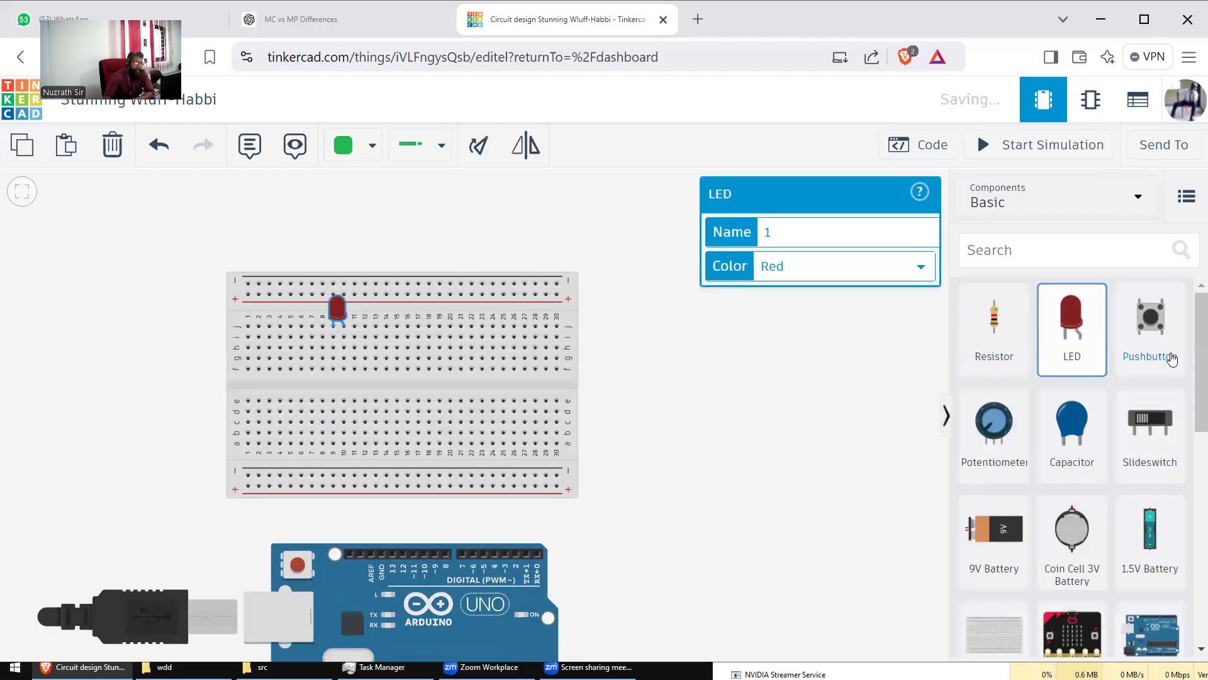
{"action": "left_click_drag", "start_coordinate": [1078, 330], "coordinate": [387, 329]}
{"action": "left_click_drag", "start_coordinate": [1073, 334], "coordinate": [410, 328]}
{"action": "left_click_drag", "start_coordinate": [1072, 327], "coordinate": [479, 317]}
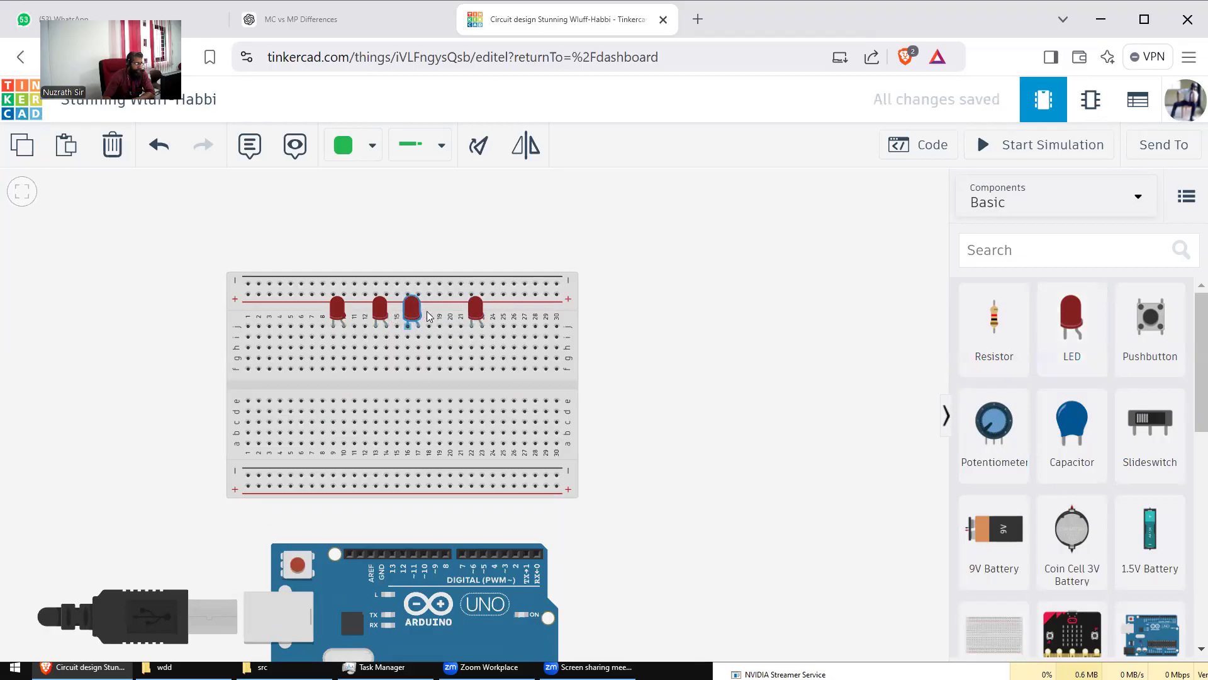
{"action": "left_click_drag", "start_coordinate": [378, 310], "coordinate": [467, 311]}
{"action": "left_click", "coordinate": [433, 310]}
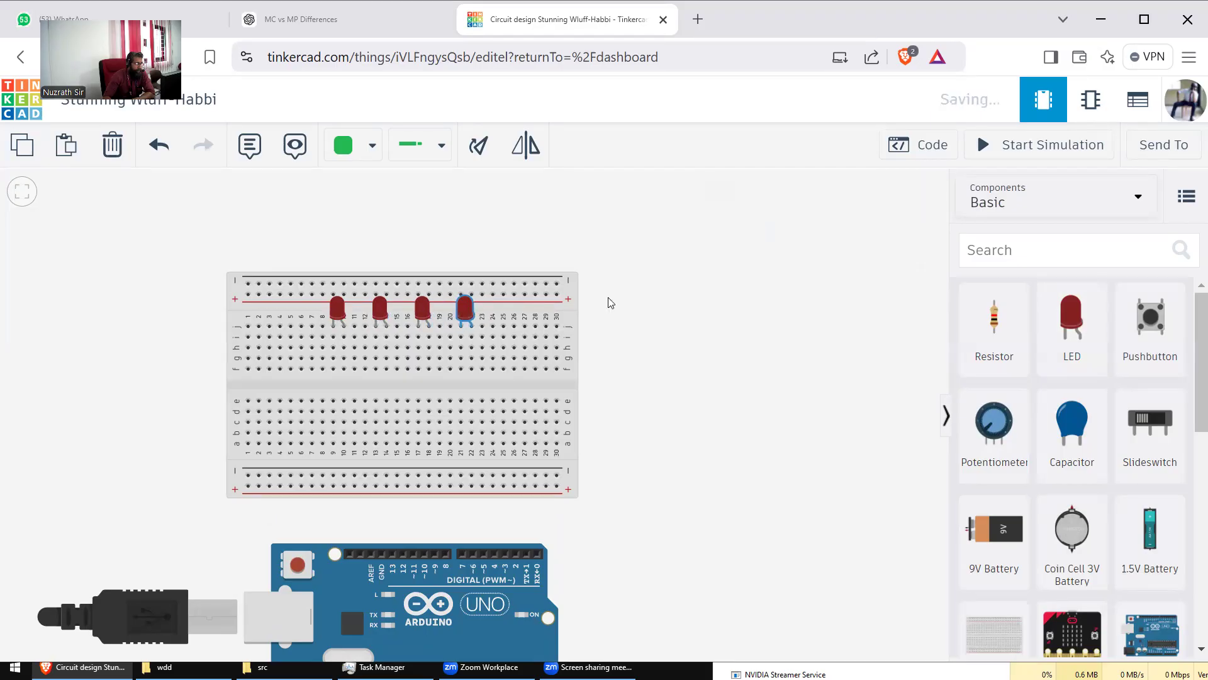
{"action": "left_click", "coordinate": [610, 302]}
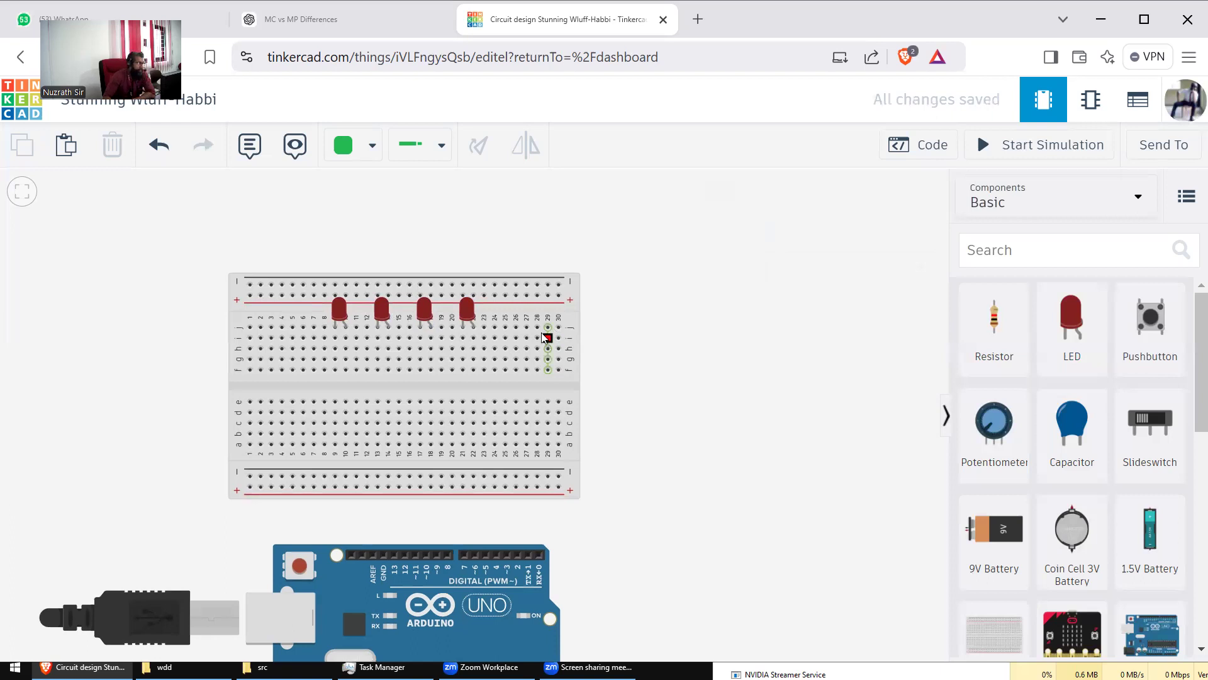
{"action": "left_click", "coordinate": [374, 312]}
Step: Set the second LED's colour to Green
{"action": "left_click", "coordinate": [385, 310]}
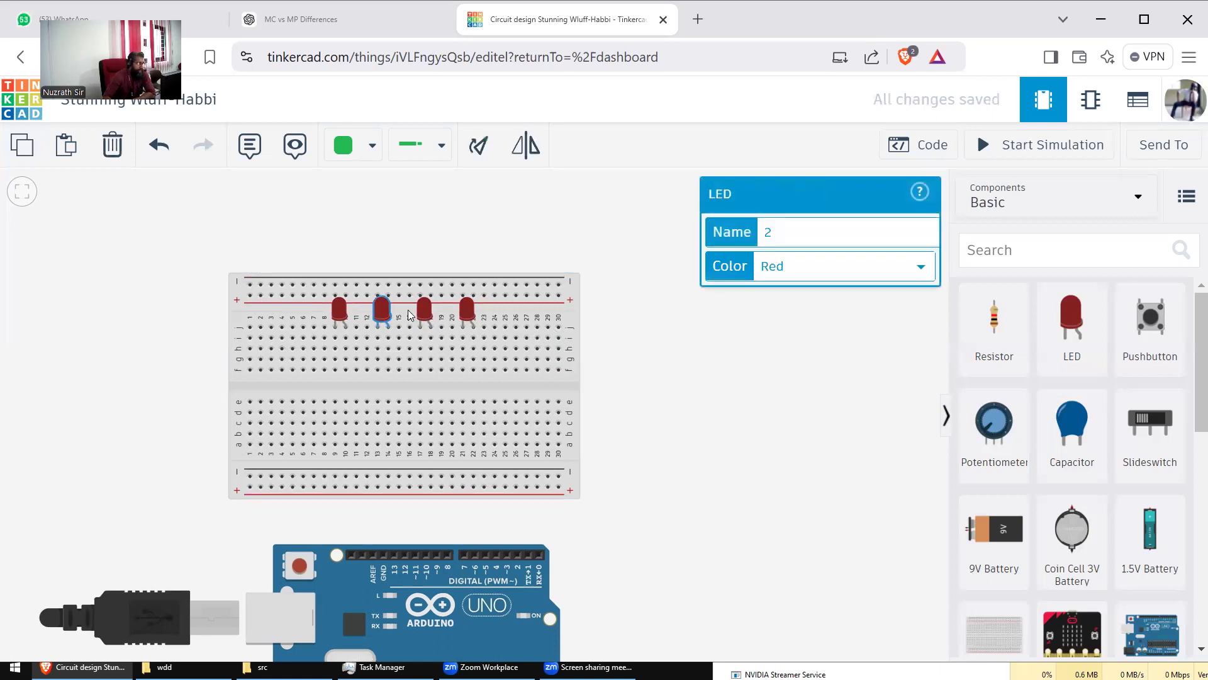
{"action": "left_click", "coordinate": [759, 267]}
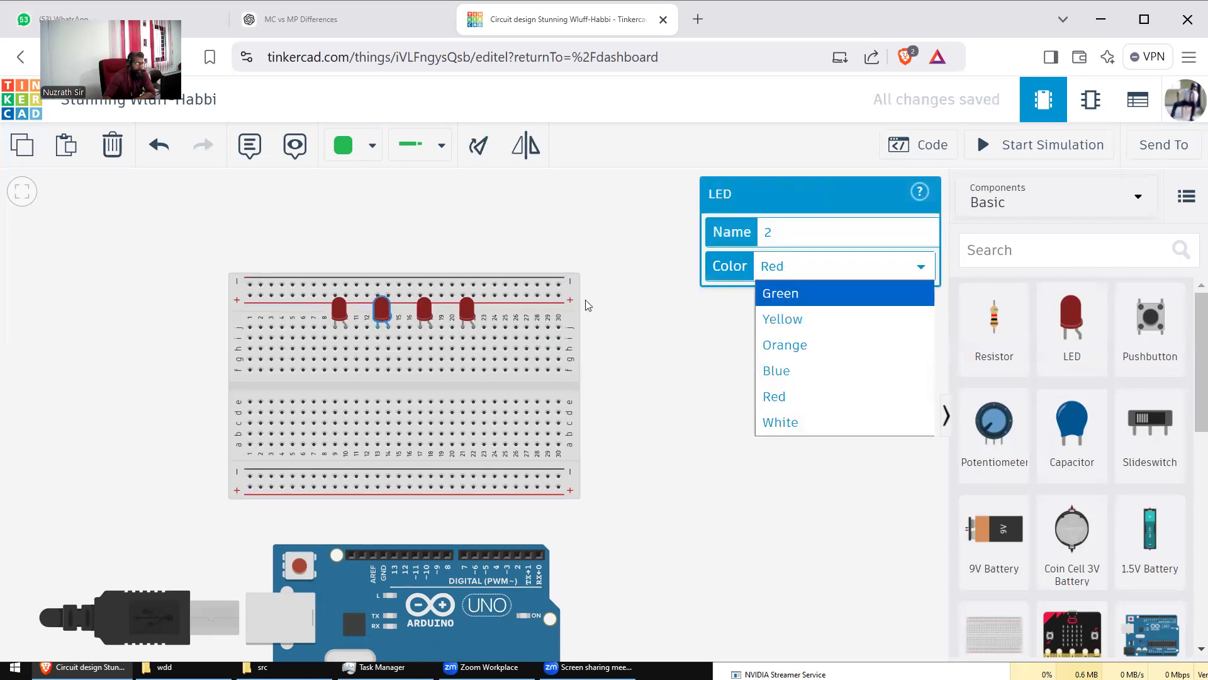
{"action": "left_click", "coordinate": [780, 294]}
Step: Set the third LED's colour to White
{"action": "left_click", "coordinate": [425, 309]}
{"action": "left_click", "coordinate": [791, 270]}
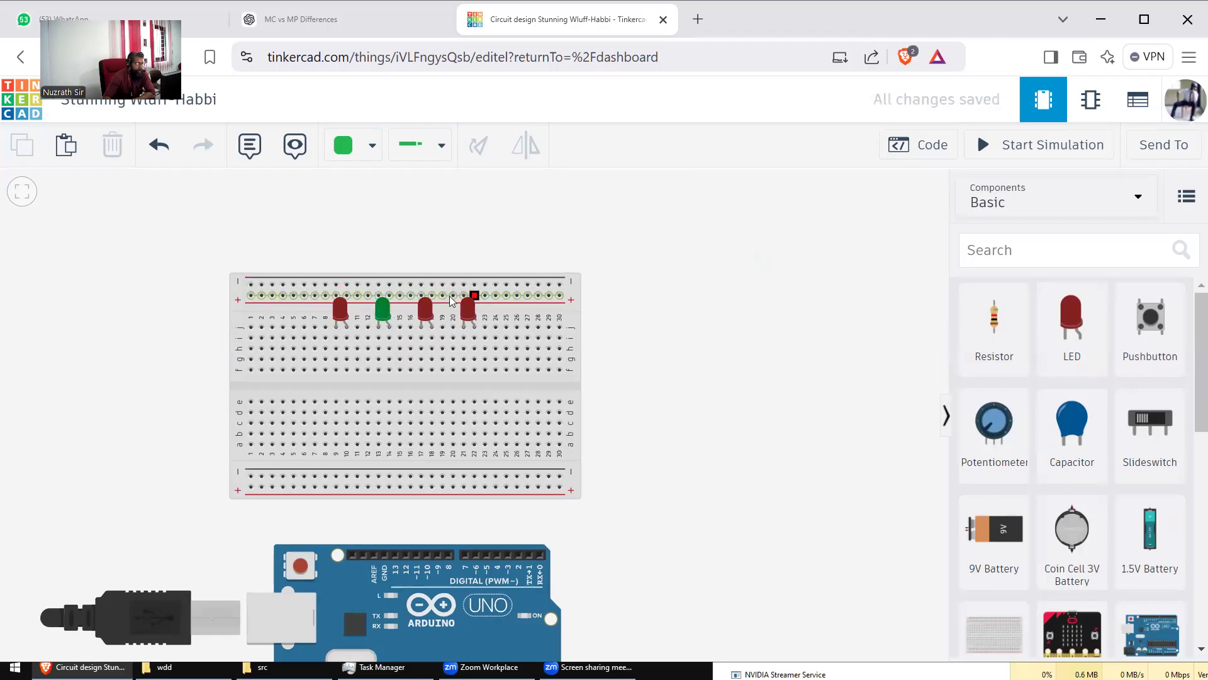
{"action": "left_click", "coordinate": [426, 309]}
{"action": "left_click", "coordinate": [463, 309]}
{"action": "left_click", "coordinate": [424, 307]}
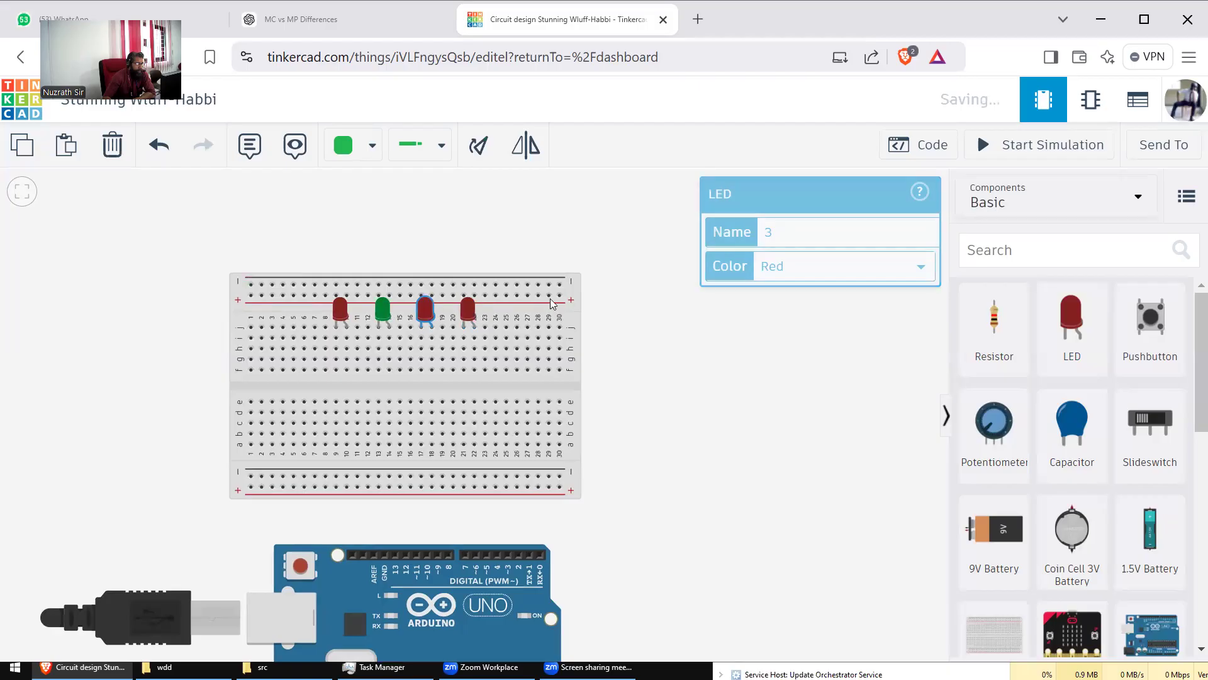
{"action": "scroll", "coordinate": [715, 314], "scroll_direction": "up", "scroll_amount": 1}
{"action": "scroll", "coordinate": [483, 309], "scroll_direction": "down", "scroll_amount": 3}
{"action": "left_click", "coordinate": [699, 300]}
{"action": "left_click", "coordinate": [428, 311]}
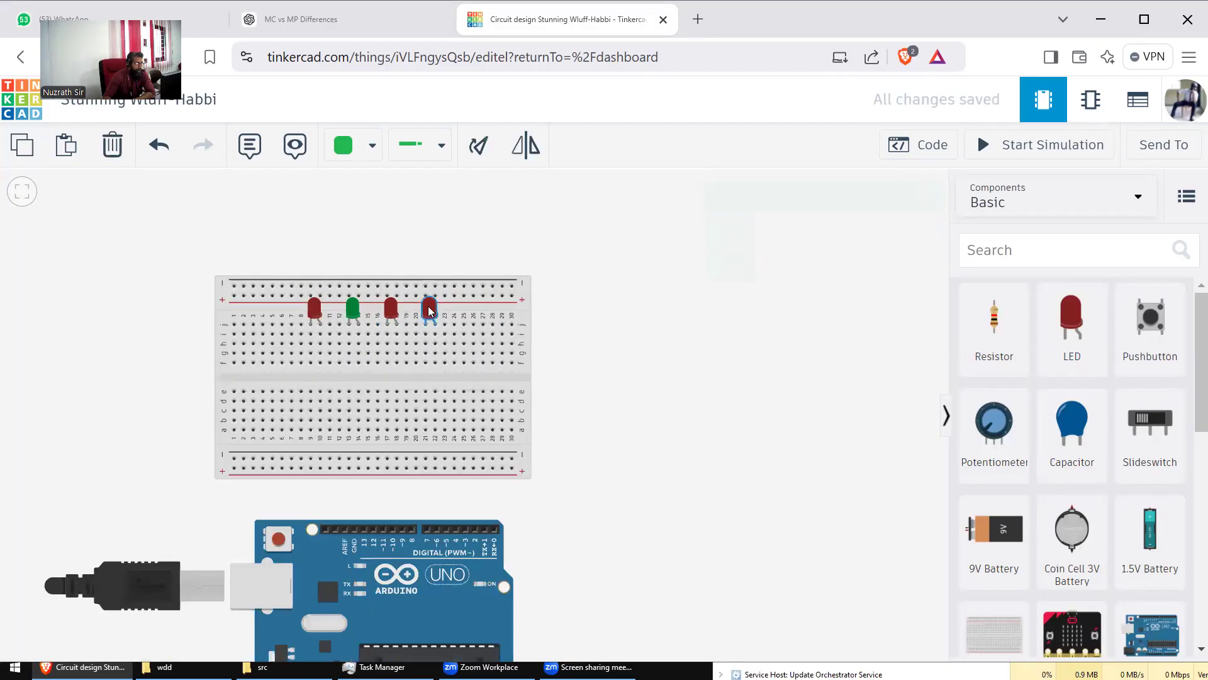
{"action": "scroll", "coordinate": [692, 312], "scroll_direction": "up", "scroll_amount": 1}
{"action": "scroll", "coordinate": [683, 322], "scroll_direction": "down", "scroll_amount": 2}
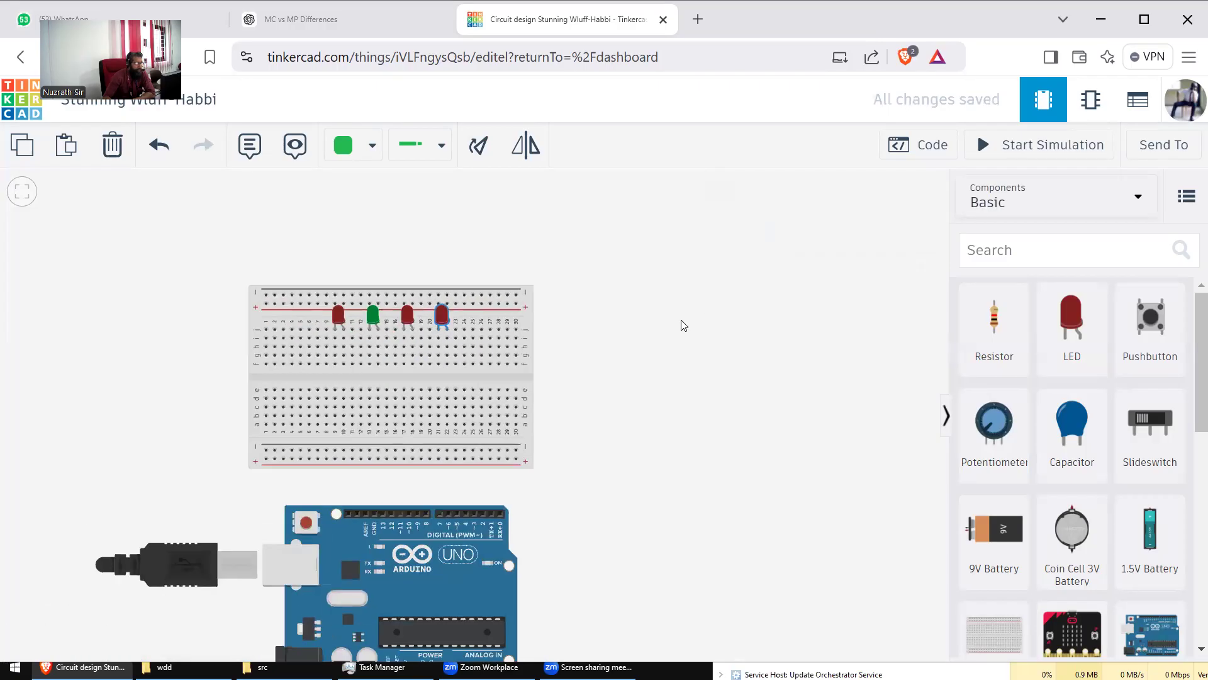
{"action": "left_click", "coordinate": [414, 320]}
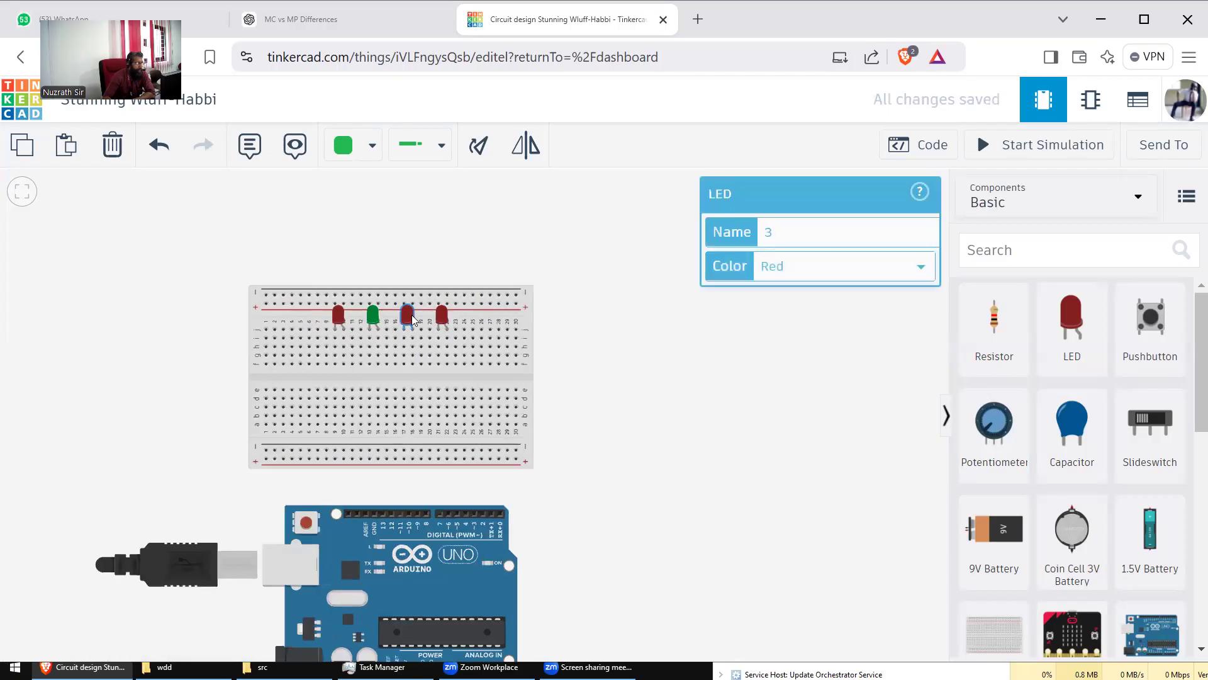
{"action": "left_click", "coordinate": [838, 267]}
{"action": "left_click", "coordinate": [805, 421]}
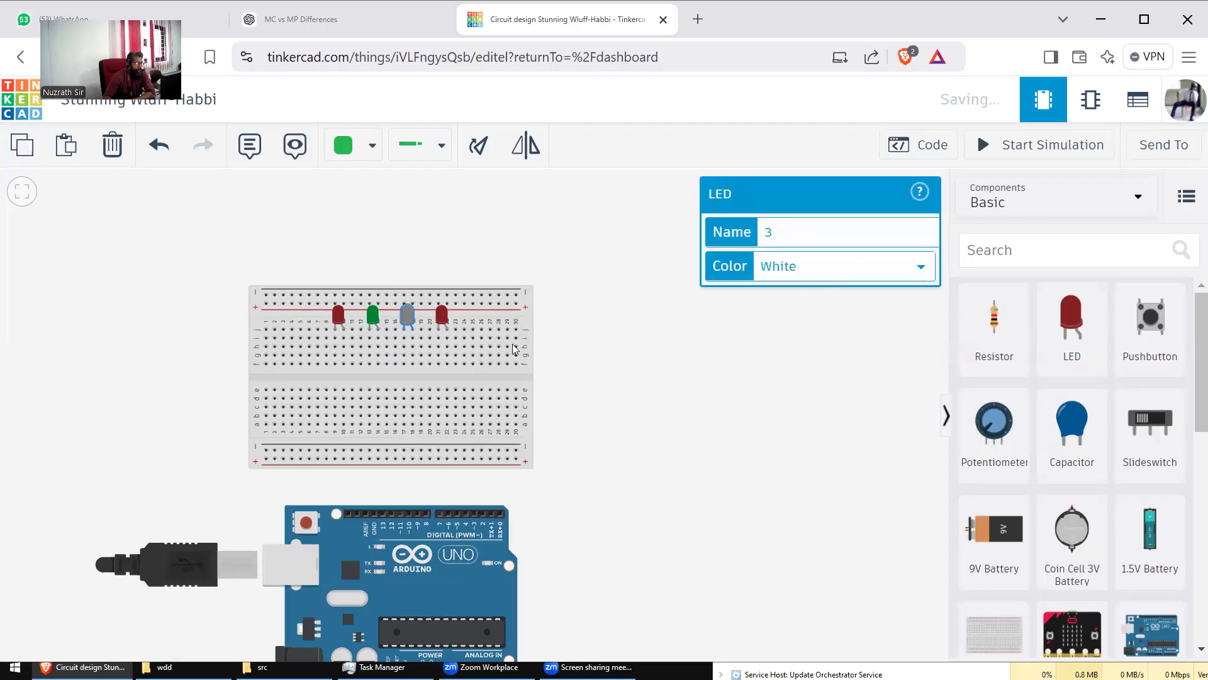
Step: Set the fourth LED's colour to Blue
{"action": "left_click", "coordinate": [440, 318]}
{"action": "left_click", "coordinate": [832, 268]}
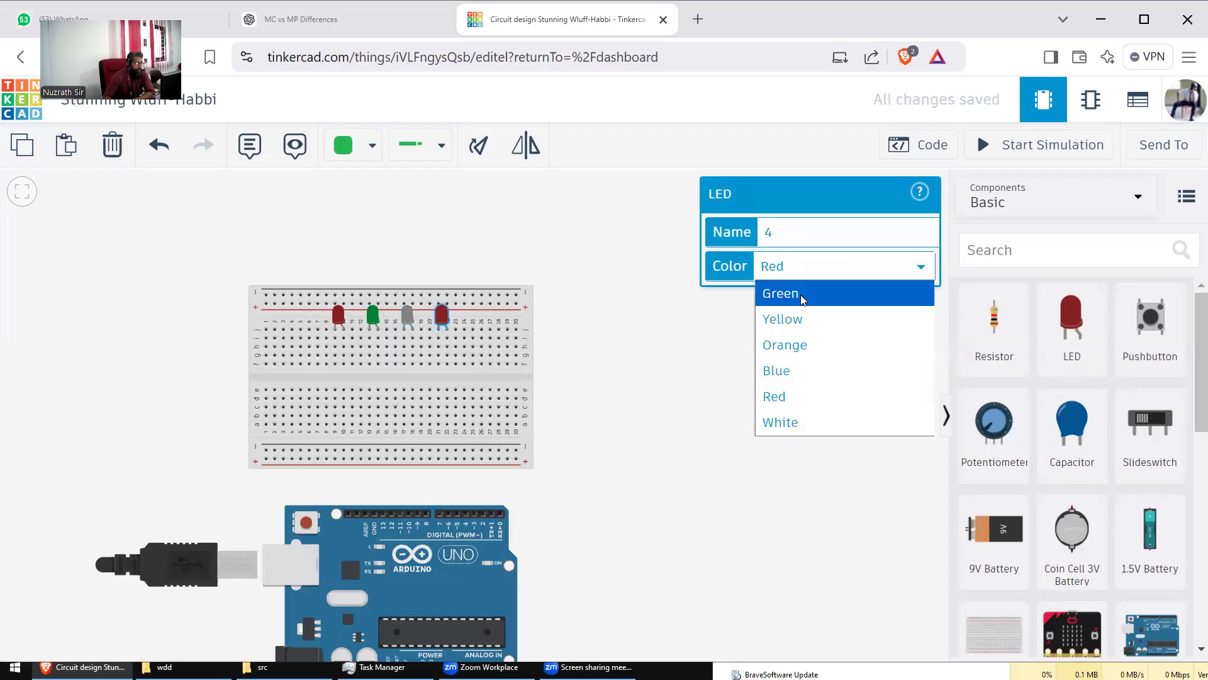
{"action": "left_click", "coordinate": [780, 371]}
{"action": "left_click", "coordinate": [686, 345]}
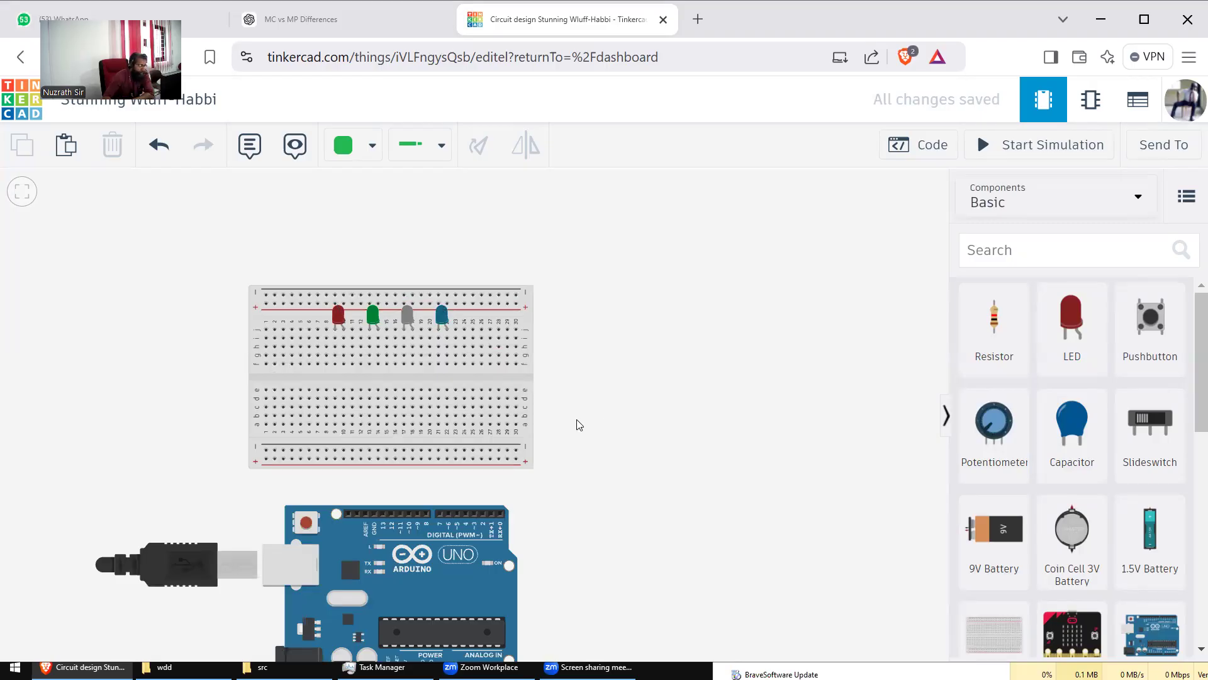
{"action": "scroll", "coordinate": [609, 363], "scroll_direction": "down", "scroll_amount": 1}
{"action": "scroll", "coordinate": [610, 363], "scroll_direction": "down", "scroll_amount": 5}
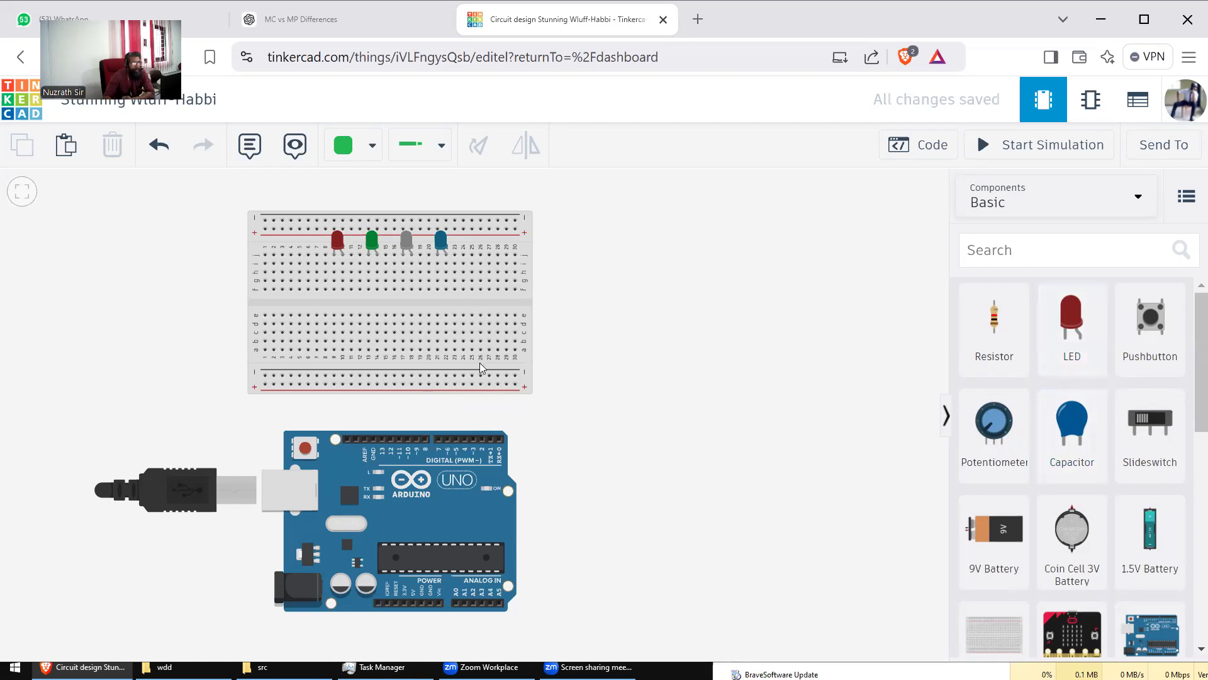
Step: Add a resistor across the centre gap at column 10 and set it to 220 Ω
{"action": "scroll", "coordinate": [578, 383], "scroll_direction": "up", "scroll_amount": 4}
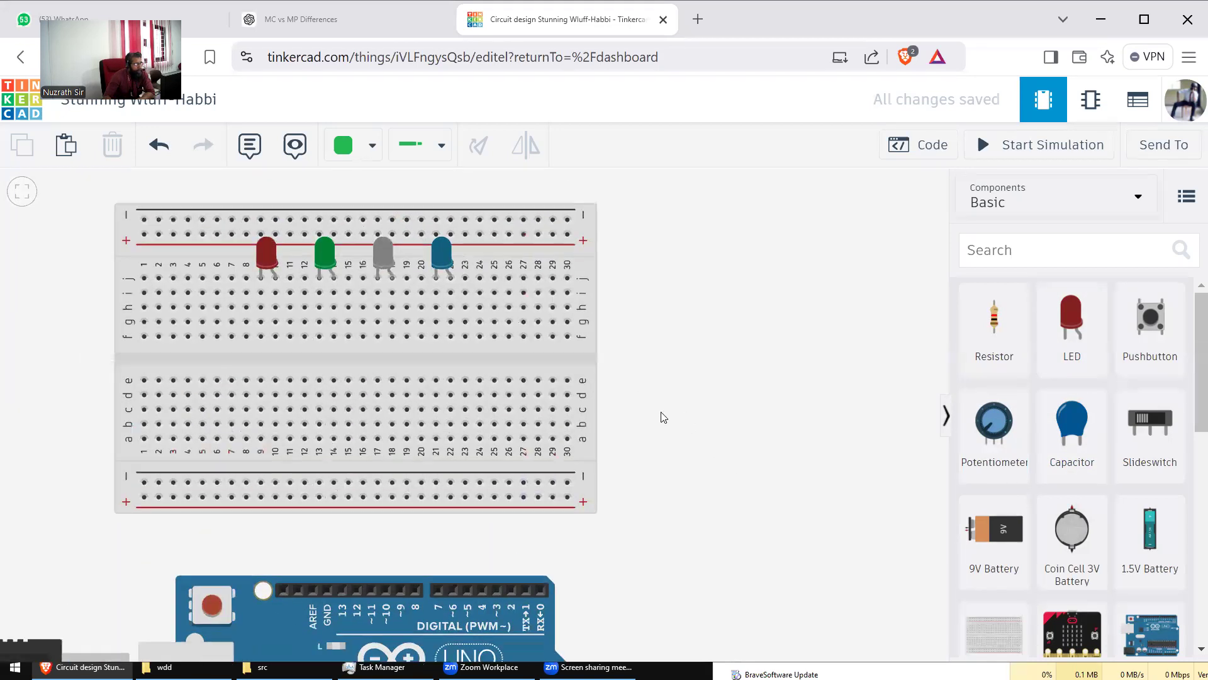
{"action": "left_click_drag", "start_coordinate": [638, 388], "coordinate": [617, 364]}
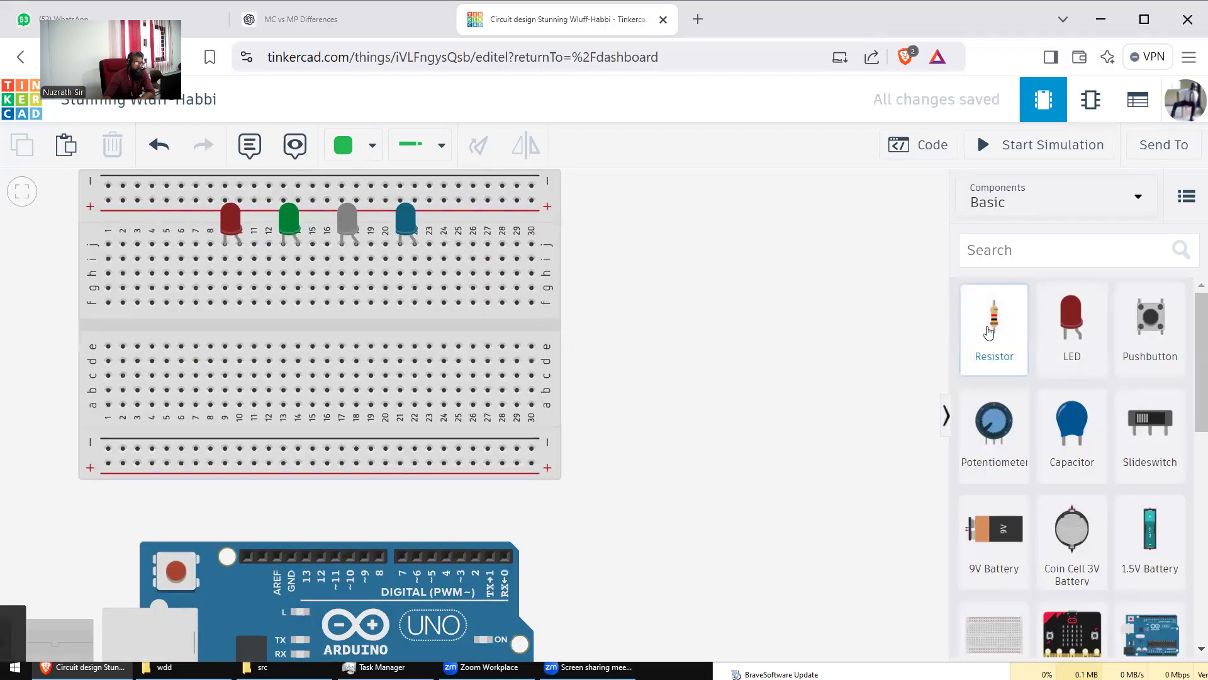
{"action": "left_click_drag", "start_coordinate": [989, 331], "coordinate": [239, 323]}
{"action": "double_click", "coordinate": [793, 265]}
{"action": "type", "text": "220"}
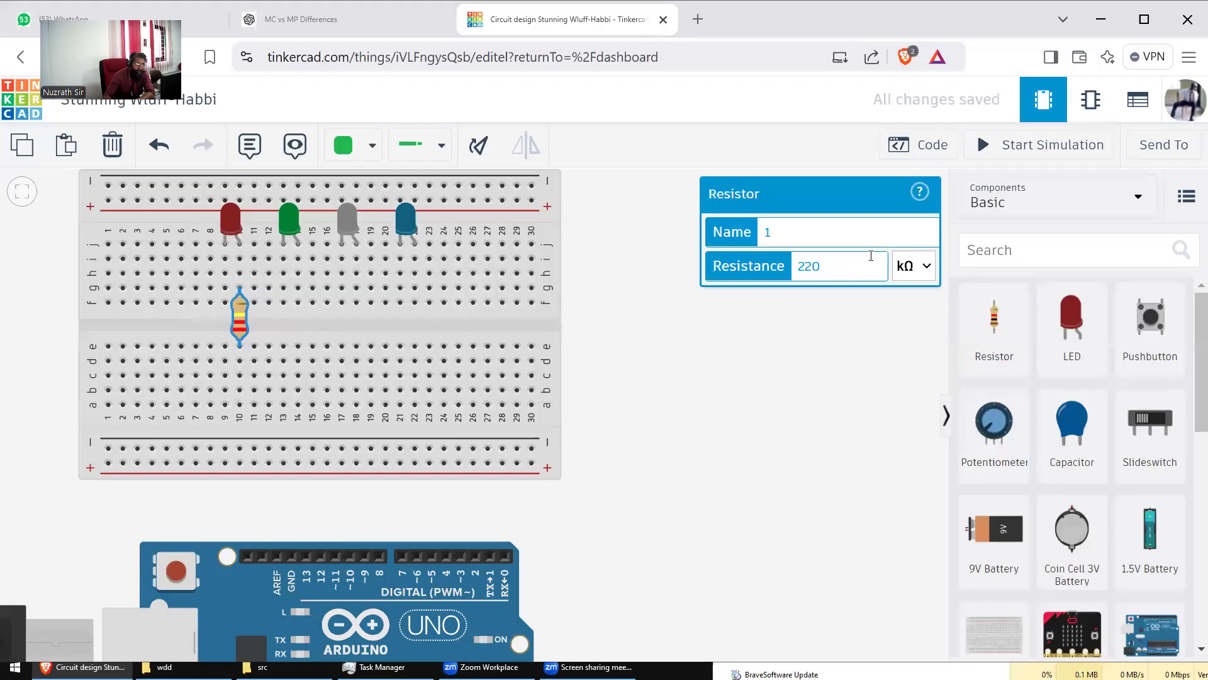
{"action": "left_click", "coordinate": [910, 267]}
{"action": "left_click", "coordinate": [914, 398]}
{"action": "left_click", "coordinate": [723, 390]}
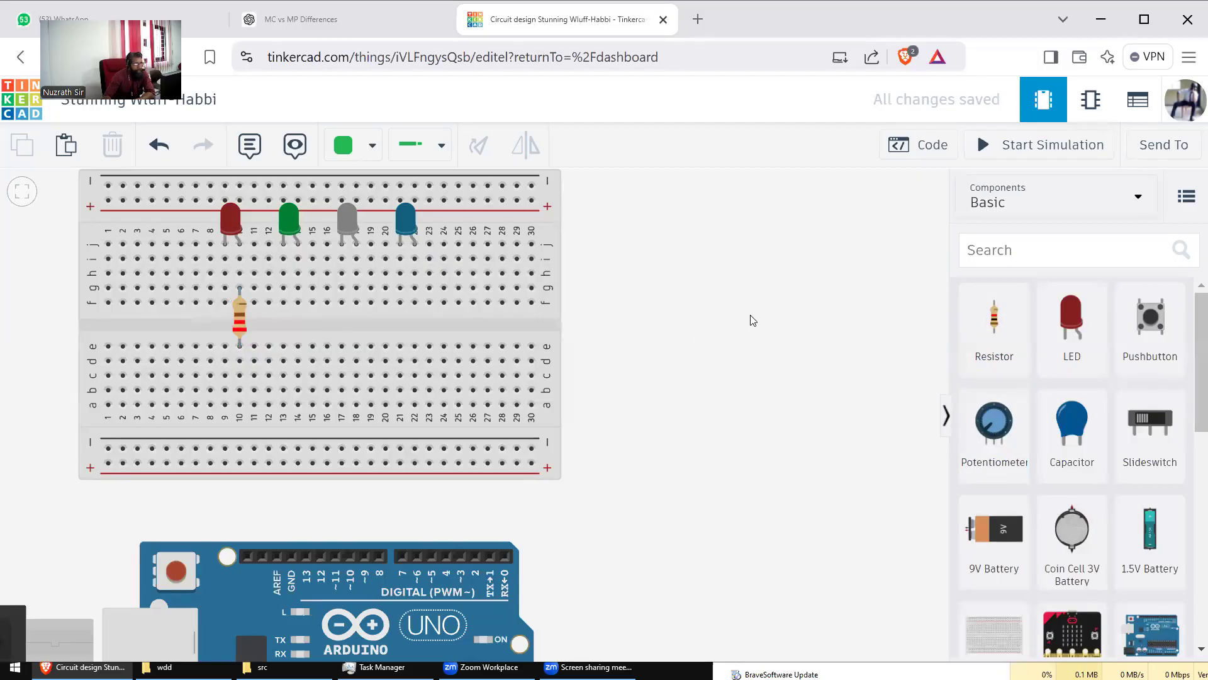
Step: Paste three copies of the resistor at columns 14, 18 and 22
{"action": "left_click", "coordinate": [239, 318]}
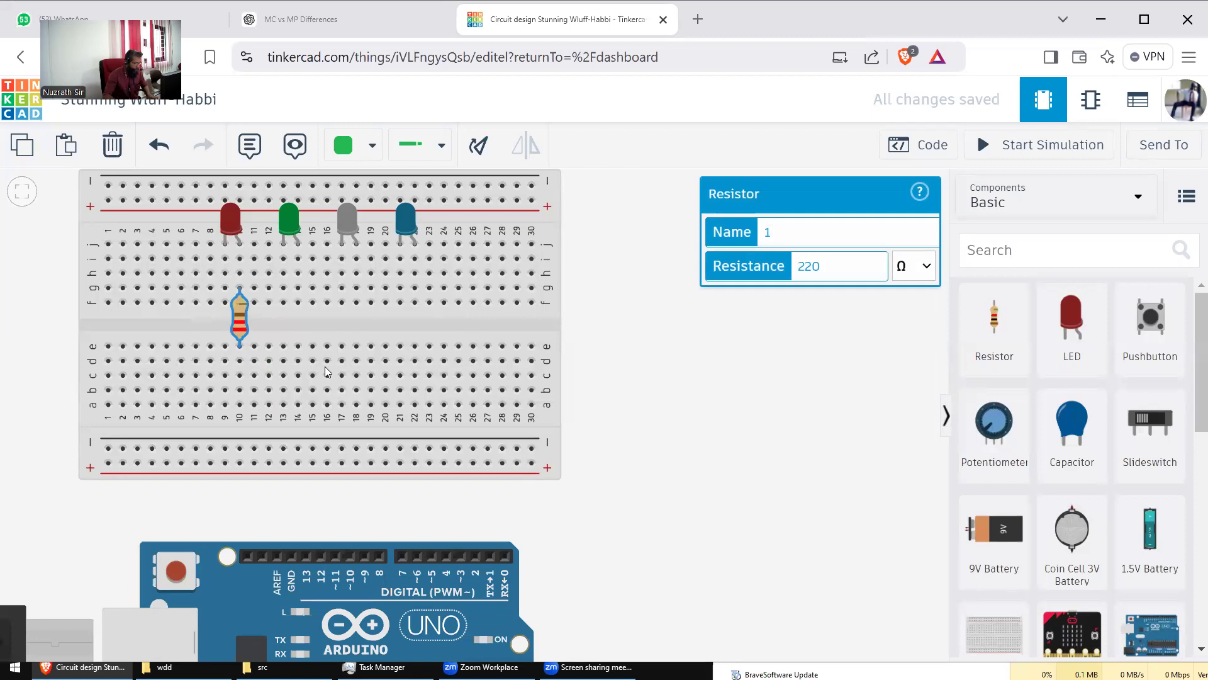
{"action": "key", "text": "ctrl+v"}
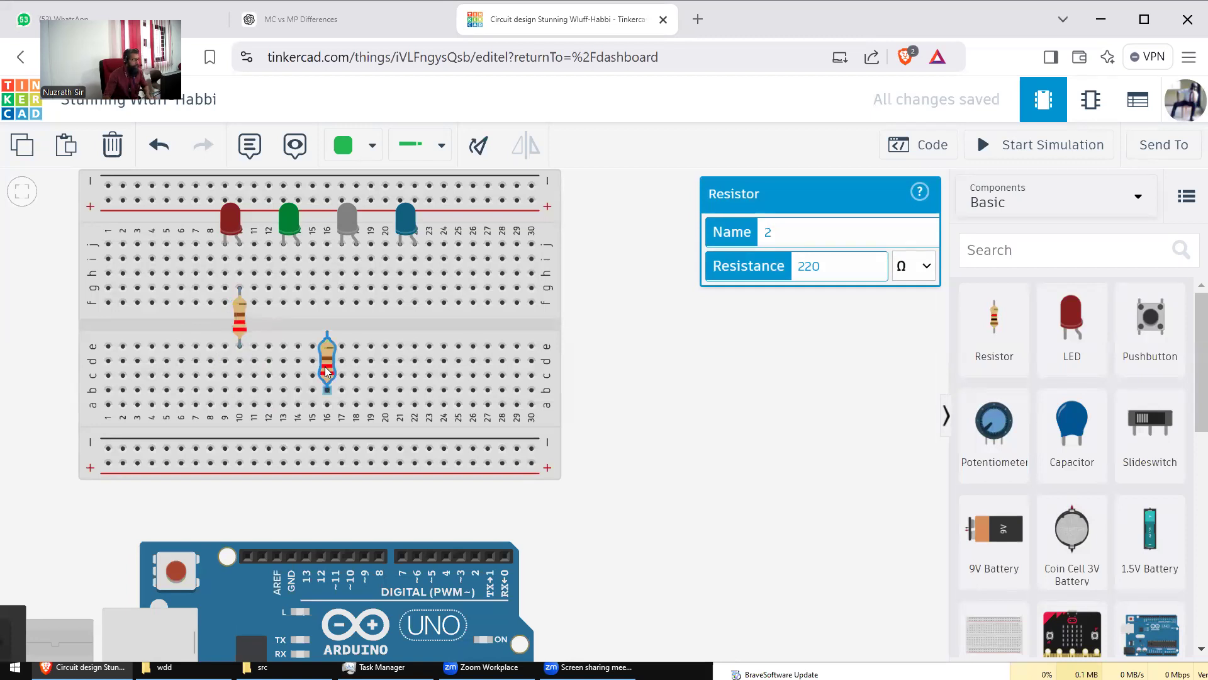
{"action": "left_click_drag", "start_coordinate": [326, 371], "coordinate": [298, 334]}
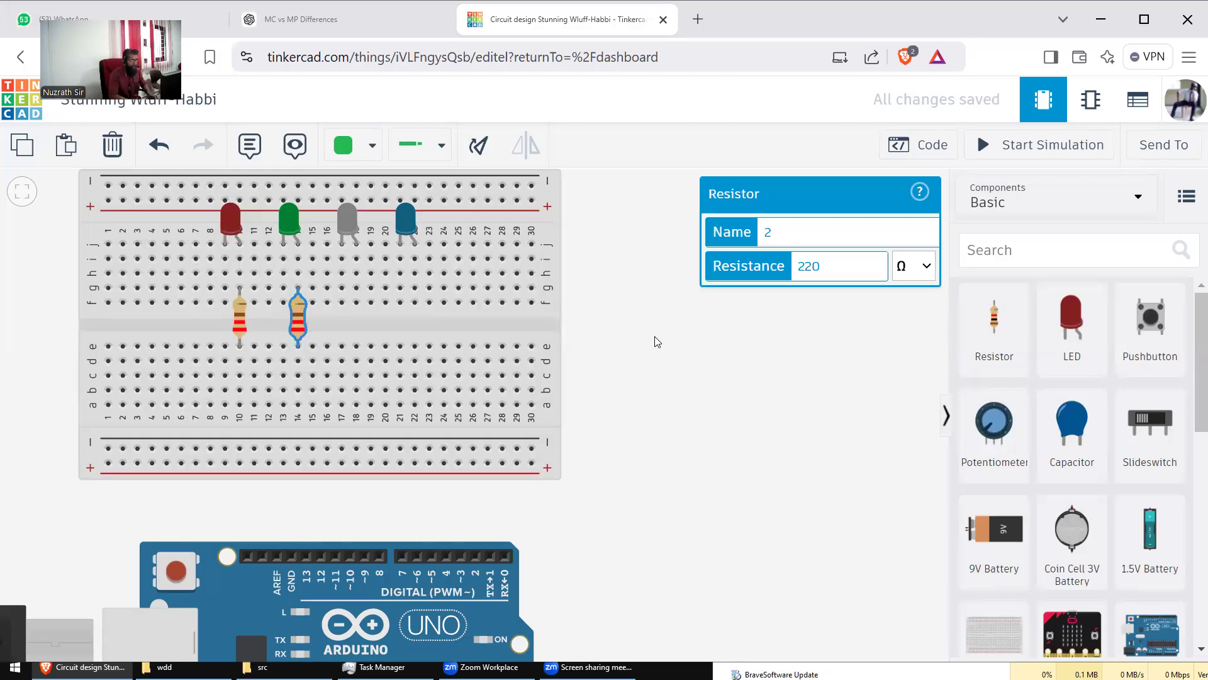
{"action": "key", "text": "ctrl+v"}
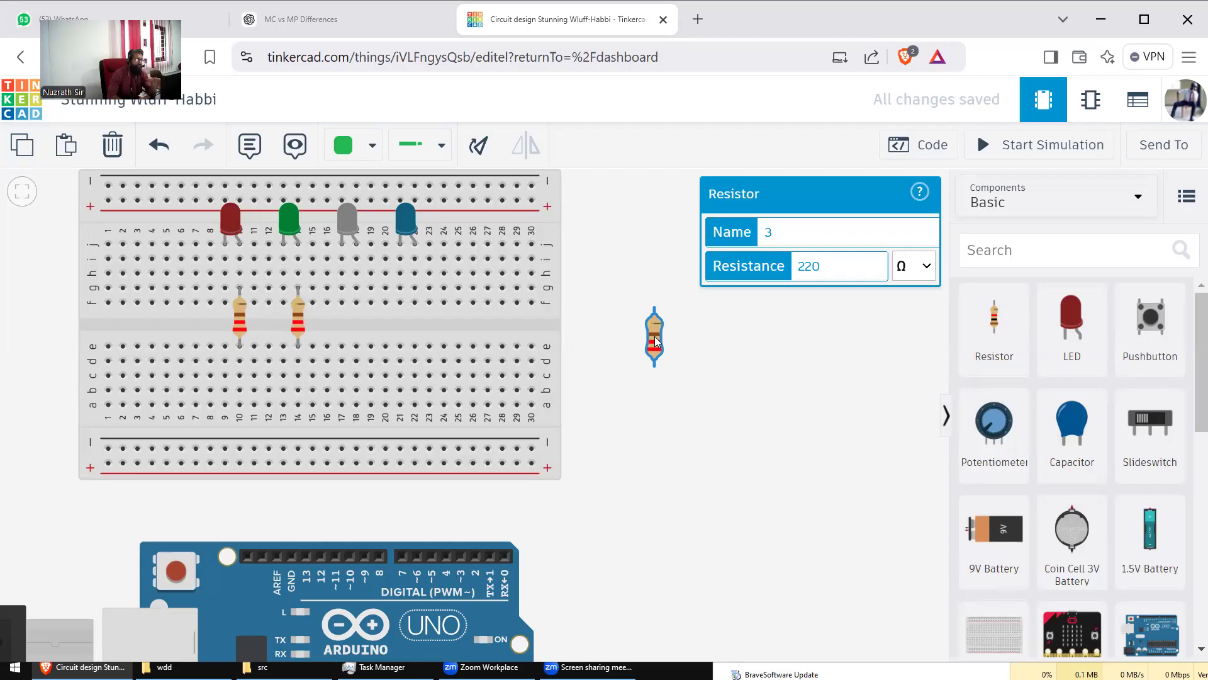
{"action": "left_click_drag", "start_coordinate": [655, 341], "coordinate": [356, 331]}
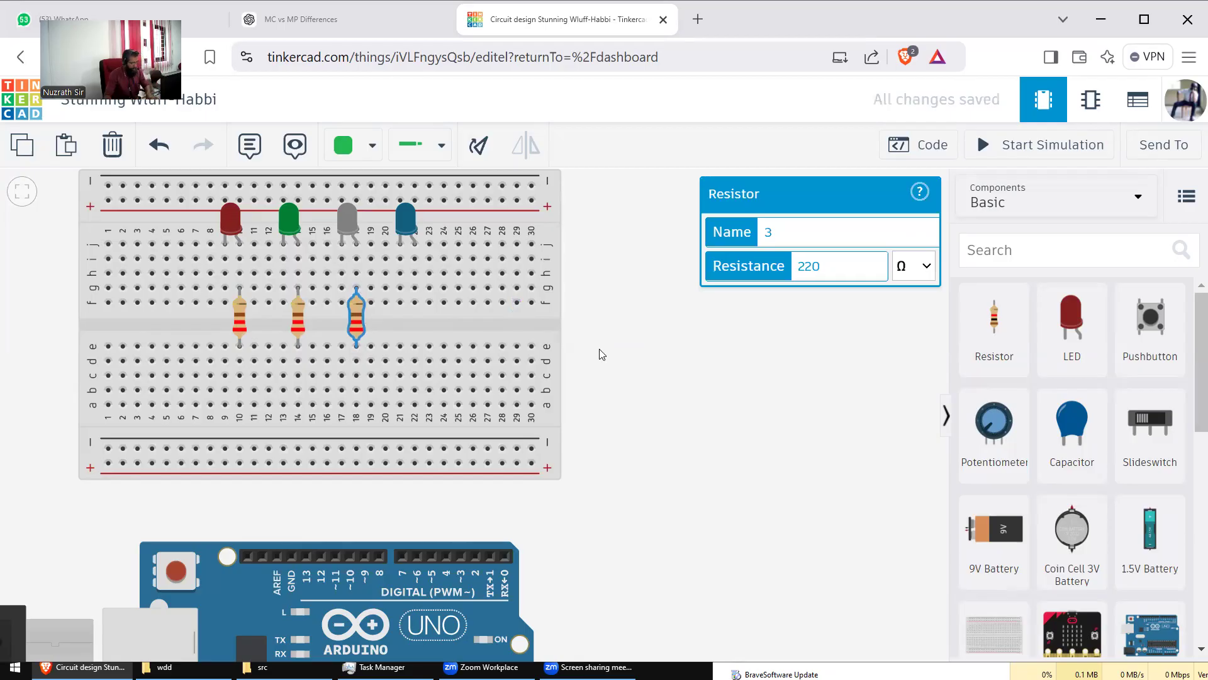
{"action": "key", "text": "ctrl+v"}
{"action": "left_click_drag", "start_coordinate": [600, 354], "coordinate": [415, 322]}
{"action": "left_click", "coordinate": [573, 329]}
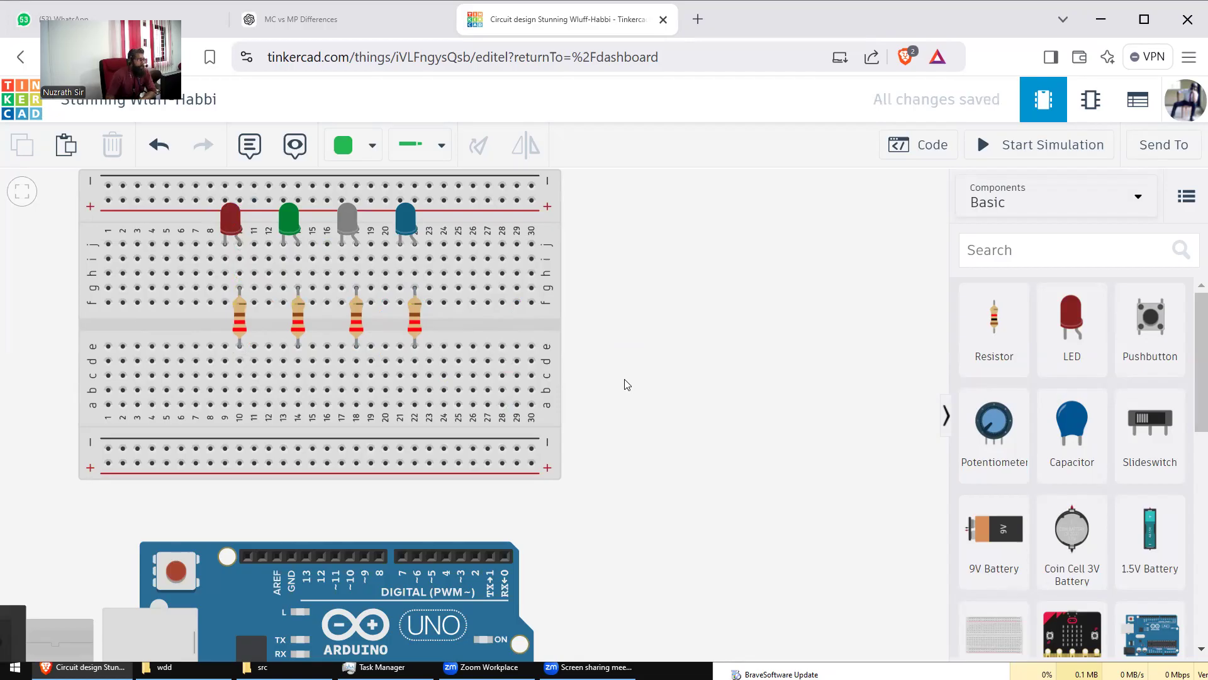
Step: Shift the Arduino left and wire pins D4 and D5 to holes a22 and a18
{"action": "left_click", "coordinate": [390, 576]}
{"action": "left_click_drag", "start_coordinate": [391, 576], "coordinate": [365, 569]}
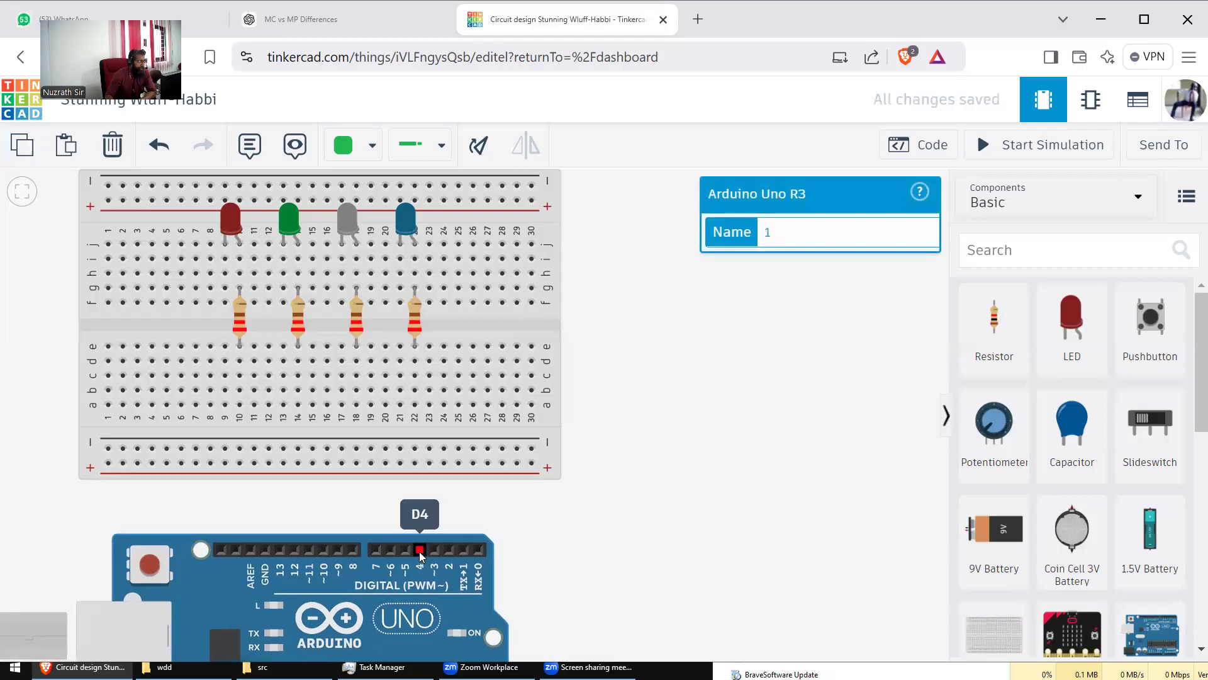
{"action": "left_click", "coordinate": [420, 553]}
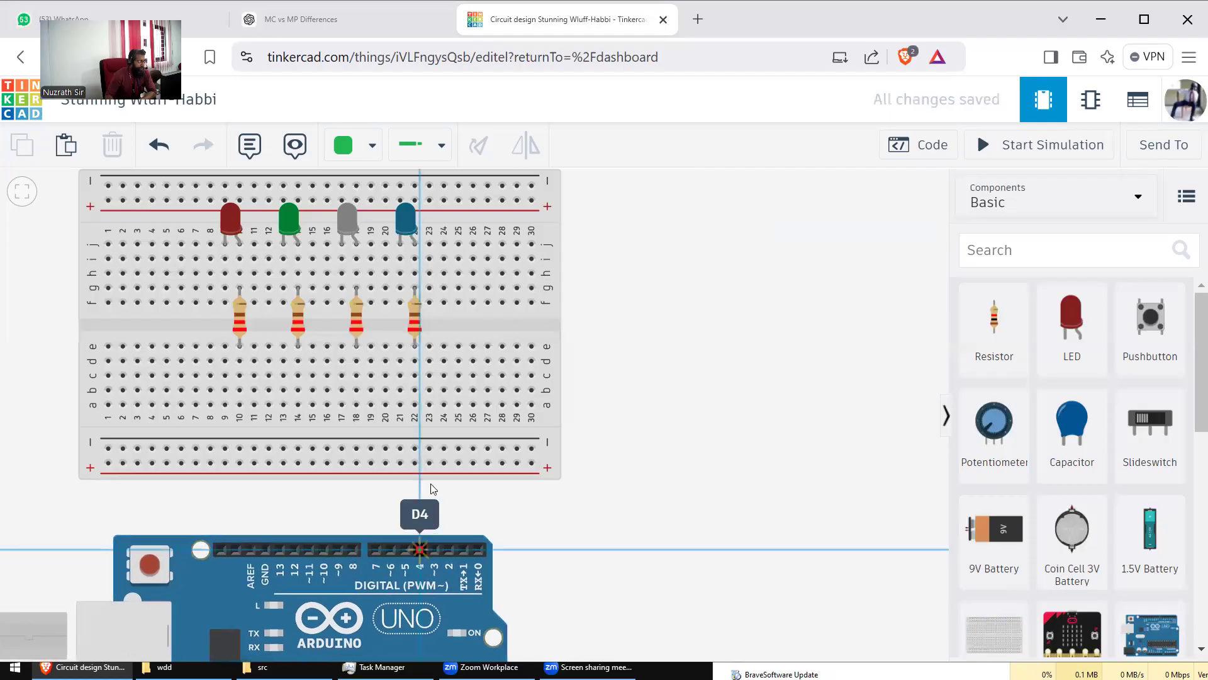
{"action": "left_click", "coordinate": [414, 404]}
{"action": "left_click", "coordinate": [406, 552]}
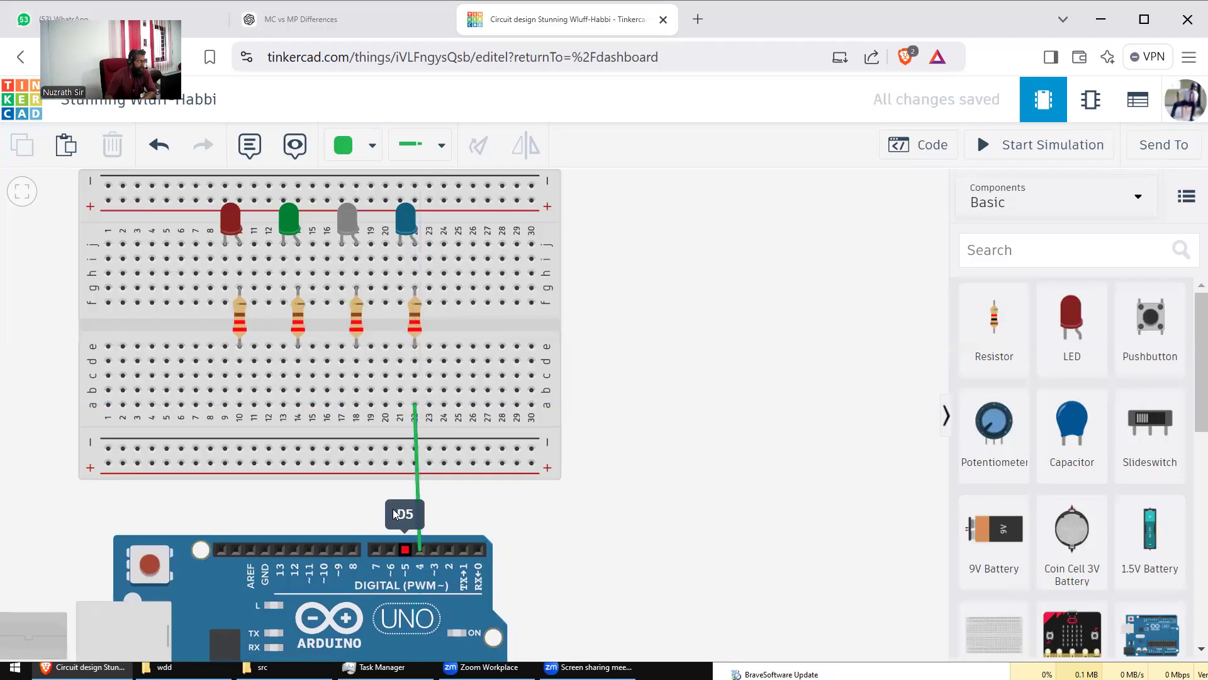
{"action": "left_click", "coordinate": [356, 405]}
Step: Wire pins D6 and D7 to breadboard holes a14 and a10 with green wires
{"action": "left_click", "coordinate": [391, 550]}
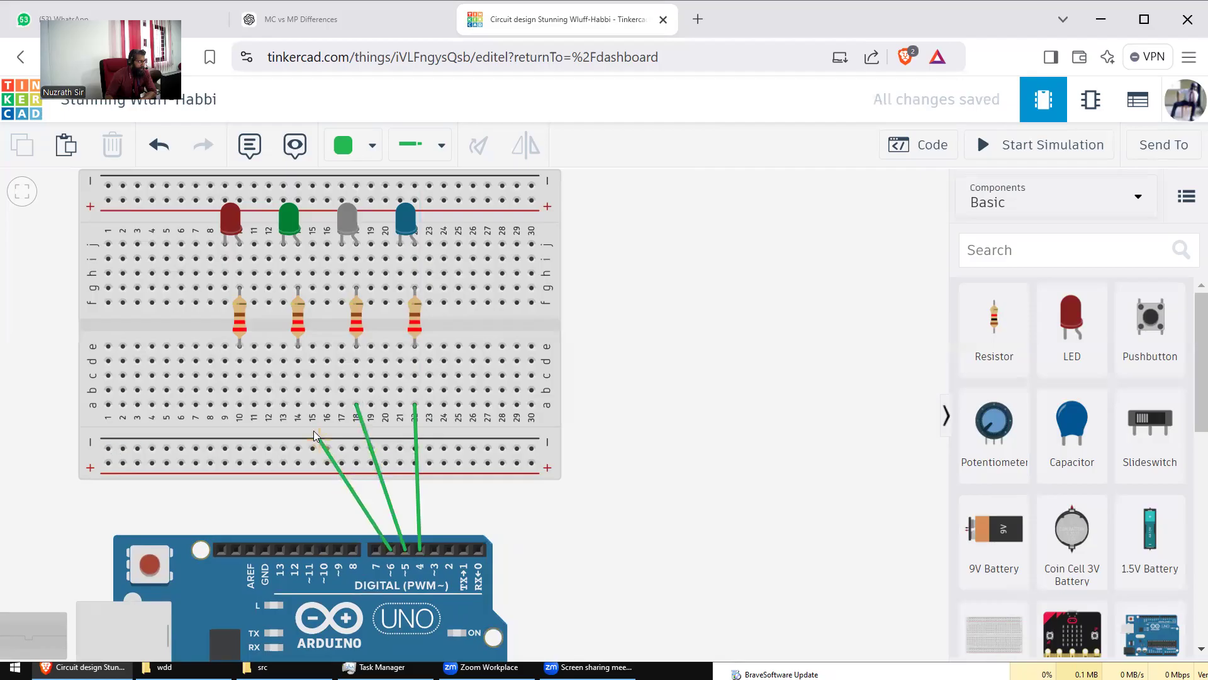
{"action": "left_click", "coordinate": [299, 404]}
{"action": "left_click", "coordinate": [377, 550]}
{"action": "left_click", "coordinate": [239, 405]}
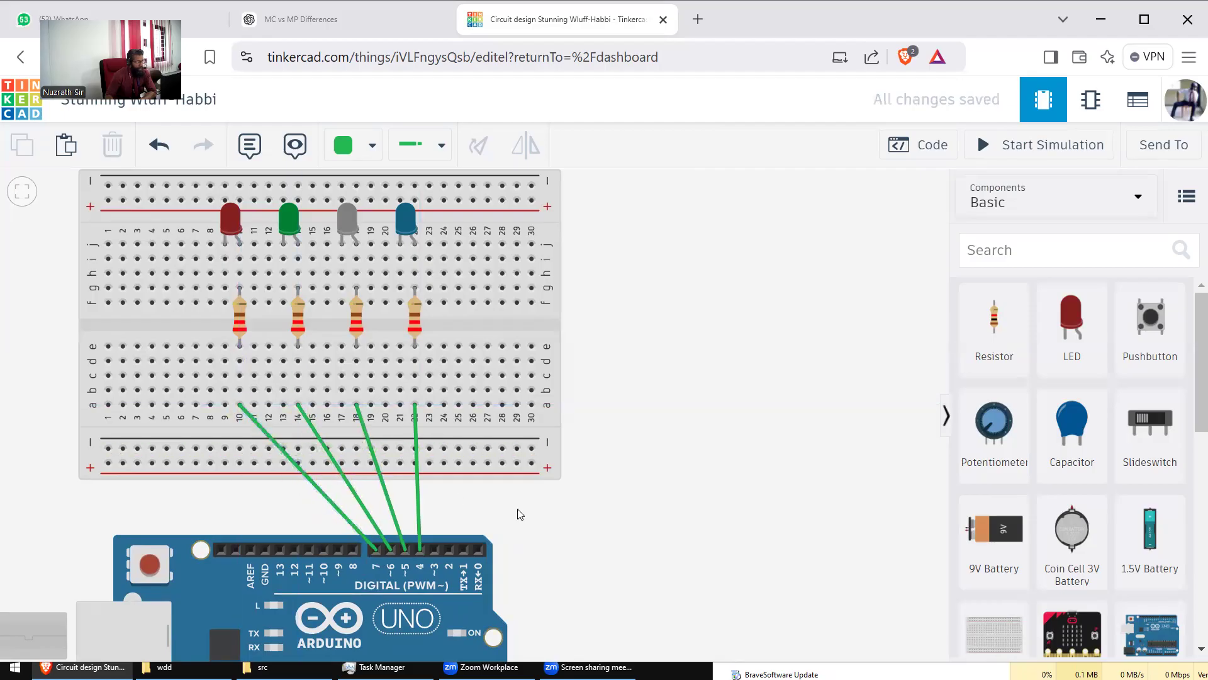
{"action": "left_click", "coordinate": [353, 527]}
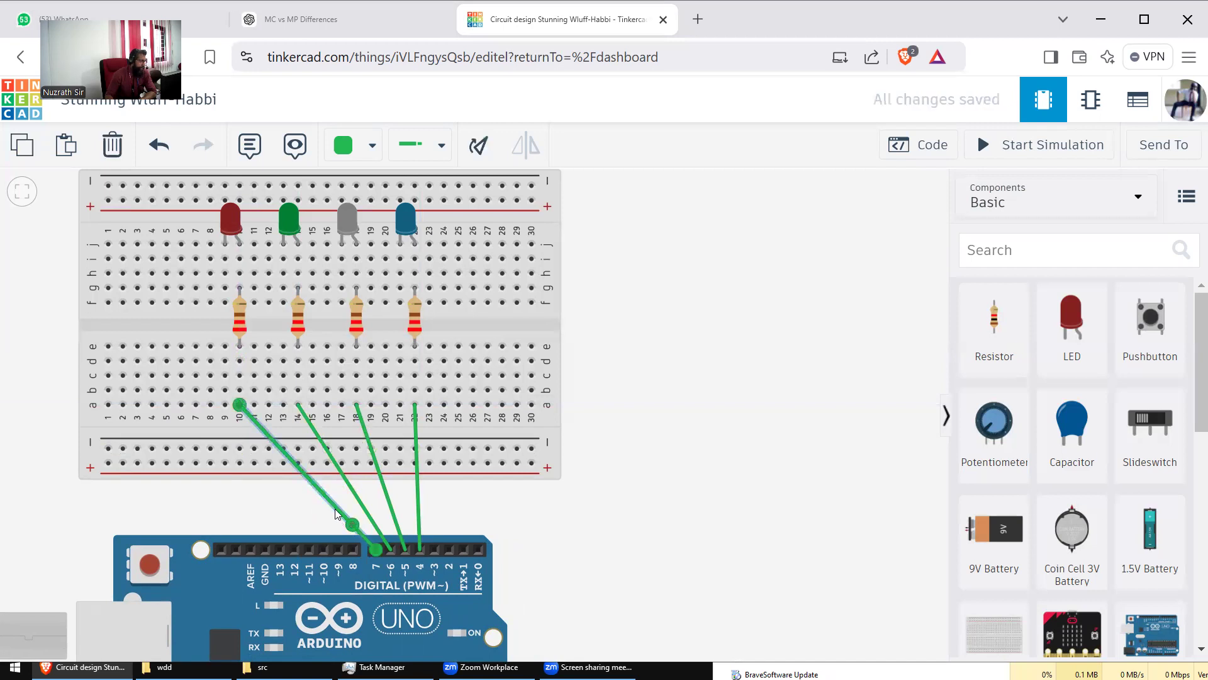
Step: Bend the column 10, 14 and 18 wires into right-angle routes down to the Arduino header
{"action": "left_click_drag", "start_coordinate": [336, 513], "coordinate": [243, 525]}
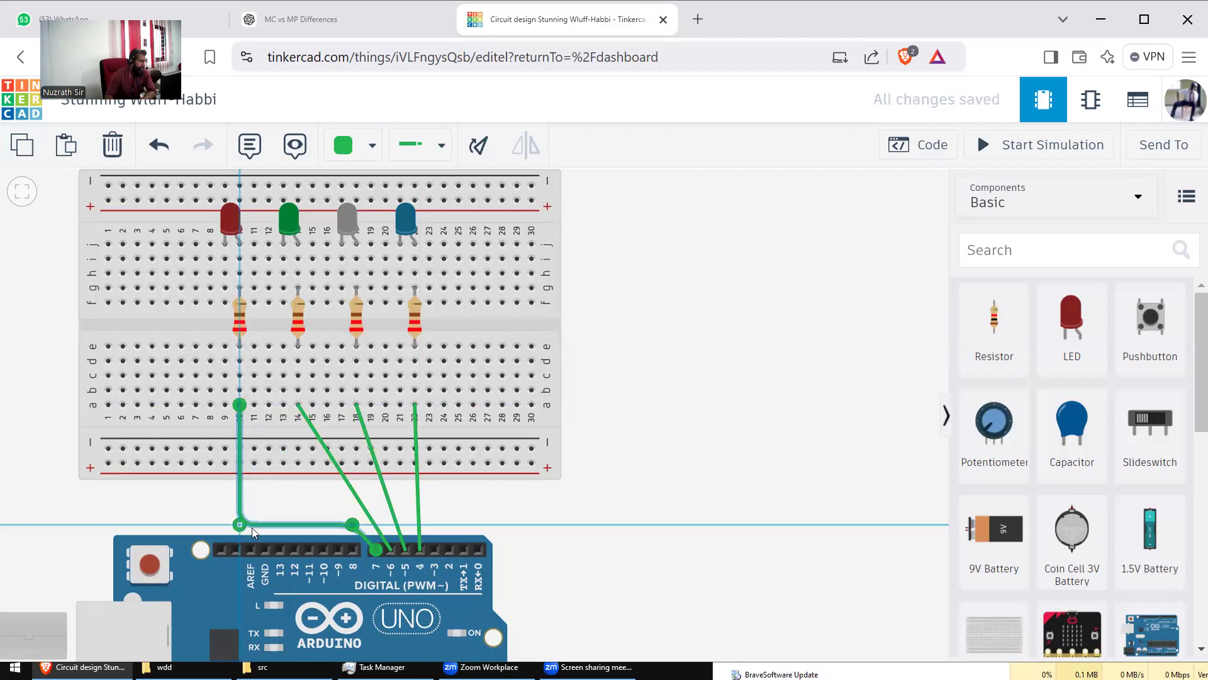
{"action": "left_click_drag", "start_coordinate": [352, 524], "coordinate": [296, 515]}
{"action": "left_click", "coordinate": [387, 497]}
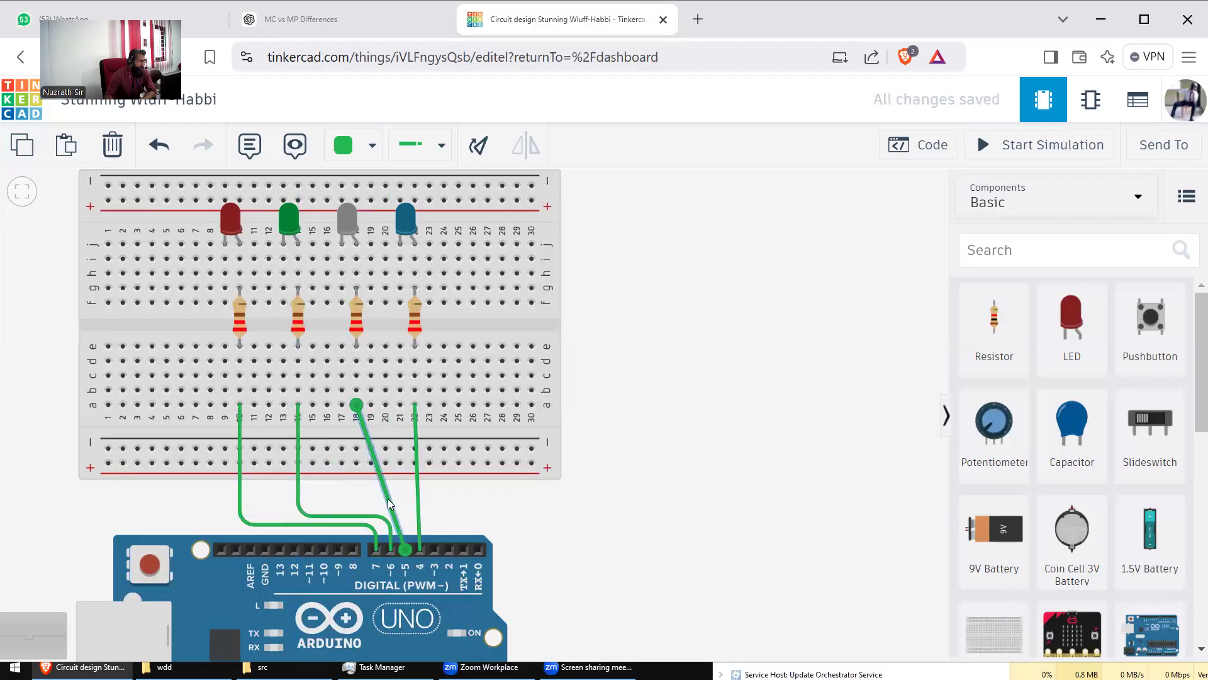
{"action": "left_click_drag", "start_coordinate": [387, 499], "coordinate": [356, 503]}
{"action": "left_click", "coordinate": [486, 524]}
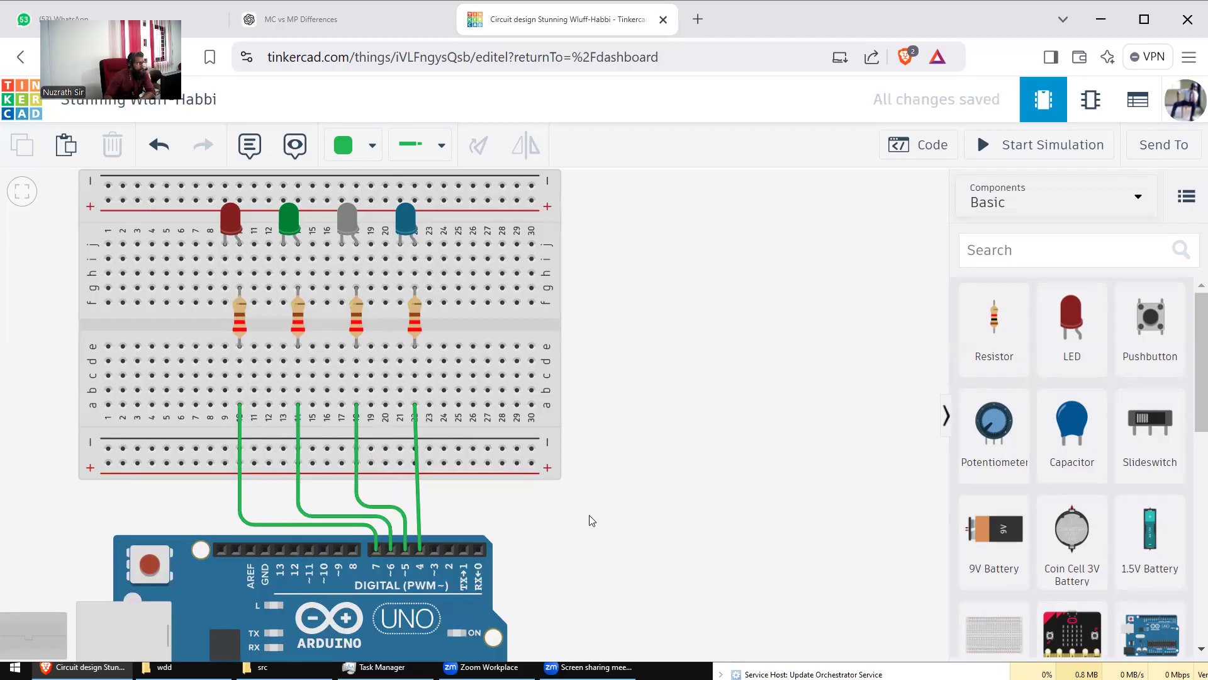
{"action": "scroll", "coordinate": [592, 471], "scroll_direction": "down", "scroll_amount": 2}
{"action": "left_click_drag", "start_coordinate": [635, 449], "coordinate": [579, 337]}
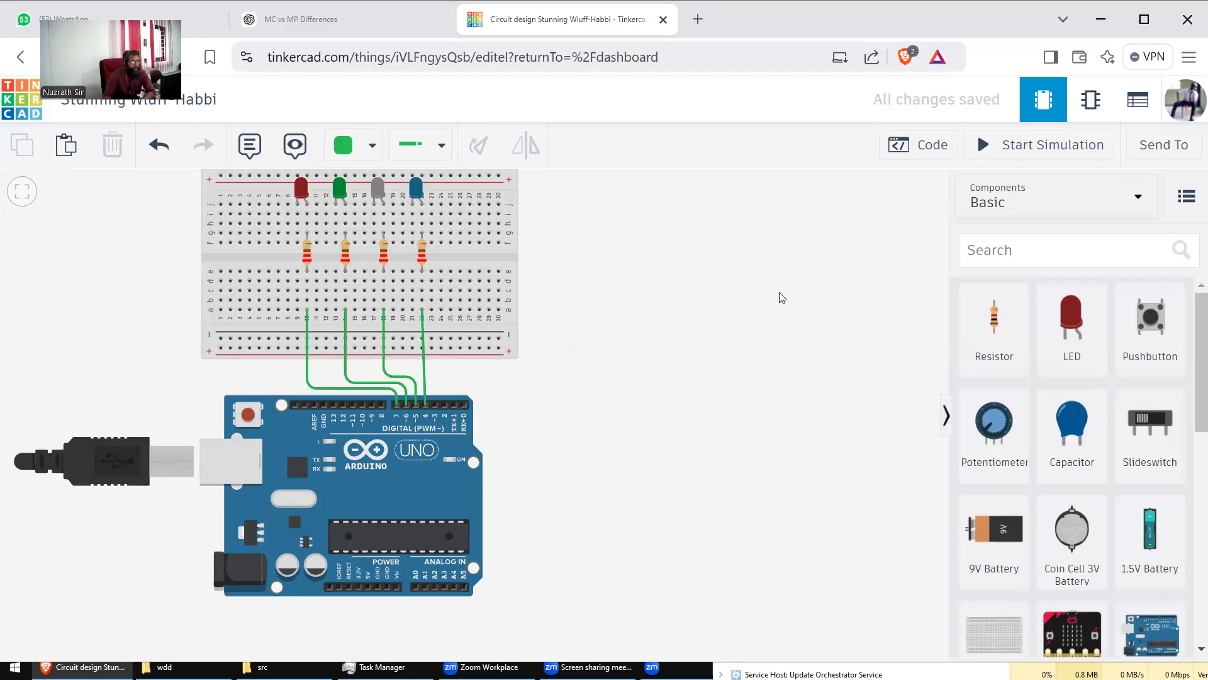
Step: Add and reposition bend points on the column 10 wire so it runs alongside the others into D7
{"action": "left_click_drag", "start_coordinate": [648, 328], "coordinate": [653, 372]}
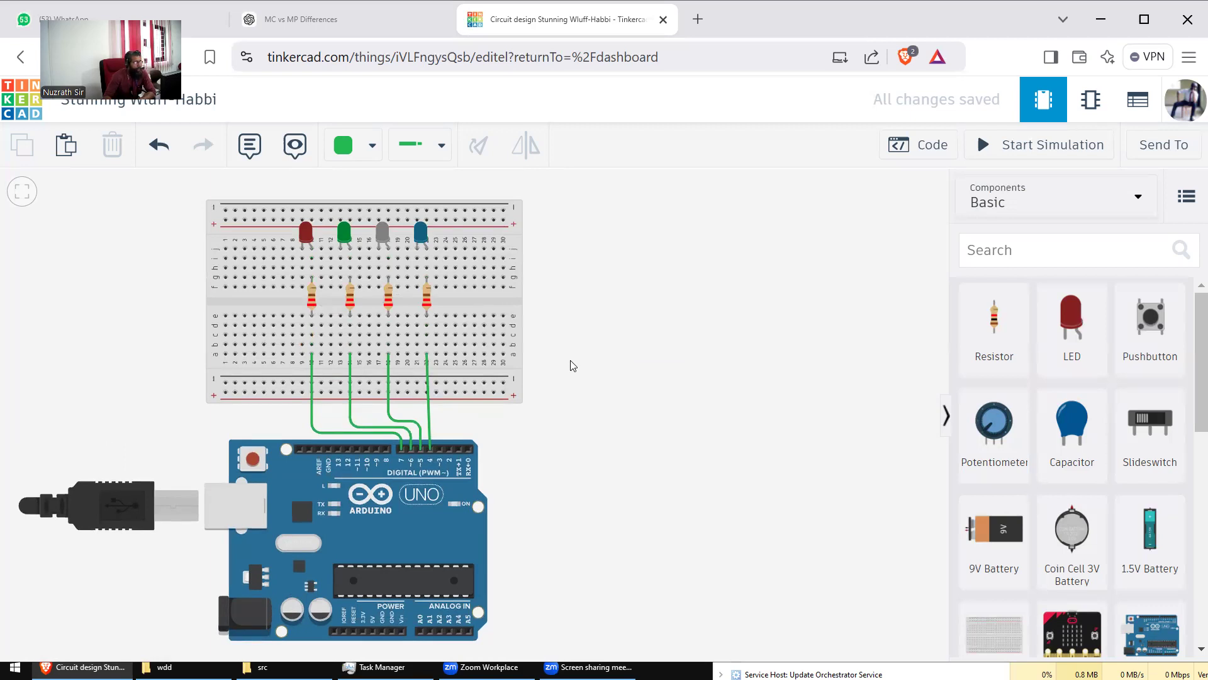
{"action": "scroll", "coordinate": [572, 393], "scroll_direction": "up", "scroll_amount": 5}
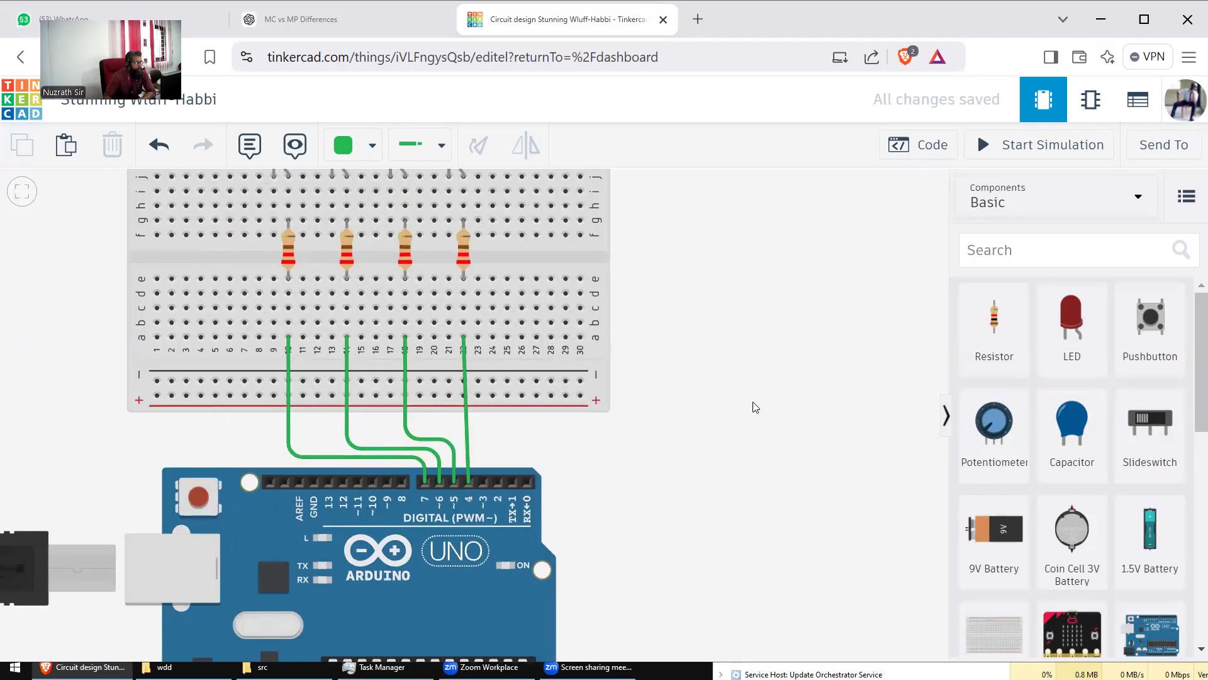
{"action": "left_click_drag", "start_coordinate": [705, 404], "coordinate": [740, 404]}
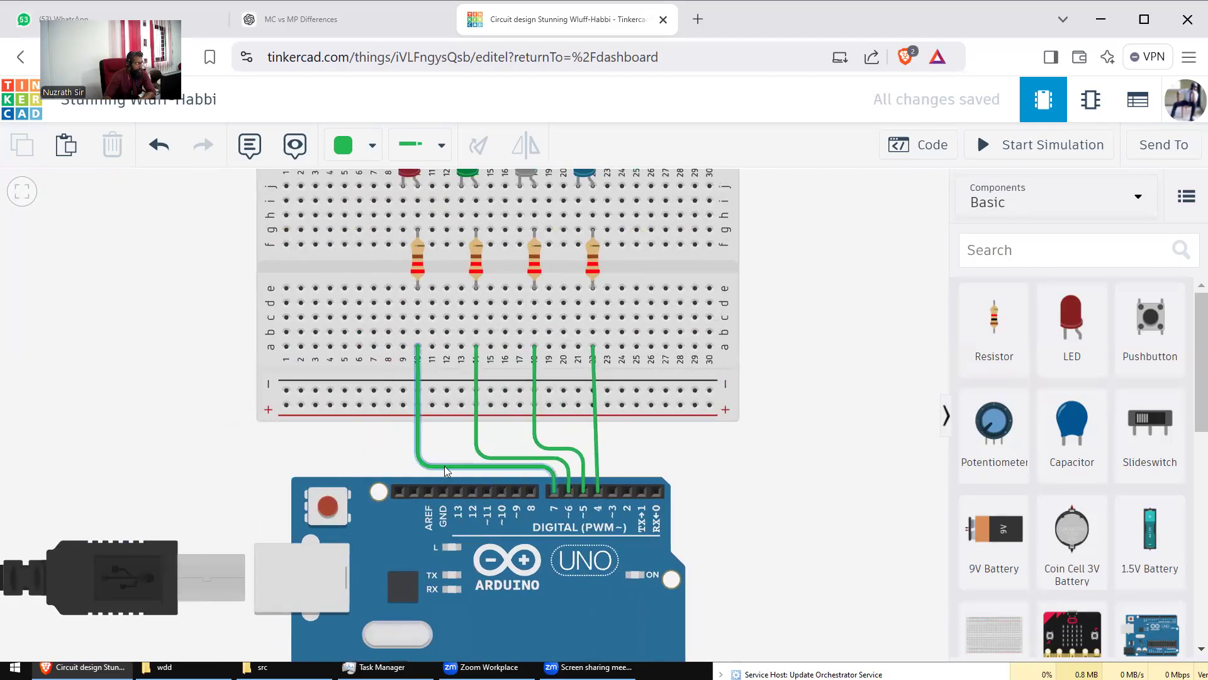
{"action": "left_click", "coordinate": [420, 465]}
{"action": "left_click_drag", "start_coordinate": [418, 465], "coordinate": [426, 435]}
{"action": "left_click", "coordinate": [455, 439]}
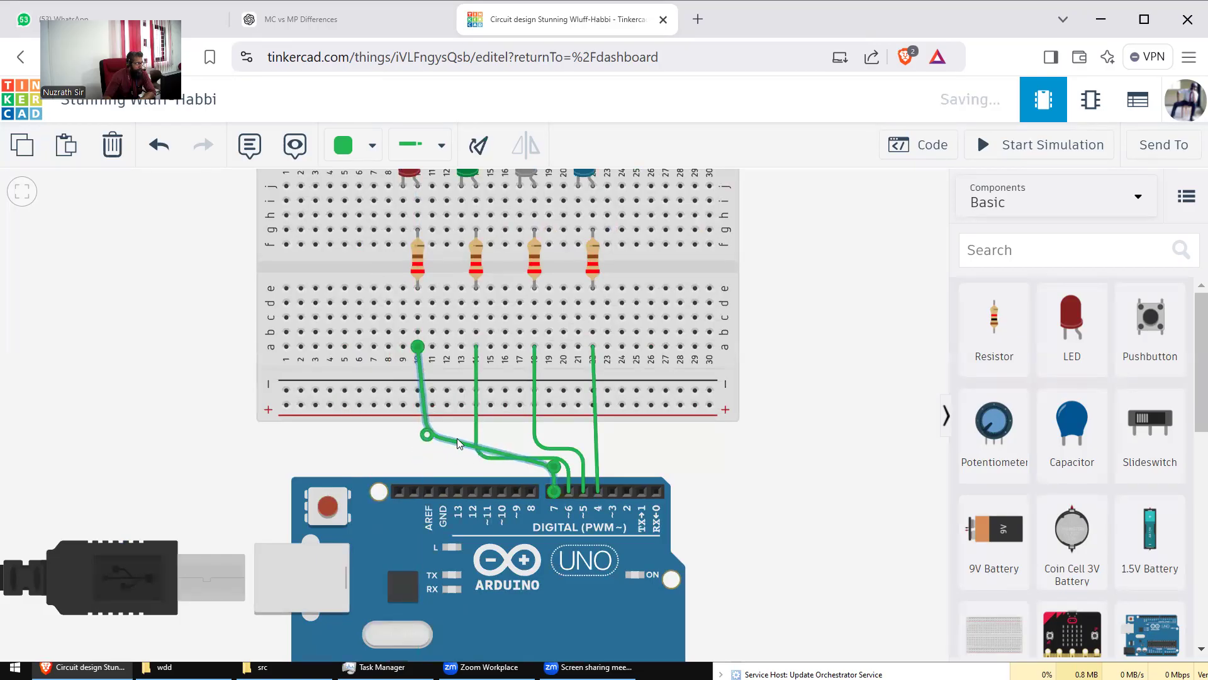
{"action": "left_click_drag", "start_coordinate": [455, 441], "coordinate": [419, 437]}
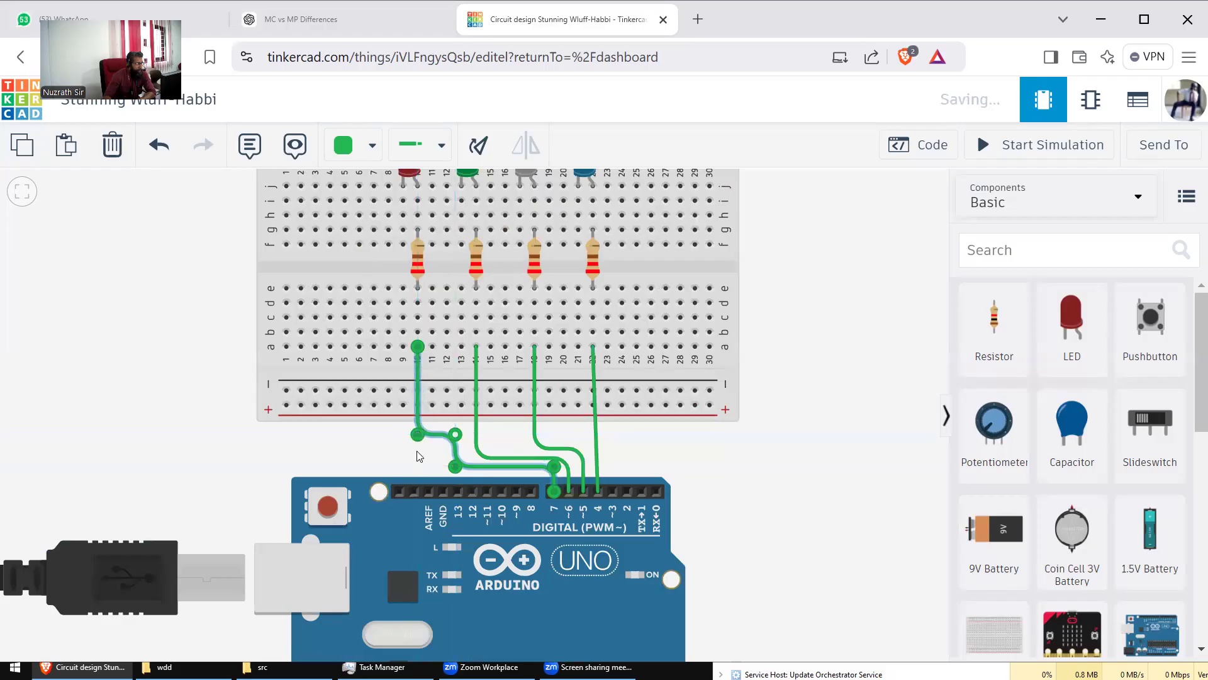
{"action": "left_click", "coordinate": [419, 456]}
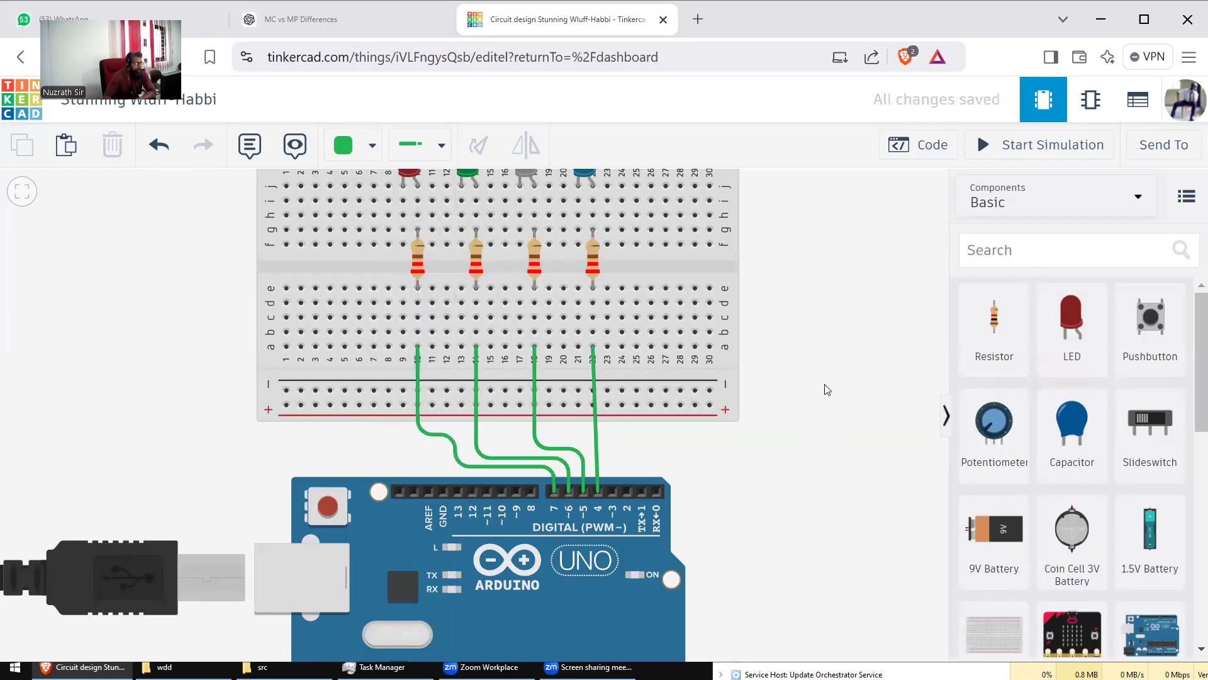
{"action": "scroll", "coordinate": [826, 389], "scroll_direction": "up", "scroll_amount": 2}
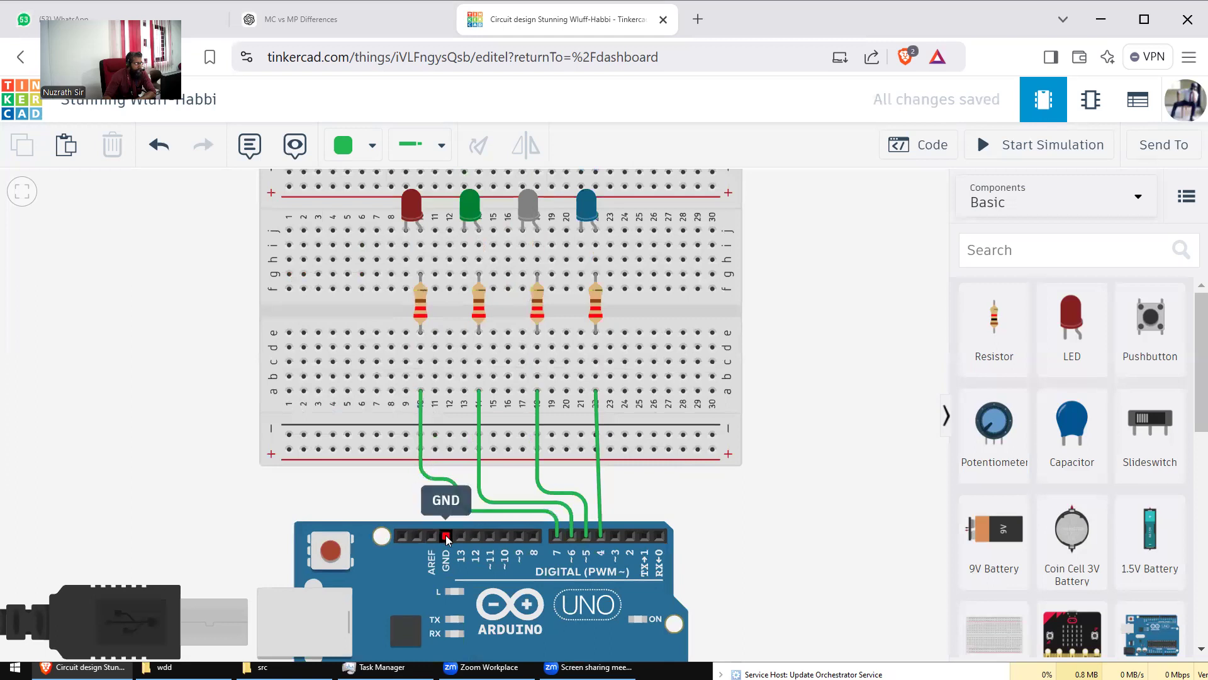
Step: Cancel the stray green wire and set the wire colour to black
{"action": "left_click", "coordinate": [445, 536]}
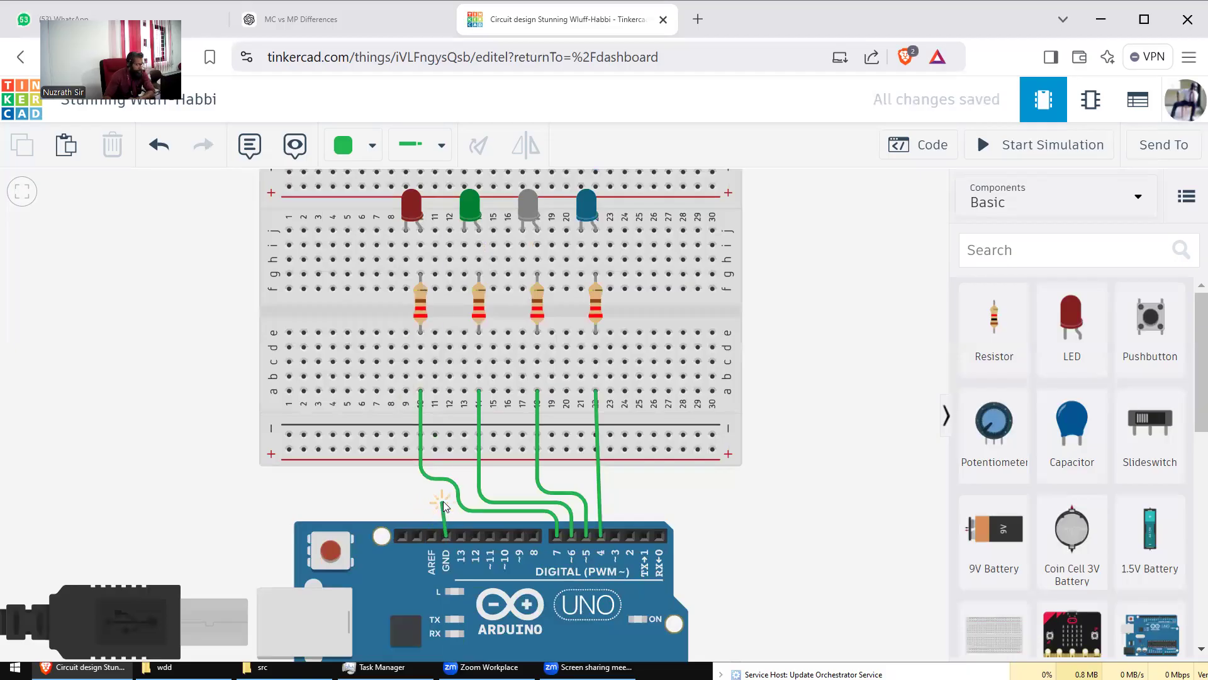
{"action": "key", "text": "Escape"}
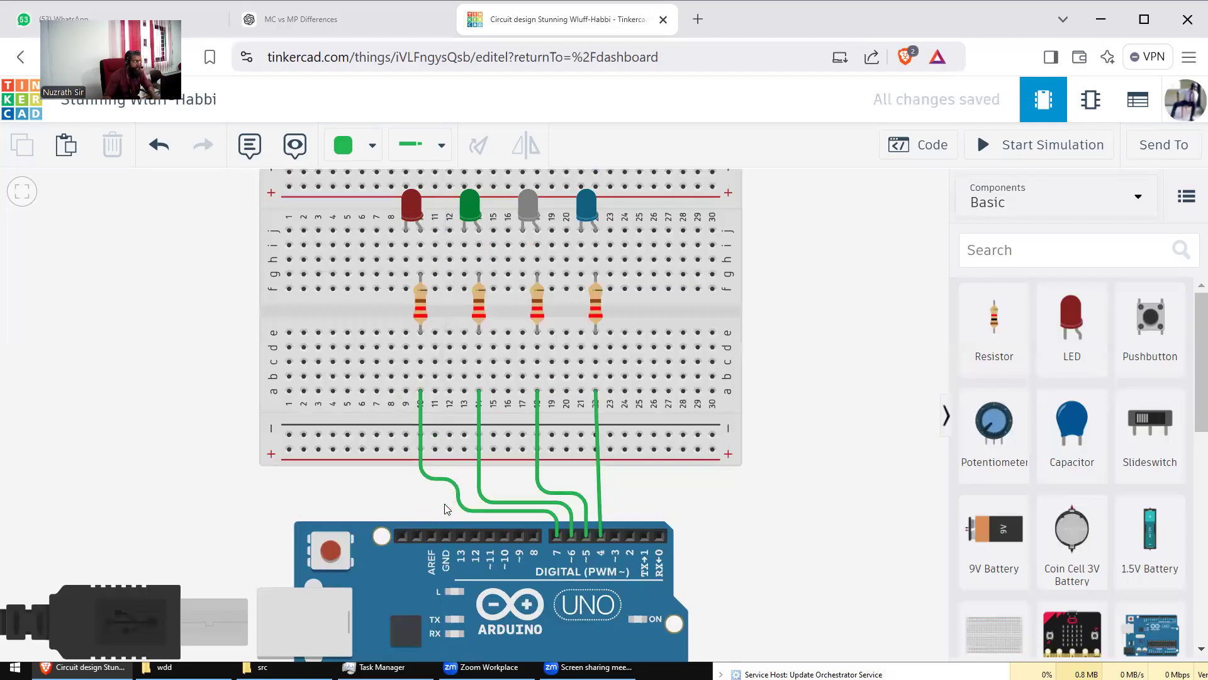
{"action": "left_click", "coordinate": [343, 146]}
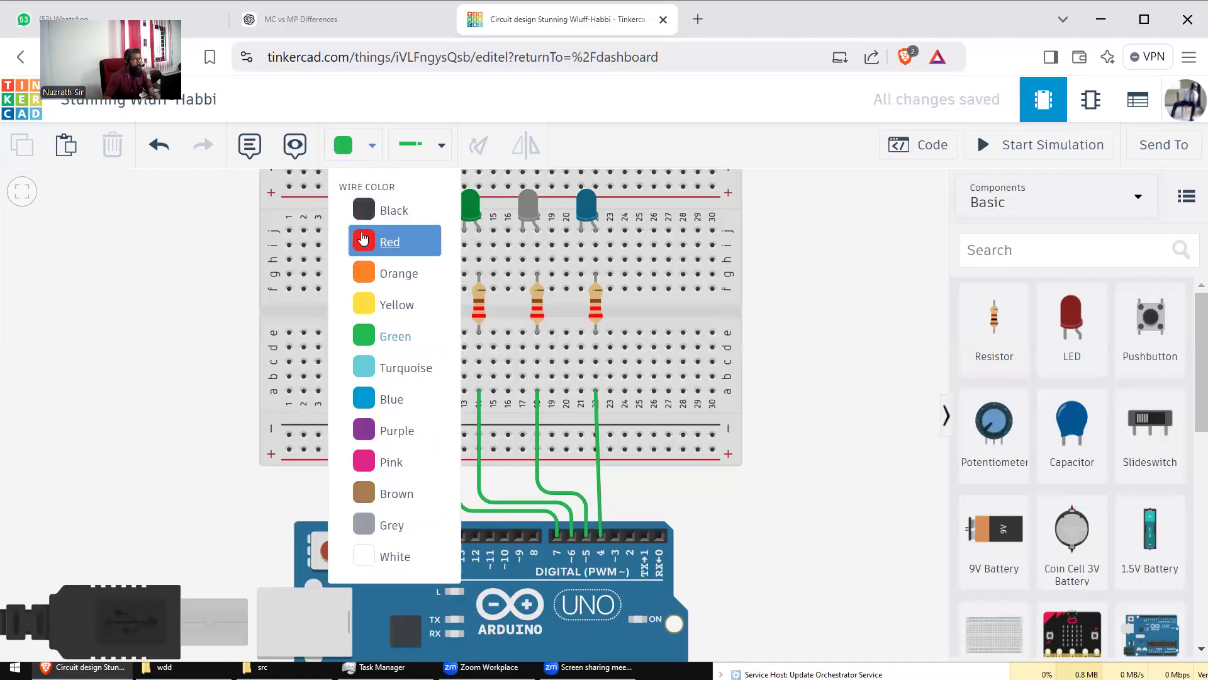
{"action": "left_click", "coordinate": [374, 211]}
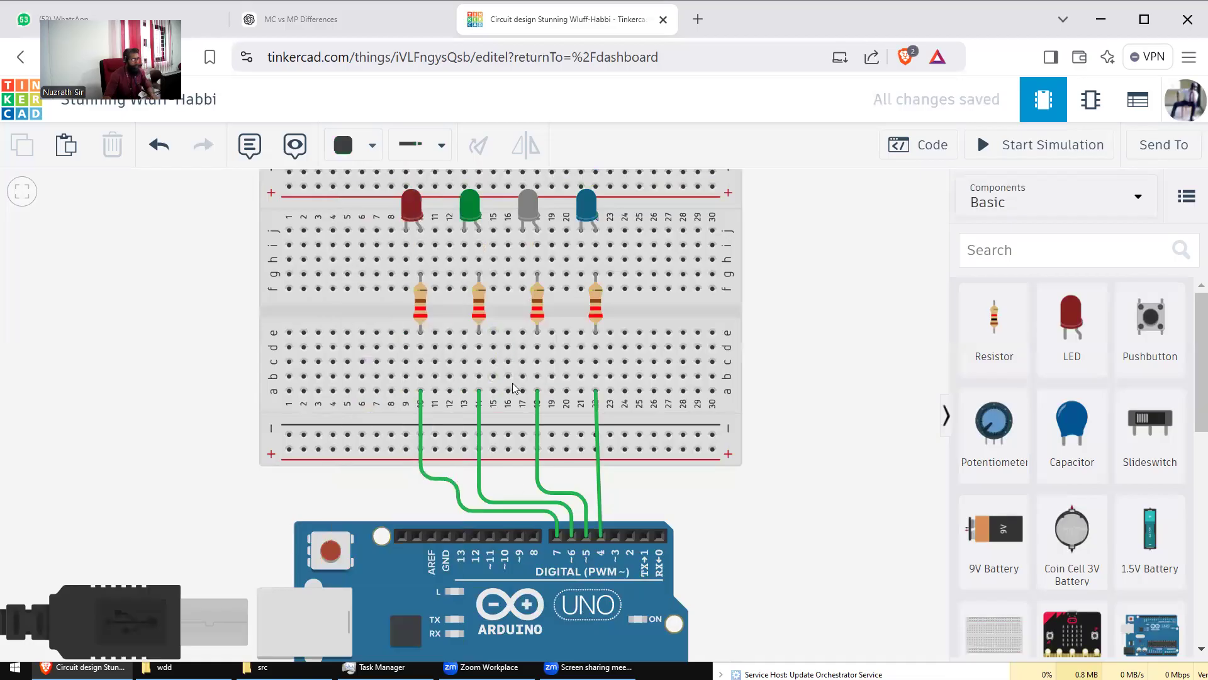
Step: Draw a black wire from Arduino pin 13 around the left side to the top negative rail
{"action": "left_click", "coordinate": [460, 538]}
{"action": "left_click", "coordinate": [442, 496]}
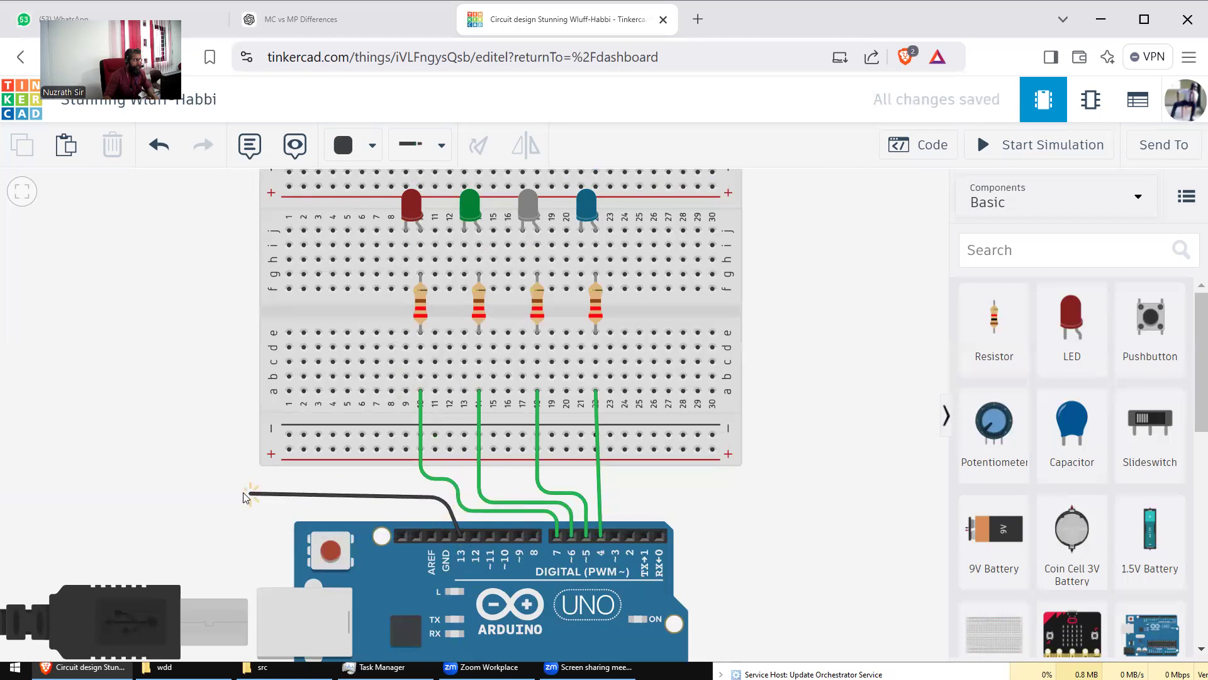
{"action": "left_click", "coordinate": [245, 495]}
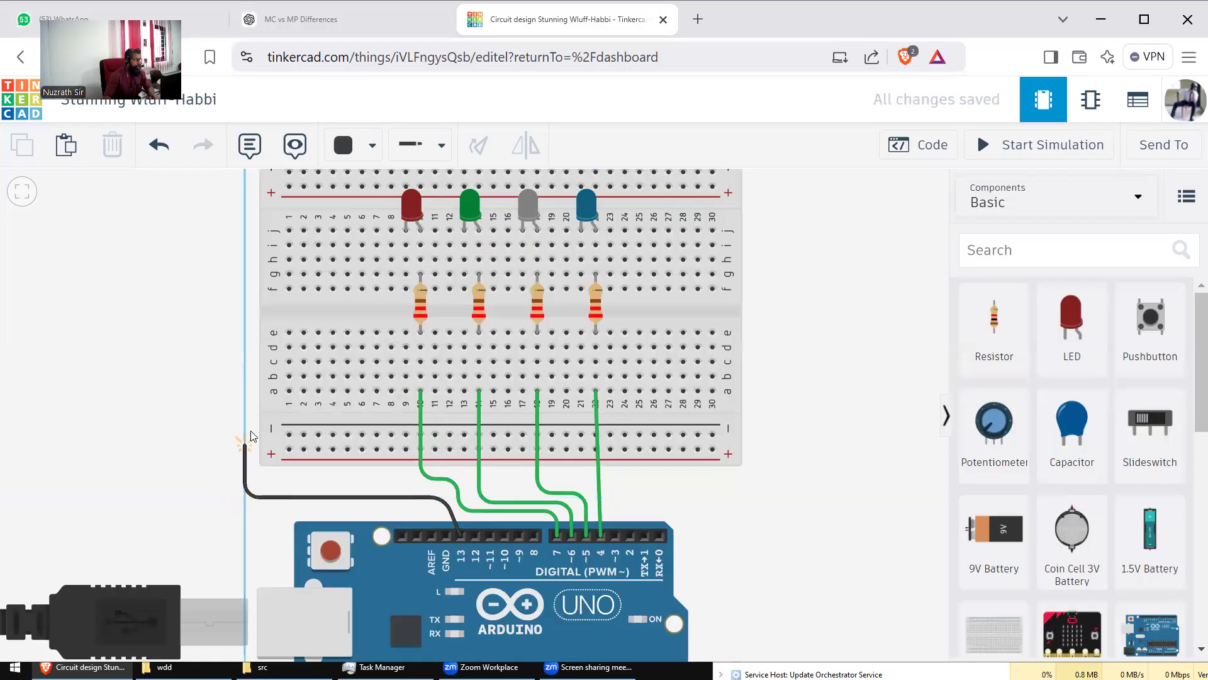
{"action": "scroll", "coordinate": [184, 237], "scroll_direction": "up", "scroll_amount": 2}
{"action": "scroll", "coordinate": [194, 245], "scroll_direction": "down", "scroll_amount": 3}
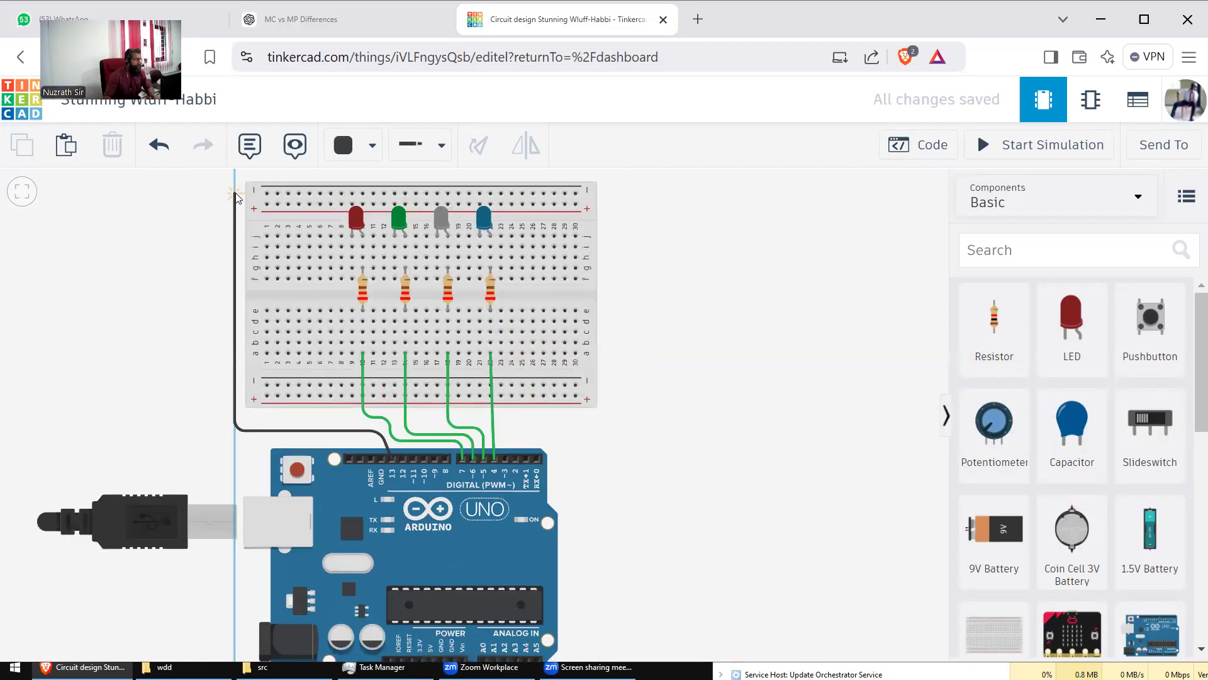
{"action": "left_click", "coordinate": [234, 197]}
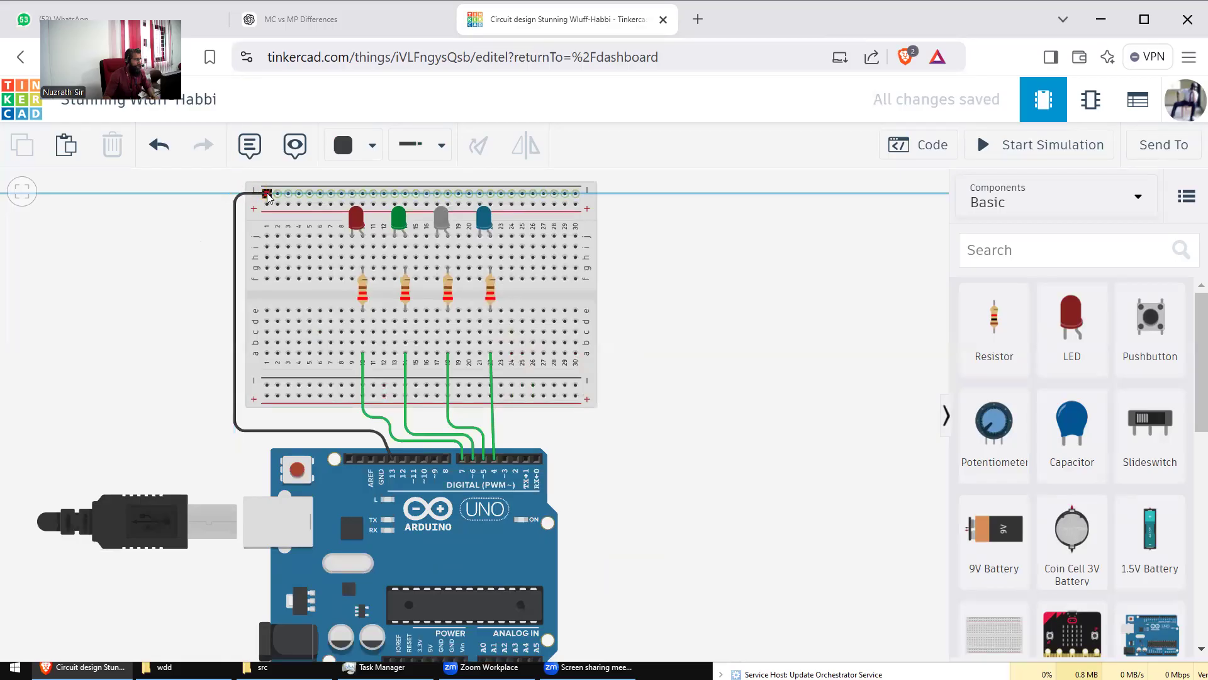
{"action": "left_click", "coordinate": [267, 195]}
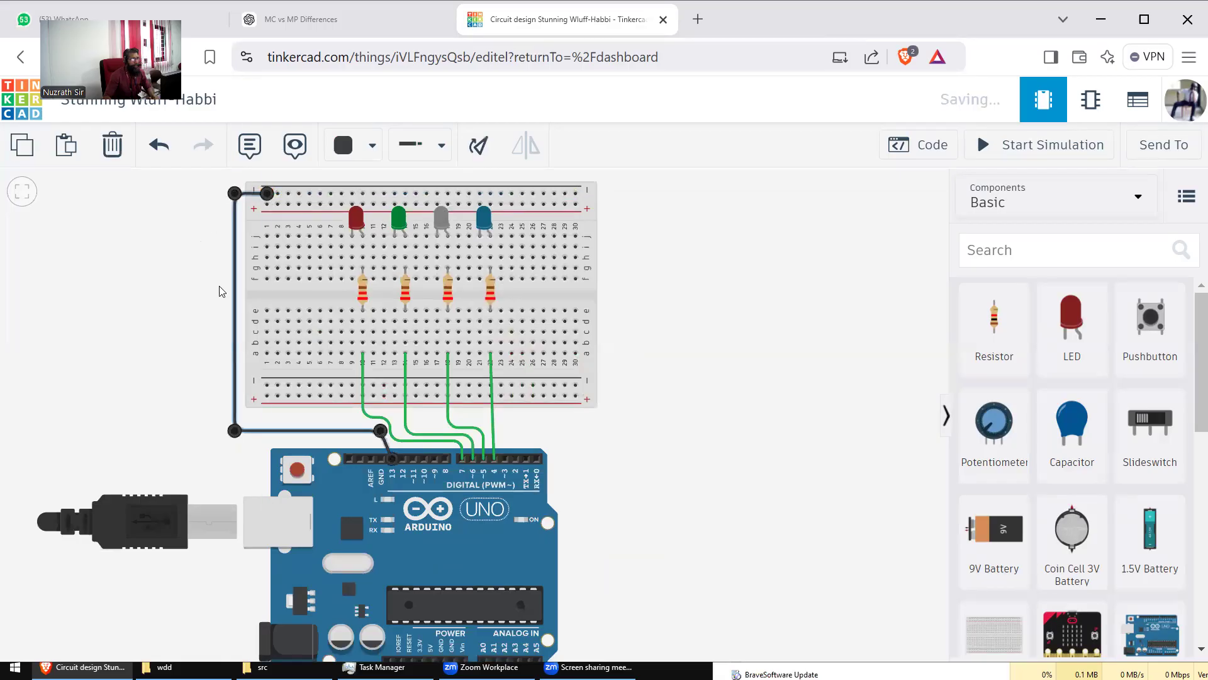
{"action": "left_click", "coordinate": [692, 338]}
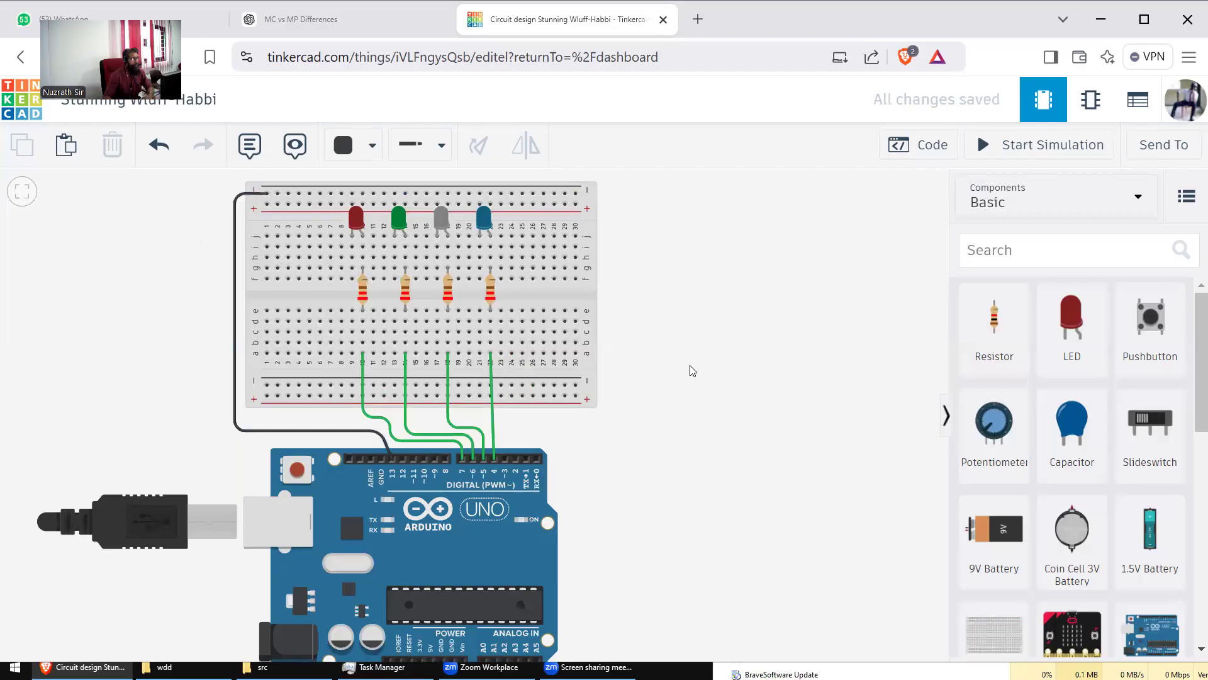
Step: Move the black wire's Arduino end from pin 13 onto the GND pin
{"action": "left_click_drag", "start_coordinate": [679, 313], "coordinate": [685, 374]}
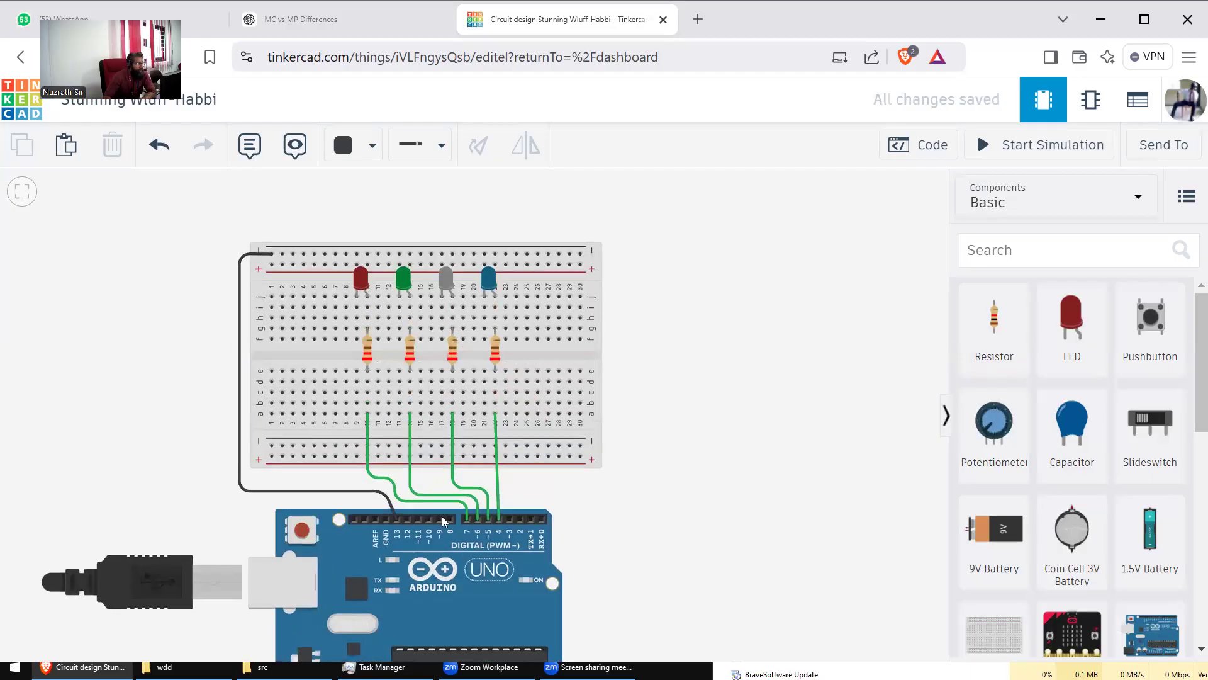
{"action": "left_click", "coordinate": [395, 520]}
{"action": "left_click_drag", "start_coordinate": [395, 520], "coordinate": [388, 519]}
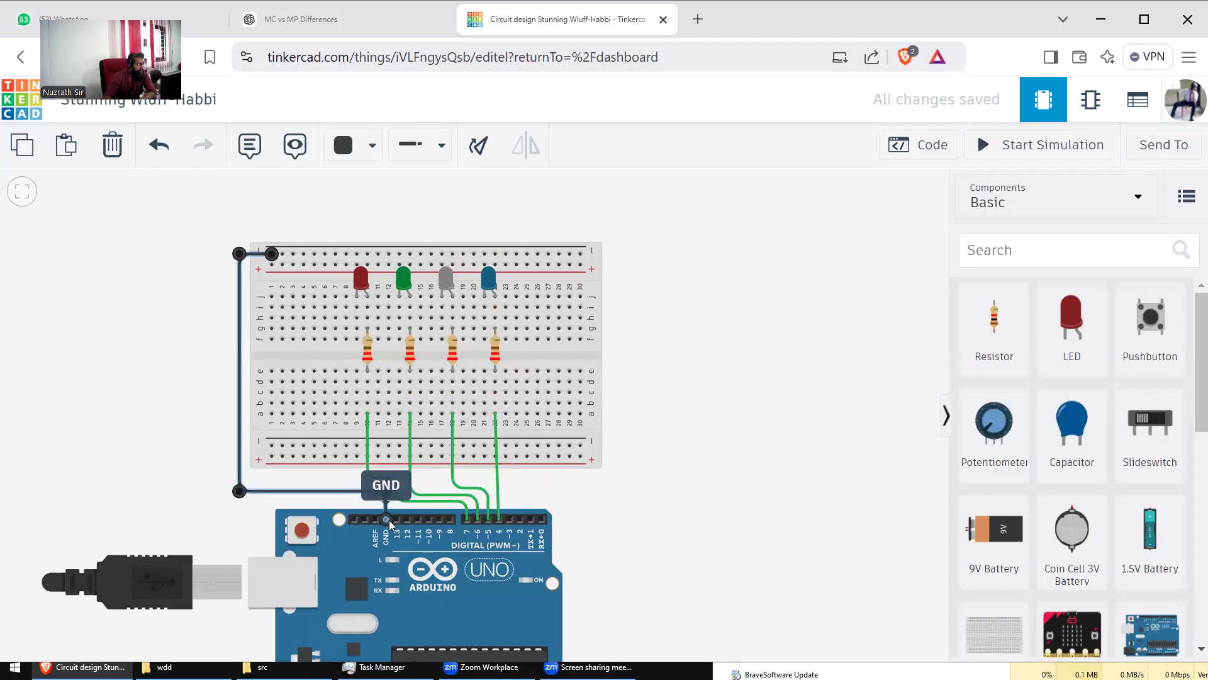
{"action": "left_click", "coordinate": [637, 476]}
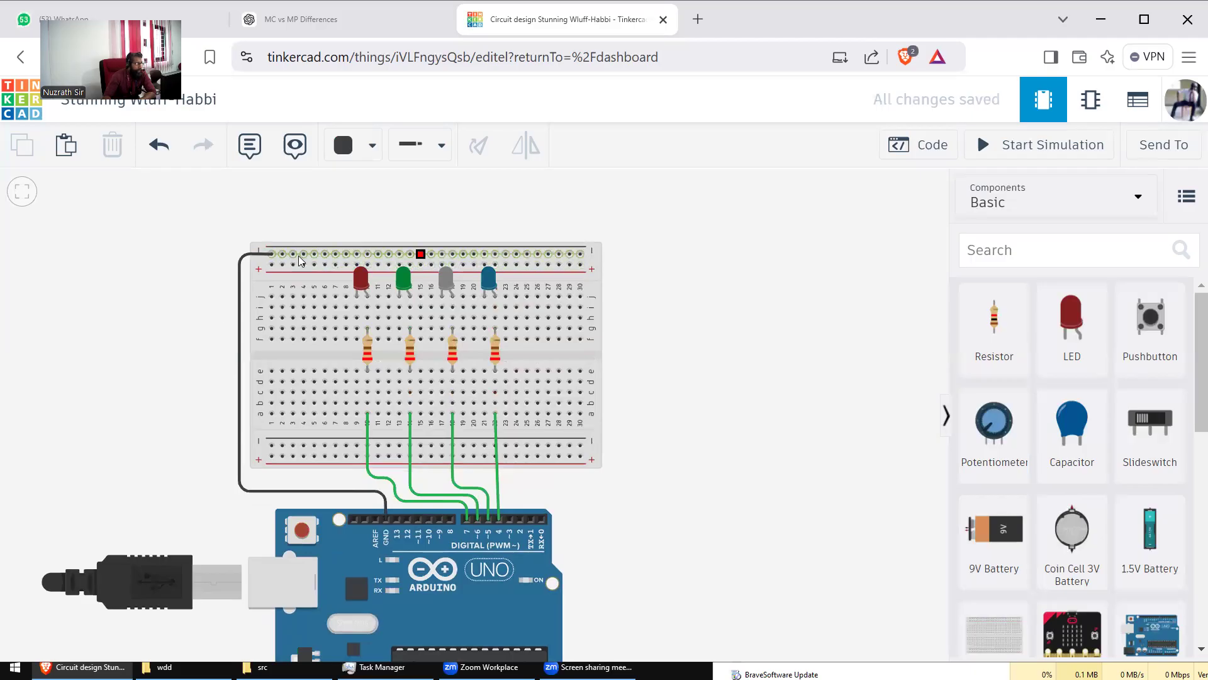
Step: Run black ground wires from the top rail to the red and green LEDs' cathode rows
{"action": "scroll", "coordinate": [631, 337], "scroll_direction": "up", "scroll_amount": 3}
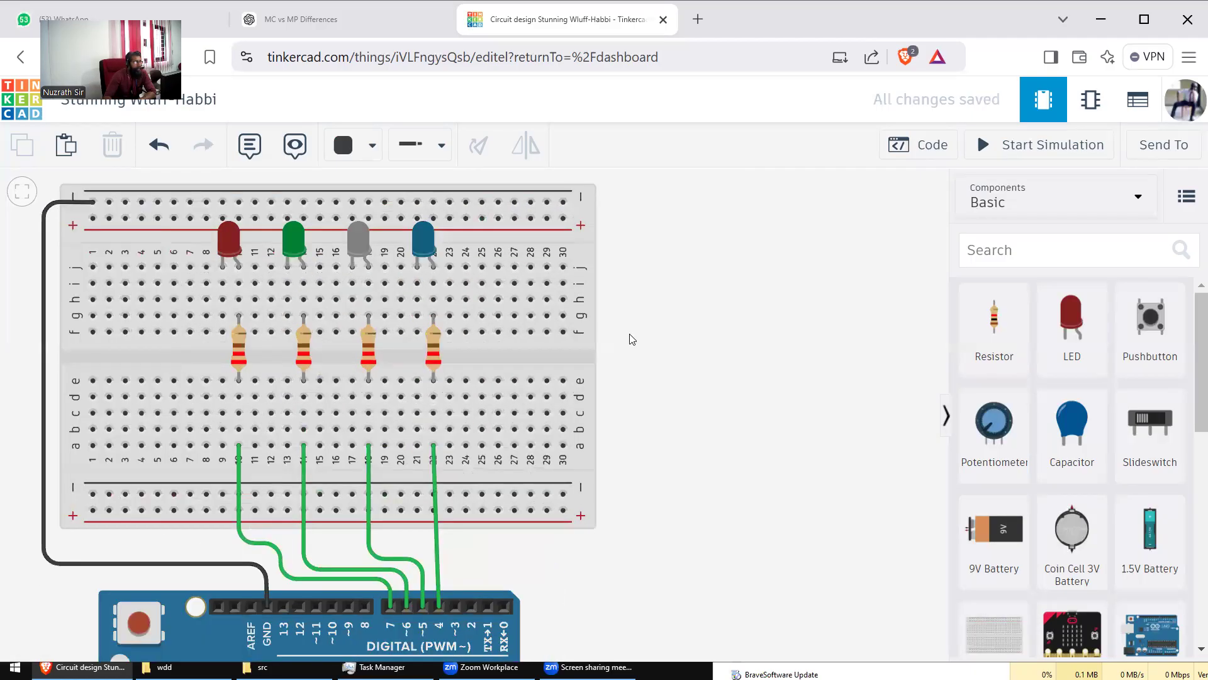
{"action": "scroll", "coordinate": [768, 306], "scroll_direction": "up", "scroll_amount": 3}
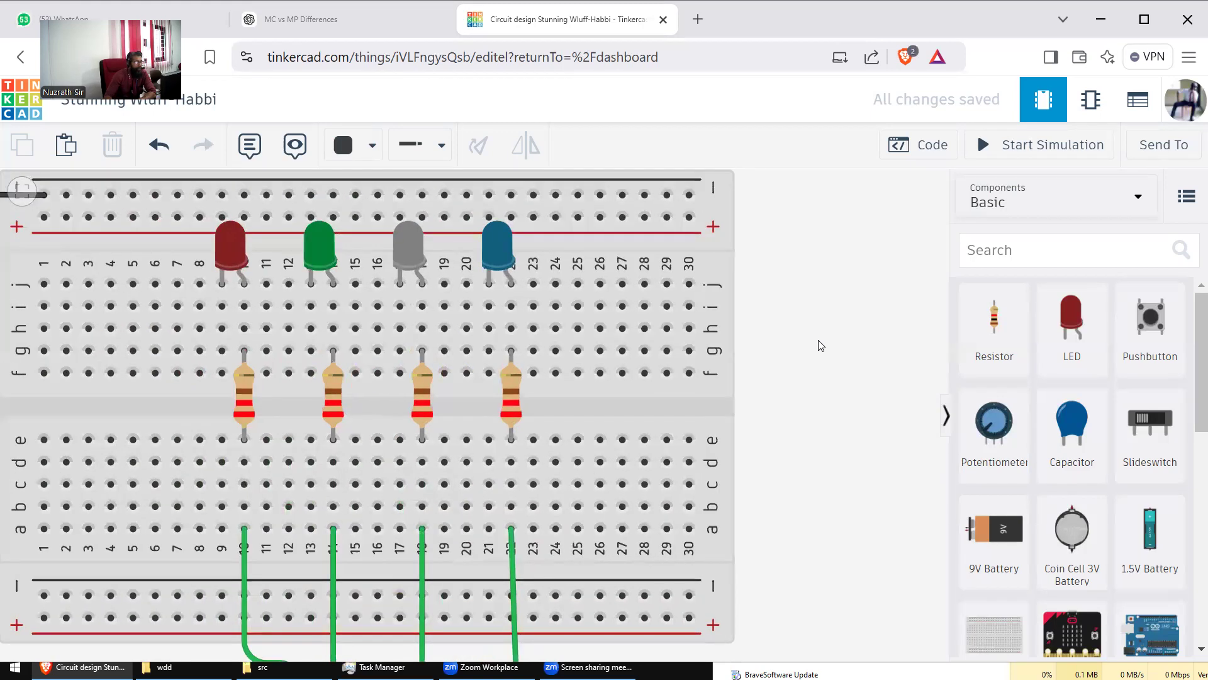
{"action": "left_click_drag", "start_coordinate": [601, 313], "coordinate": [611, 309]}
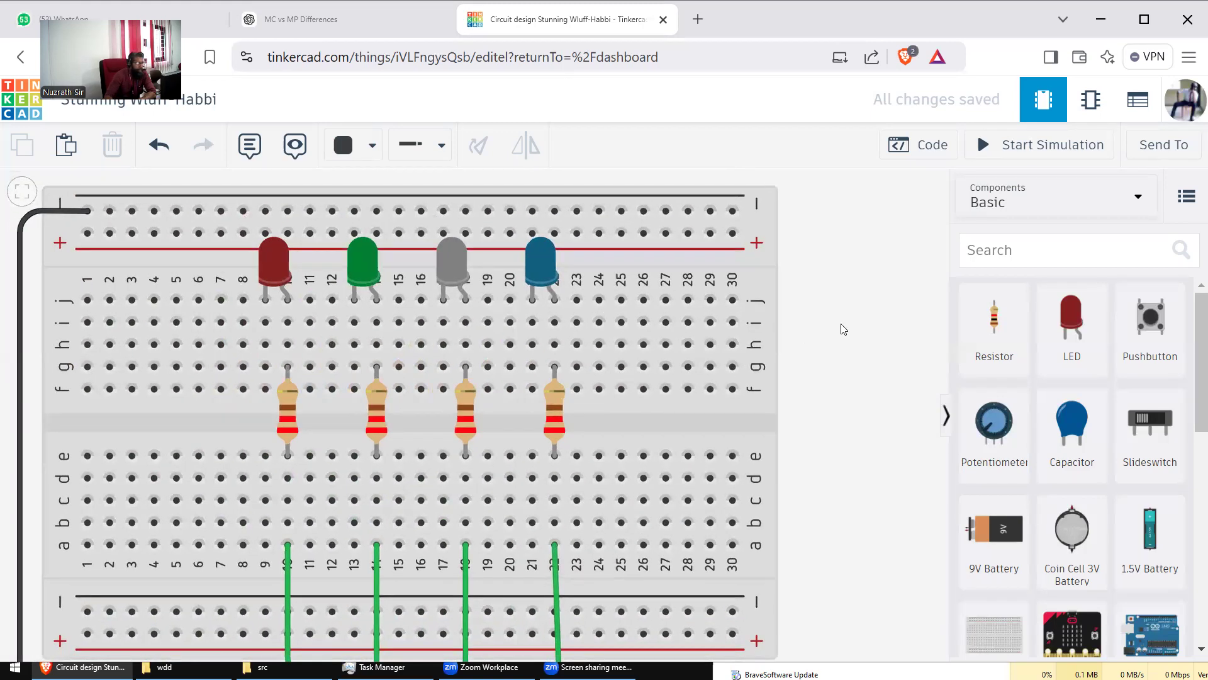
{"action": "left_click_drag", "start_coordinate": [482, 290], "coordinate": [525, 327]}
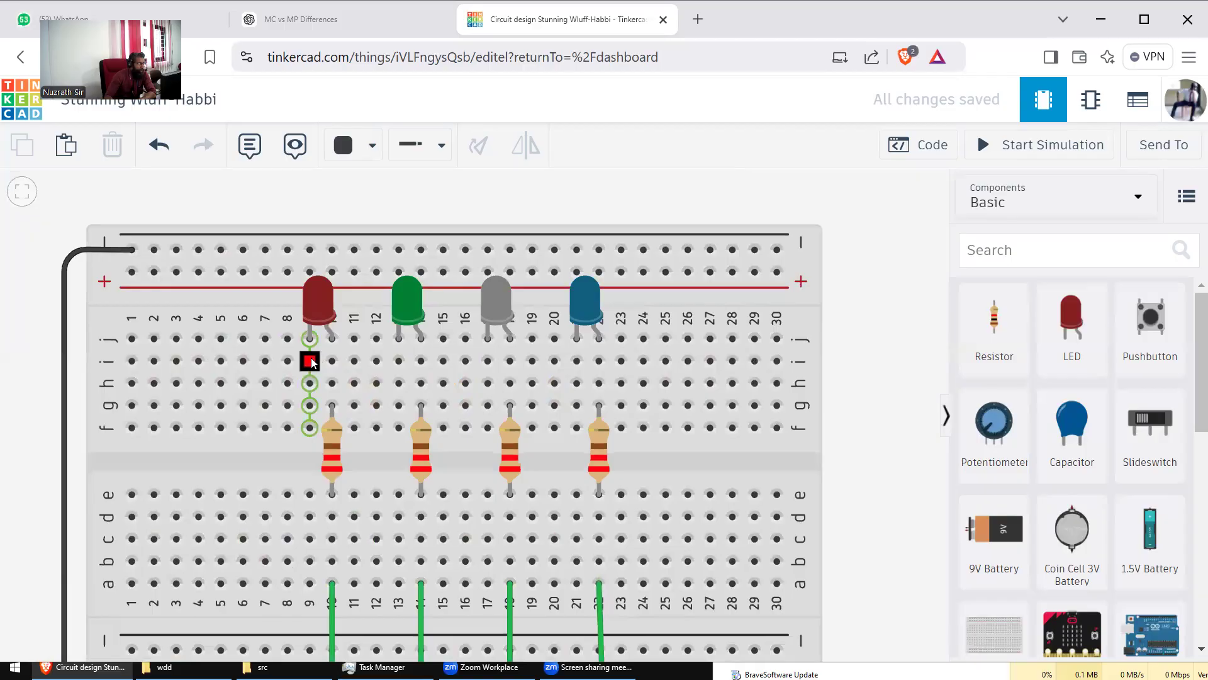
{"action": "left_click", "coordinate": [266, 251]}
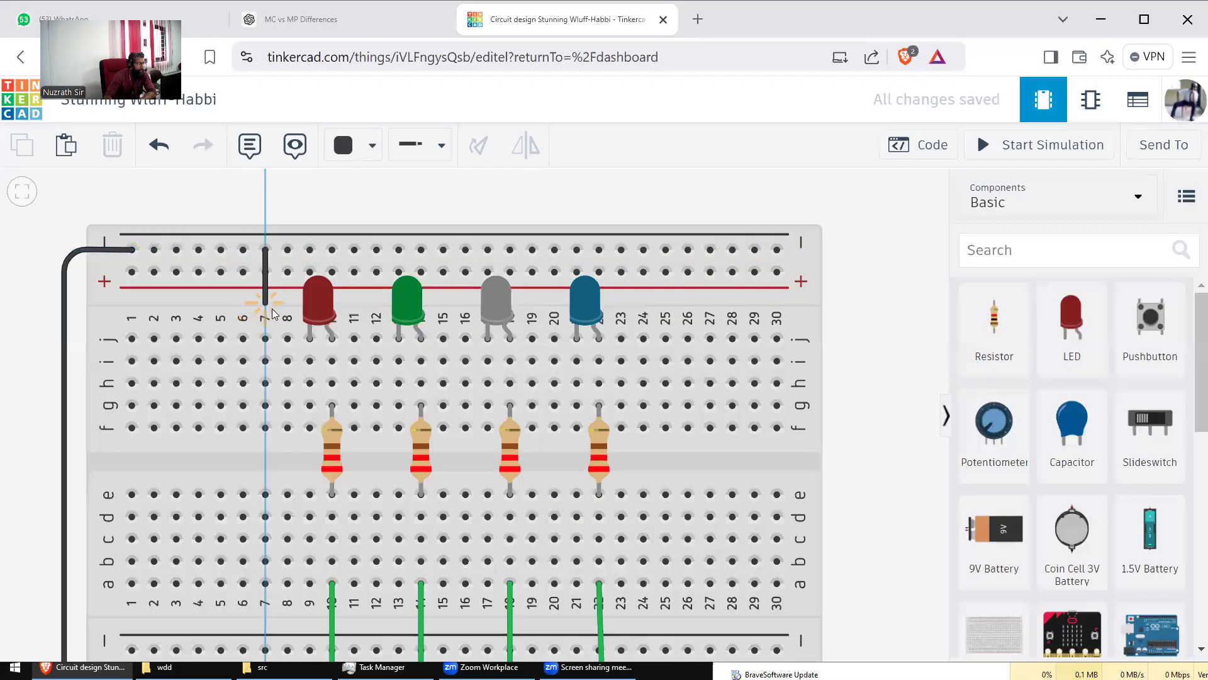
{"action": "left_click", "coordinate": [309, 360]}
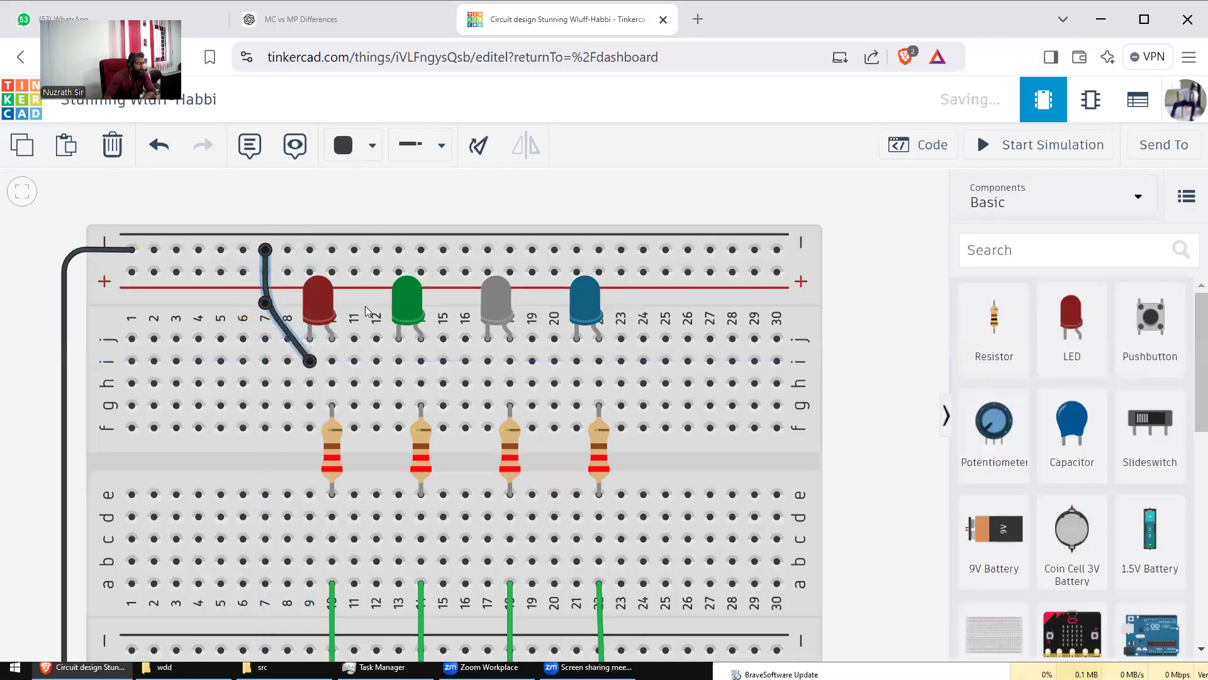
{"action": "left_click", "coordinate": [354, 250]}
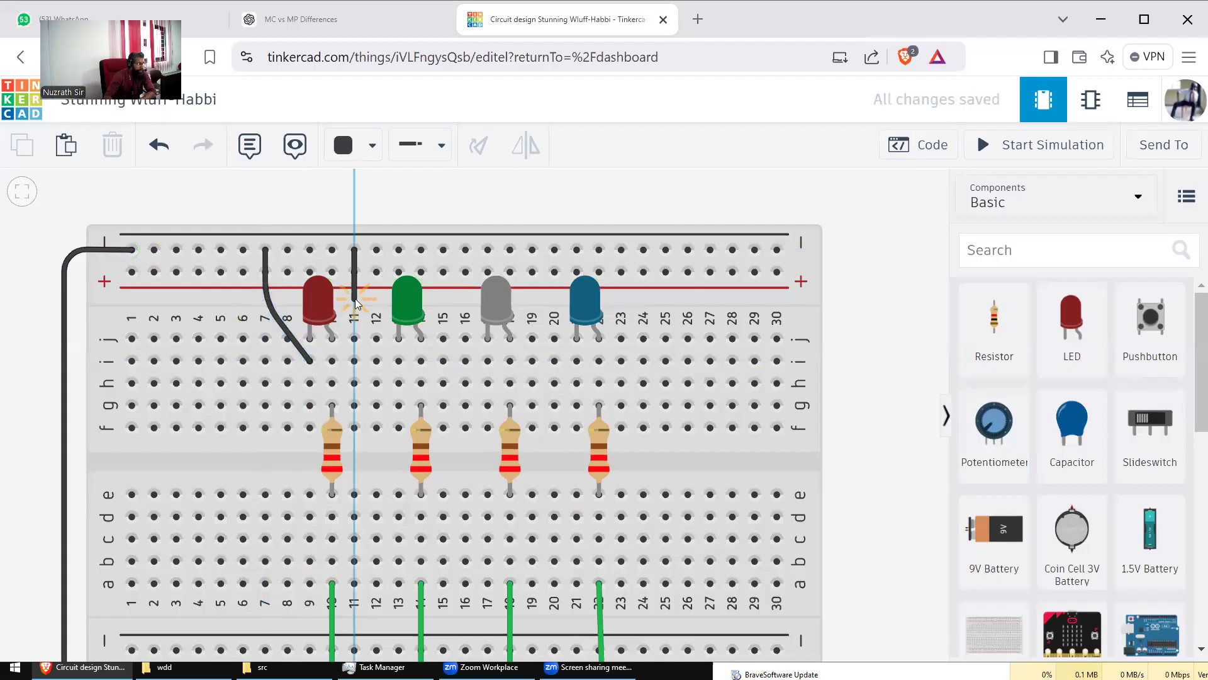
{"action": "left_click", "coordinate": [400, 362]}
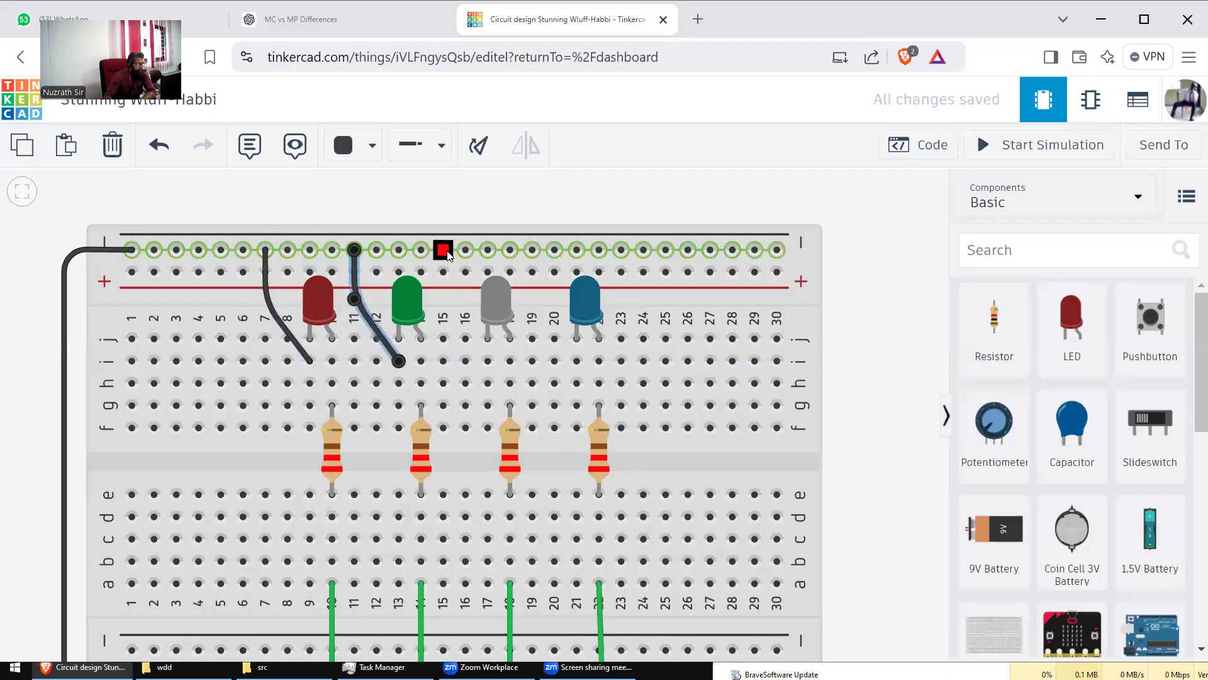
Step: Run black ground wires from the top rail to the grey and blue LEDs' cathode rows
{"action": "left_click", "coordinate": [443, 250]}
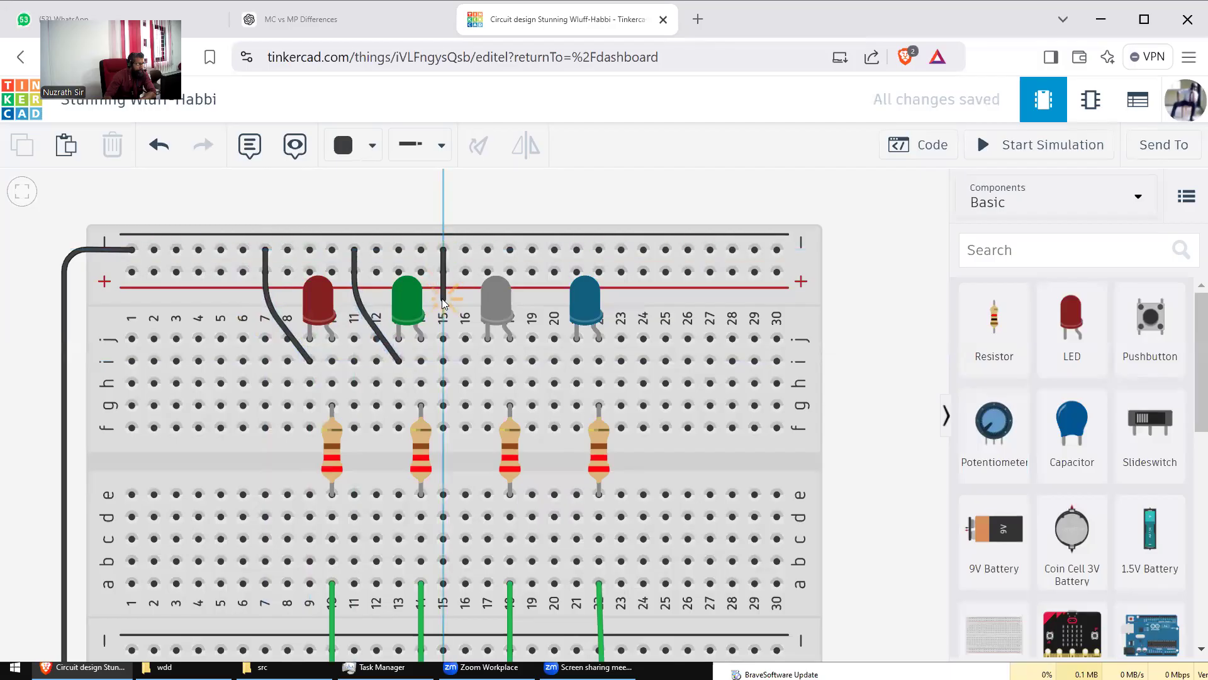
{"action": "left_click", "coordinate": [443, 300]}
{"action": "left_click", "coordinate": [488, 361]}
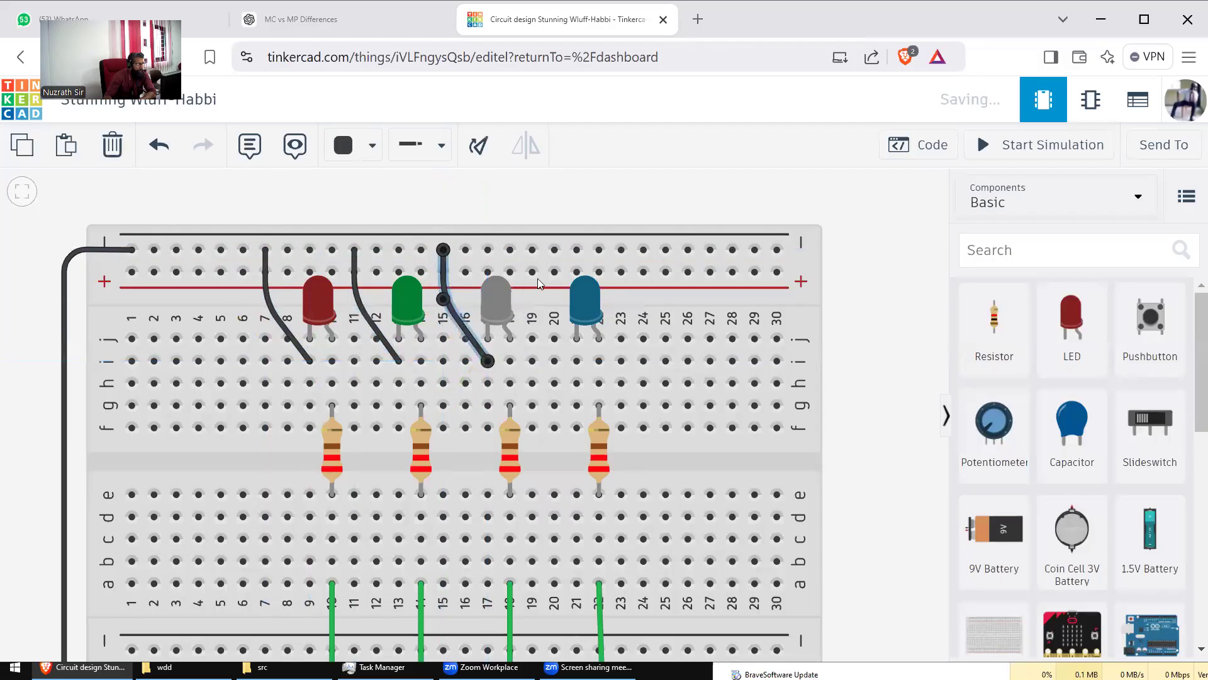
{"action": "left_click", "coordinate": [533, 250]}
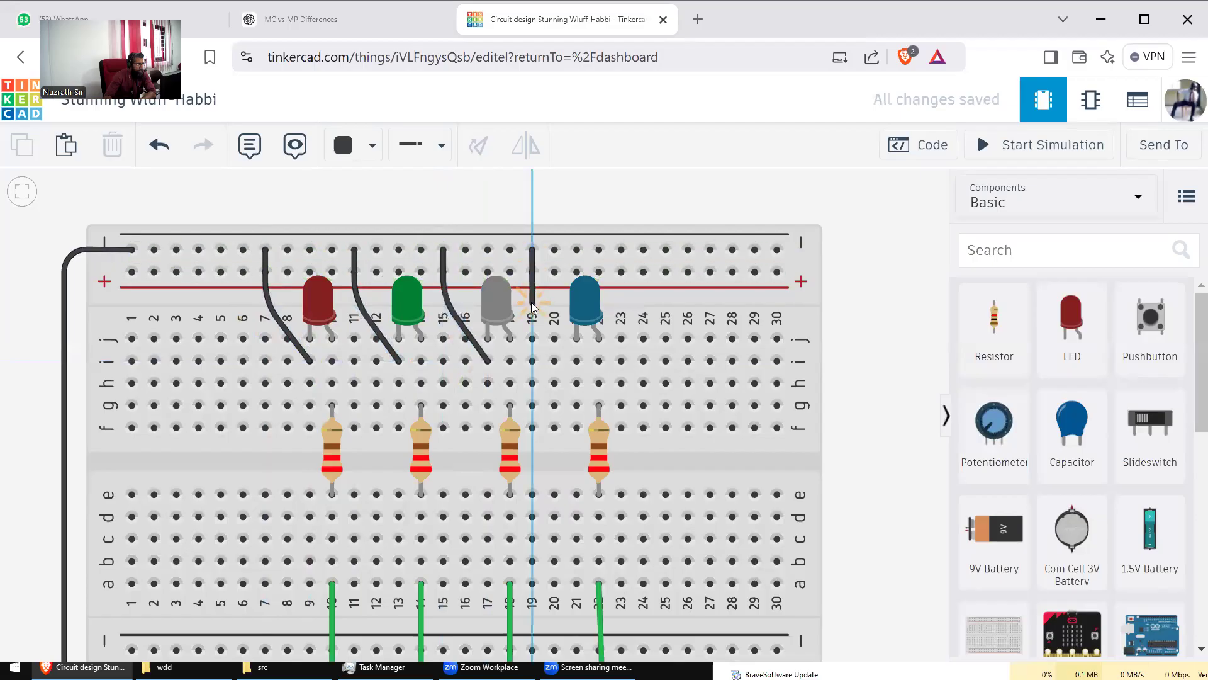
{"action": "left_click", "coordinate": [532, 303]}
{"action": "left_click", "coordinate": [577, 361]}
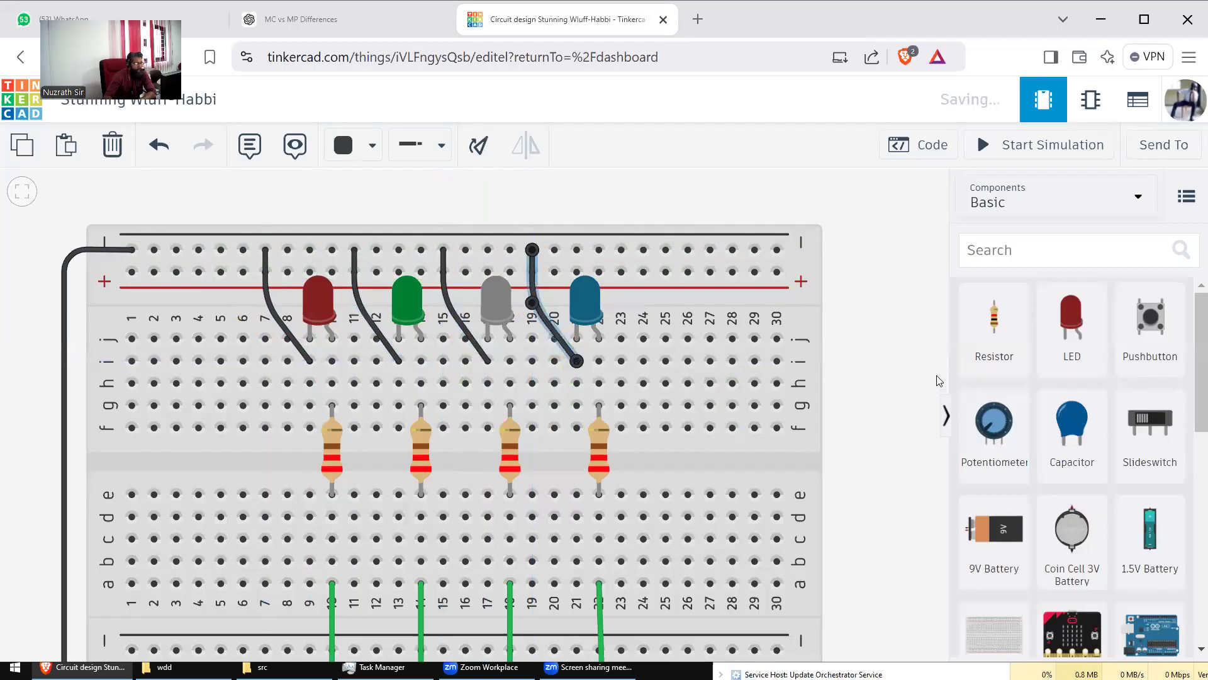
{"action": "left_click", "coordinate": [873, 359]}
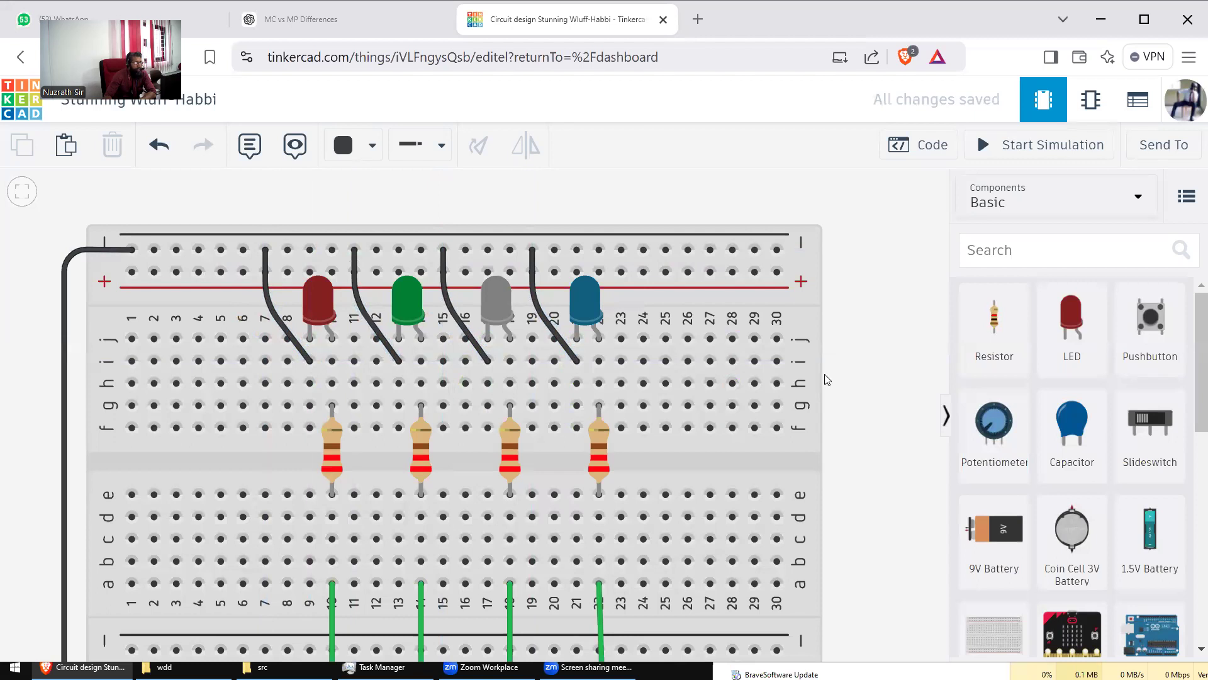
{"action": "scroll", "coordinate": [822, 375], "scroll_direction": "down", "scroll_amount": 2}
{"action": "left_click_drag", "start_coordinate": [854, 391], "coordinate": [775, 289]}
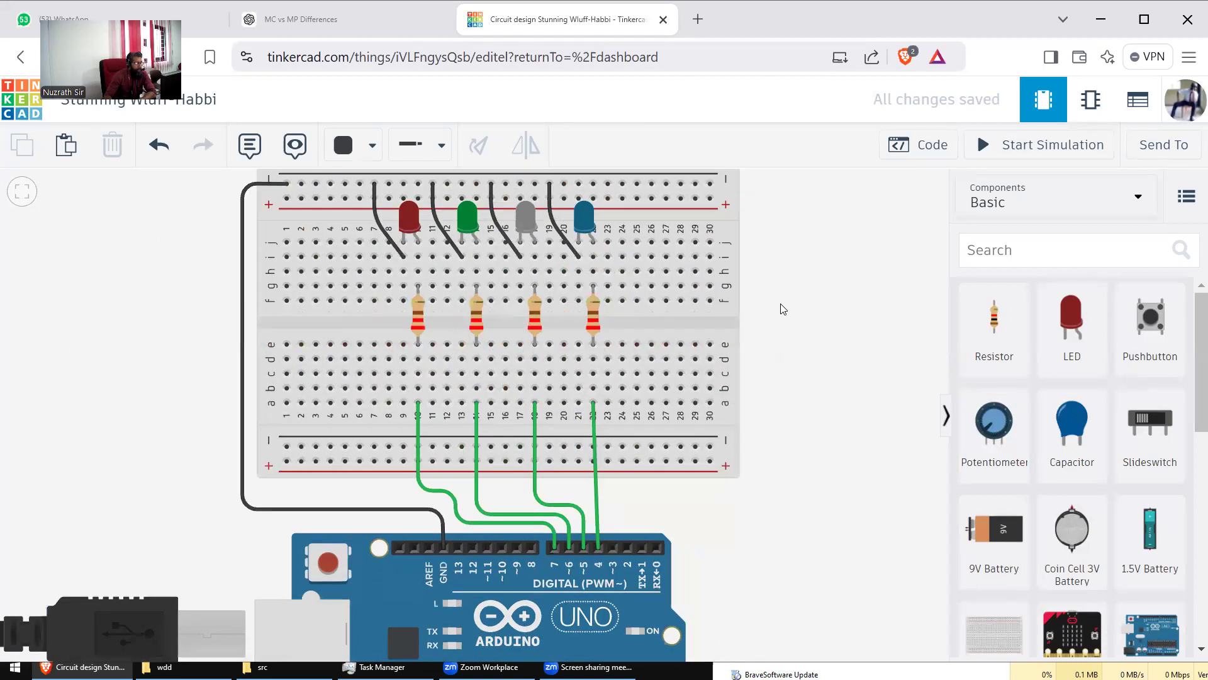
{"action": "scroll", "coordinate": [779, 300], "scroll_direction": "down", "scroll_amount": 2}
{"action": "left_click_drag", "start_coordinate": [822, 331], "coordinate": [795, 321]}
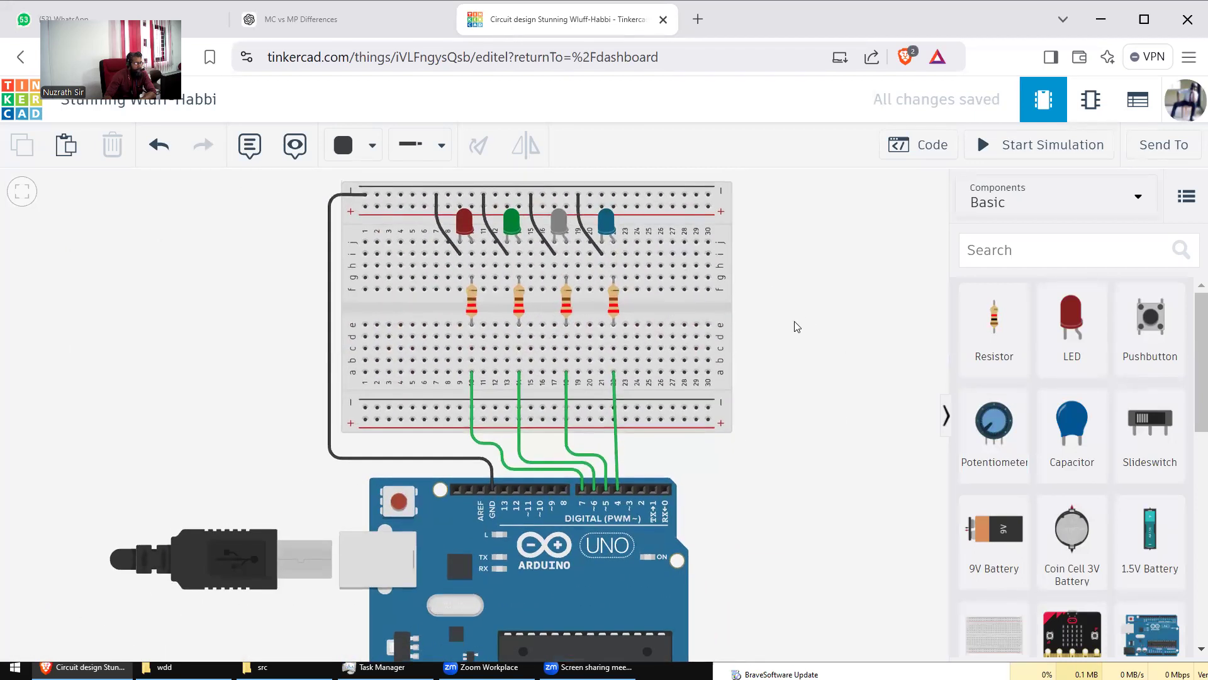
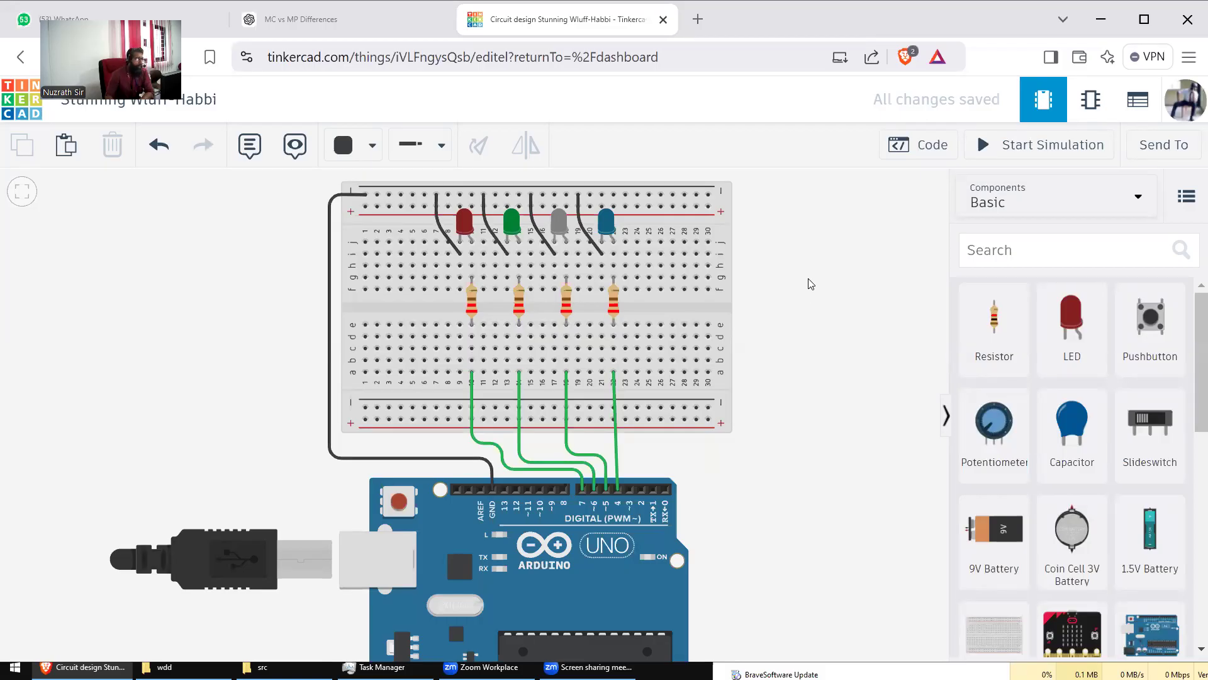
Step: Open the circuit's code editor and switch it from Blocks to Text mode
{"action": "left_click_drag", "start_coordinate": [798, 285], "coordinate": [560, 305]}
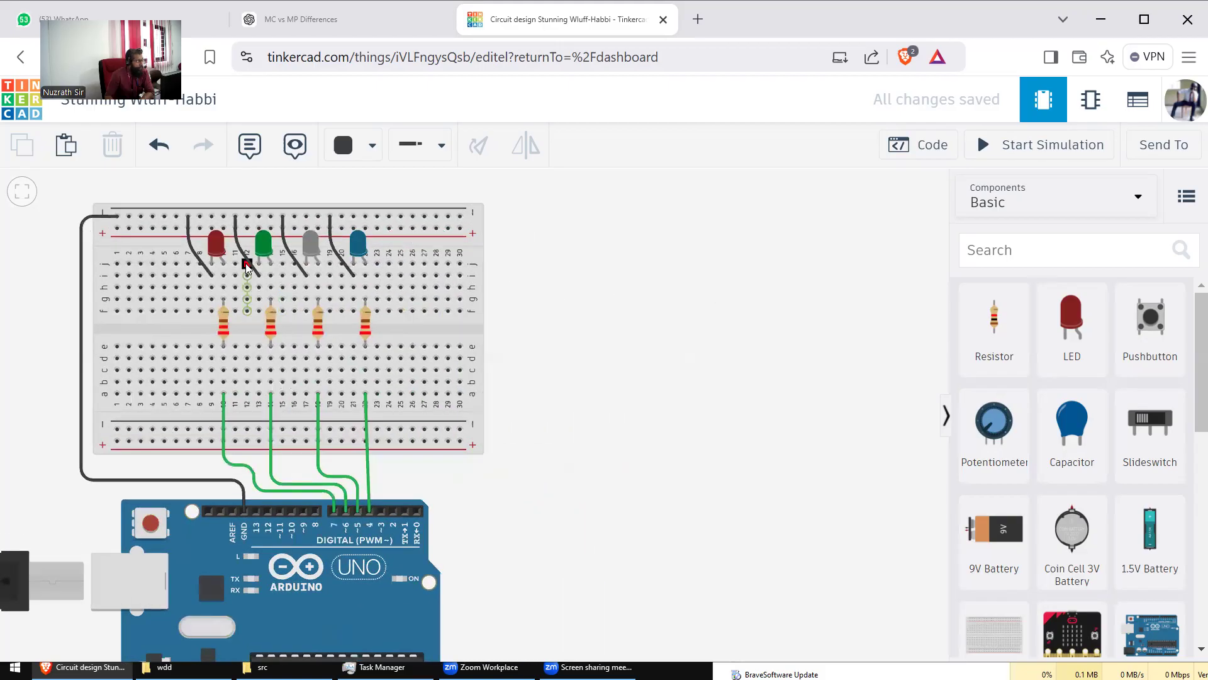
{"action": "left_click", "coordinate": [927, 148]}
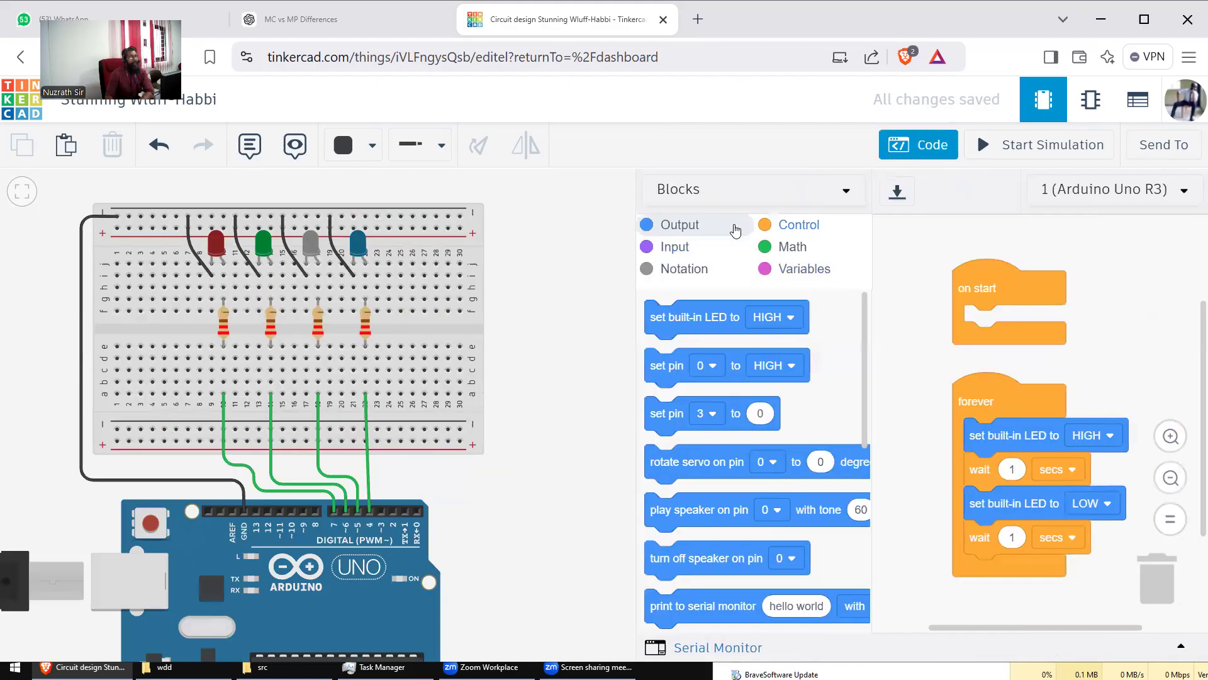
{"action": "left_click", "coordinate": [727, 202]}
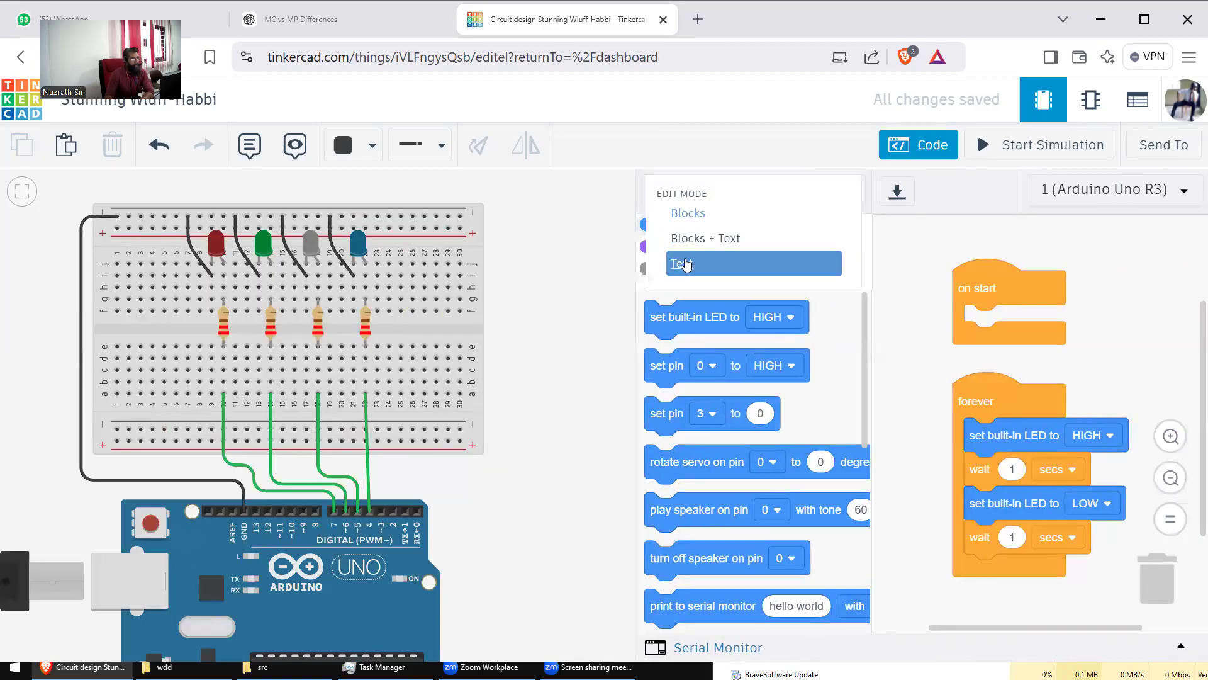
{"action": "left_click", "coordinate": [918, 148]}
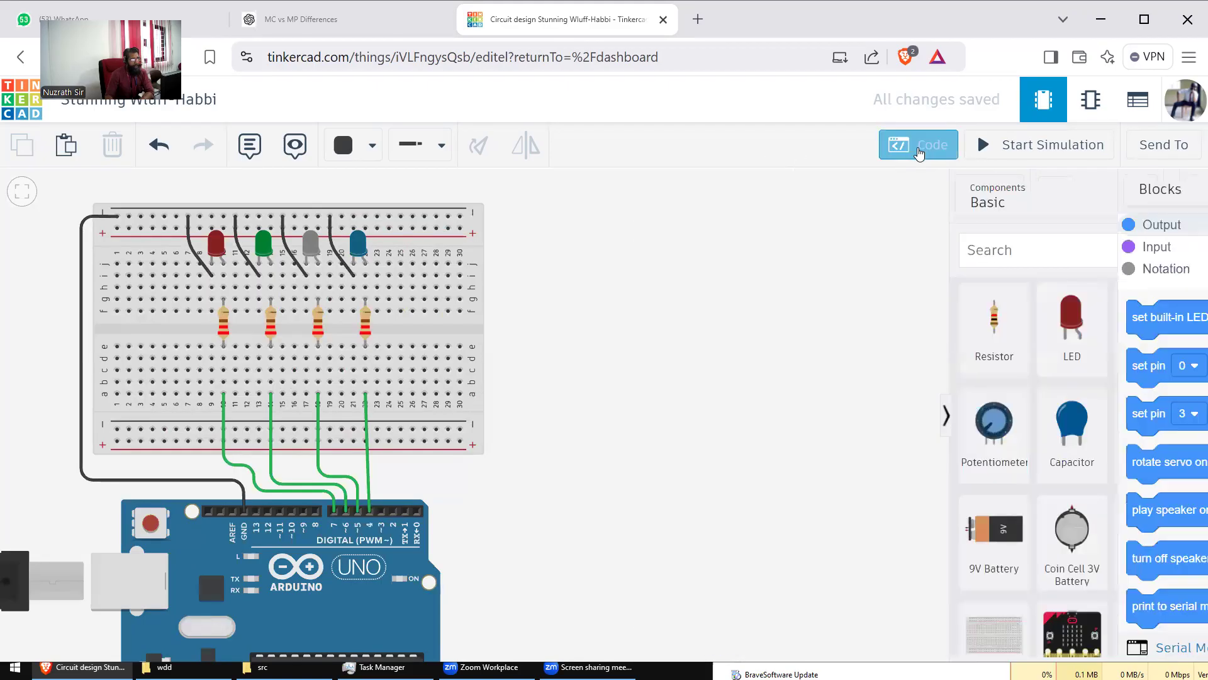
{"action": "left_click", "coordinate": [919, 151]}
{"action": "left_click", "coordinate": [754, 192]}
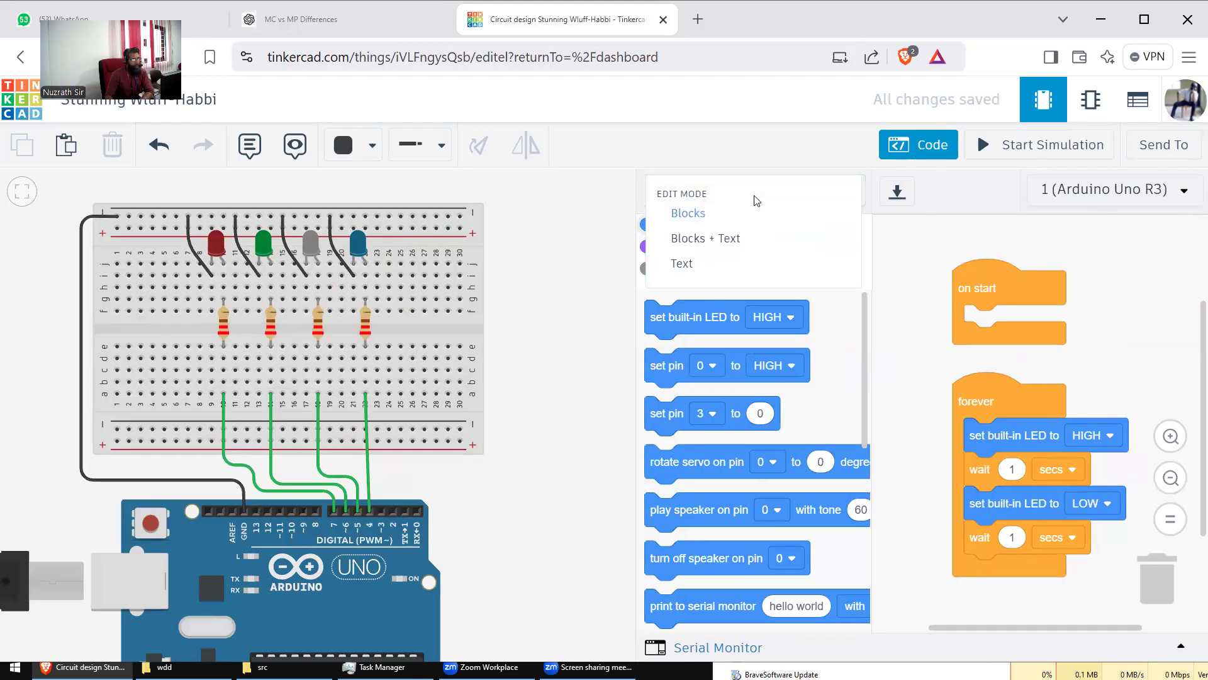
{"action": "left_click", "coordinate": [682, 264]}
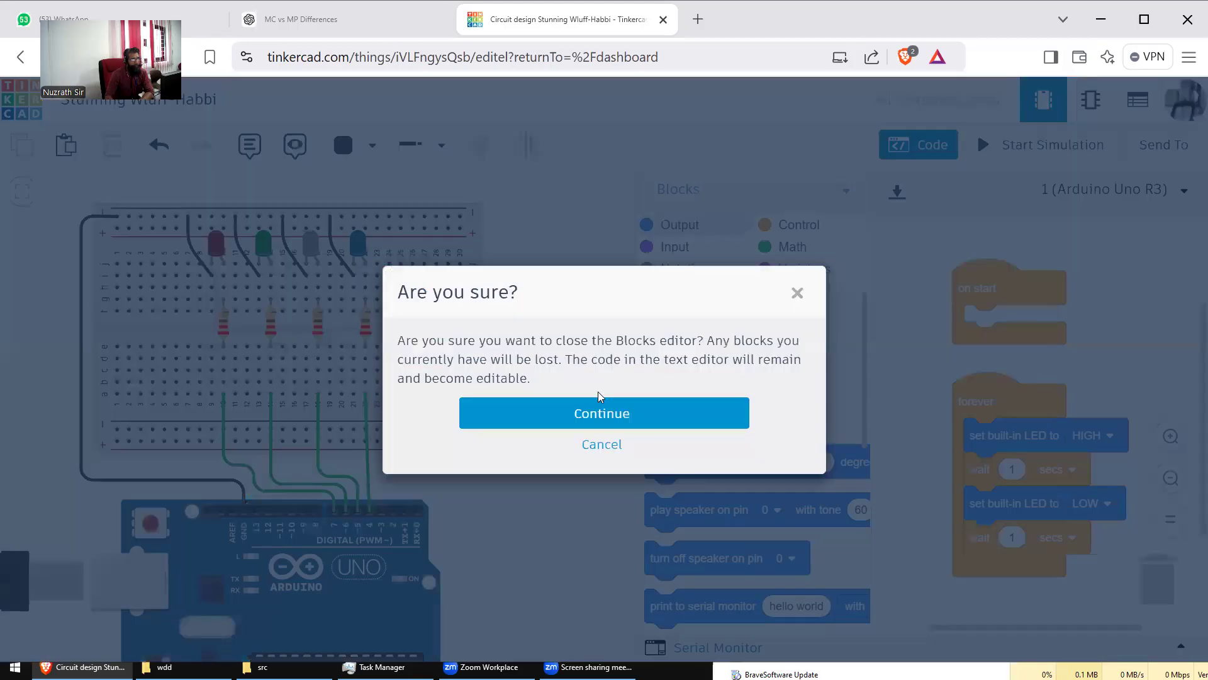
Step: Confirm text mode and replace the line-2 comment with '#define led1 4'
{"action": "left_click", "coordinate": [595, 415]}
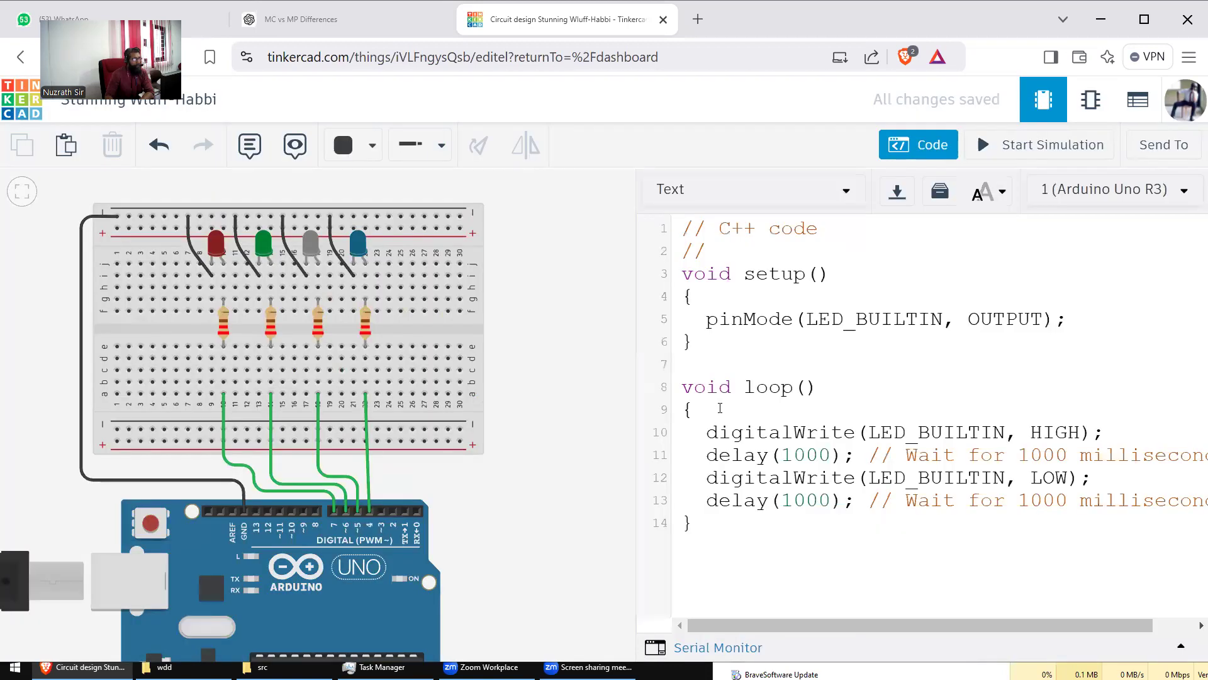
{"action": "left_click_drag", "start_coordinate": [708, 251], "coordinate": [679, 245]}
{"action": "key", "text": "BackSpace"}
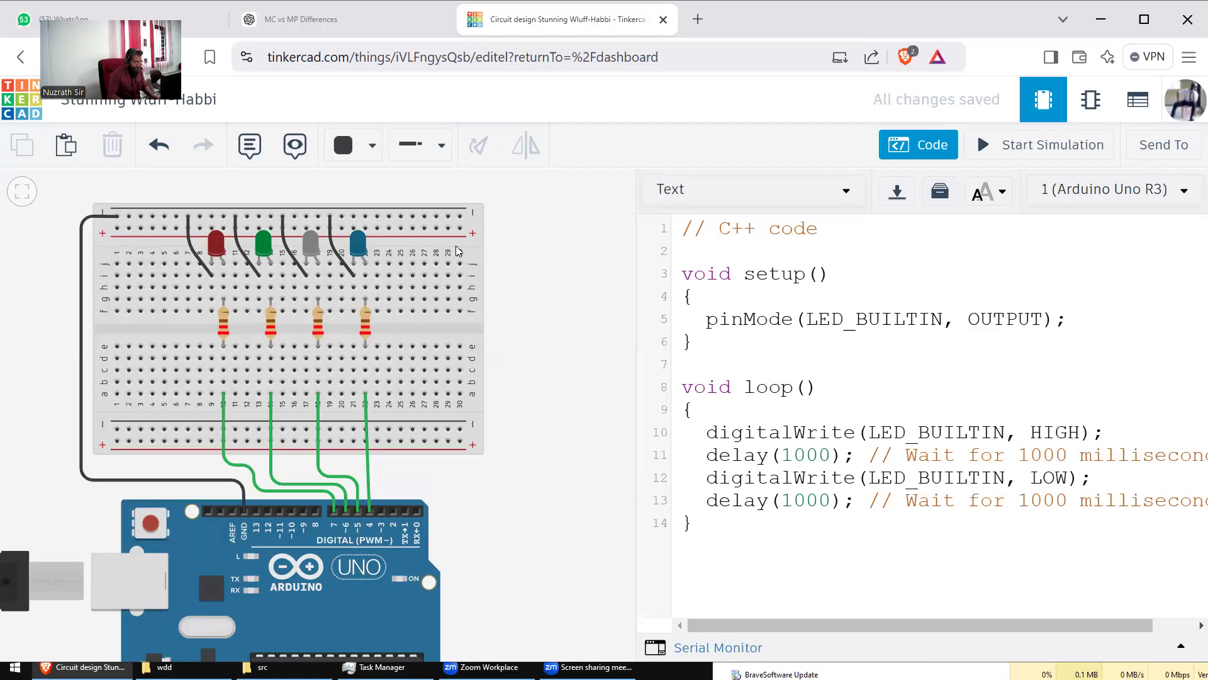
{"action": "type", "text": "#deine"}
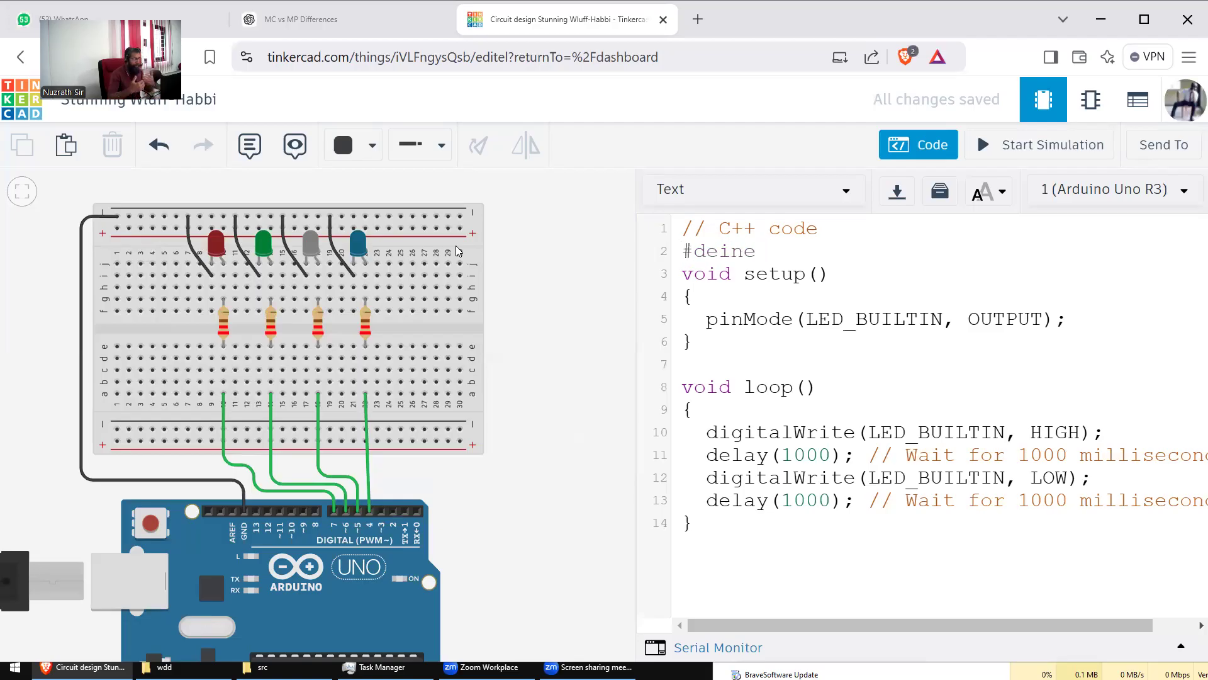
{"action": "type", "text": " f"}
{"action": "key", "text": "End"}
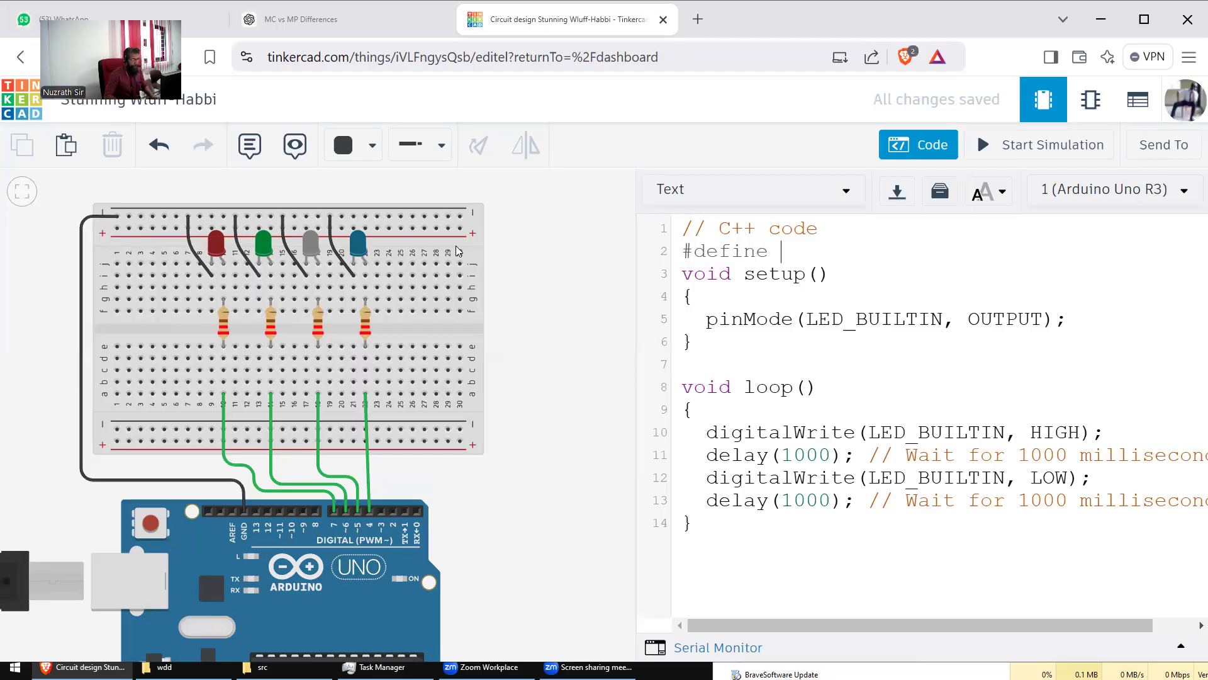
{"action": "type", "text": "led1"}
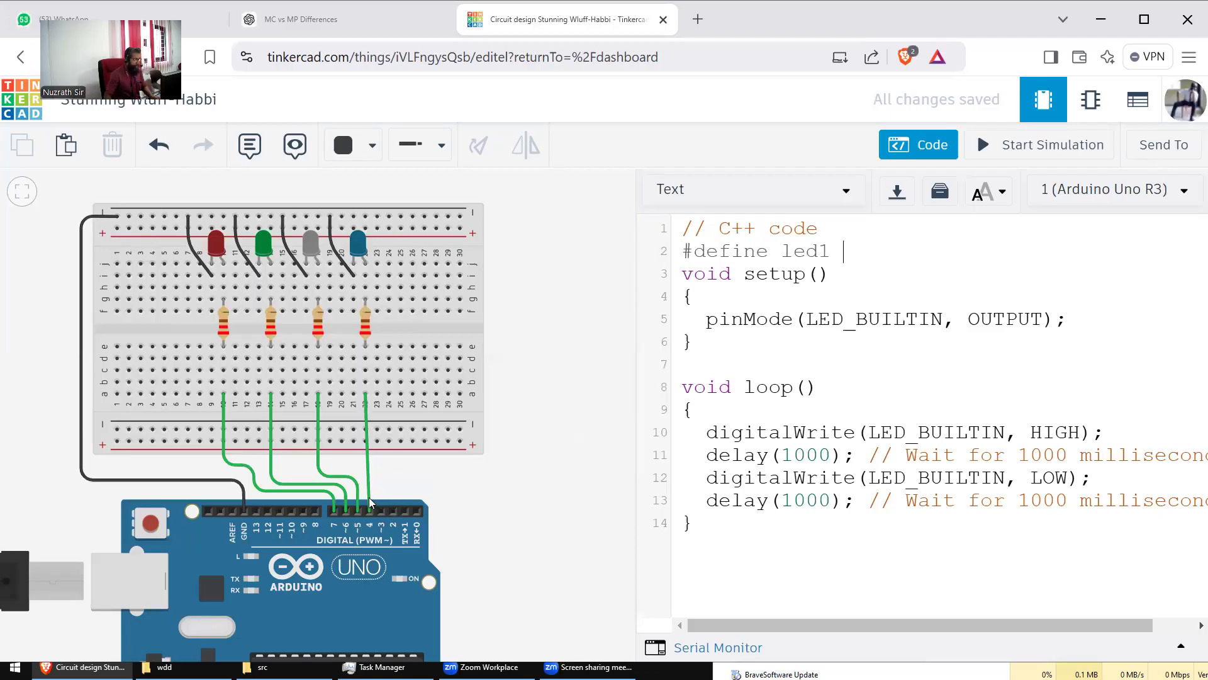
{"action": "type", "text": " 4"}
Step: Duplicate the '#define led1 4' line so there are four definition lines
{"action": "key", "text": "shift+Home"}
{"action": "key", "text": "ctrl+c"}
{"action": "key", "text": "End"}
{"action": "key", "text": "Return"}
{"action": "key", "text": "ctrl+v"}
{"action": "key", "text": "Return"}
{"action": "key", "text": "ctrl+v"}
{"action": "key", "text": "Return"}
{"action": "key", "text": "ctrl+v"}
Step: Edit the copies to define led2 as 5, led3 as 6 and led4 as 7
{"action": "key", "text": "Up"}
{"action": "key", "text": "Up"}
{"action": "key", "text": "Left"}
{"action": "key", "text": "Down"}
{"action": "key", "text": "BackSpace"}
{"action": "type", "text": "2"}
{"action": "key", "text": "Down"}
{"action": "key", "text": "BackSpace"}
{"action": "type", "text": "3"}
{"action": "key", "text": "Down"}
{"action": "key", "text": "BackSpace"}
{"action": "type", "text": "4"}
{"action": "key", "text": "Up"}
{"action": "key", "text": "Up"}
{"action": "key", "text": "Right"}
{"action": "key", "text": "Delete"}
{"action": "type", "text": "4"}
{"action": "key", "text": "Down"}
{"action": "key", "text": "Up"}
{"action": "key", "text": "Left"}
{"action": "key", "text": "Delete"}
{"action": "type", "text": "5"}
{"action": "key", "text": "Down"}
{"action": "key", "text": "BackSpace"}
{"action": "type", "text": "6"}
{"action": "key", "text": "Down"}
{"action": "key", "text": "BackSpace"}
{"action": "type", "text": "7"}
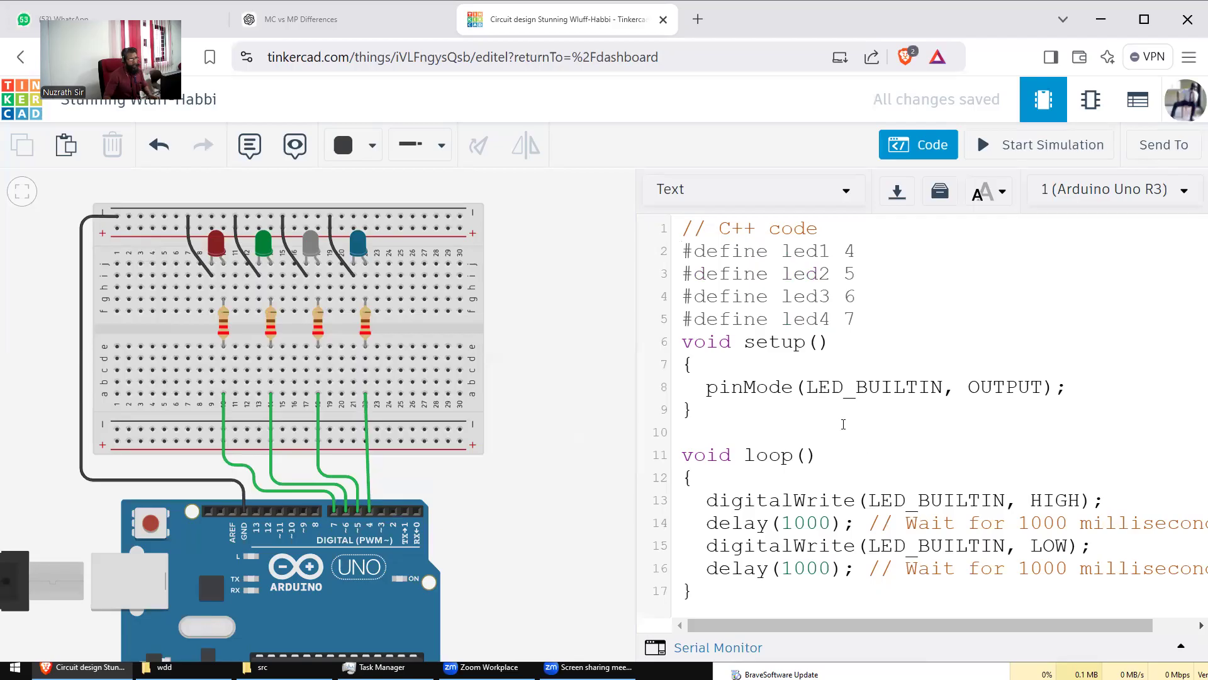
Step: Replace the built-in LED pinMode line in setup with 'pinMode(led1,OUTPUT);'
{"action": "left_click", "coordinate": [841, 388]}
{"action": "key", "text": "End"}
{"action": "key", "text": "shift+Home"}
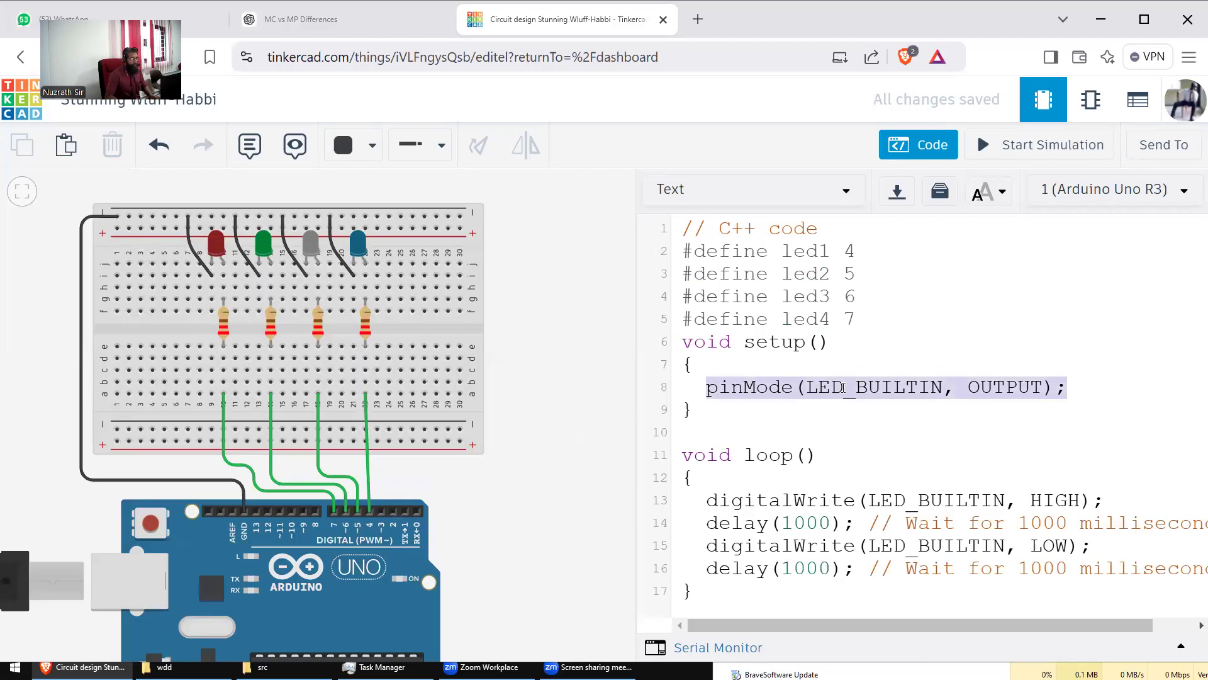
{"action": "key", "text": "BackSpace"}
{"action": "type", "text": "piM"}
{"action": "key", "text": "BackSpace"}
{"action": "type", "text": "nmo"}
{"action": "key", "text": "BackSpace"}
{"action": "key", "text": "BackSpace"}
{"action": "type", "text": "mode"}
{"action": "key", "text": "BackSpace"}
{"action": "key", "text": "BackSpace"}
{"action": "key", "text": "BackSpace"}
{"action": "type", "text": "OD"}
{"action": "key", "text": "BackSpace"}
{"action": "key", "text": "BackSpace"}
{"action": "key", "text": "BackSpace"}
{"action": "type", "text": "Mode("}
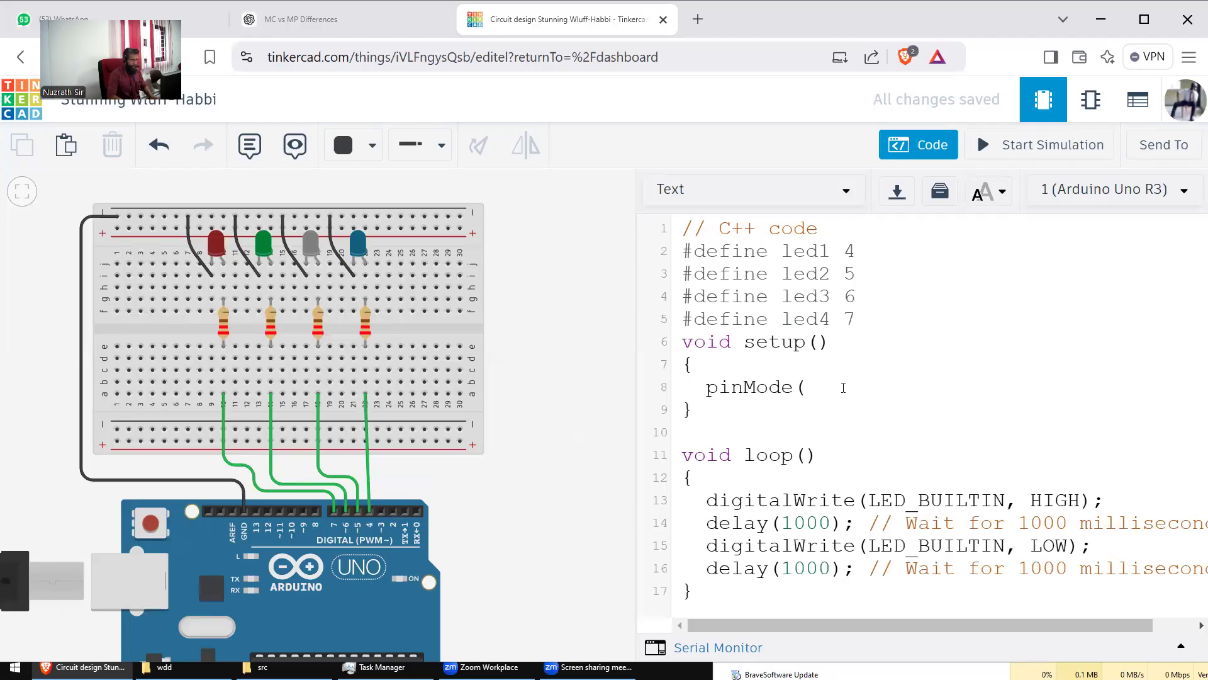
{"action": "type", "text": "led1,OUTPUT);"}
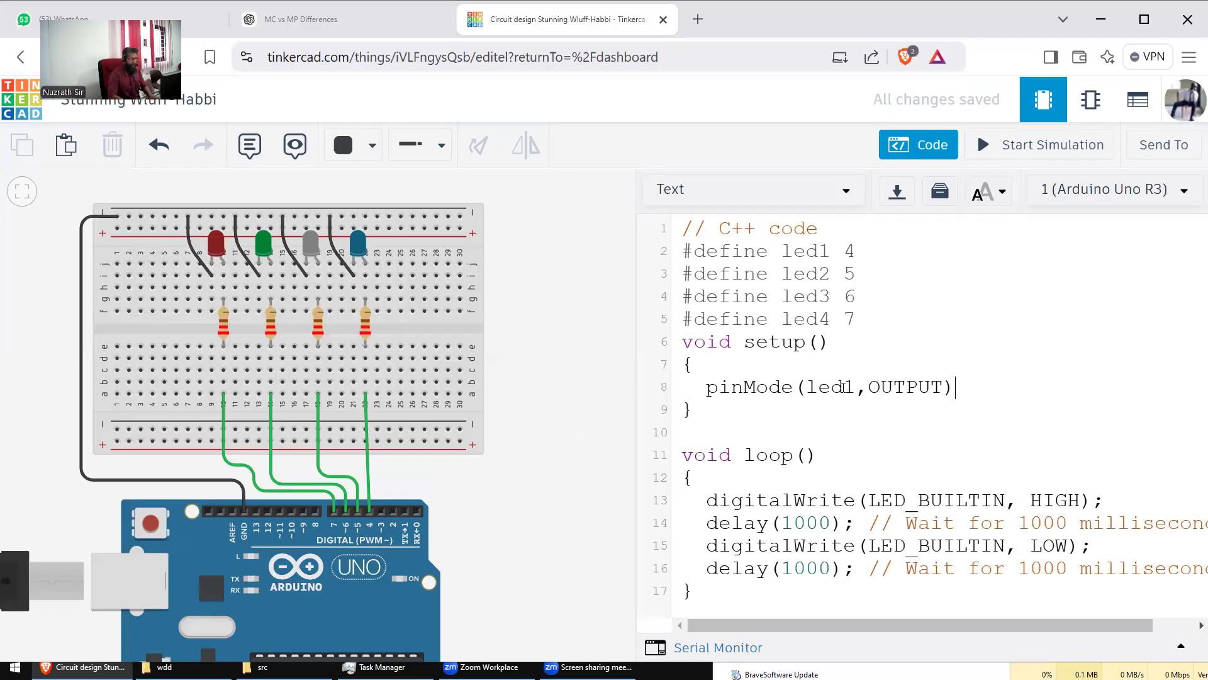
Step: Duplicate the led1 pinMode line so setup has four pinMode lines
{"action": "key", "text": "shift+Home"}
{"action": "key", "text": "ctrl+c"}
{"action": "key", "text": "End"}
{"action": "key", "text": "Return"}
{"action": "key", "text": "ctrl+v"}
{"action": "key", "text": "Return"}
{"action": "key", "text": "ctrl+v"}
{"action": "key", "text": "Return"}
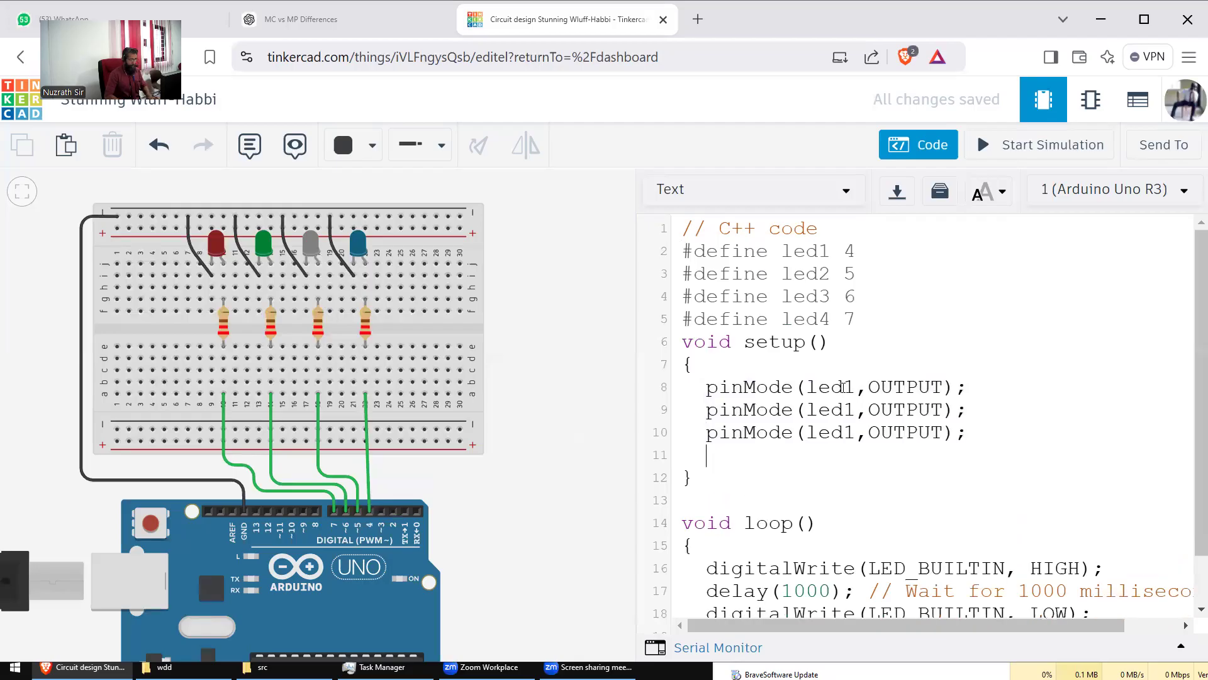
{"action": "key", "text": "ctrl+v"}
Step: Renumber the copied pinMode lines to led2, led3 and led4
{"action": "key", "text": "Up"}
{"action": "key", "text": "Left"}
{"action": "key", "text": "Left"}
{"action": "key", "text": "Left"}
{"action": "key", "text": "Delete"}
{"action": "key", "text": "Delete"}
{"action": "type", "text": "2"}
{"action": "key", "text": "Down"}
{"action": "key", "text": "Left"}
{"action": "key", "text": "Delete"}
{"action": "key", "text": "Delete"}
{"action": "type", "text": "4"}
{"action": "key", "text": "Down"}
{"action": "key", "text": "Left"}
{"action": "key", "text": "Delete"}
{"action": "key", "text": "Delete"}
{"action": "type", "text": "5"}
{"action": "key", "text": "Left"}
{"action": "key", "text": "Delete"}
{"action": "key", "text": "Delete"}
{"action": "type", "text": "3"}
{"action": "key", "text": "Down"}
{"action": "key", "text": "Left"}
{"action": "key", "text": "Delete"}
{"action": "key", "text": "Delete"}
{"action": "type", "text": "4"}
{"action": "key", "text": "Up"}
Step: Restore the missing commas and OUTPUT text in the copied pinMode lines
{"action": "key", "text": "Delete"}
{"action": "type", "text": ","}
{"action": "key", "text": "Down"}
{"action": "key", "text": "Left"}
{"action": "key", "text": "Delete"}
{"action": "type", "text": ","}
{"action": "key", "text": "Down"}
{"action": "key", "text": "Left"}
{"action": "key", "text": "Delete"}
{"action": "type", "text": ","}
{"action": "key", "text": "Up"}
{"action": "key", "text": "Up"}
{"action": "type", "text": "OOU"}
{"action": "key", "text": "Left"}
{"action": "type", "text": "OU"}
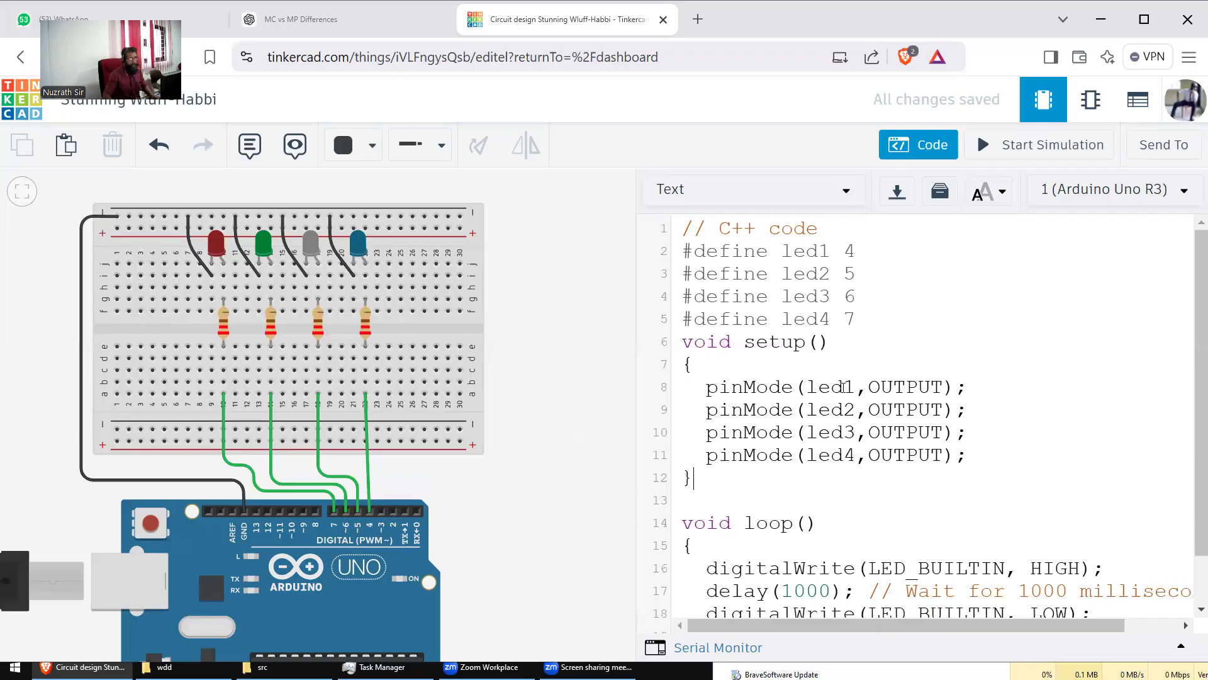
{"action": "scroll", "coordinate": [831, 453], "scroll_direction": "down", "scroll_amount": 2}
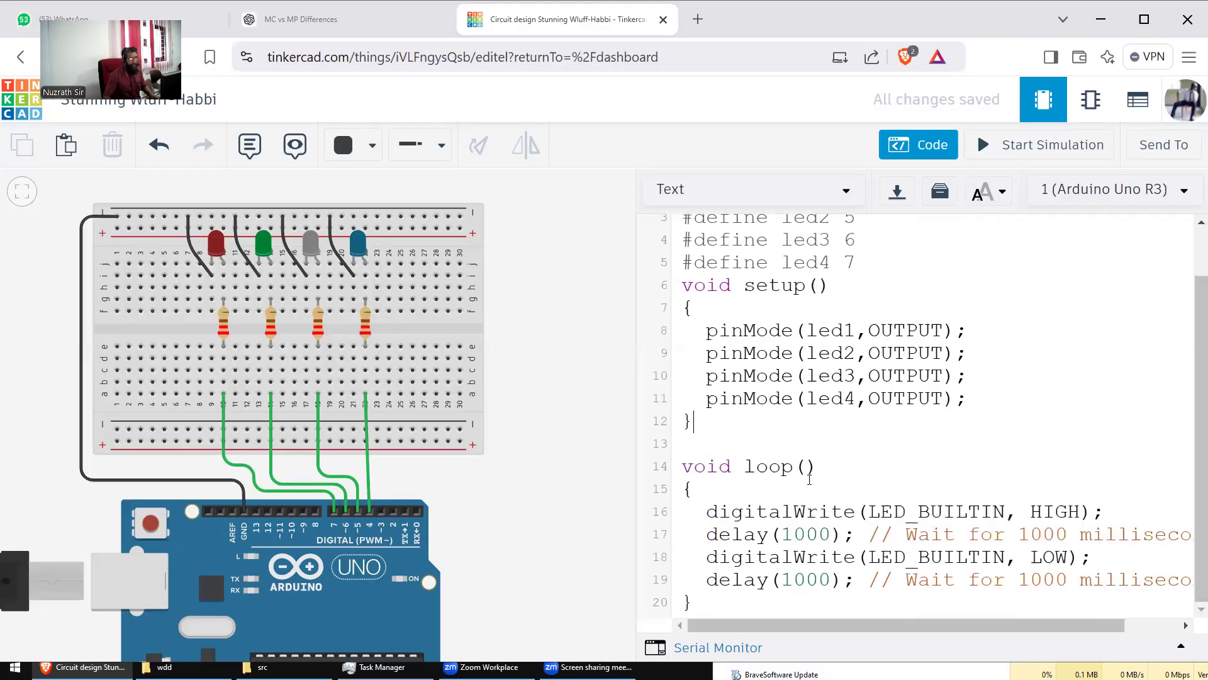
Step: Delete the old LED_BUILTIN blink lines from the loop body
{"action": "left_click", "coordinate": [708, 506]}
{"action": "key", "text": "shift+Down"}
{"action": "key", "text": "shift+Down"}
{"action": "key", "text": "shift+End"}
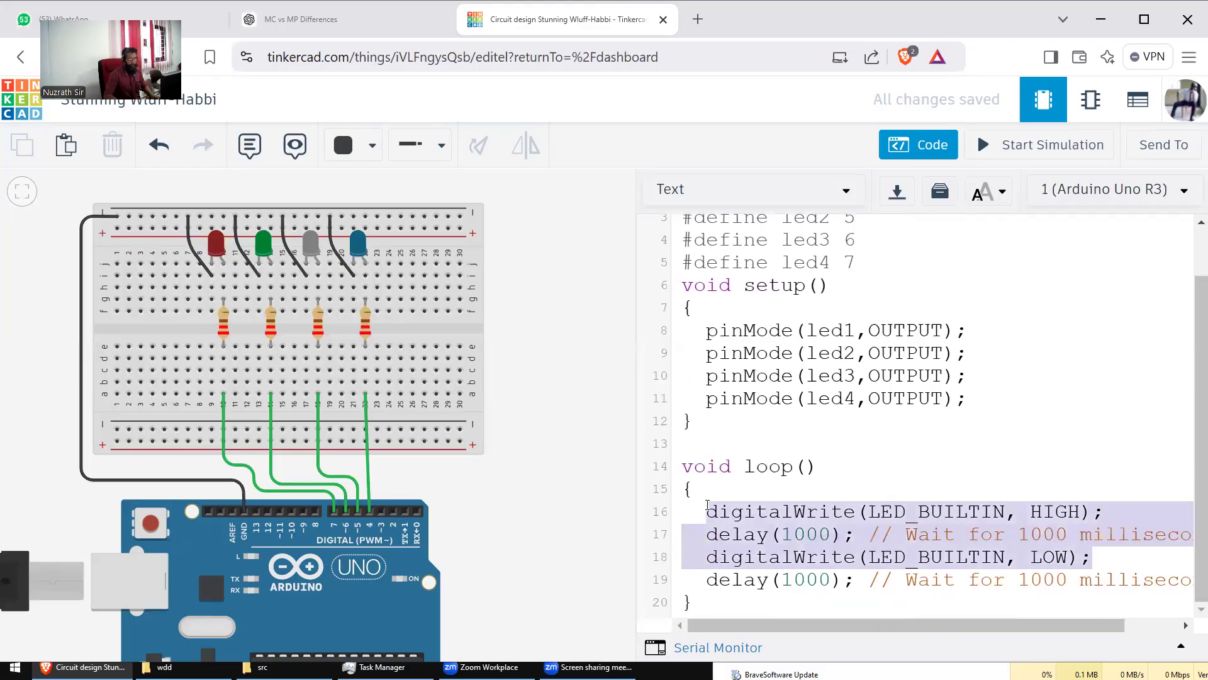
{"action": "key", "text": "shift+Down"}
{"action": "key", "text": "shift+End"}
{"action": "key", "text": "BackSpace"}
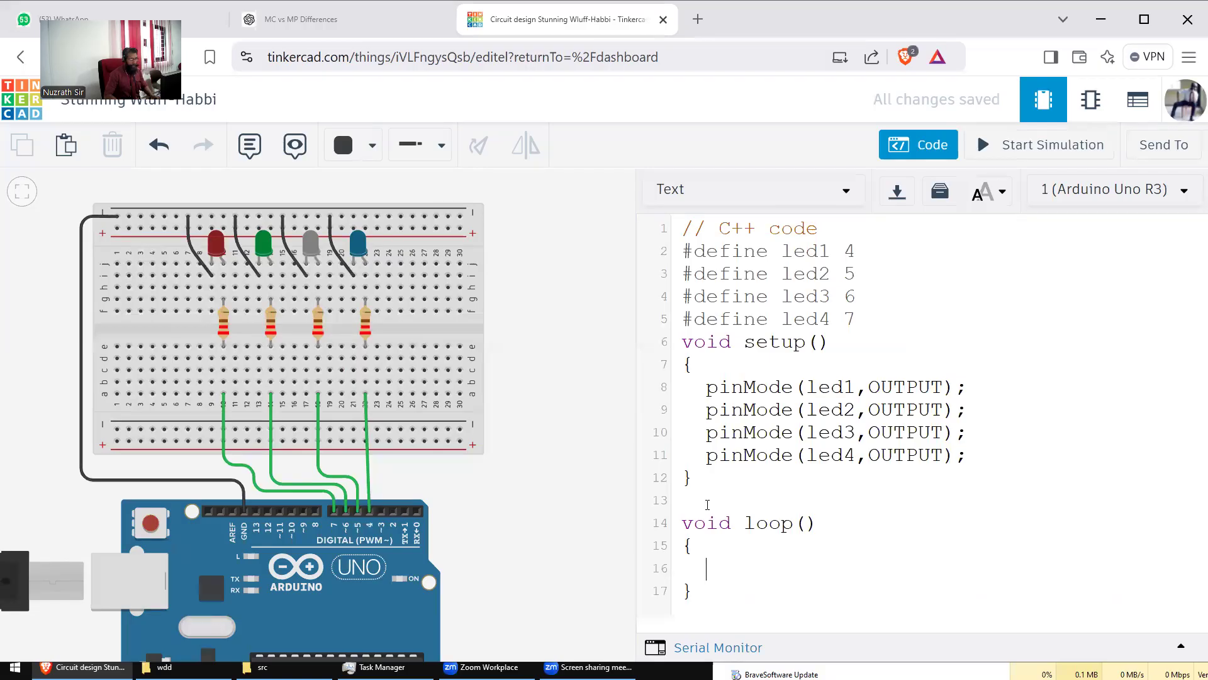
{"action": "type", "text": "s"}
{"action": "key", "text": "BackSpace"}
Step: Write digitalWrite(led1,HIGH); and duplicate it into four identical lines
{"action": "type", "text": "digital"}
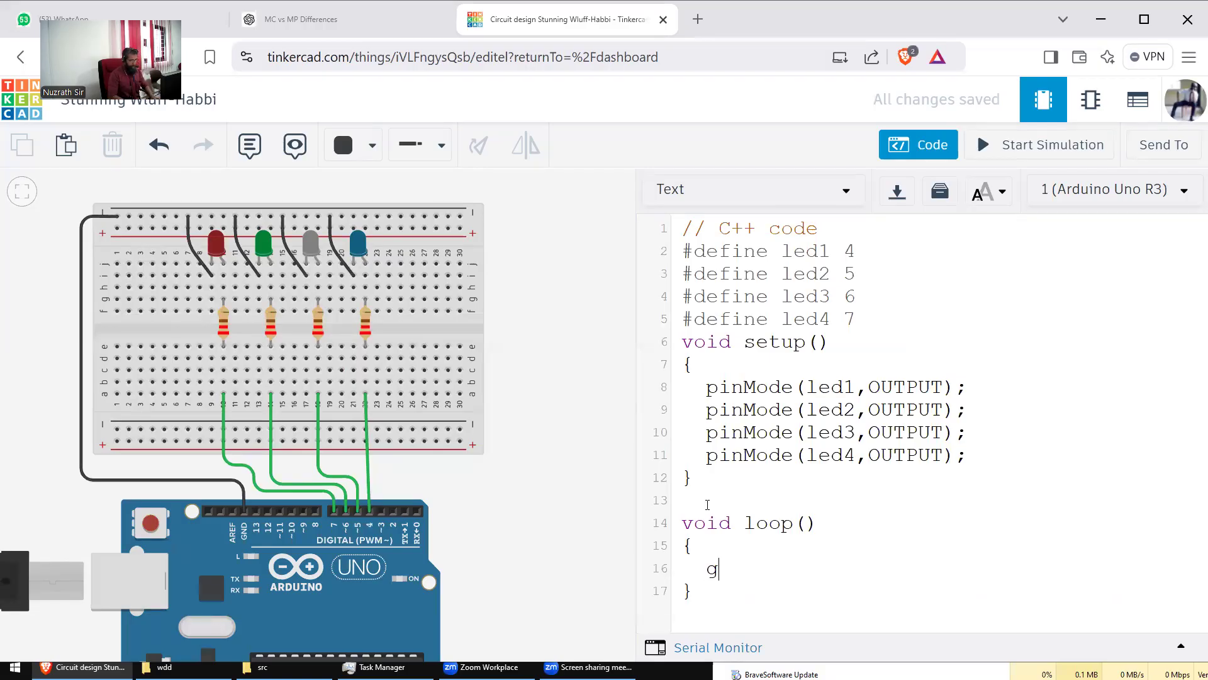
{"action": "type", "text": "Wri"}
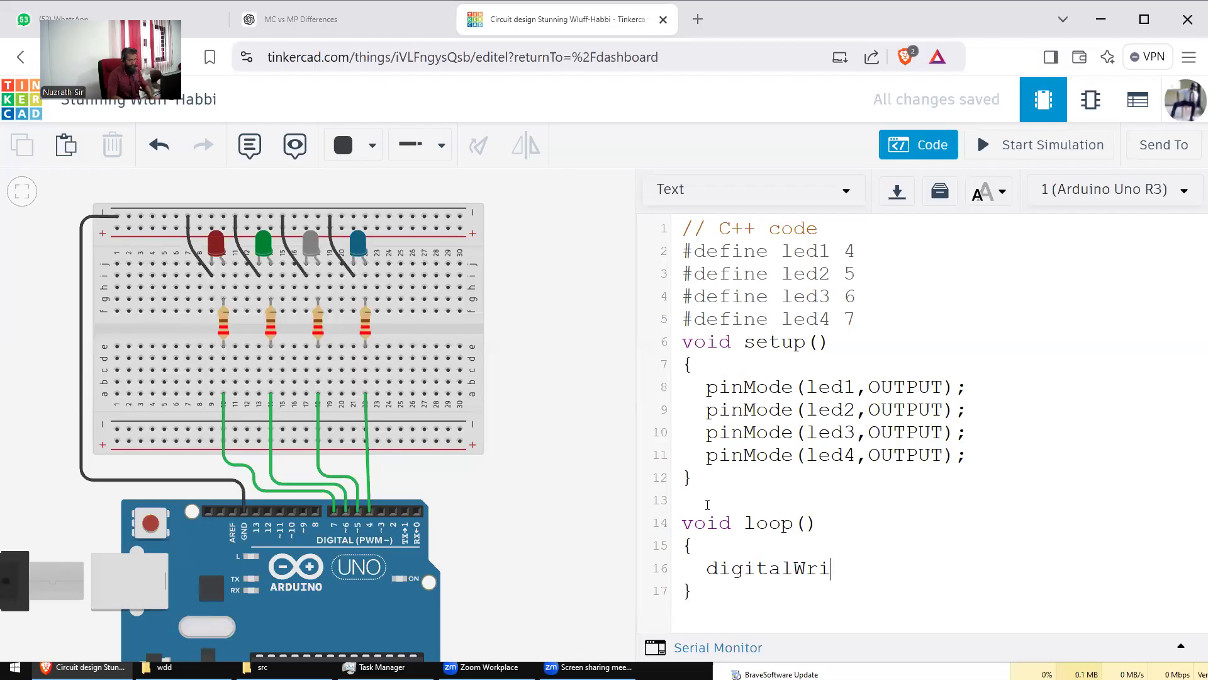
{"action": "type", "text": "te(led1,HIGH);"}
{"action": "key", "text": "shift+Home"}
{"action": "key", "text": "ctrl+c"}
{"action": "key", "text": "End"}
{"action": "key", "text": "Return"}
{"action": "key", "text": "ctrl+v"}
{"action": "key", "text": "Return"}
{"action": "key", "text": "ctrl+v"}
{"action": "key", "text": "Return"}
{"action": "key", "text": "ctrl+v"}
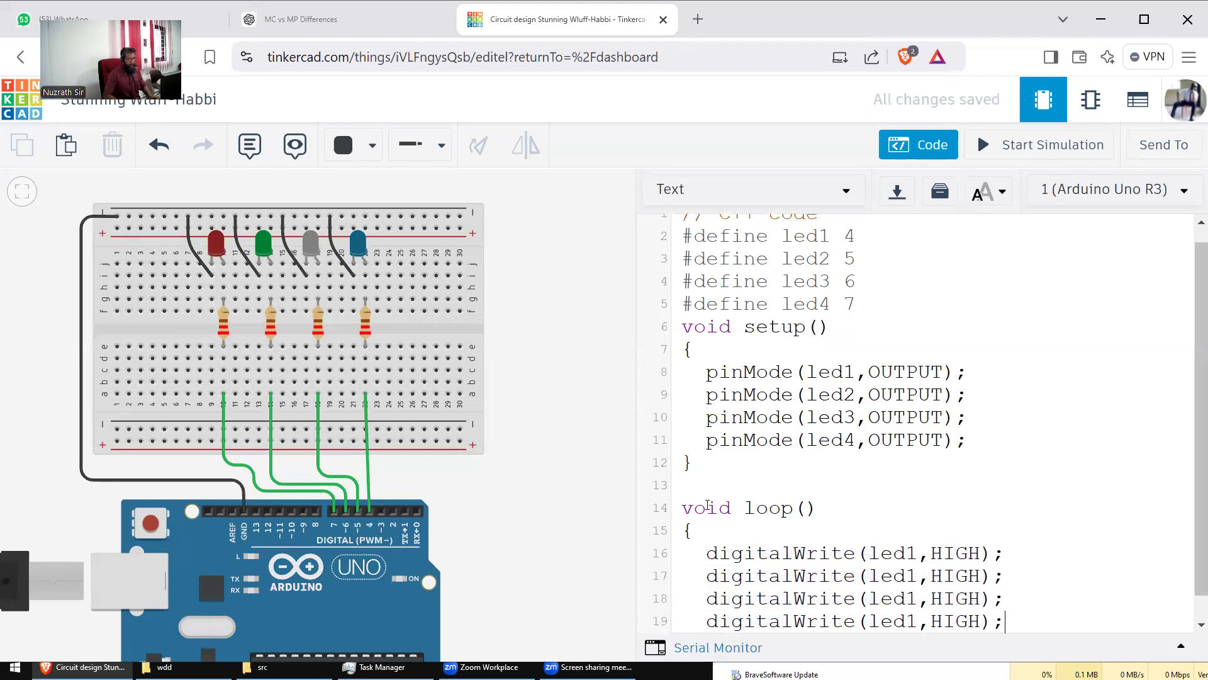
Step: Renumber the copied HIGH lines to led2, led3 and led4
{"action": "key", "text": "Home"}
{"action": "key", "text": "Right"}
{"action": "key", "text": "Right"}
{"action": "key", "text": "Right"}
{"action": "key", "text": "Right"}
{"action": "key", "text": "Right"}
{"action": "key", "text": "Right"}
{"action": "key", "text": "Right"}
{"action": "key", "text": "Right"}
{"action": "key", "text": "Right"}
{"action": "key", "text": "Right"}
{"action": "key", "text": "Right"}
{"action": "key", "text": "Right"}
{"action": "key", "text": "Right"}
{"action": "key", "text": "Right"}
{"action": "key", "text": "Right"}
{"action": "key", "text": "Right"}
{"action": "key", "text": "Right"}
{"action": "key", "text": "Right"}
{"action": "key", "text": "Left"}
{"action": "key", "text": "Left"}
{"action": "key", "text": "Delete"}
{"action": "type", "text": "2"}
{"action": "key", "text": "Down"}
{"action": "key", "text": "BackSpace"}
{"action": "type", "text": "3"}
{"action": "key", "text": "Down"}
{"action": "key", "text": "BackSpace"}
{"action": "type", "text": "4"}
{"action": "key", "text": "Down"}
{"action": "key", "text": "End"}
Step: Add delay(500); then four copies of digitalWrite(led1,LOW);
{"action": "key", "text": "Return"}
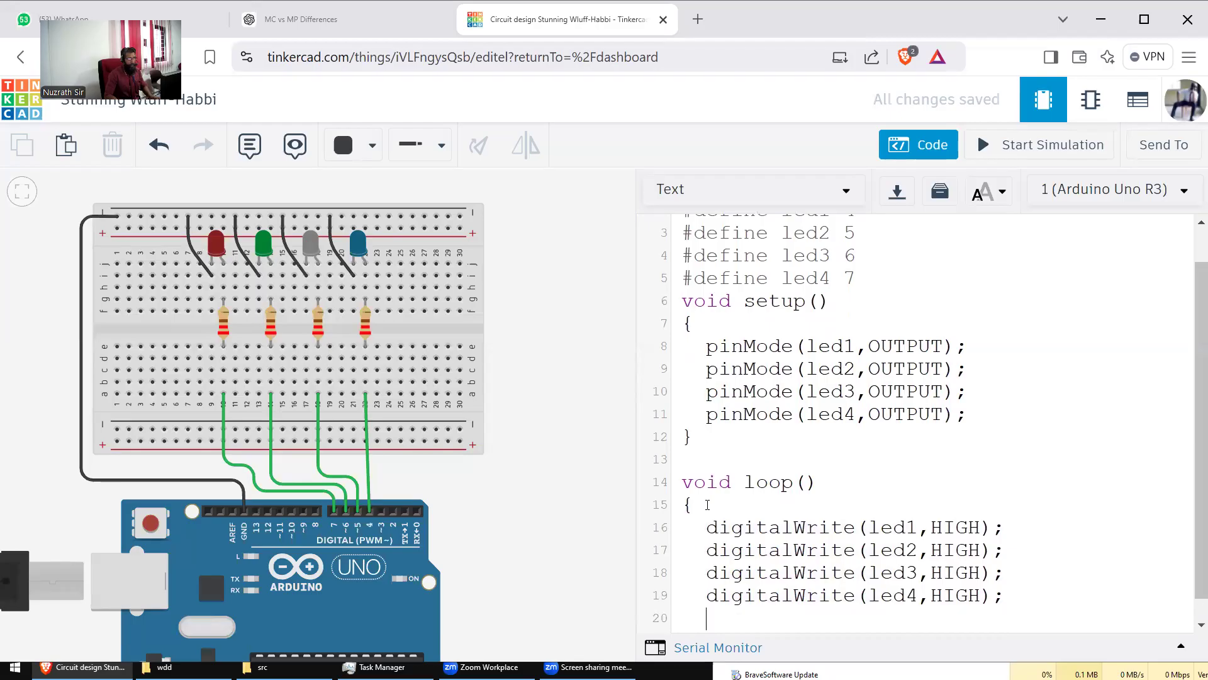
{"action": "type", "text": "delay(500"}
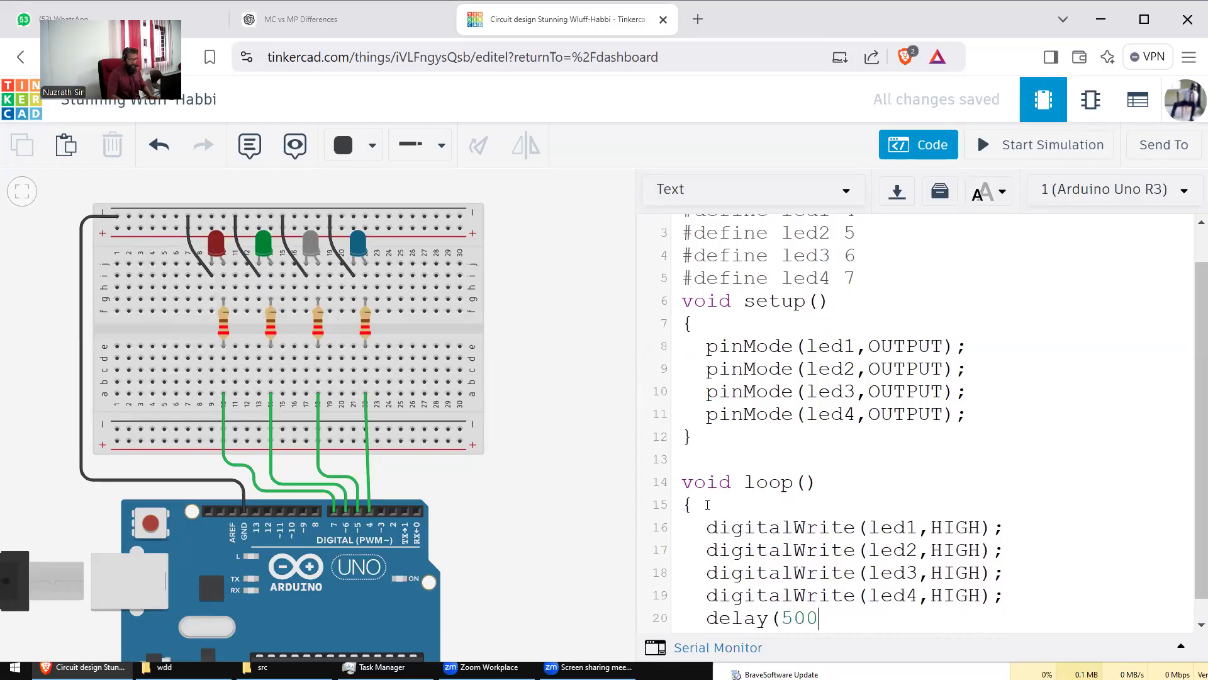
{"action": "type", "text": ");"}
{"action": "key", "text": "Return"}
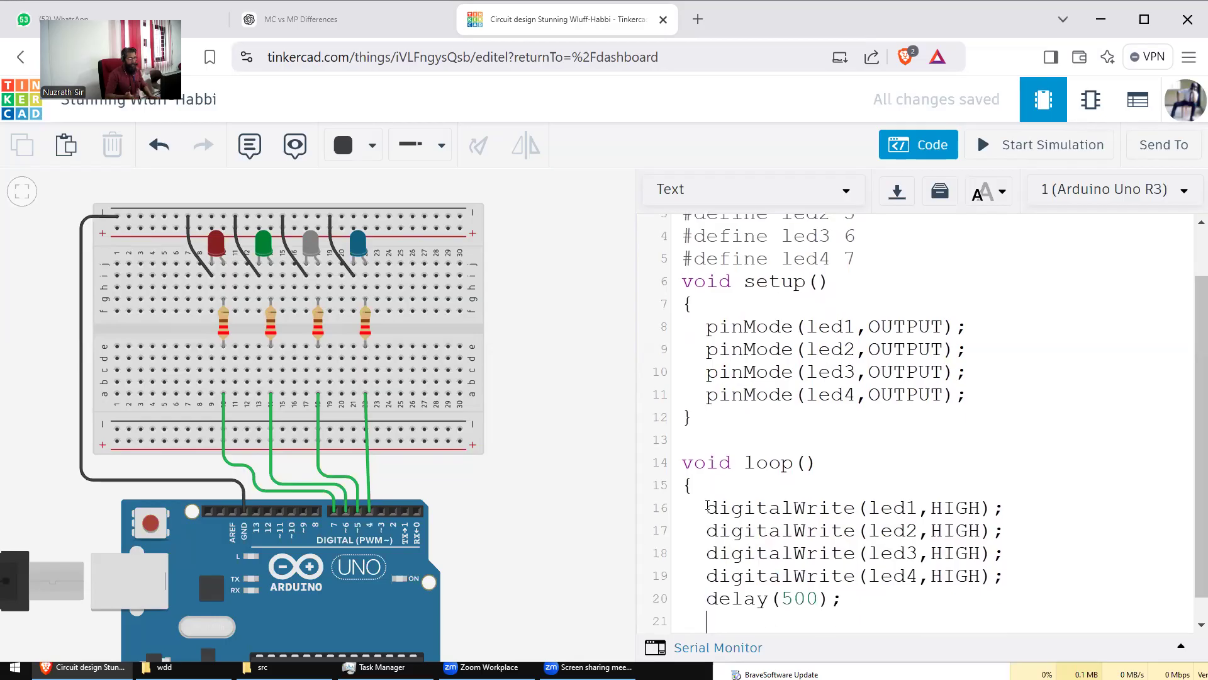
{"action": "type", "text": "digital"}
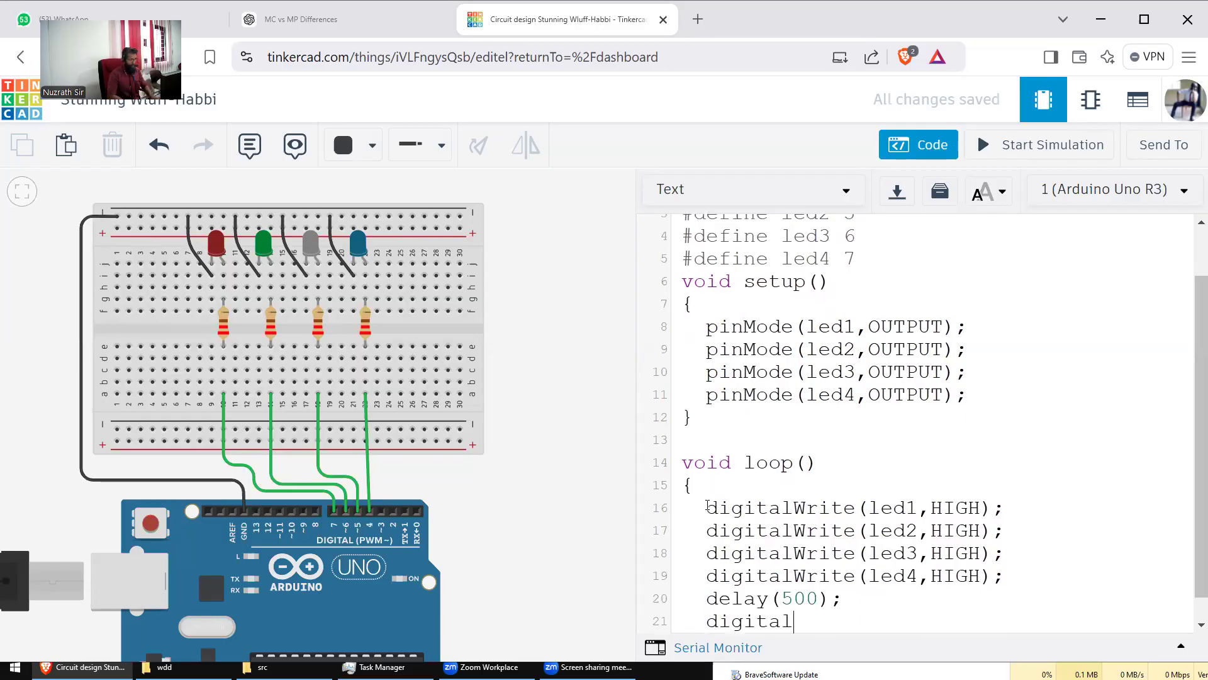
{"action": "type", "text": "Write(led1,LOW);"}
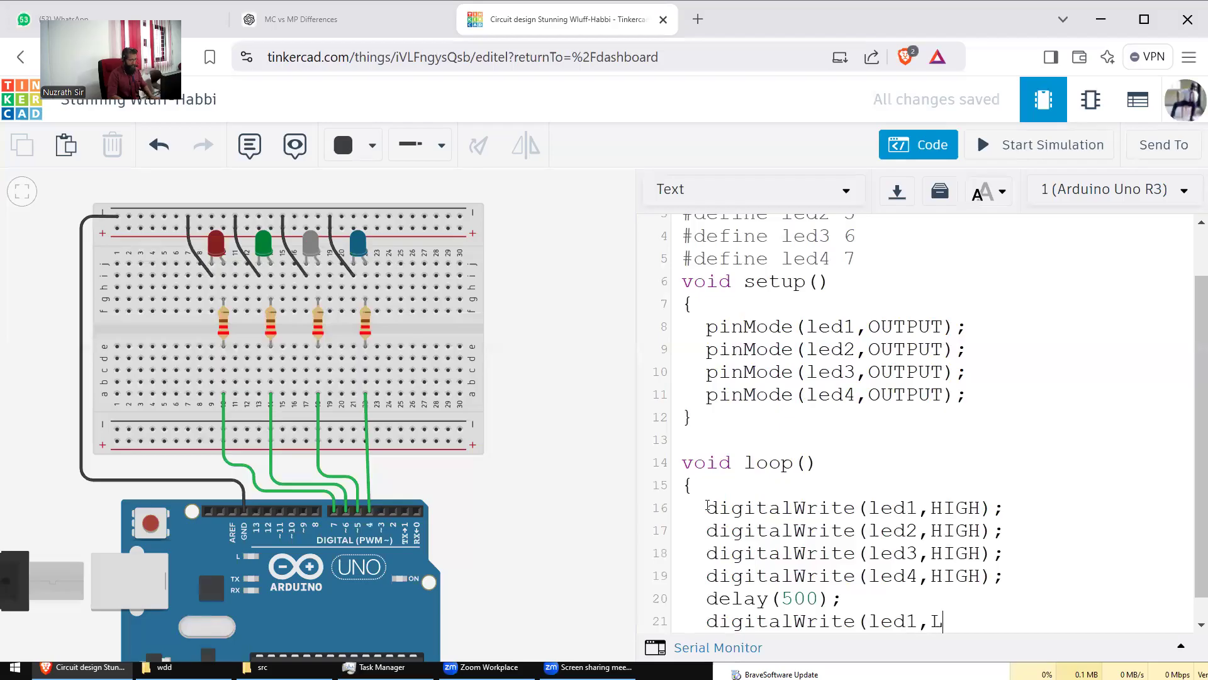
{"action": "key", "text": "shift+Home"}
{"action": "key", "text": "ctrl+c"}
{"action": "key", "text": "End"}
{"action": "key", "text": "Return"}
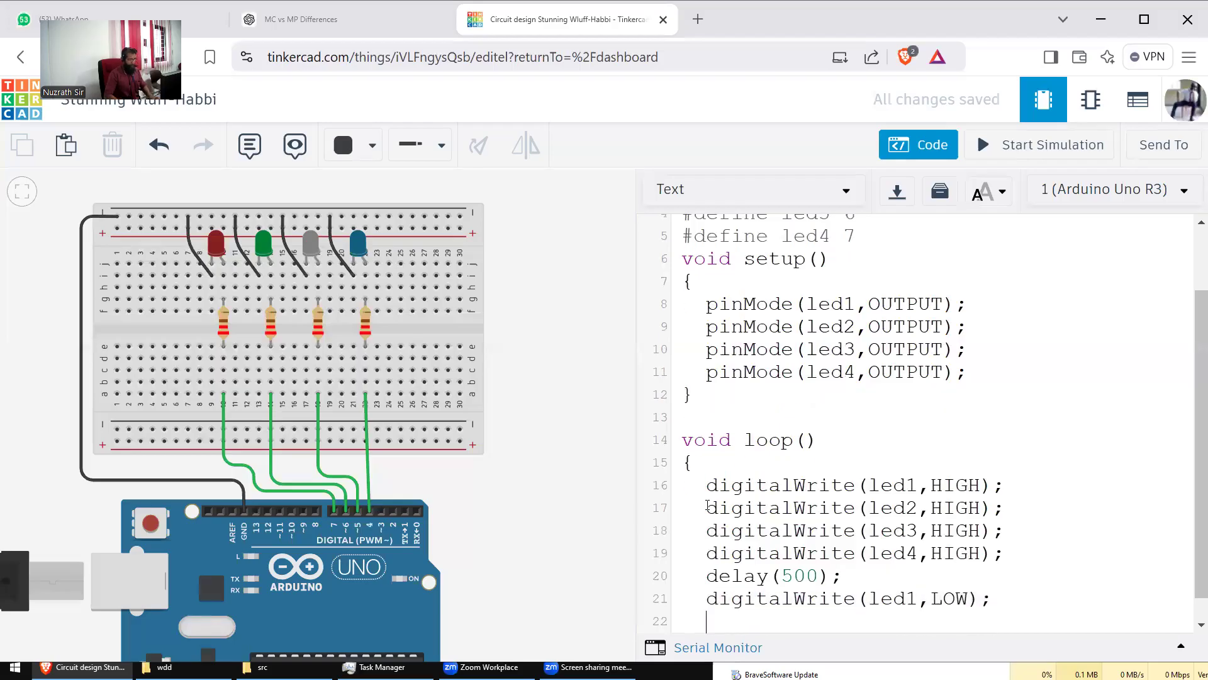
{"action": "key", "text": "ctrl+v"}
{"action": "key", "text": "Return"}
{"action": "key", "text": "ctrl+v"}
{"action": "key", "text": "Return"}
{"action": "key", "text": "ctrl+v"}
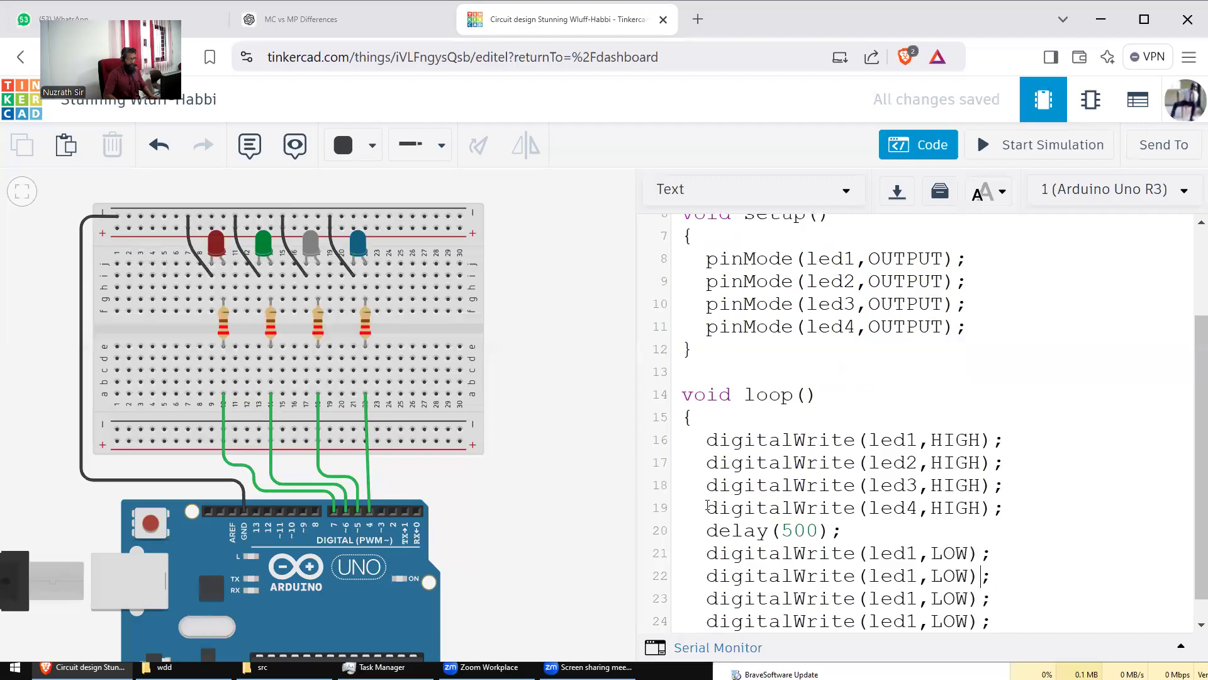
Step: Renumber the copied LOW lines to led2, led3 and led4
{"action": "key", "text": "Left"}
{"action": "key", "text": "Left"}
{"action": "key", "text": "Left"}
{"action": "key", "text": "Left"}
{"action": "key", "text": "Delete"}
{"action": "type", "text": "2"}
{"action": "key", "text": "Down"}
{"action": "key", "text": "BackSpace"}
{"action": "type", "text": "3"}
{"action": "key", "text": "Down"}
{"action": "key", "text": "BackSpace"}
{"action": "type", "text": "4"}
{"action": "key", "text": "Down"}
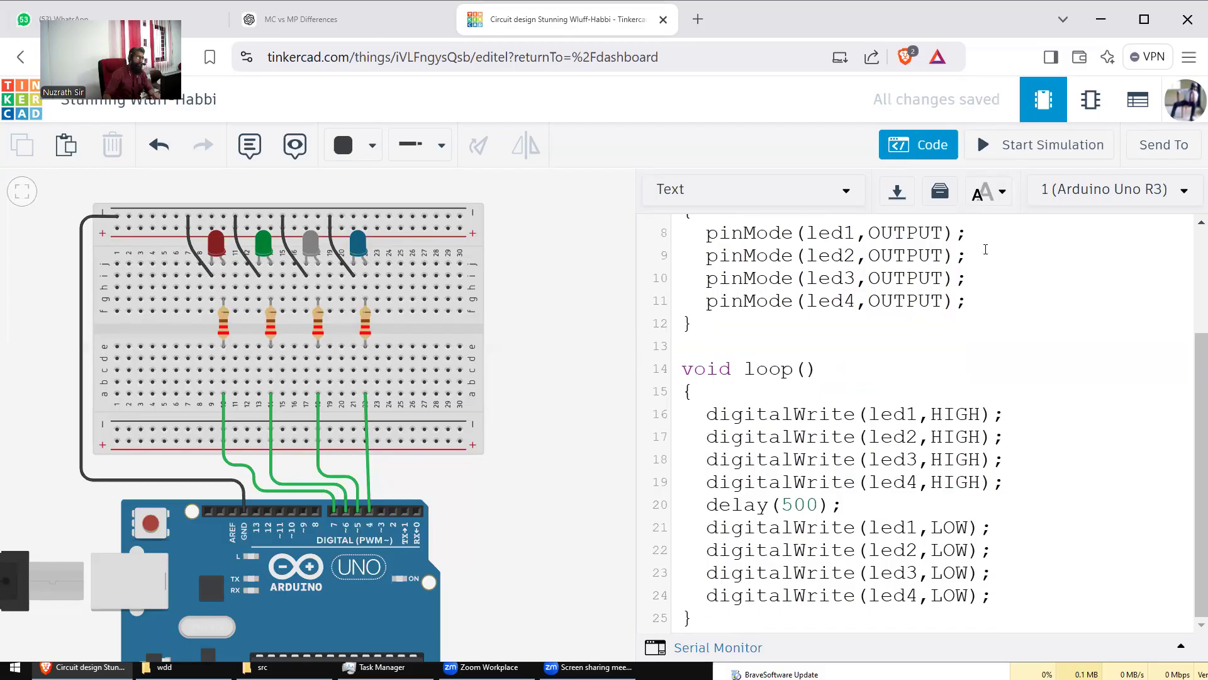
{"action": "left_click", "coordinate": [1035, 146]}
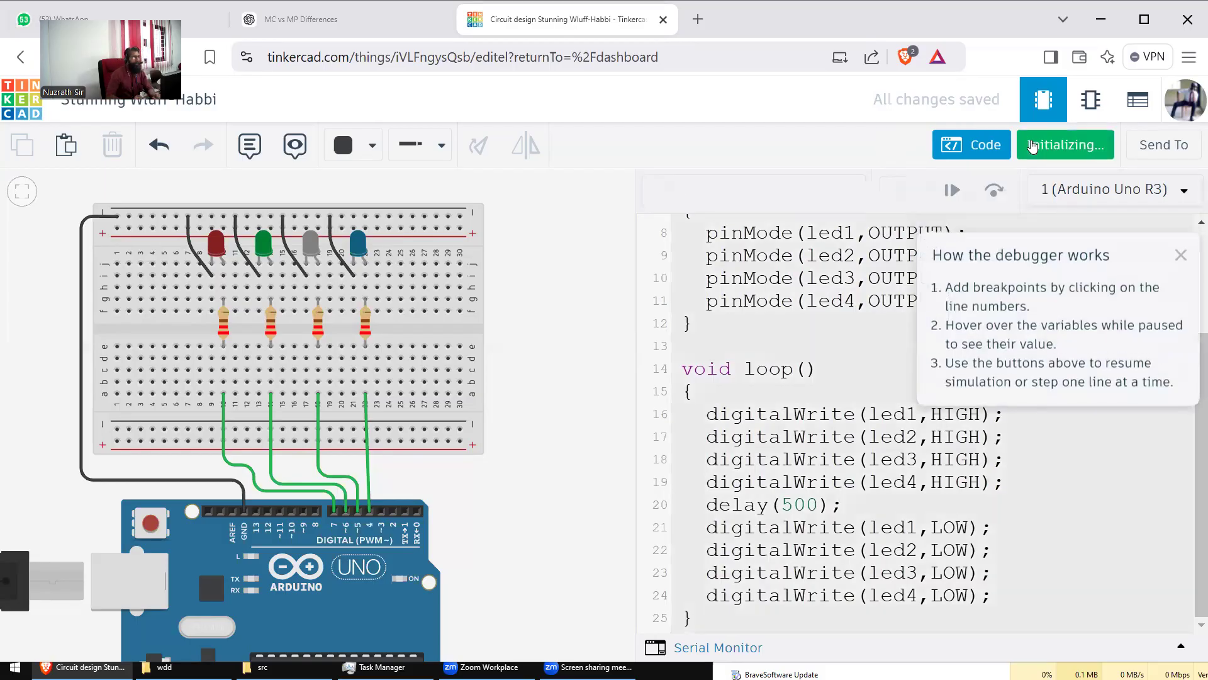
{"action": "left_click", "coordinate": [1181, 255]}
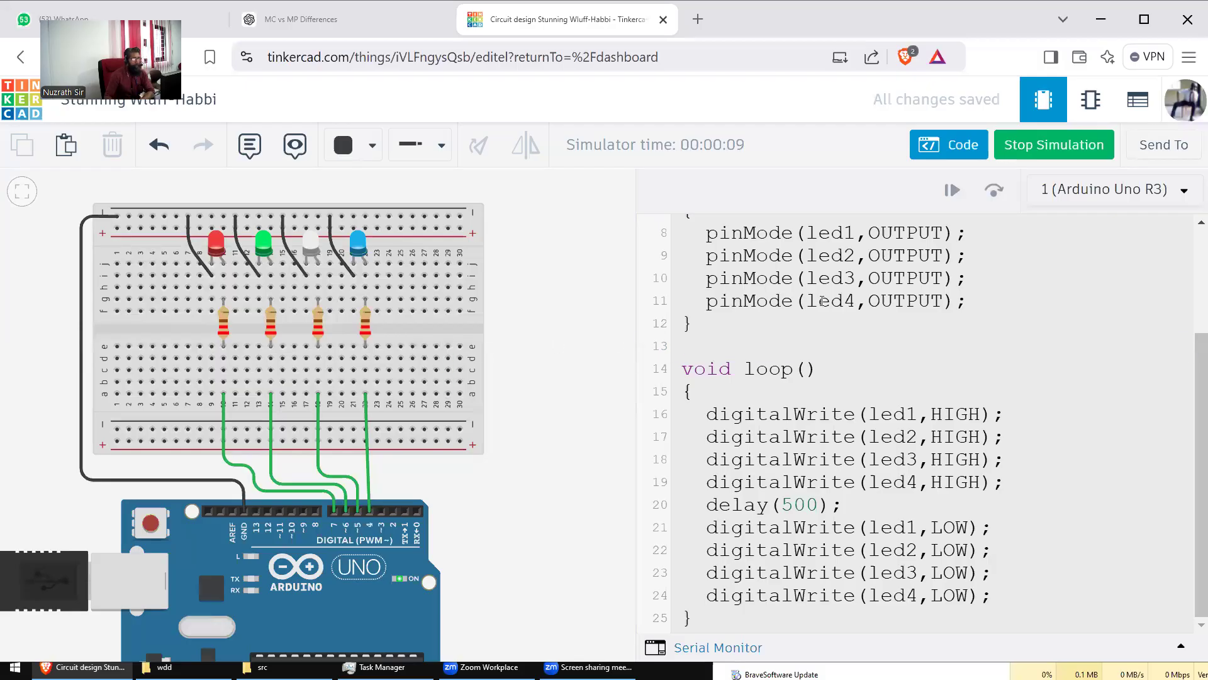
{"action": "left_click", "coordinate": [1026, 146]}
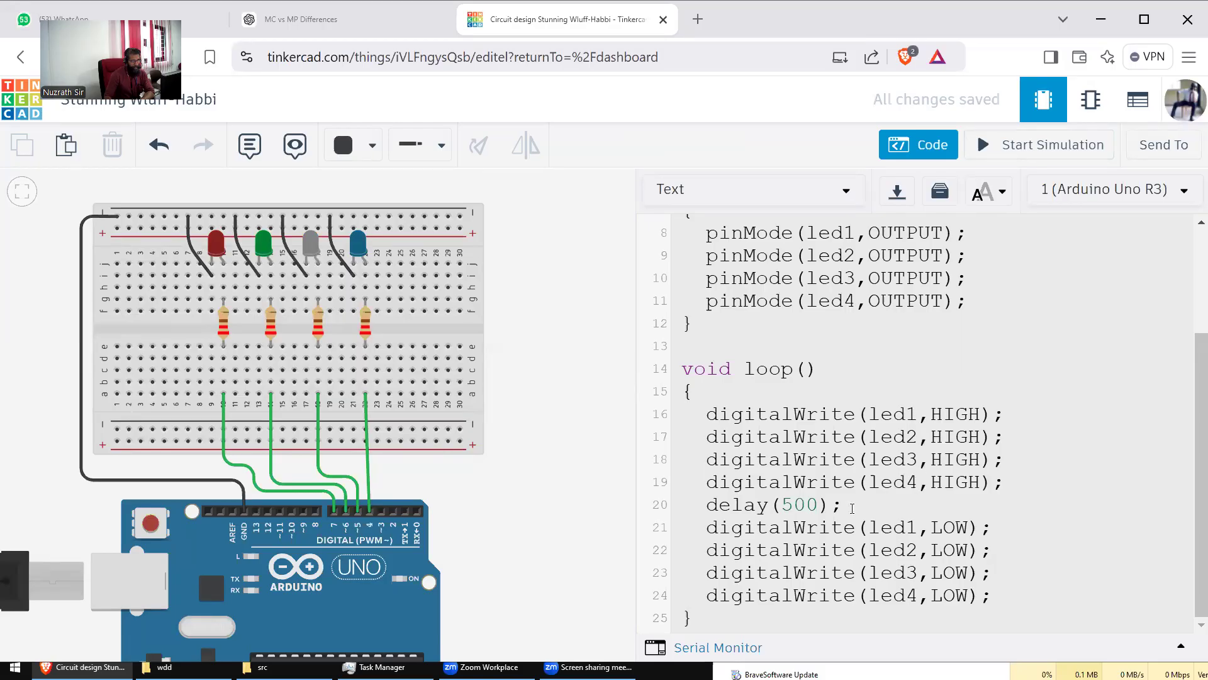
Step: Add delay(500); after the last LOW line and start the simulation
{"action": "left_click", "coordinate": [1003, 595]}
{"action": "key", "text": "Return"}
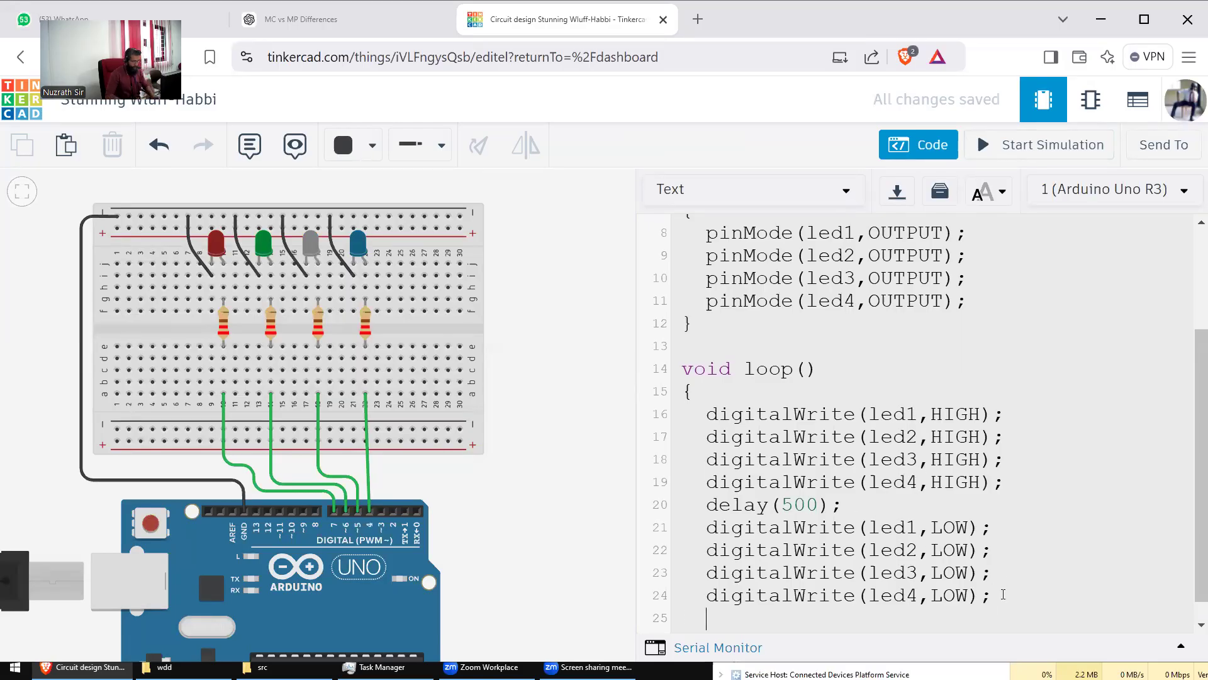
{"action": "type", "text": "delay("}
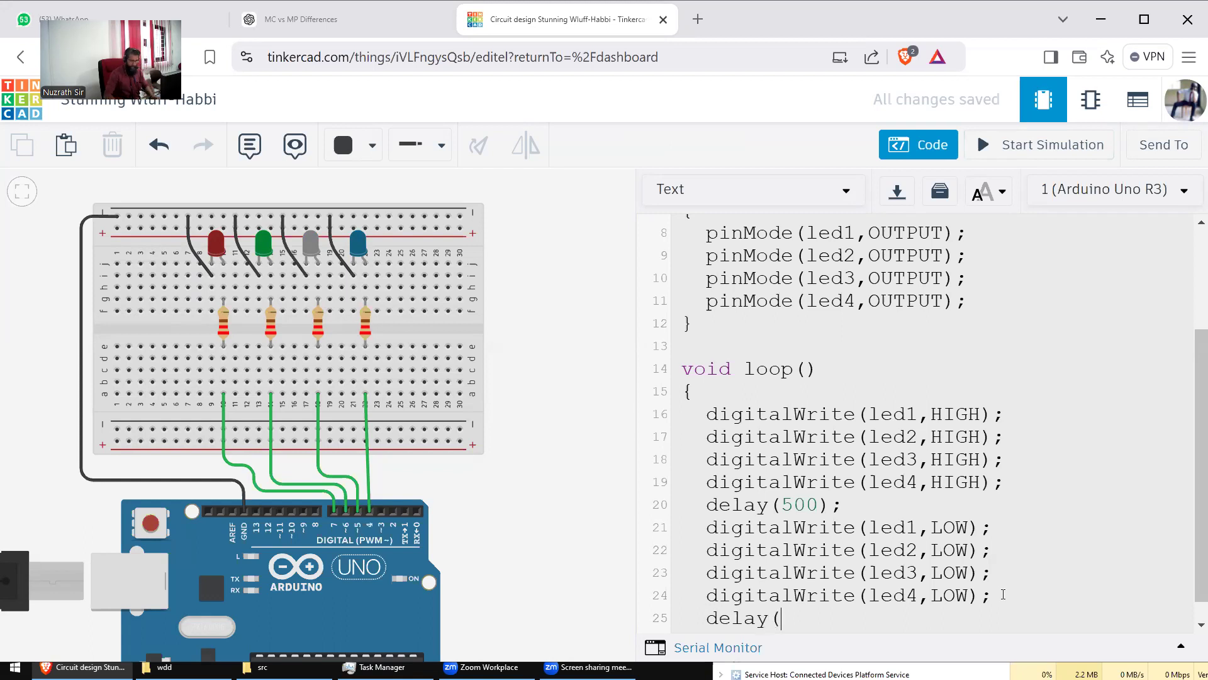
{"action": "type", "text": "500);"}
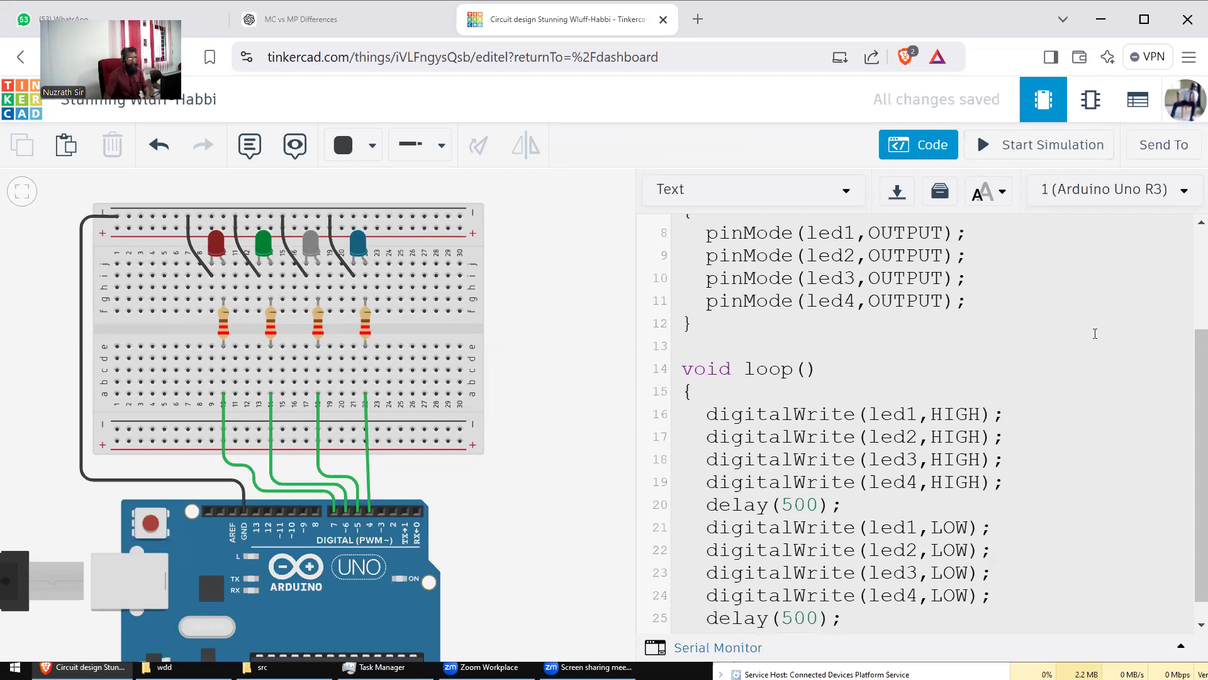
{"action": "left_click", "coordinate": [1025, 154]}
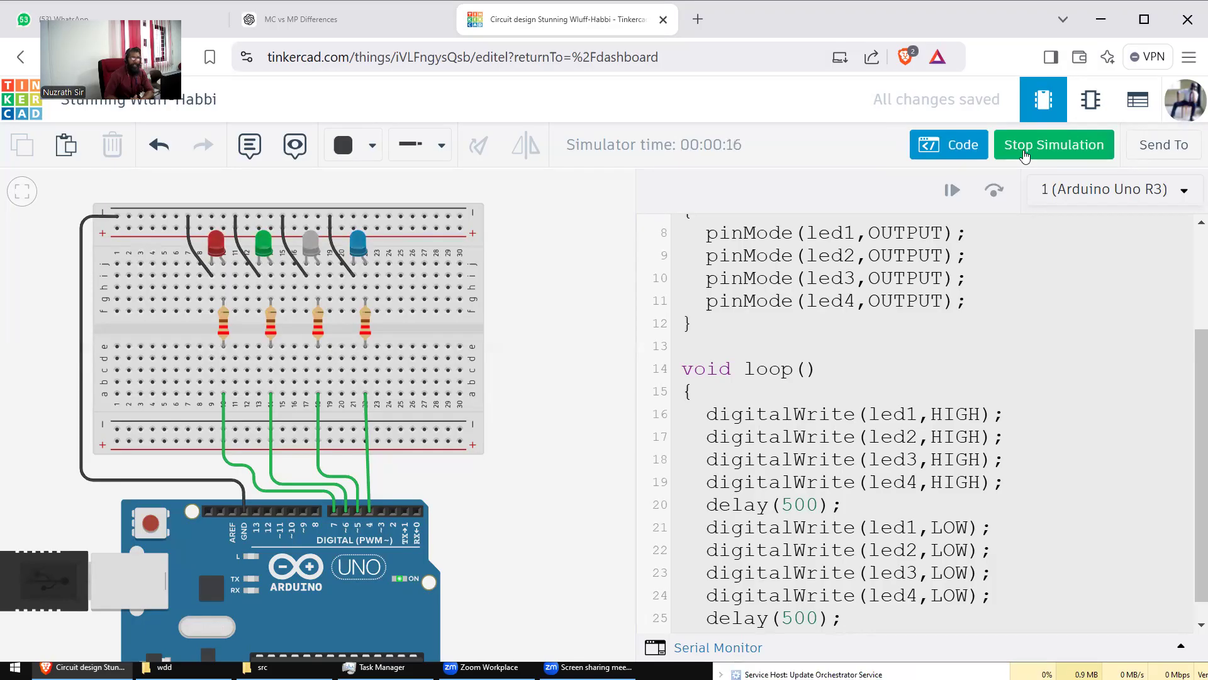
Step: Stop the simulation and close the code panel to reveal the Basic components library
{"action": "left_click", "coordinate": [1024, 155]}
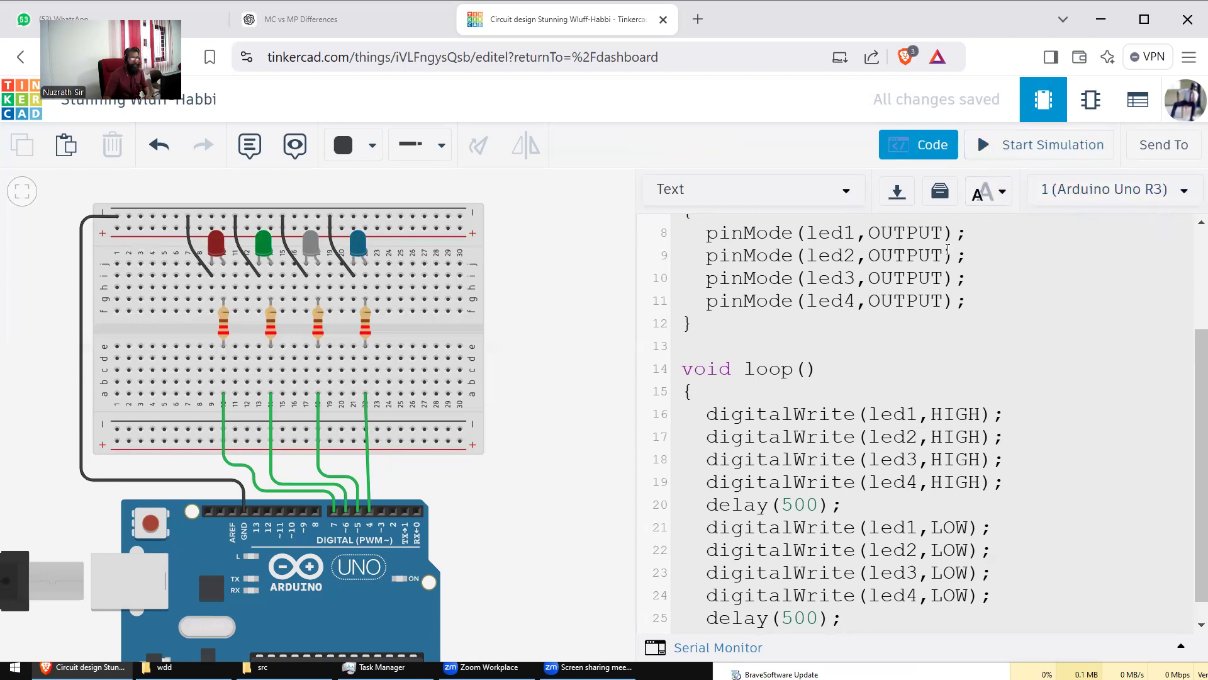
{"action": "left_click", "coordinate": [909, 145]}
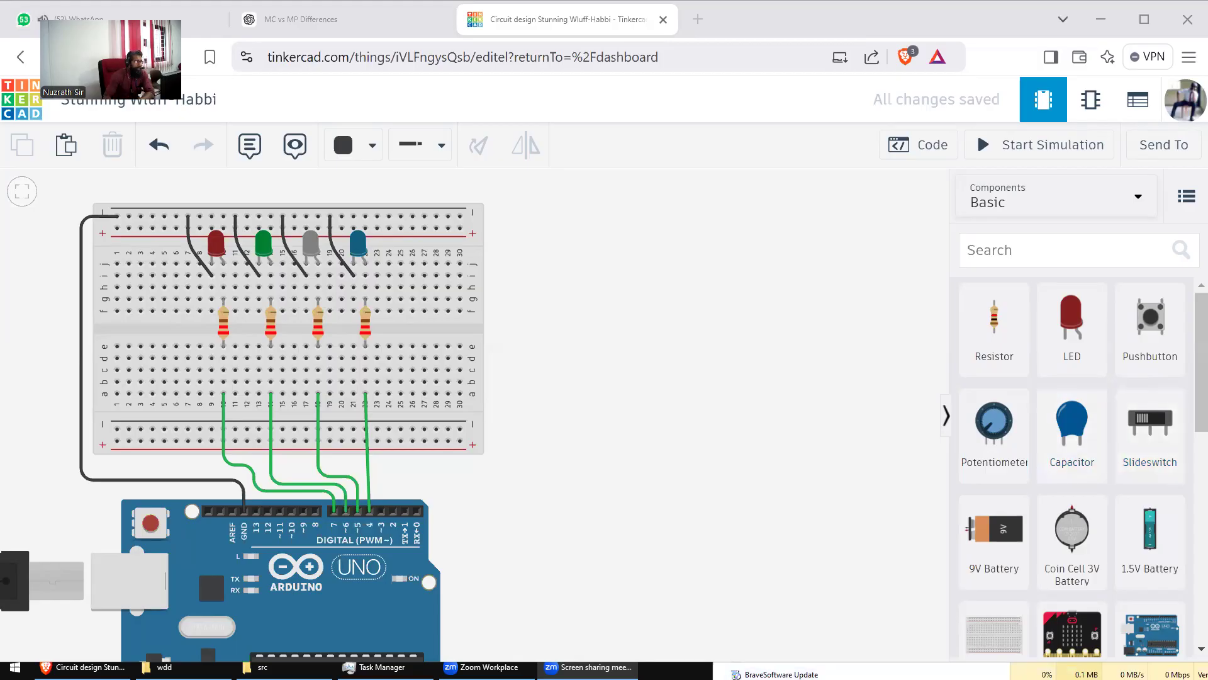
{"action": "scroll", "coordinate": [1070, 532], "scroll_direction": "down", "scroll_amount": 4}
{"action": "scroll", "coordinate": [1069, 531], "scroll_direction": "up", "scroll_amount": 2}
{"action": "scroll", "coordinate": [1070, 531], "scroll_direction": "down", "scroll_amount": 5}
{"action": "scroll", "coordinate": [1070, 531], "scroll_direction": "up", "scroll_amount": 8}
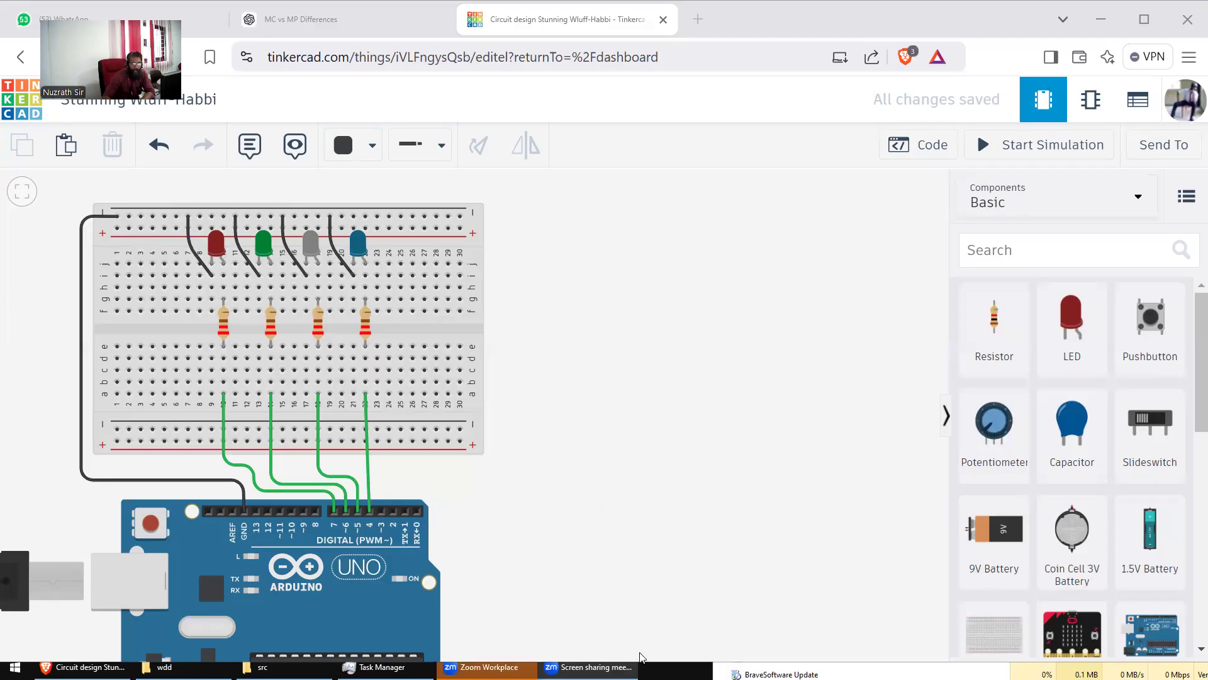
{"action": "scroll", "coordinate": [1190, 395], "scroll_direction": "down", "scroll_amount": 5}
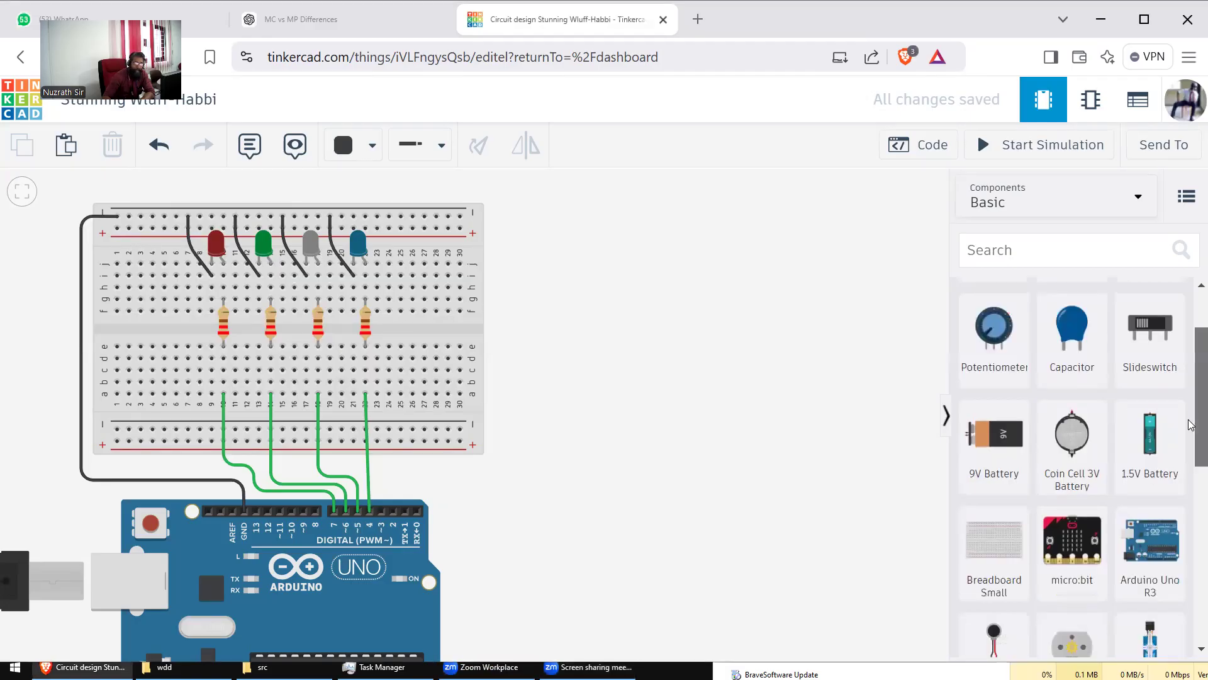